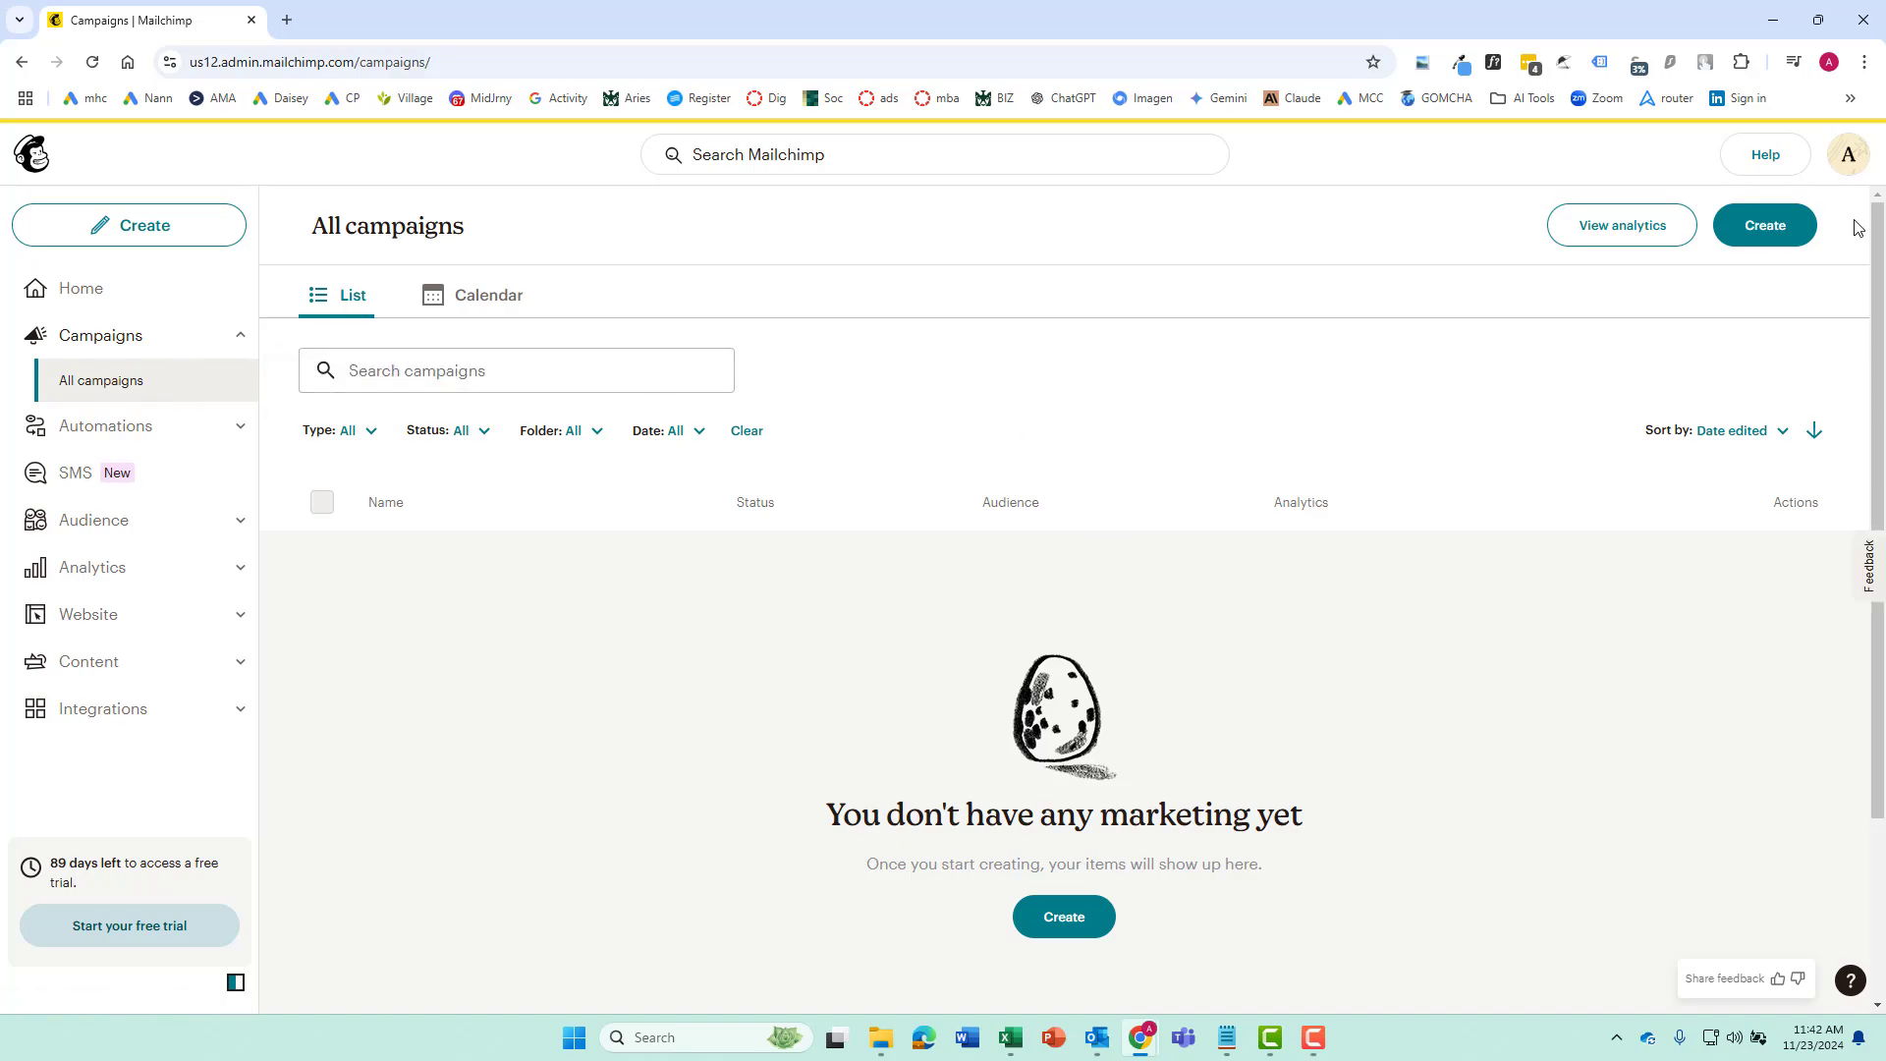
# Create a new campaign and start designing it as a regular email.
pyautogui.click(1771, 234)
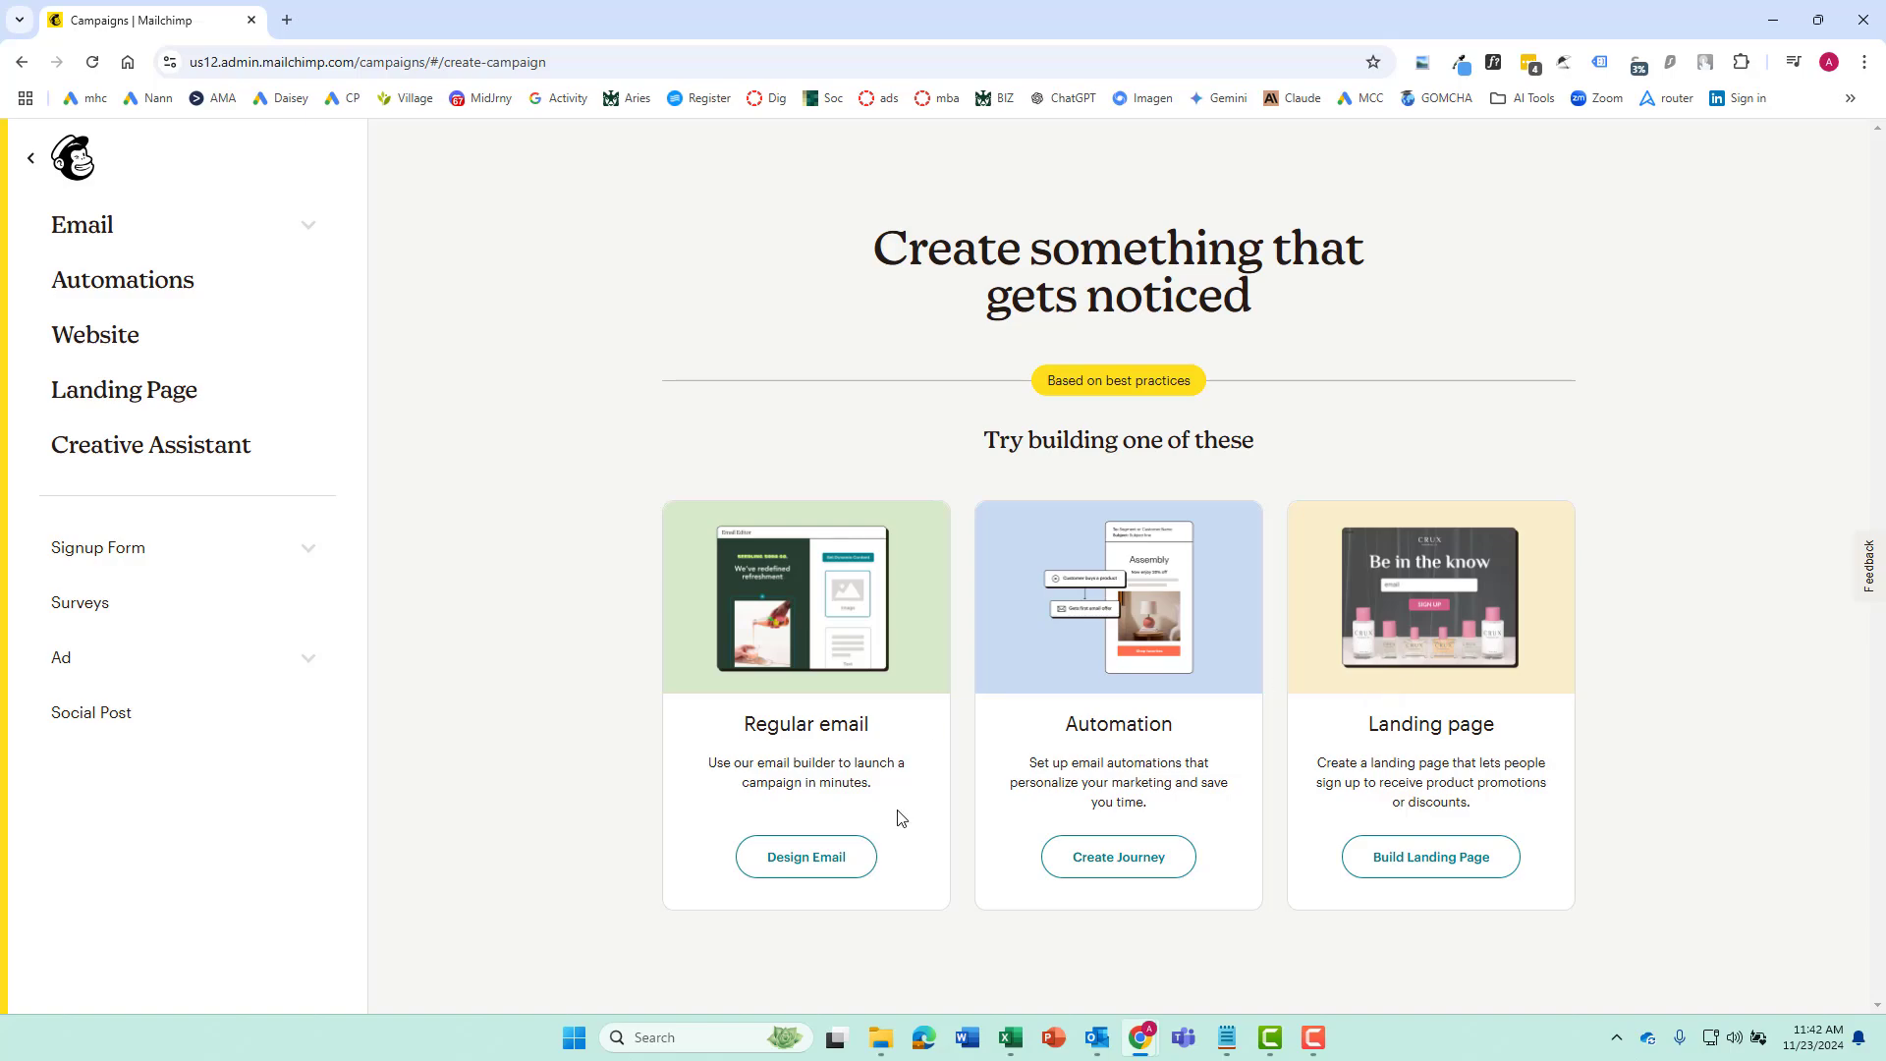
pyautogui.click(806, 866)
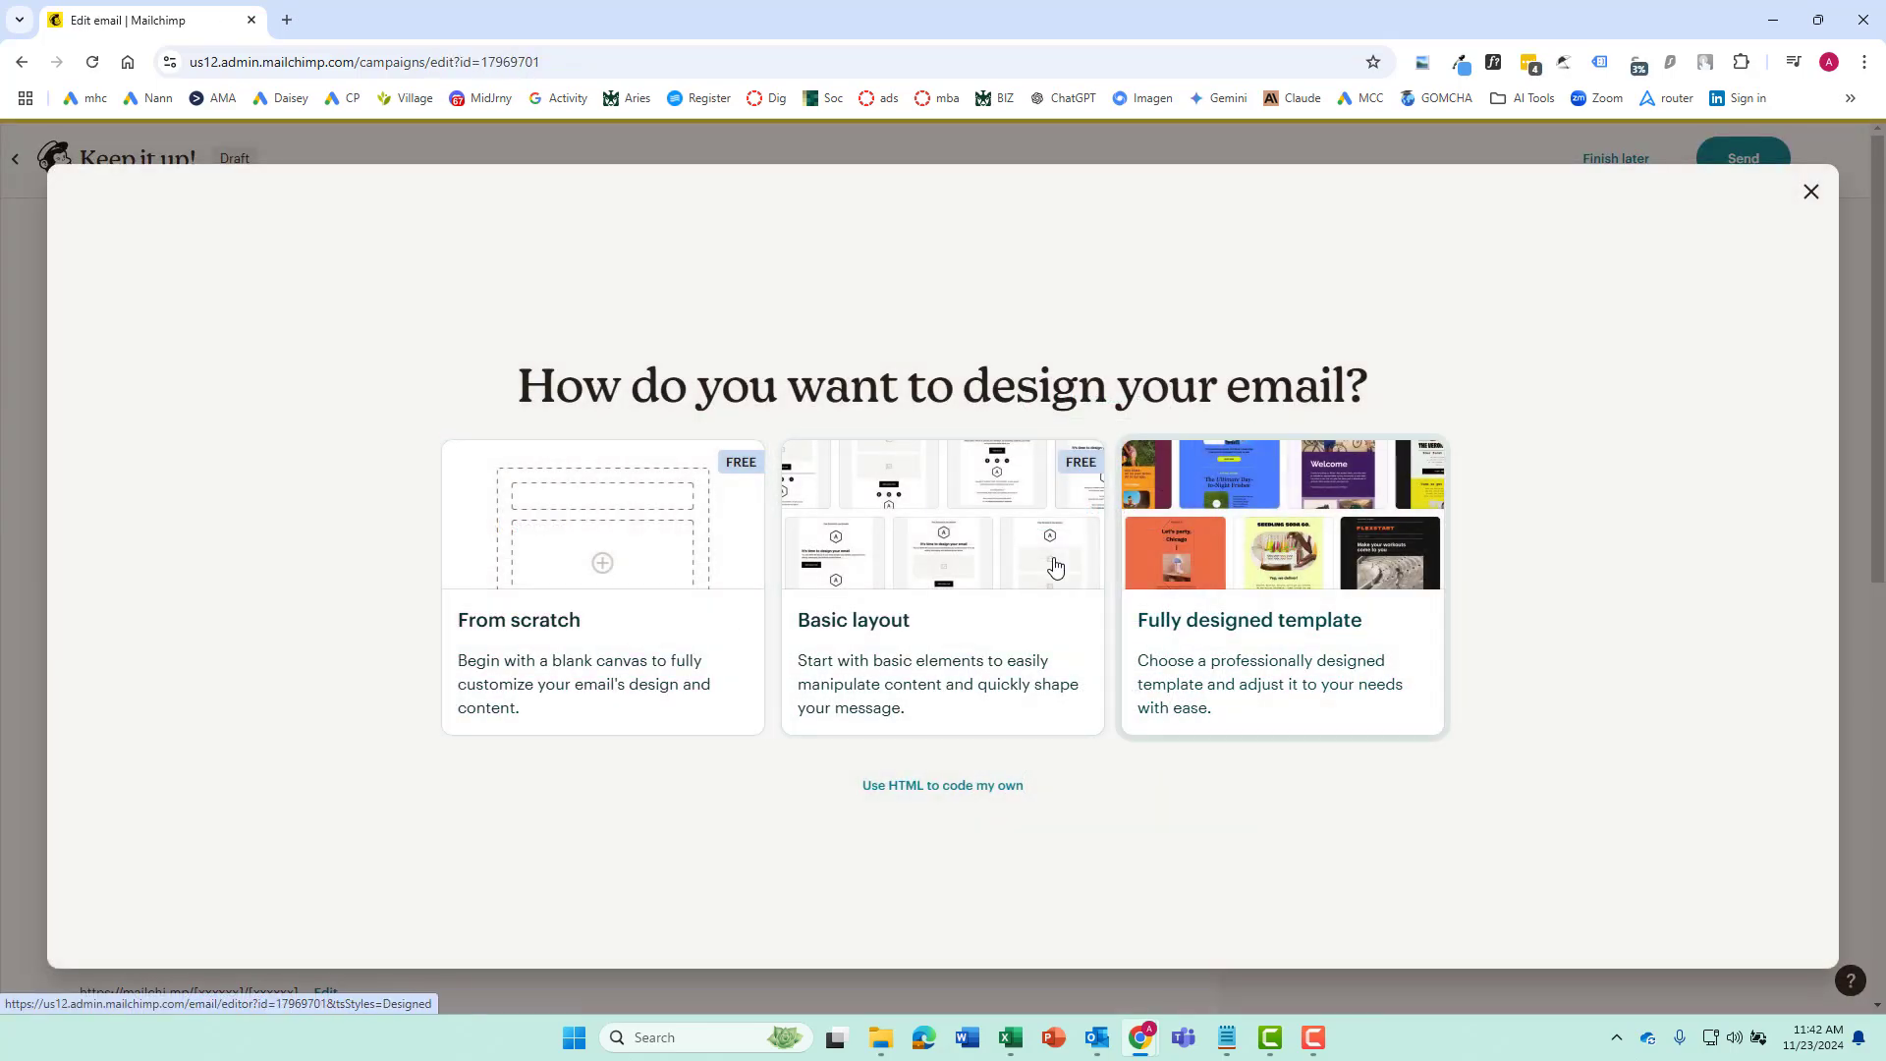
# Examine the fully designed email templates and the email purpose filter options, and return to the design method choices.
pyautogui.click(1269, 586)
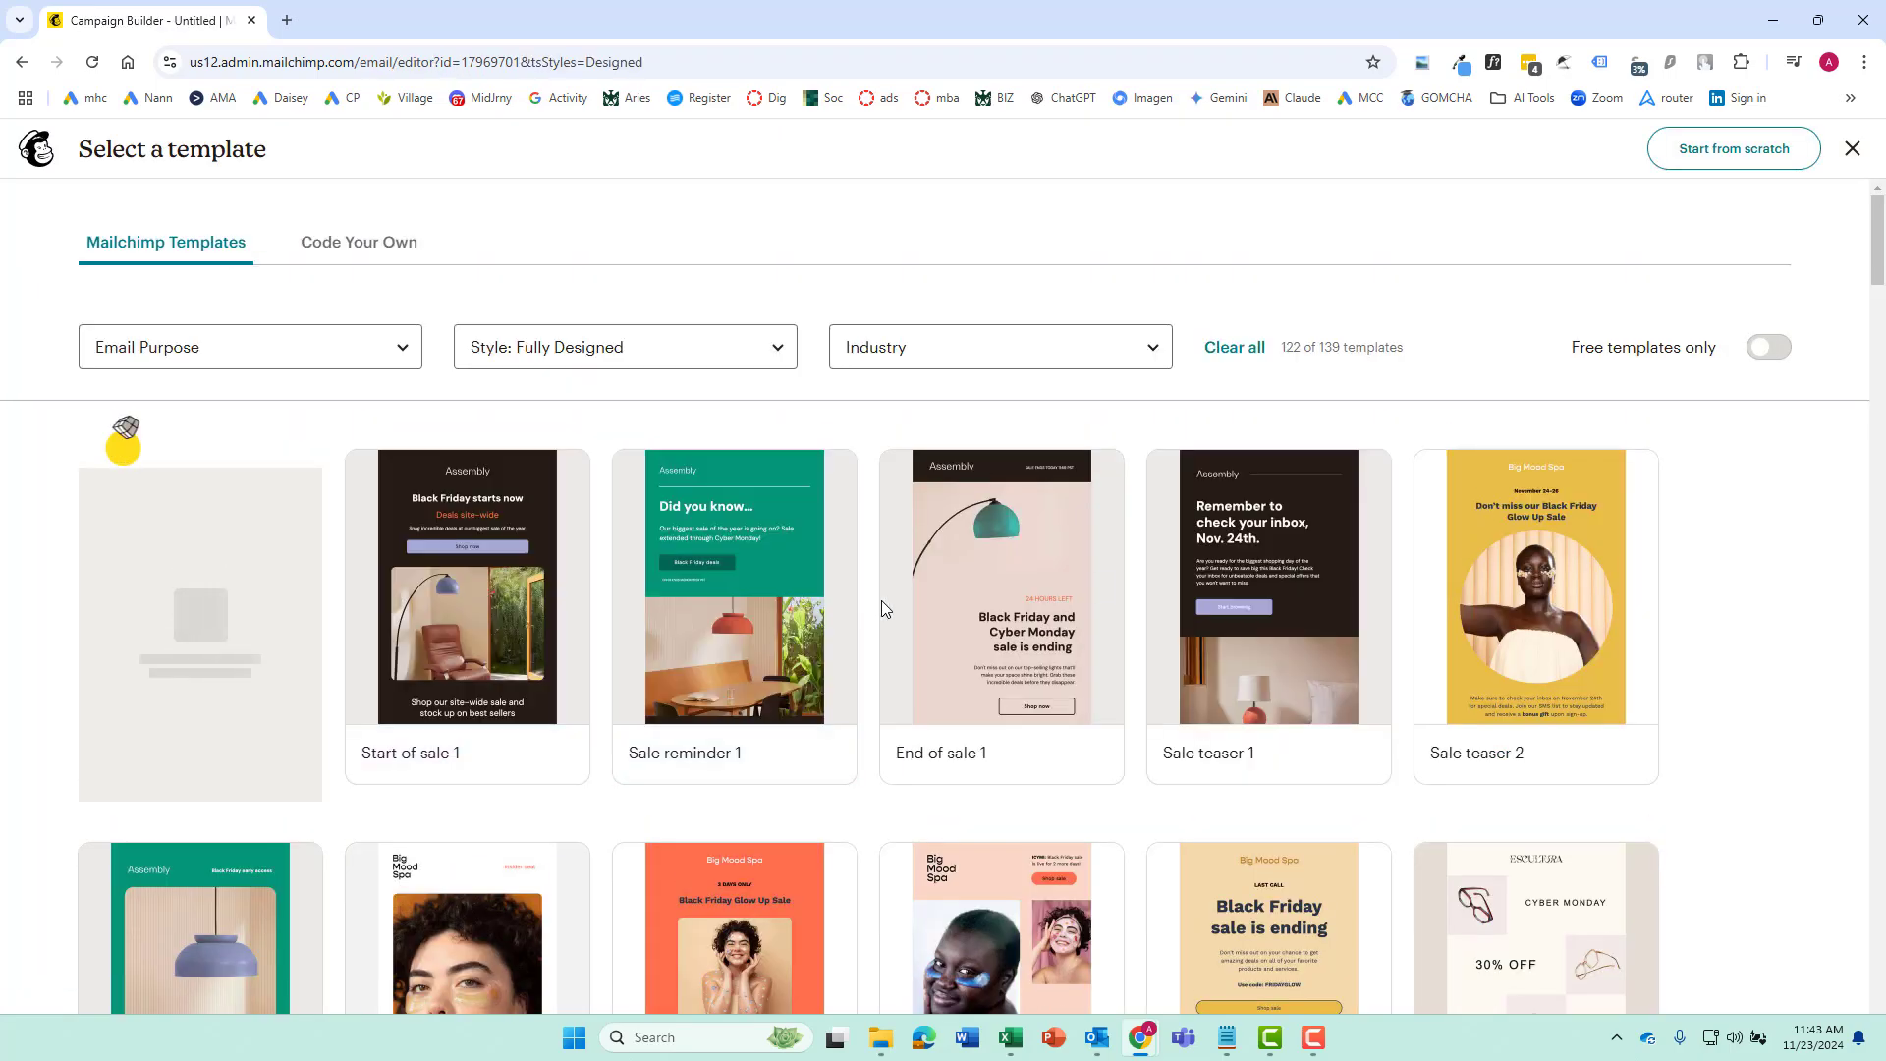
pyautogui.scroll(-3, 889, 614)
pyautogui.scroll(3, 589, 442)
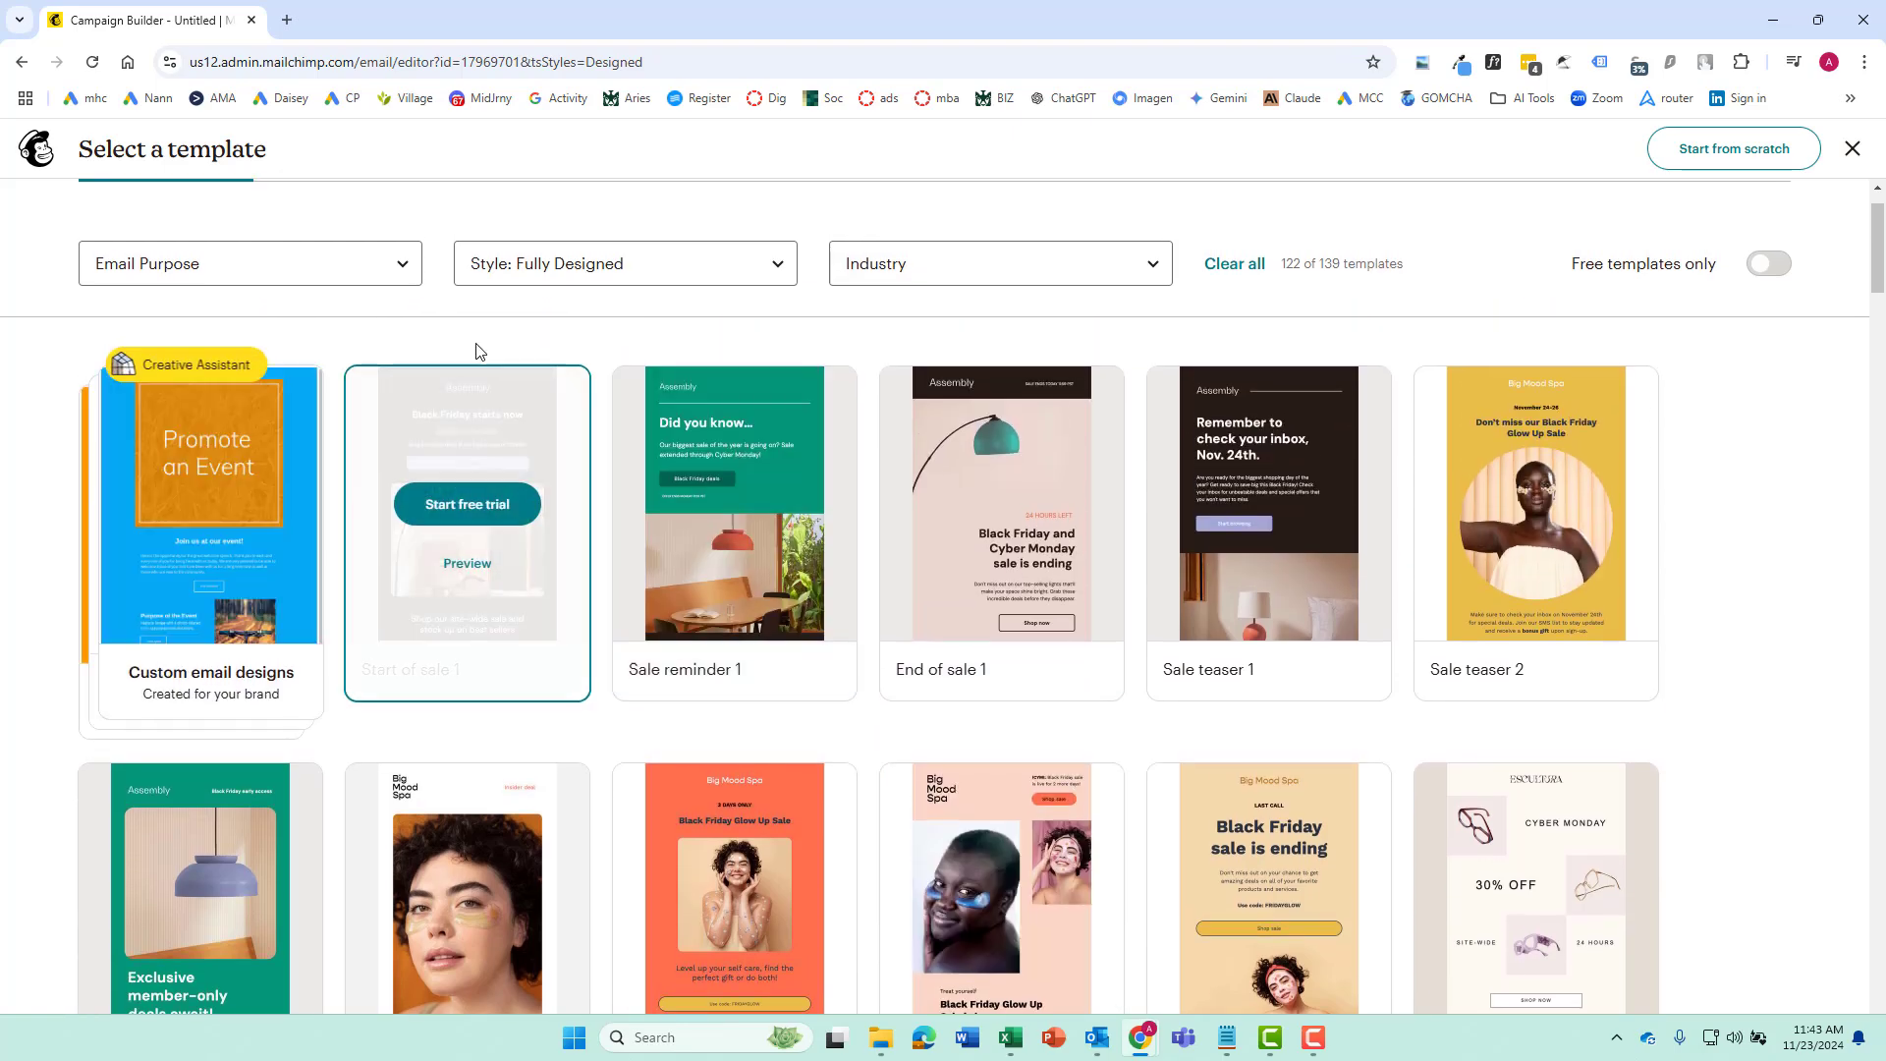
pyautogui.click(403, 266)
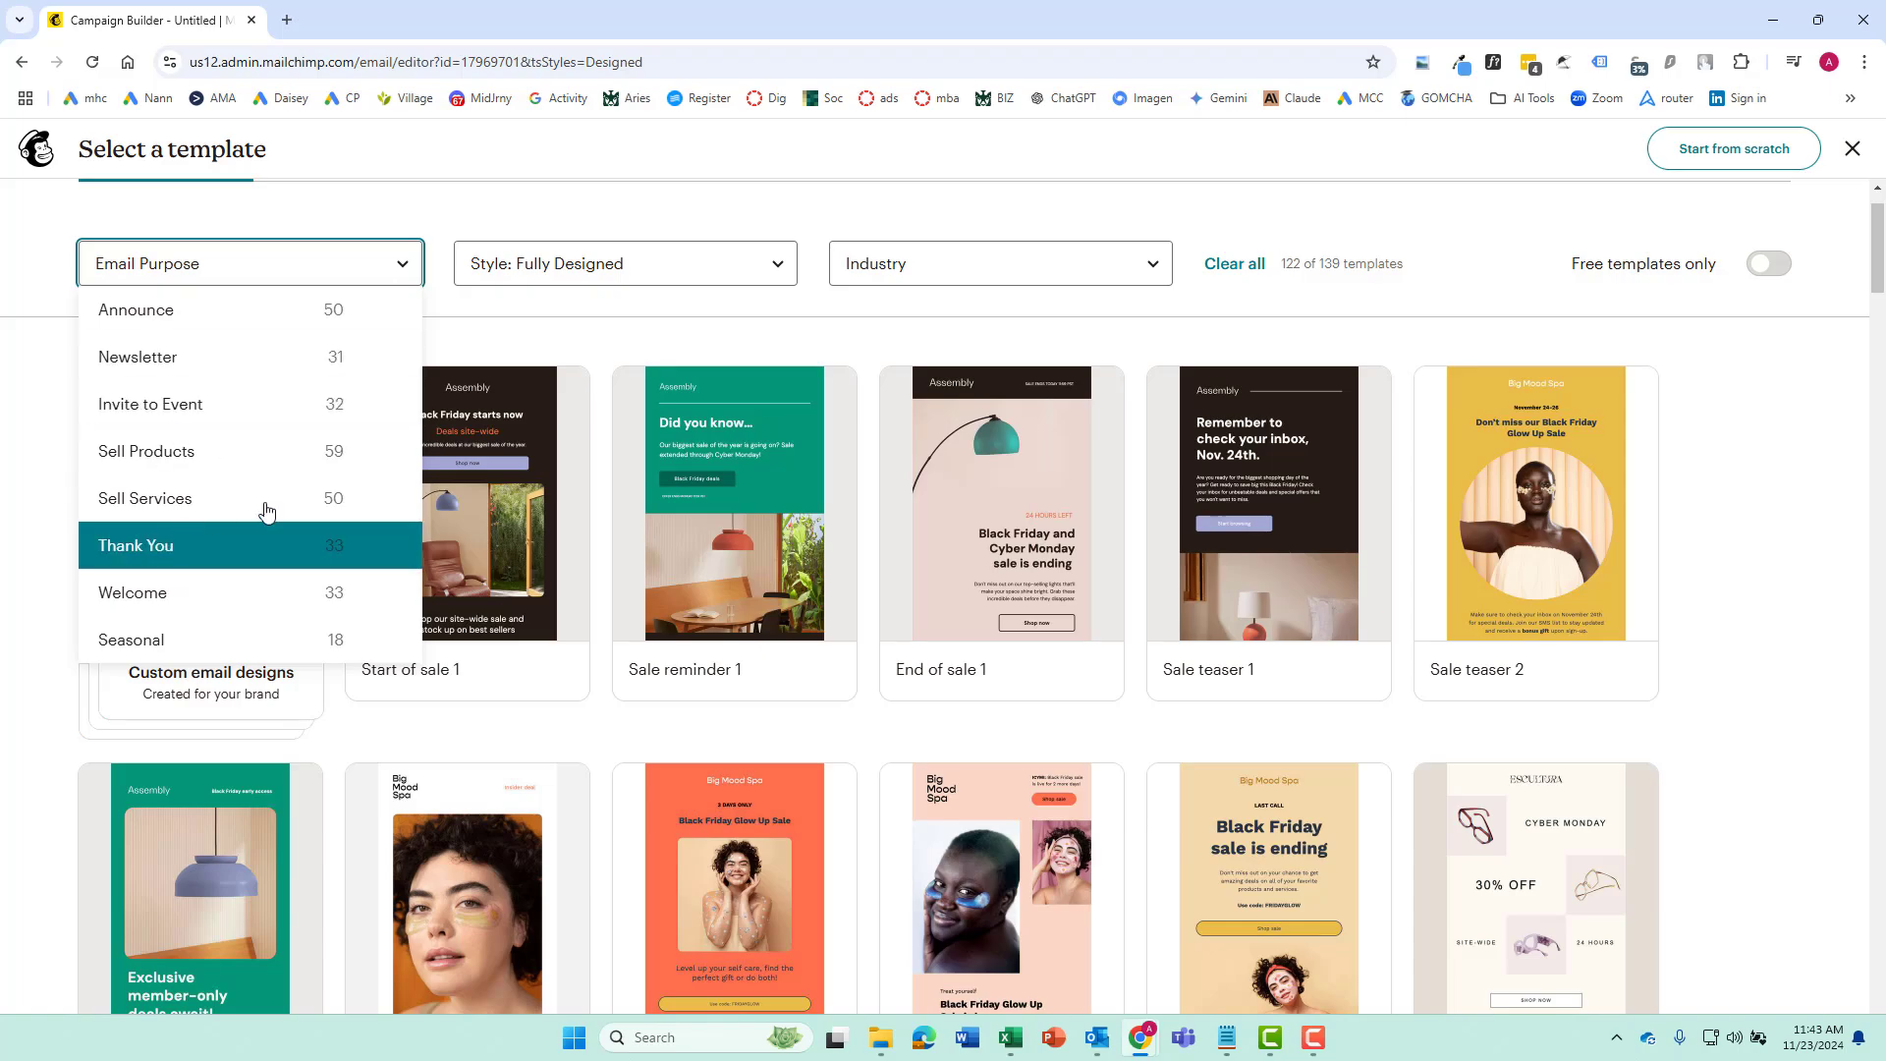
pyautogui.scroll(-8, 933, 619)
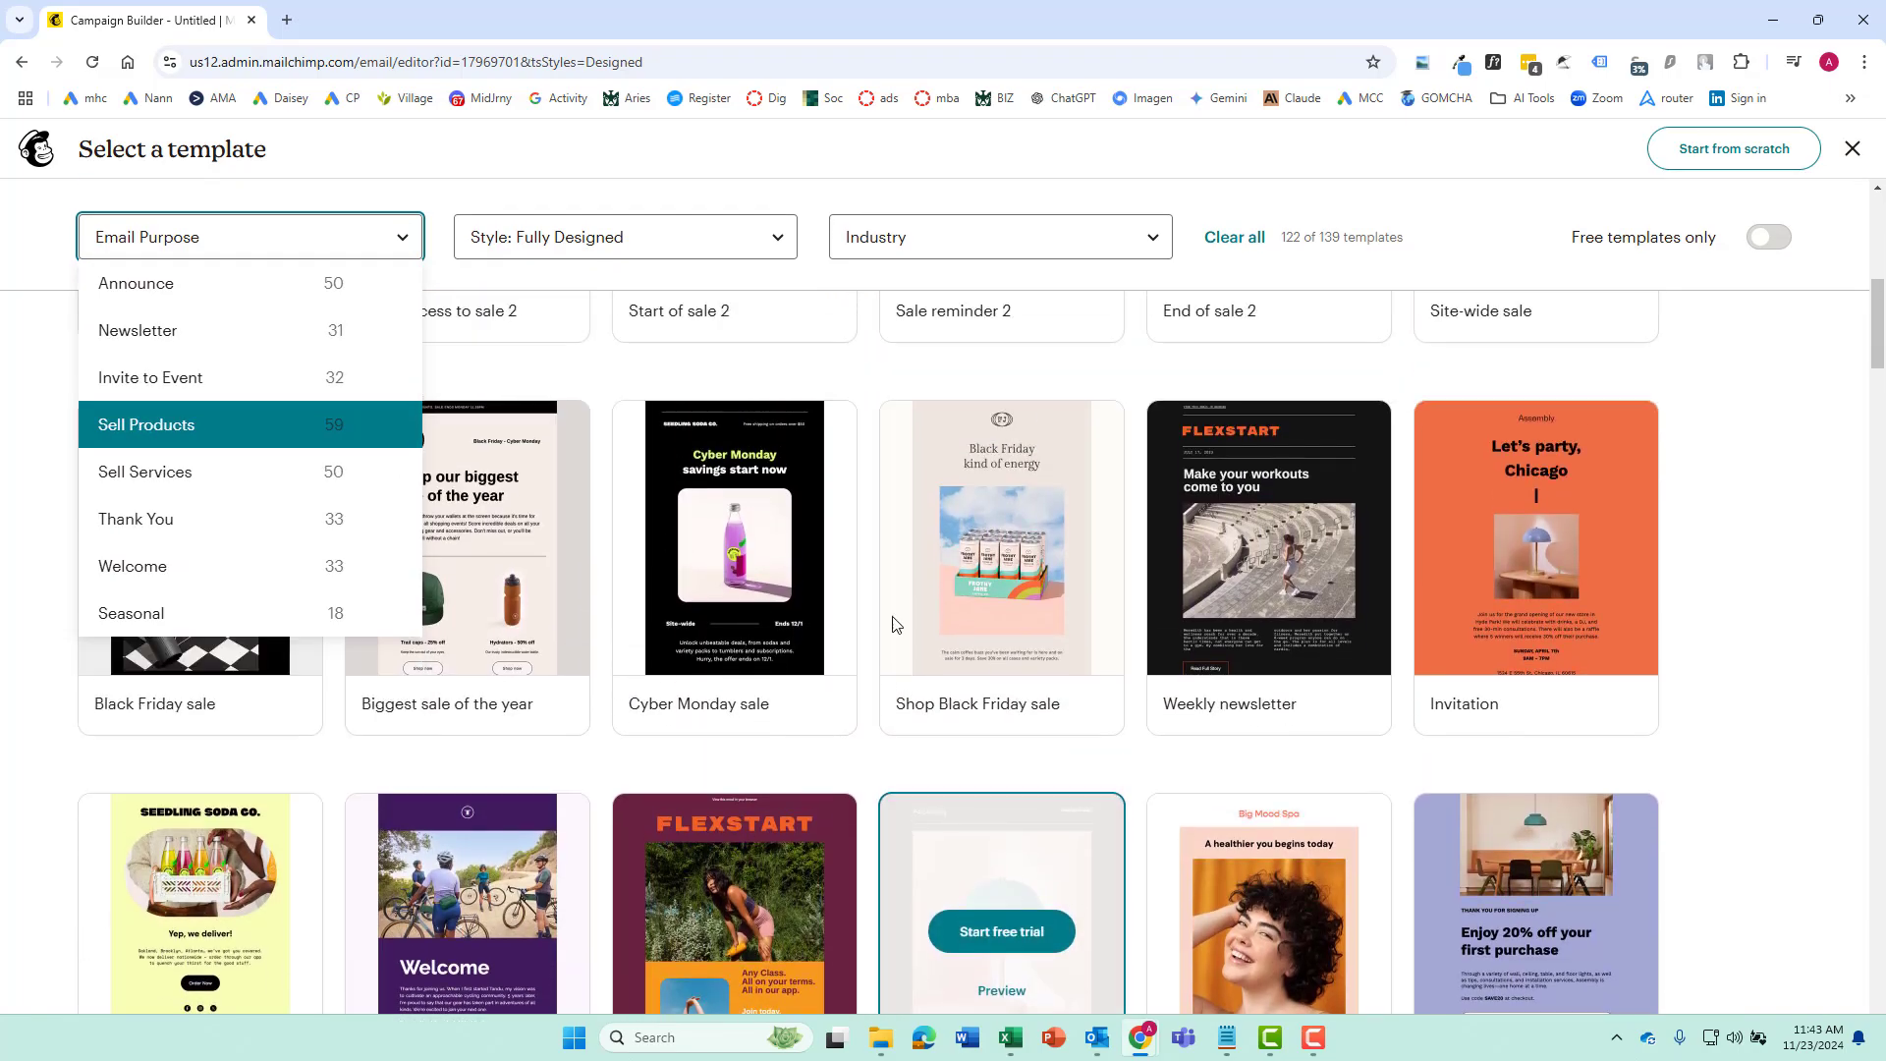
pyautogui.scroll(1, 894, 624)
pyautogui.click(835, 463)
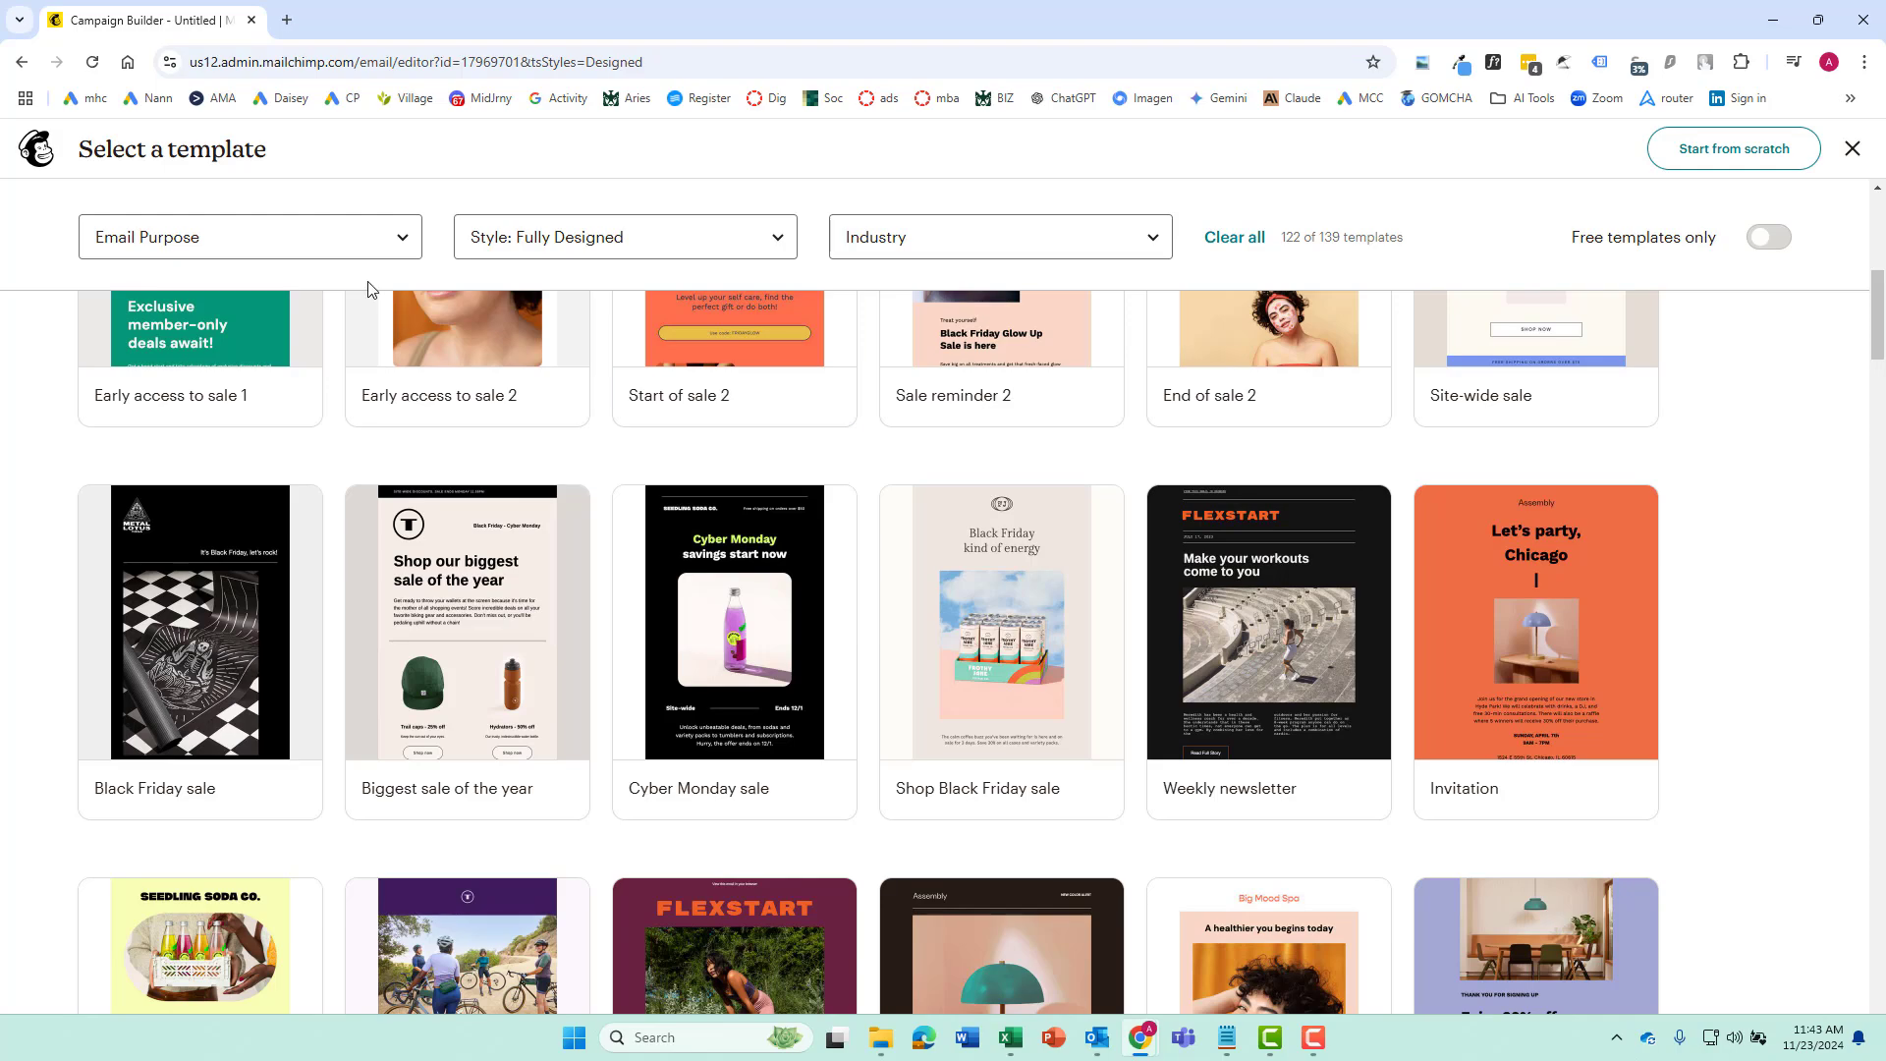
pyautogui.click(22, 61)
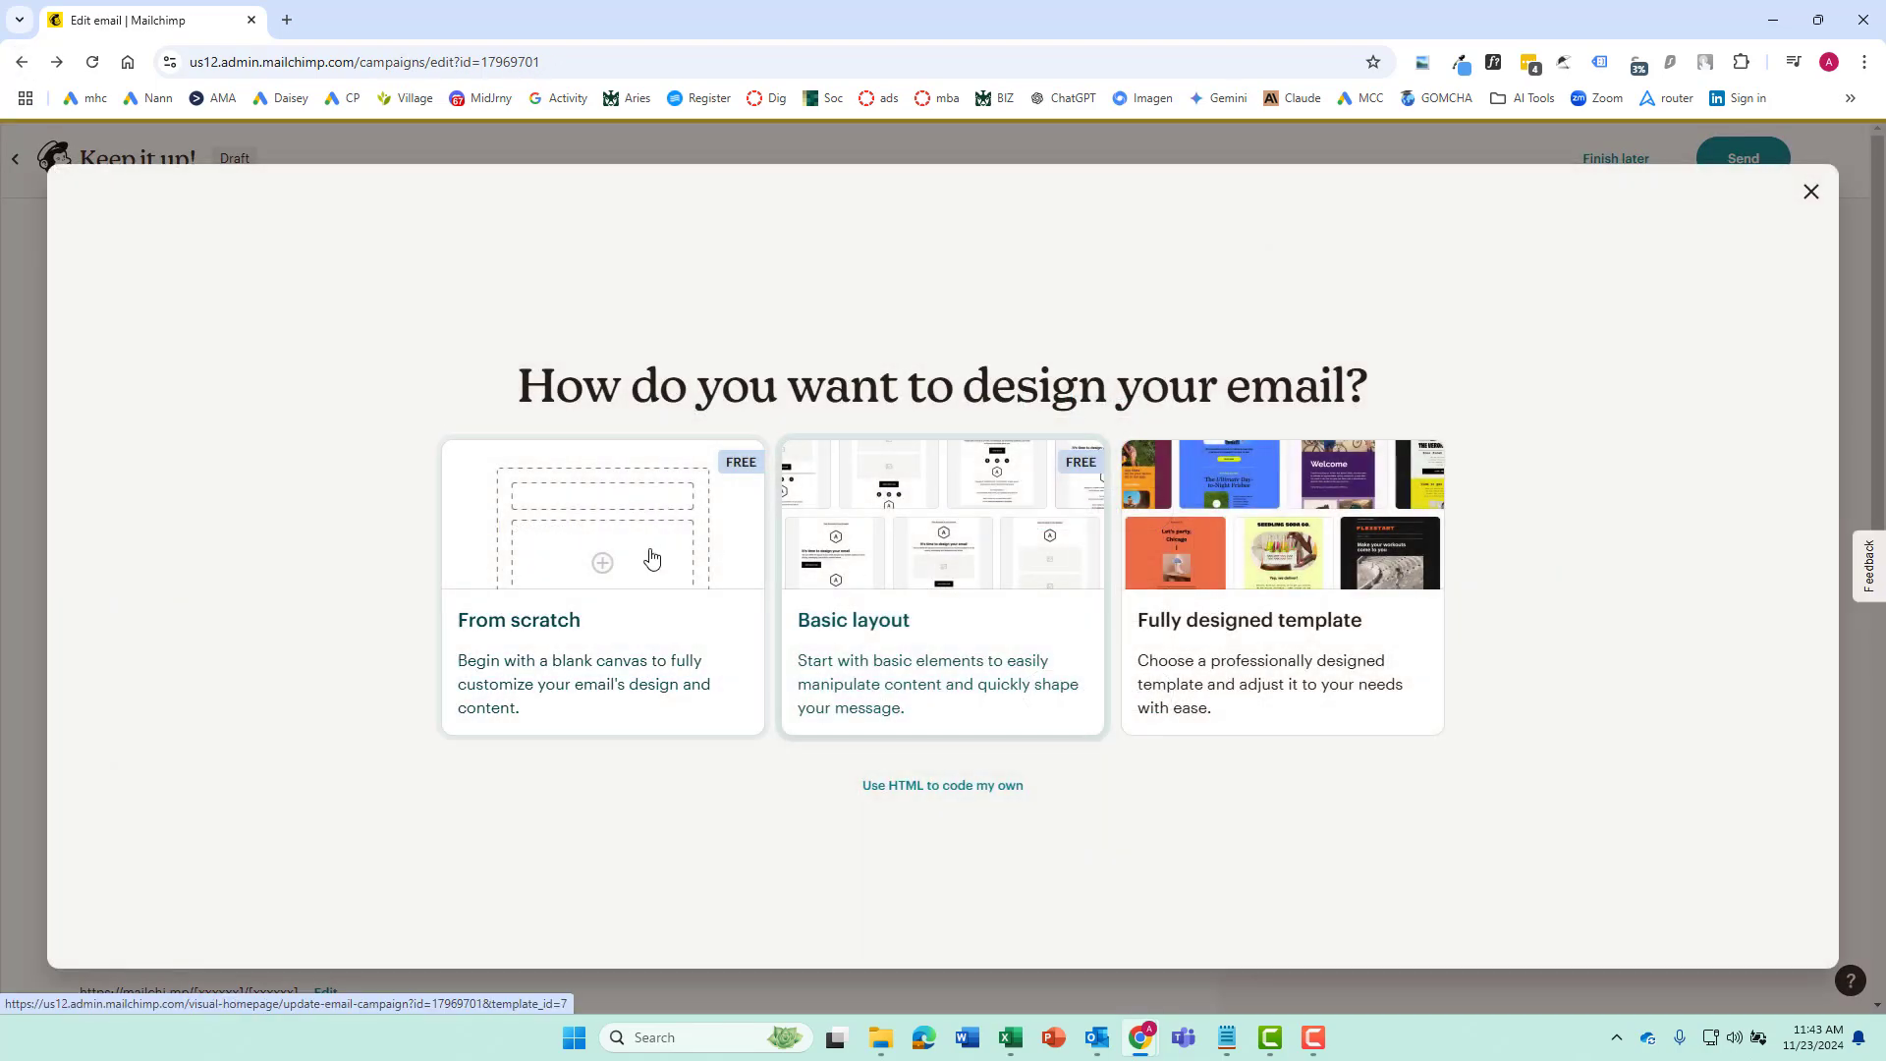
# Choose to design from a basic layout and apply the free Minimal template.
pyautogui.click(988, 531)
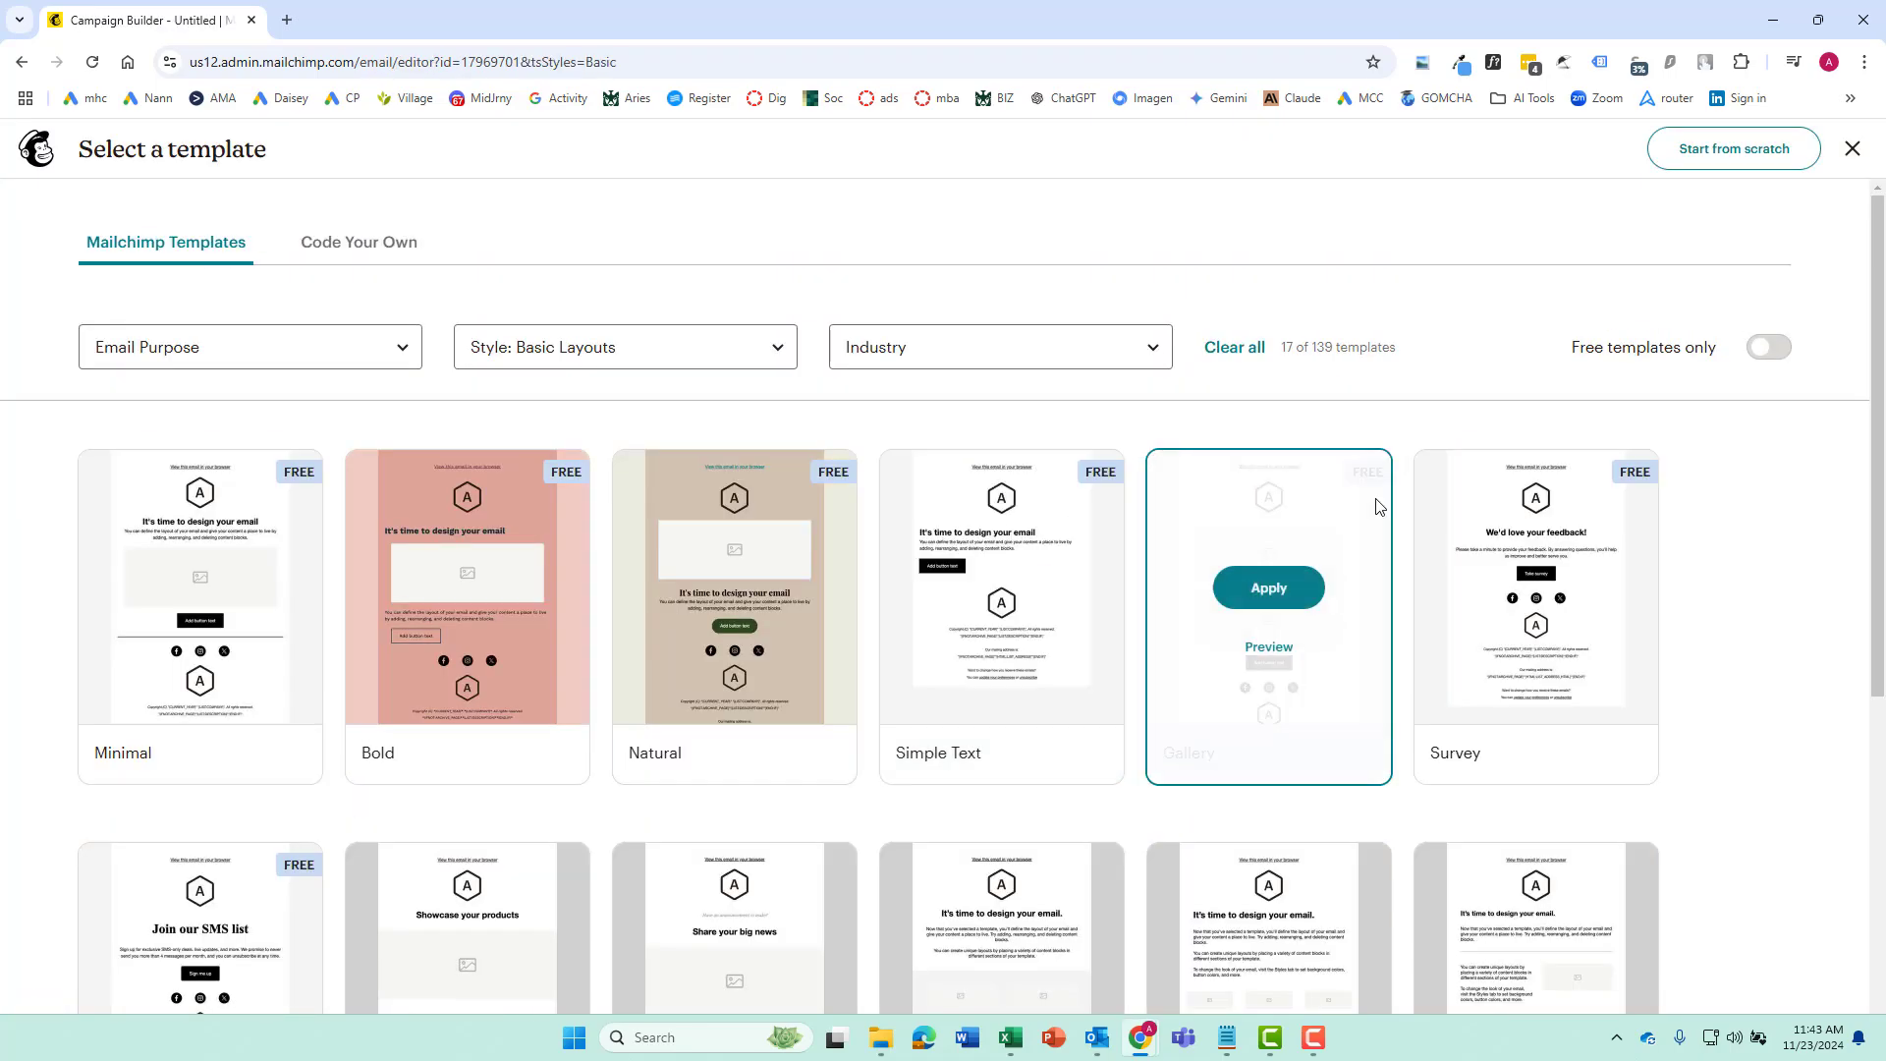
pyautogui.scroll(-6, 1234, 590)
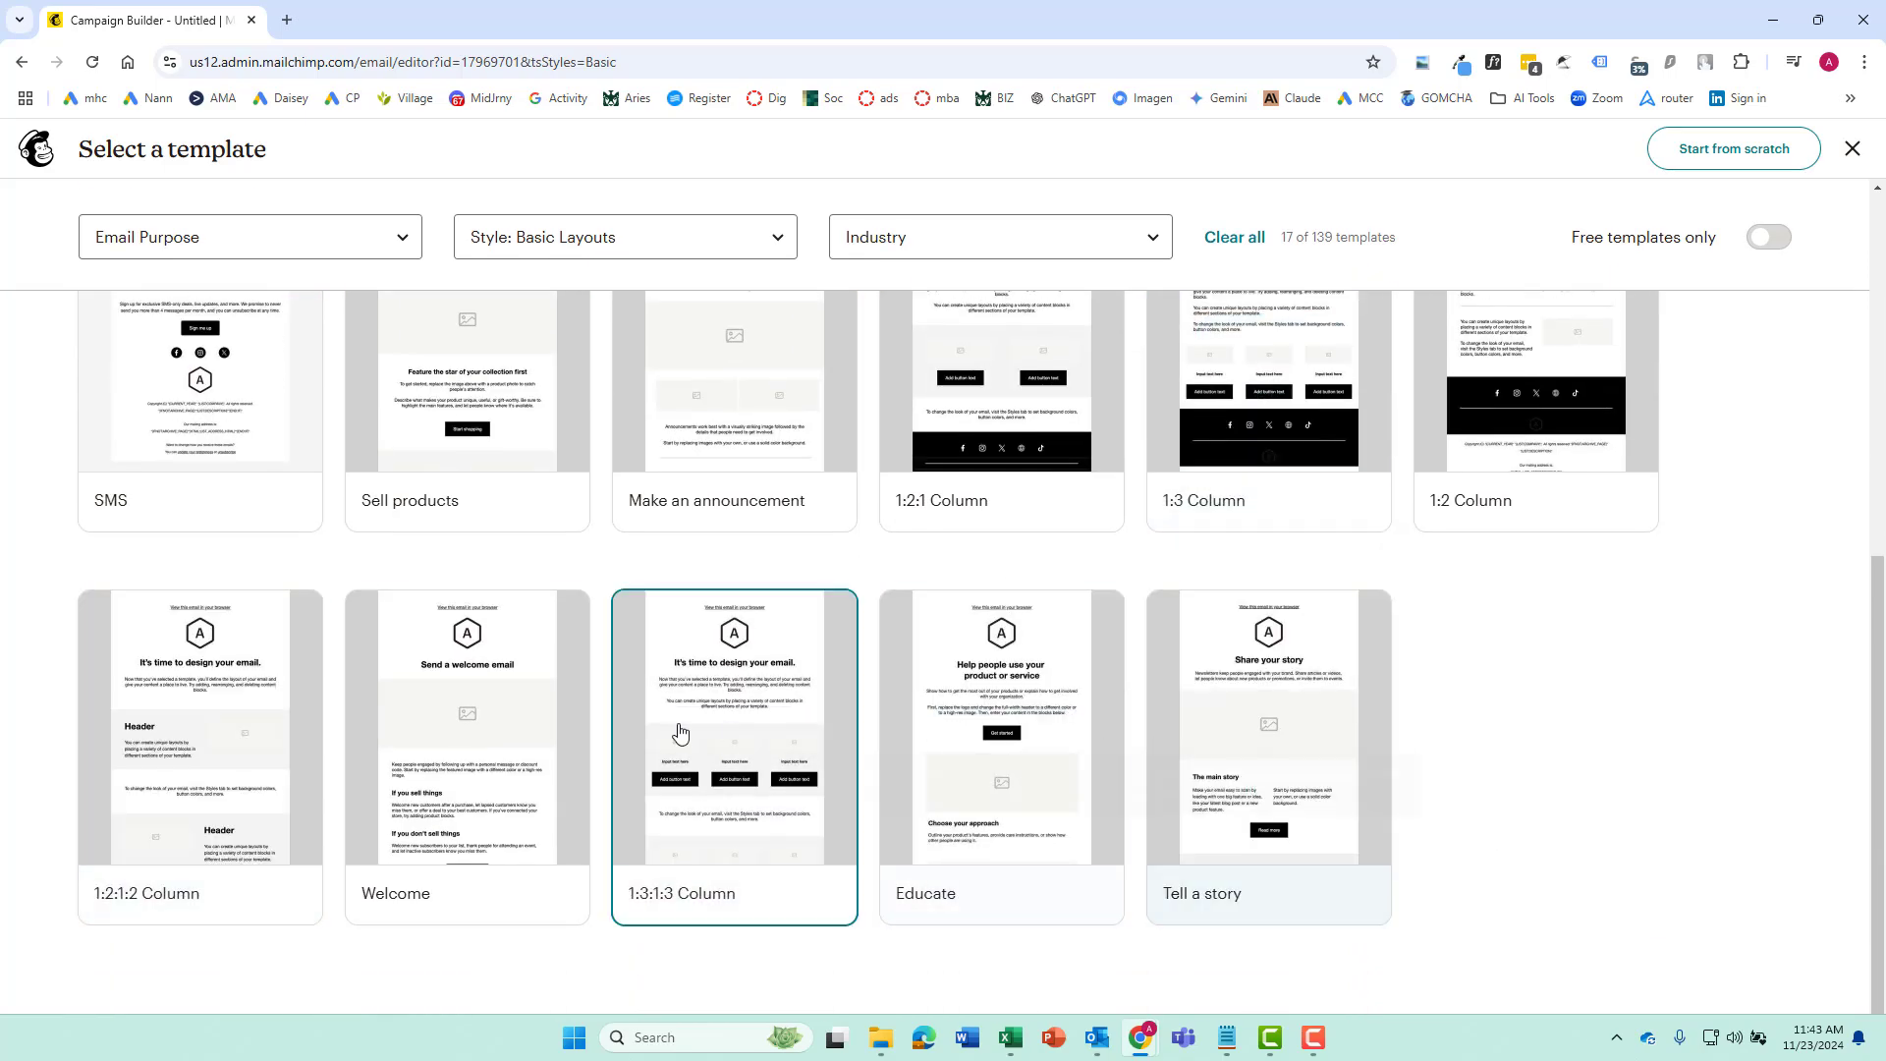
pyautogui.scroll(6, 737, 547)
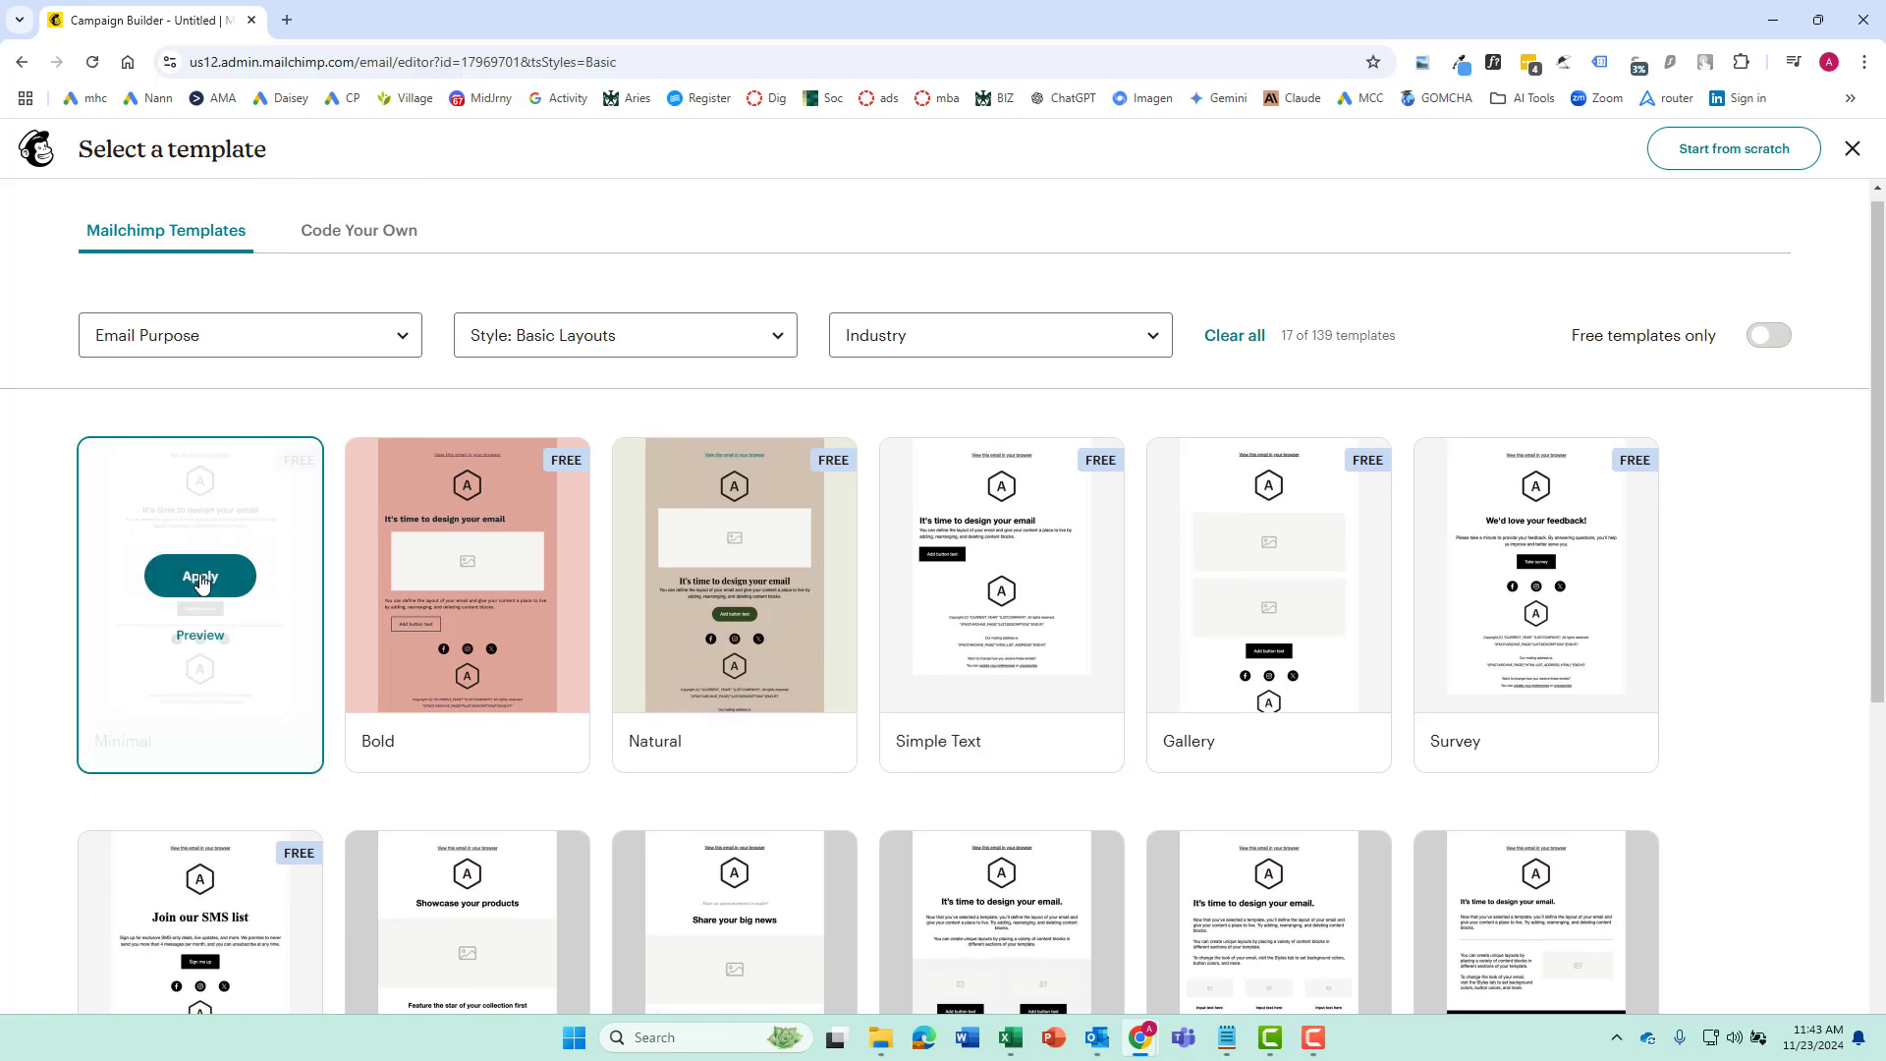
pyautogui.click(200, 578)
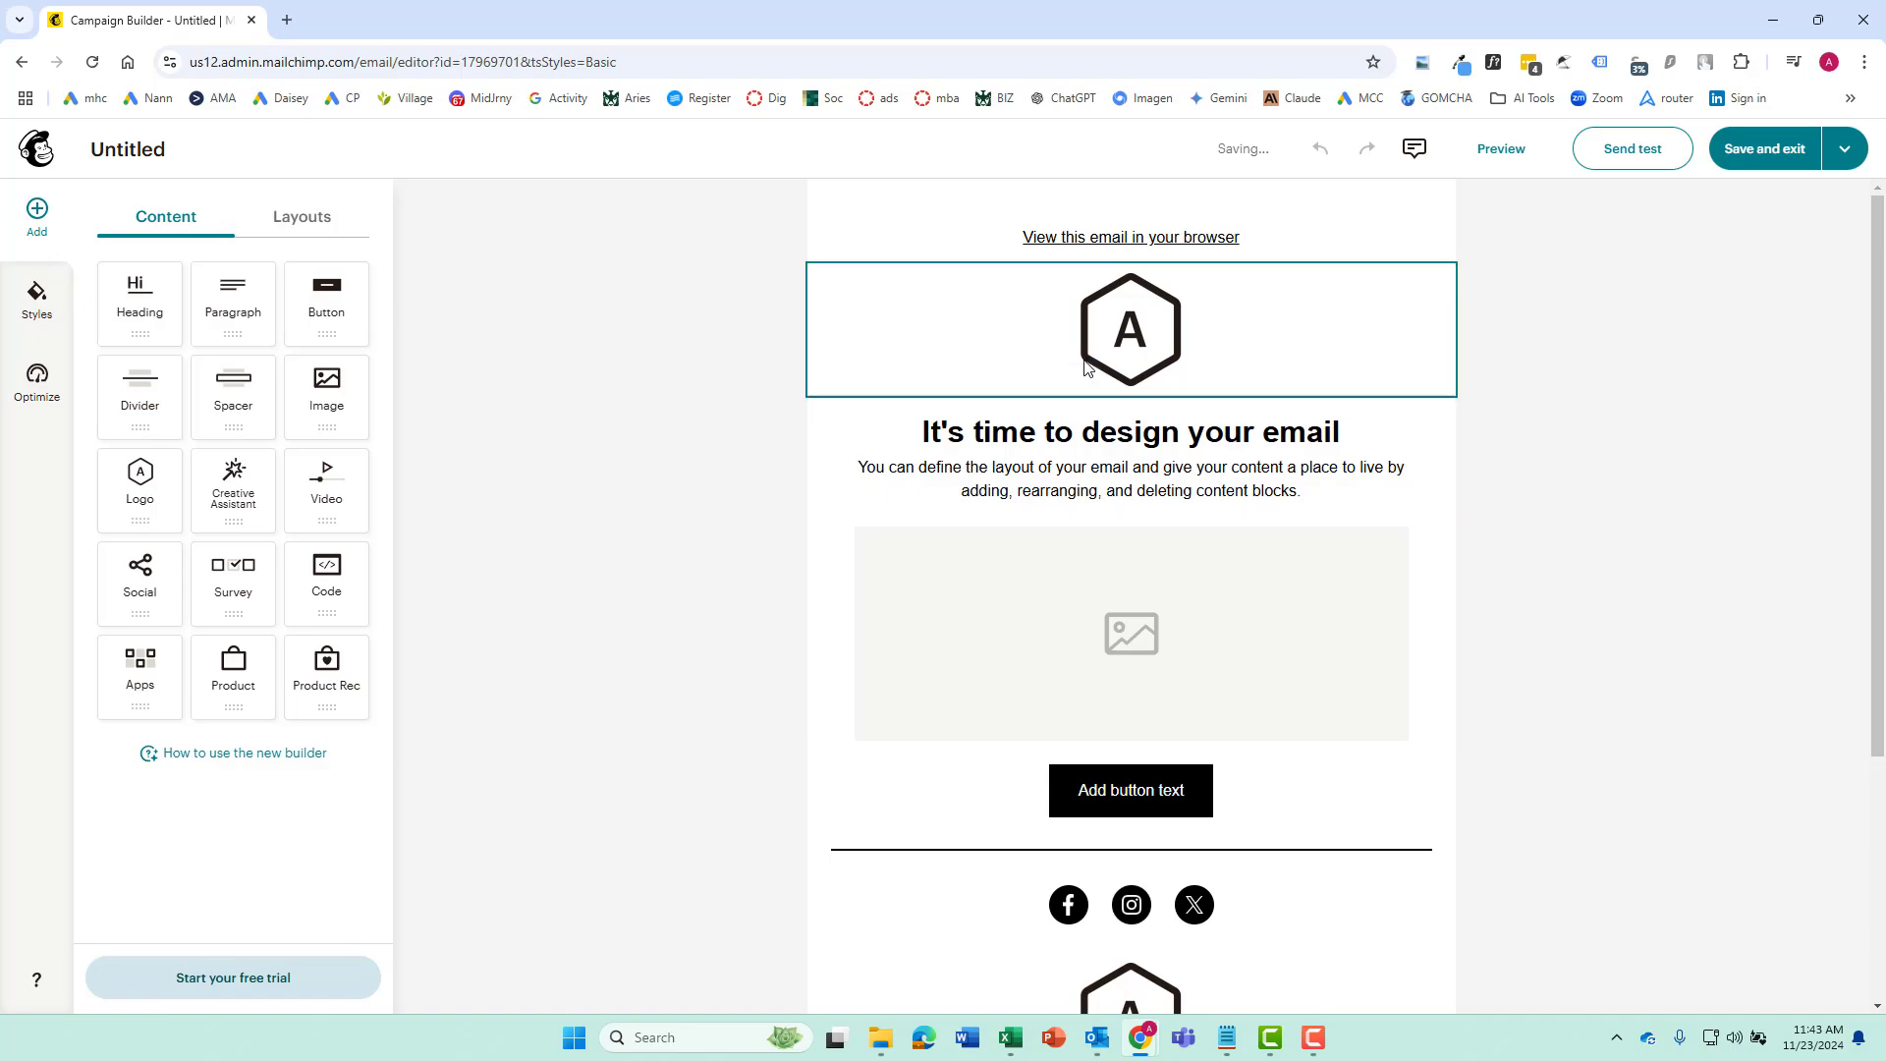
# Review the template's content blocks and footer in the builder and the desktop preview, and look at the header logo's settings.
pyautogui.scroll(-4, 1216, 540)
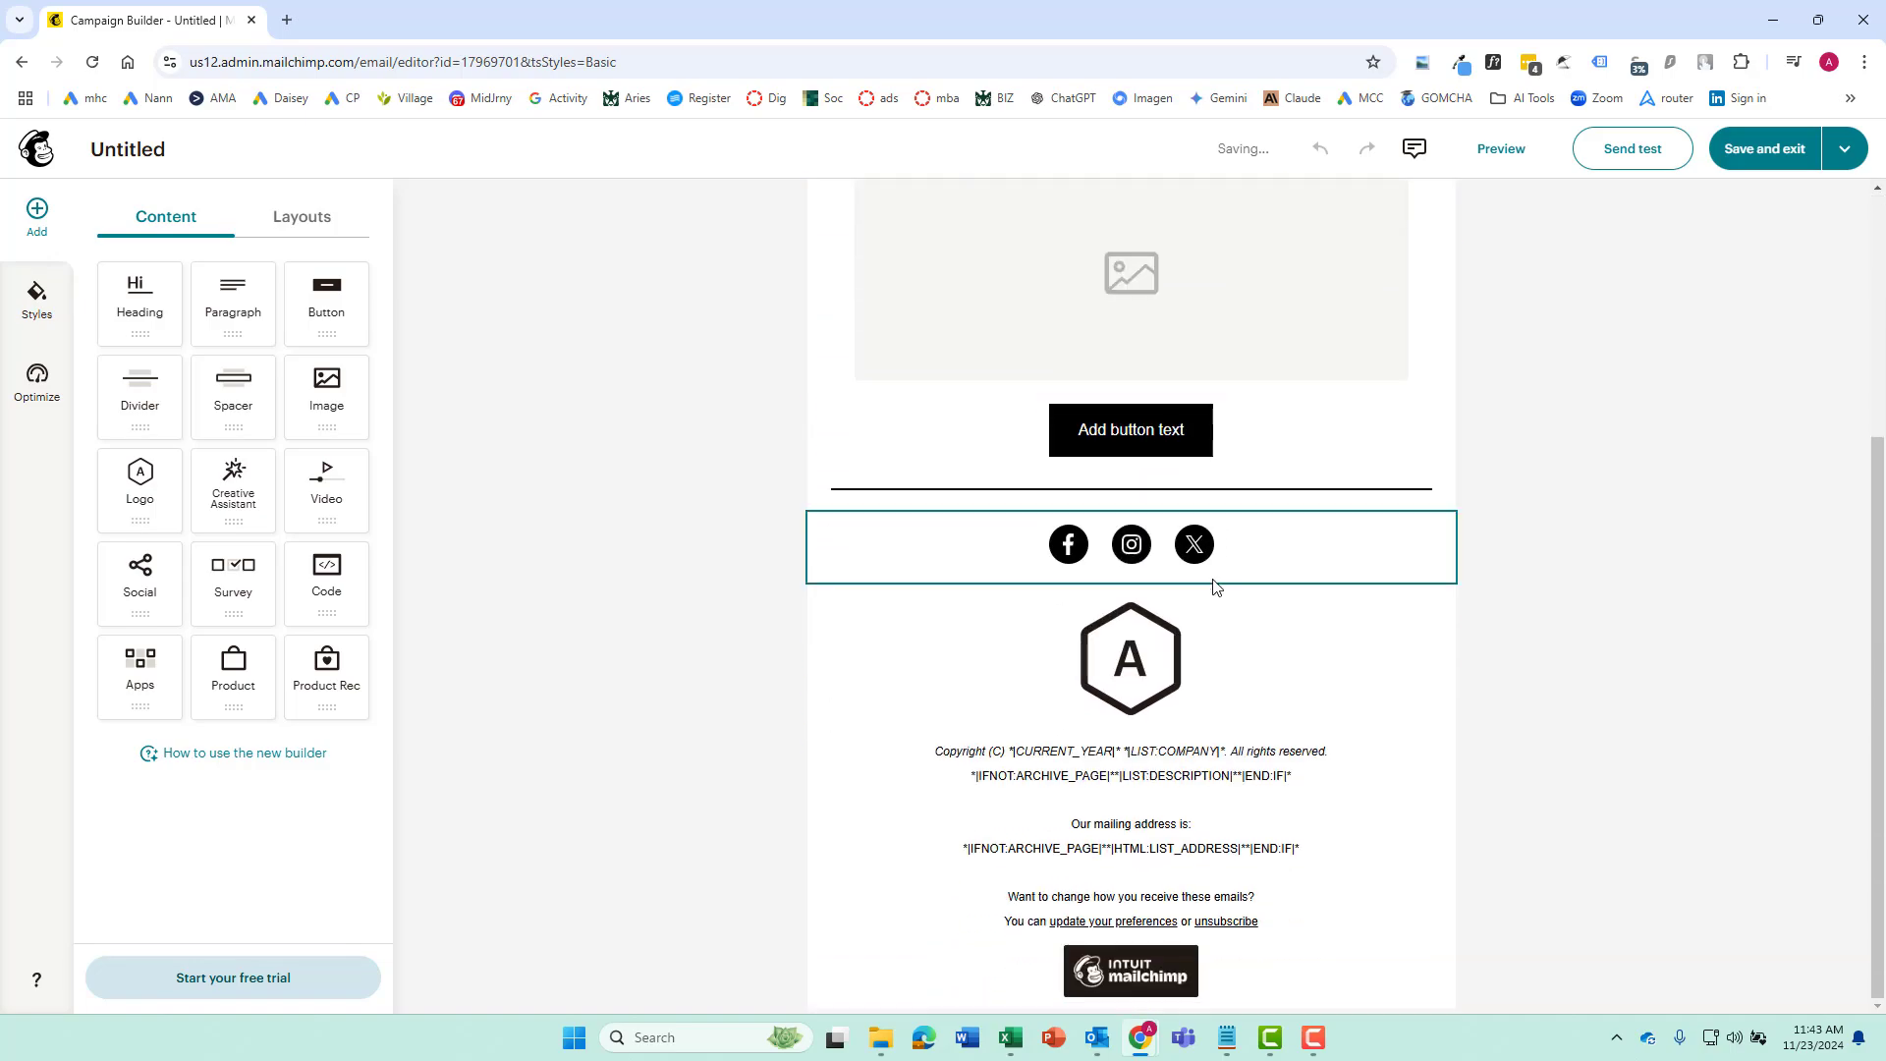
pyautogui.scroll(4, 1159, 790)
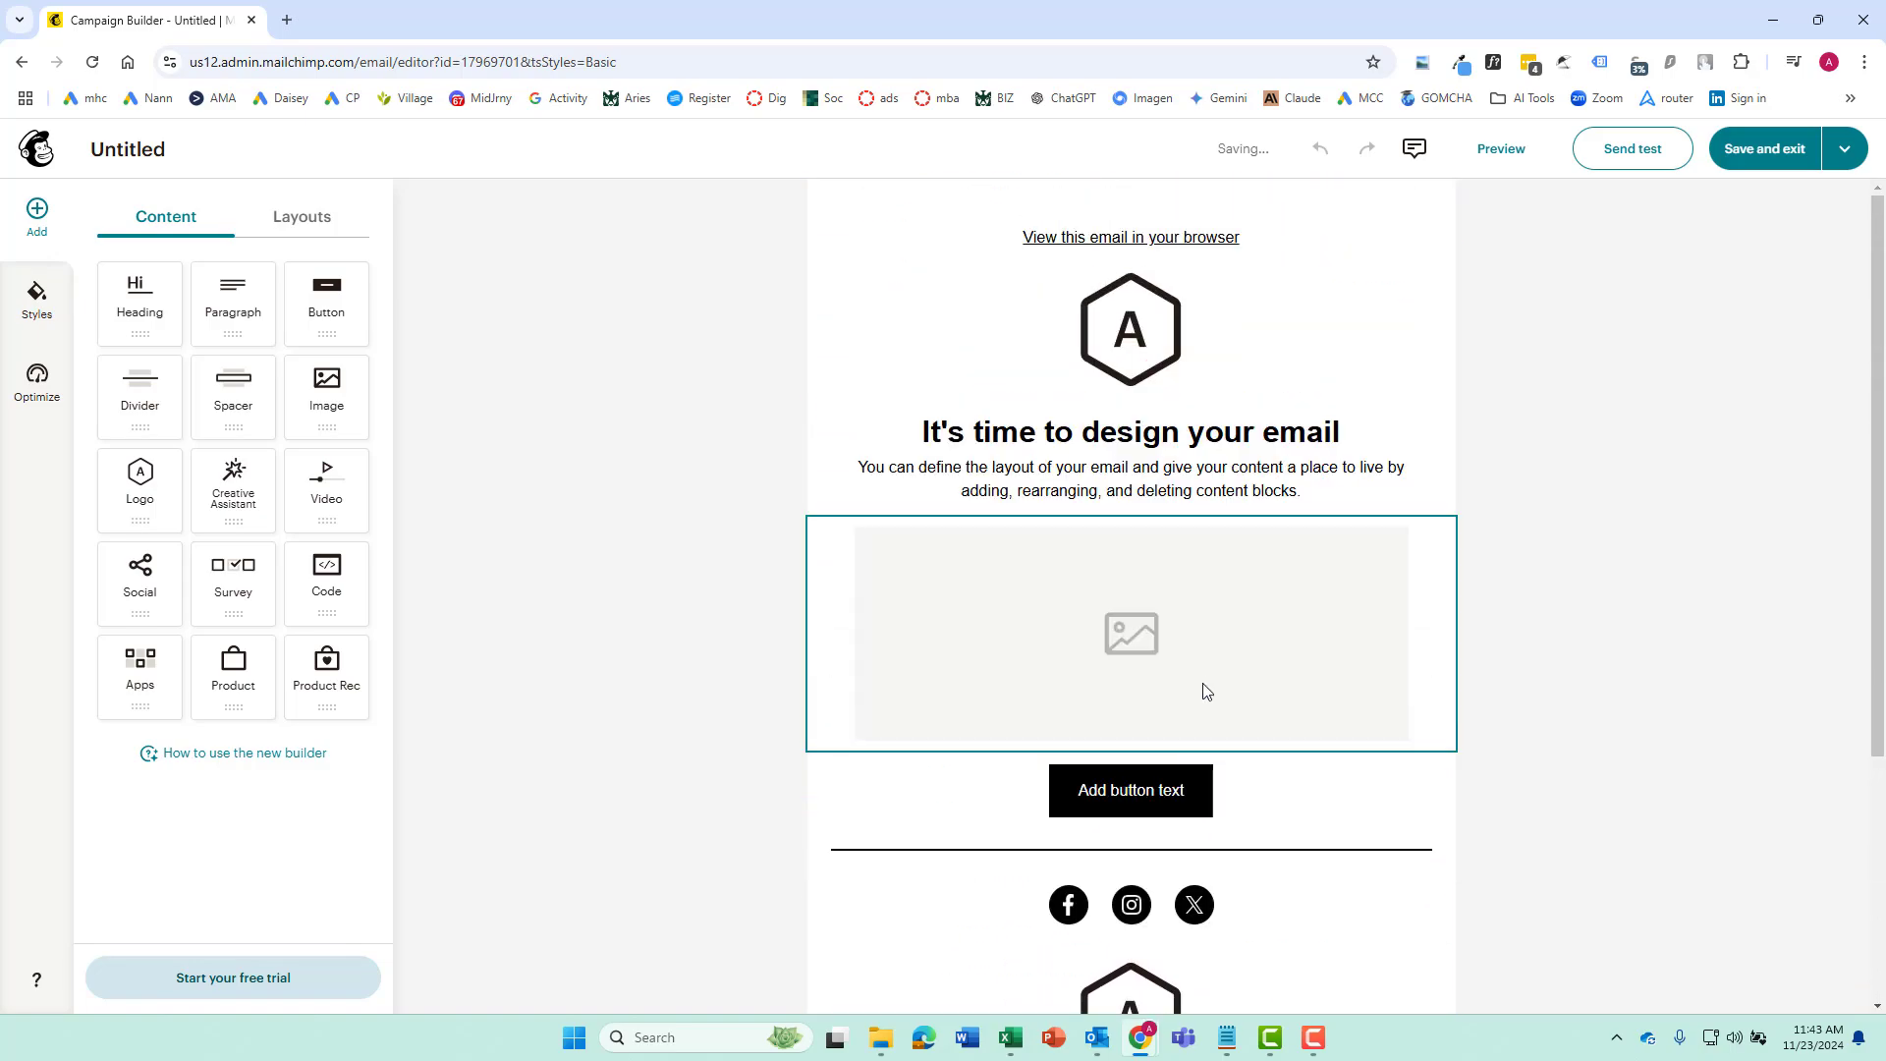
pyautogui.scroll(-4, 1199, 724)
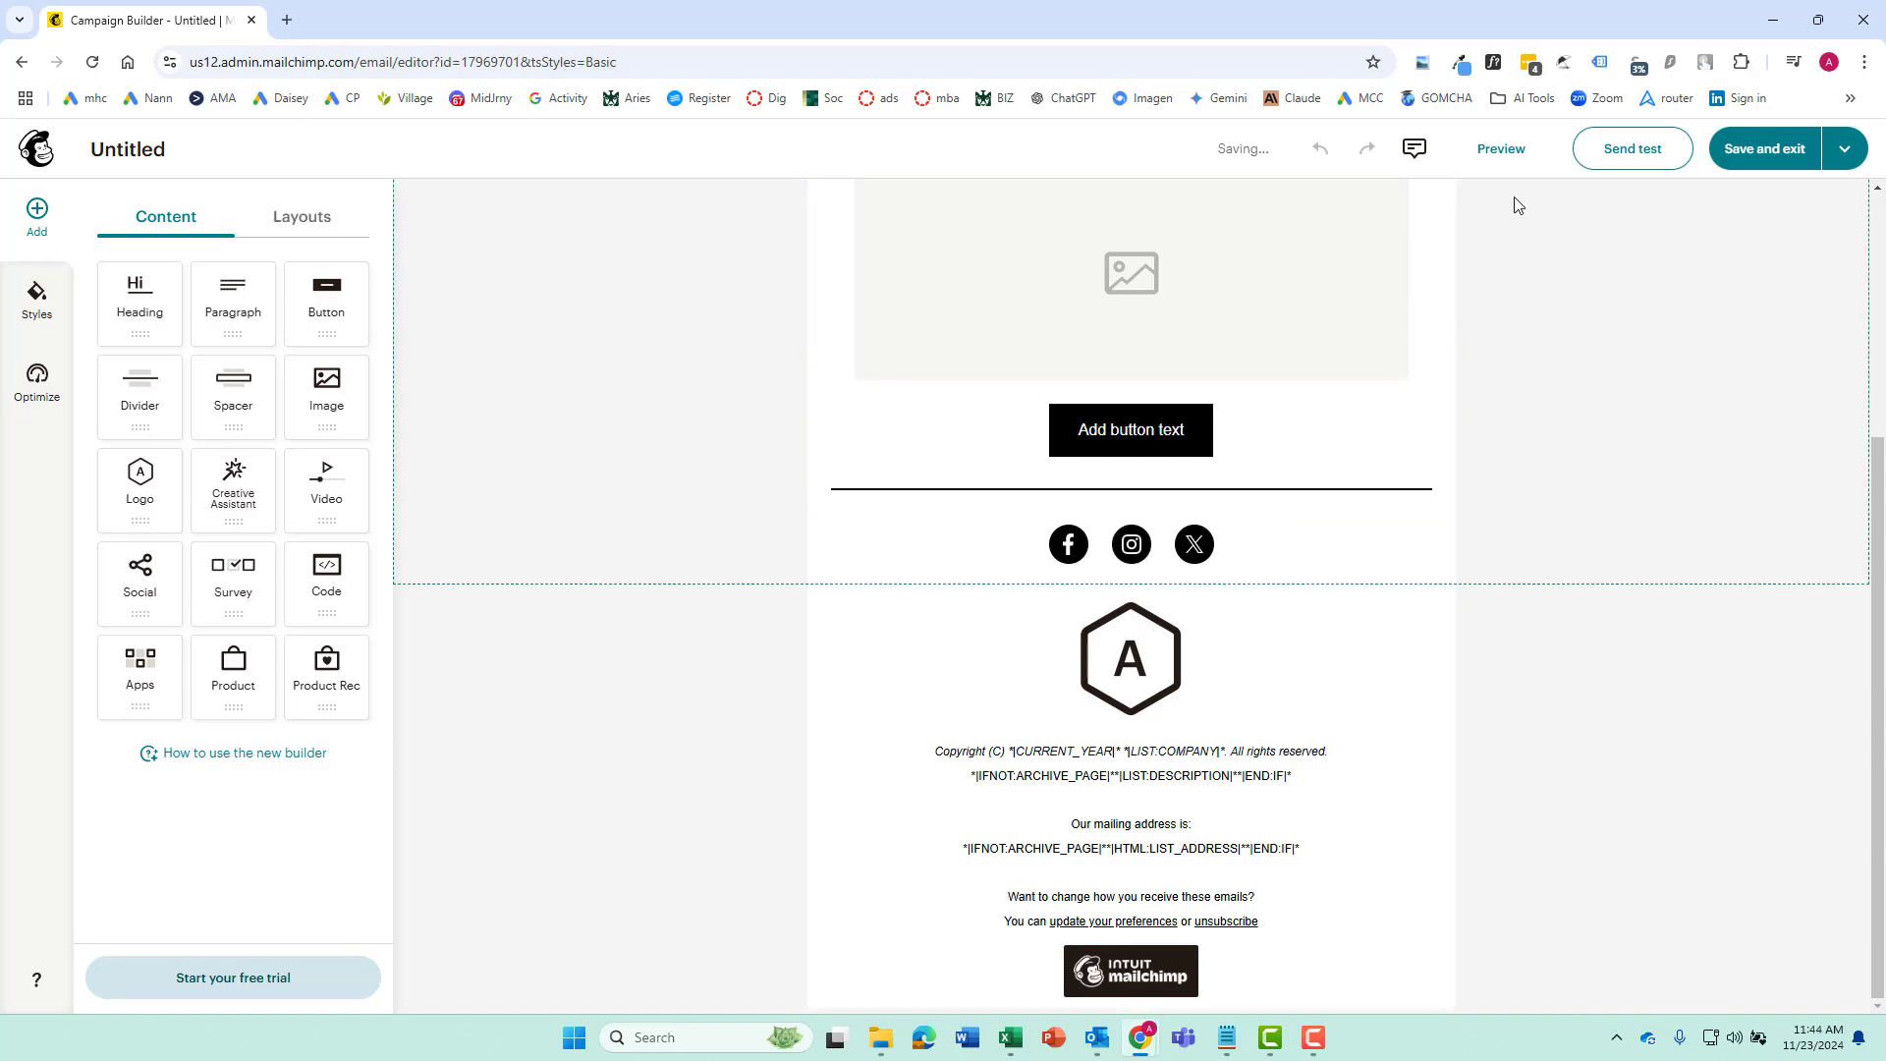
pyautogui.click(1503, 153)
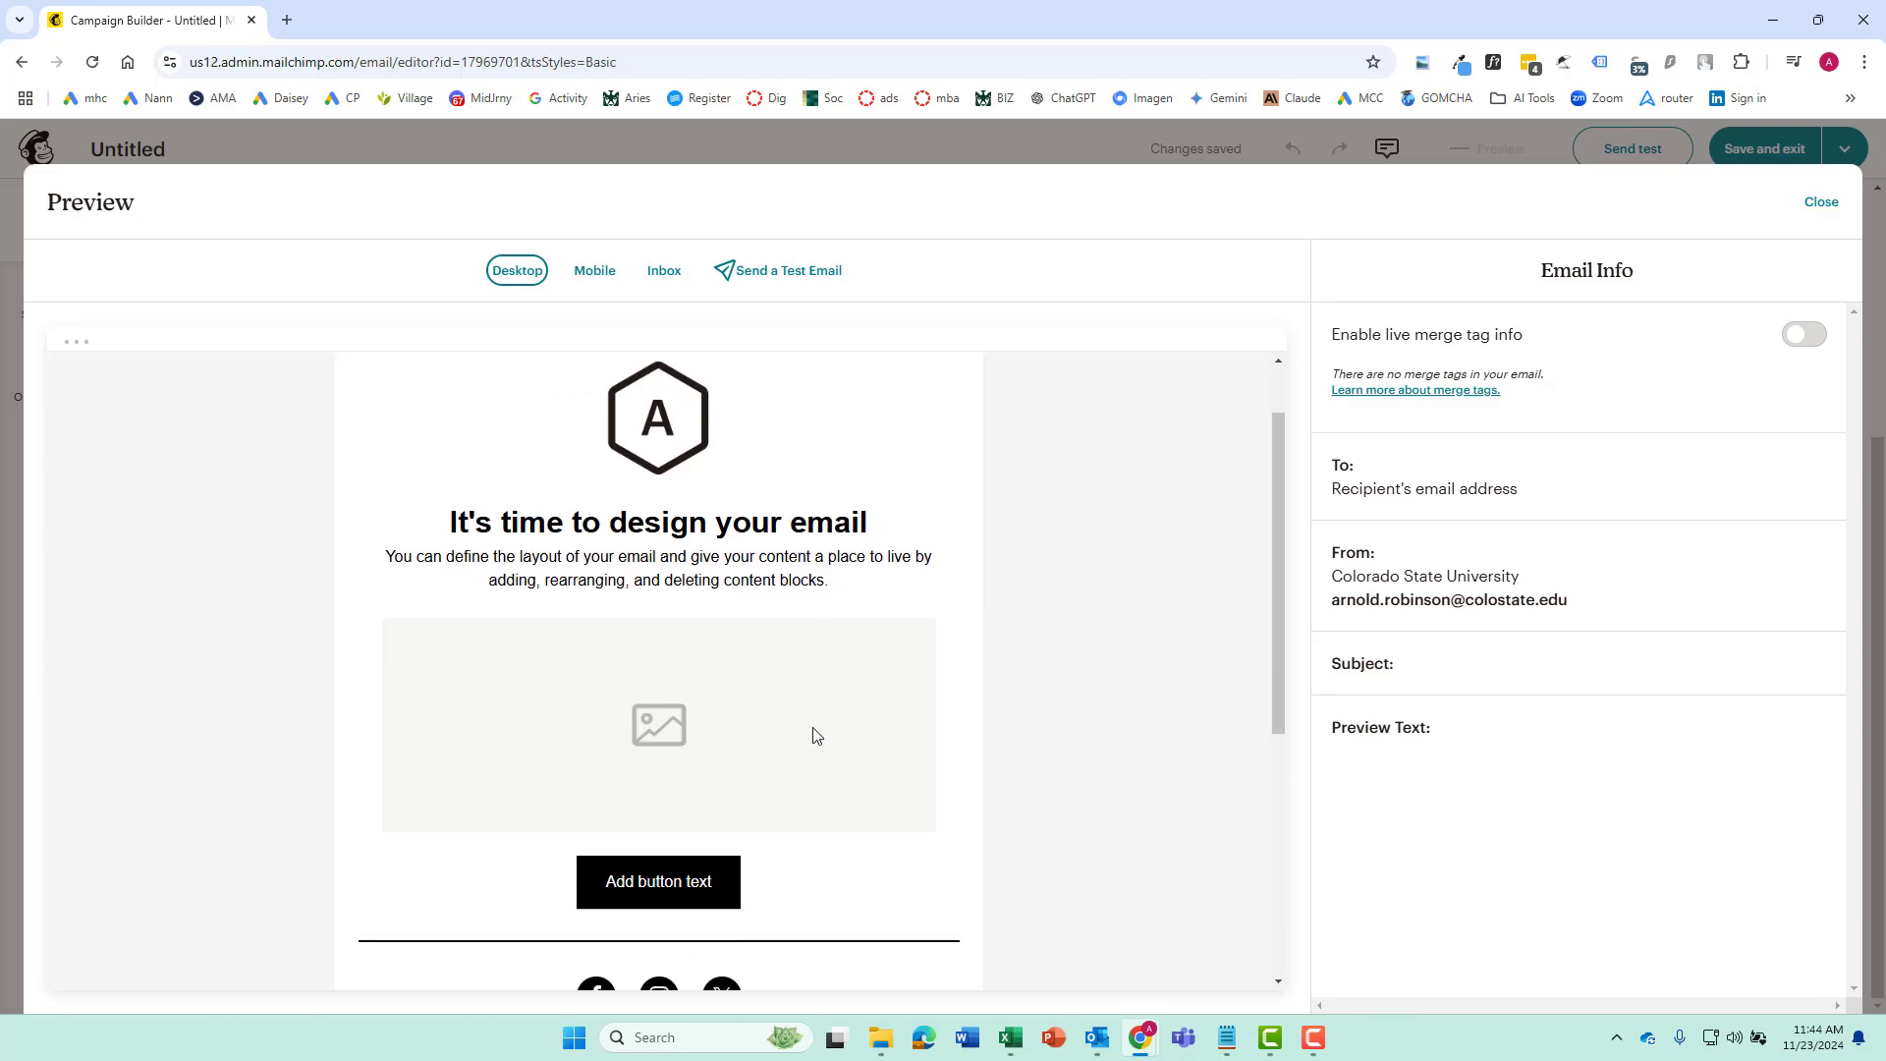
pyautogui.scroll(-5, 812, 734)
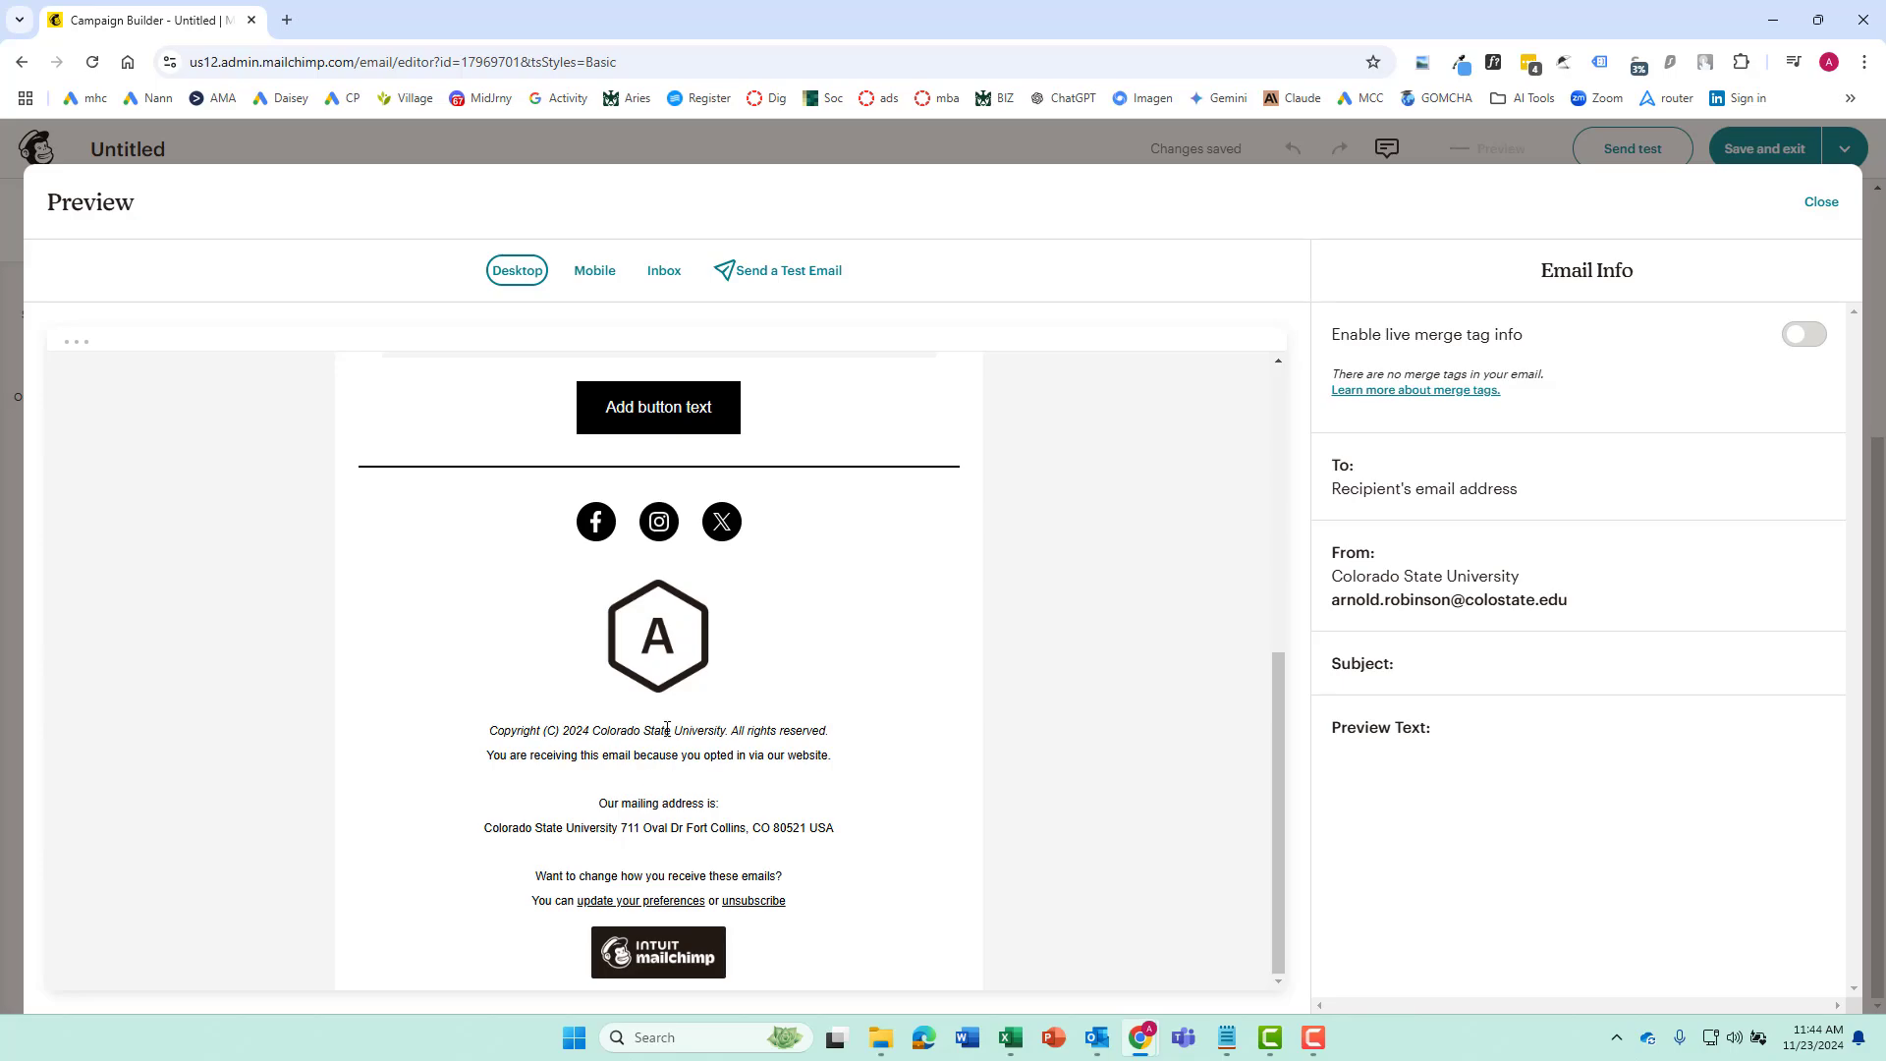
pyautogui.scroll(6, 666, 728)
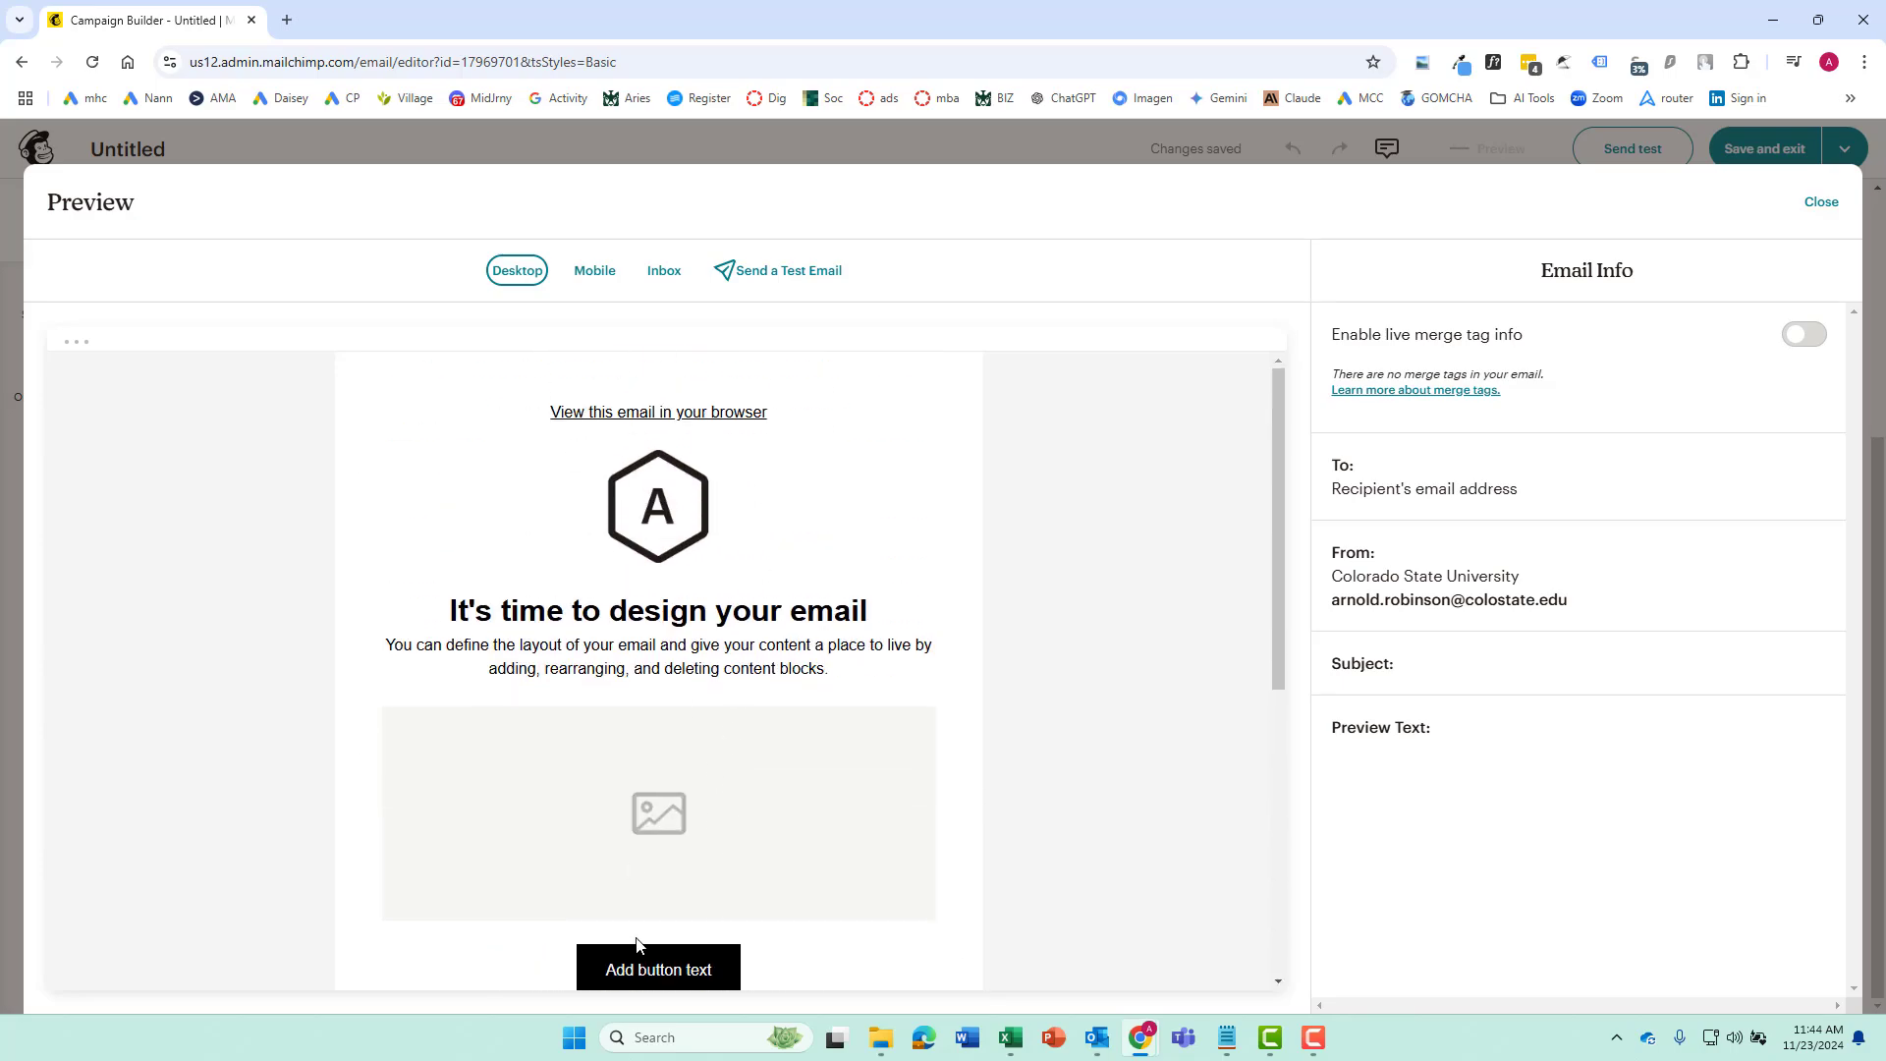
pyautogui.click(1822, 203)
pyautogui.scroll(3, 1214, 634)
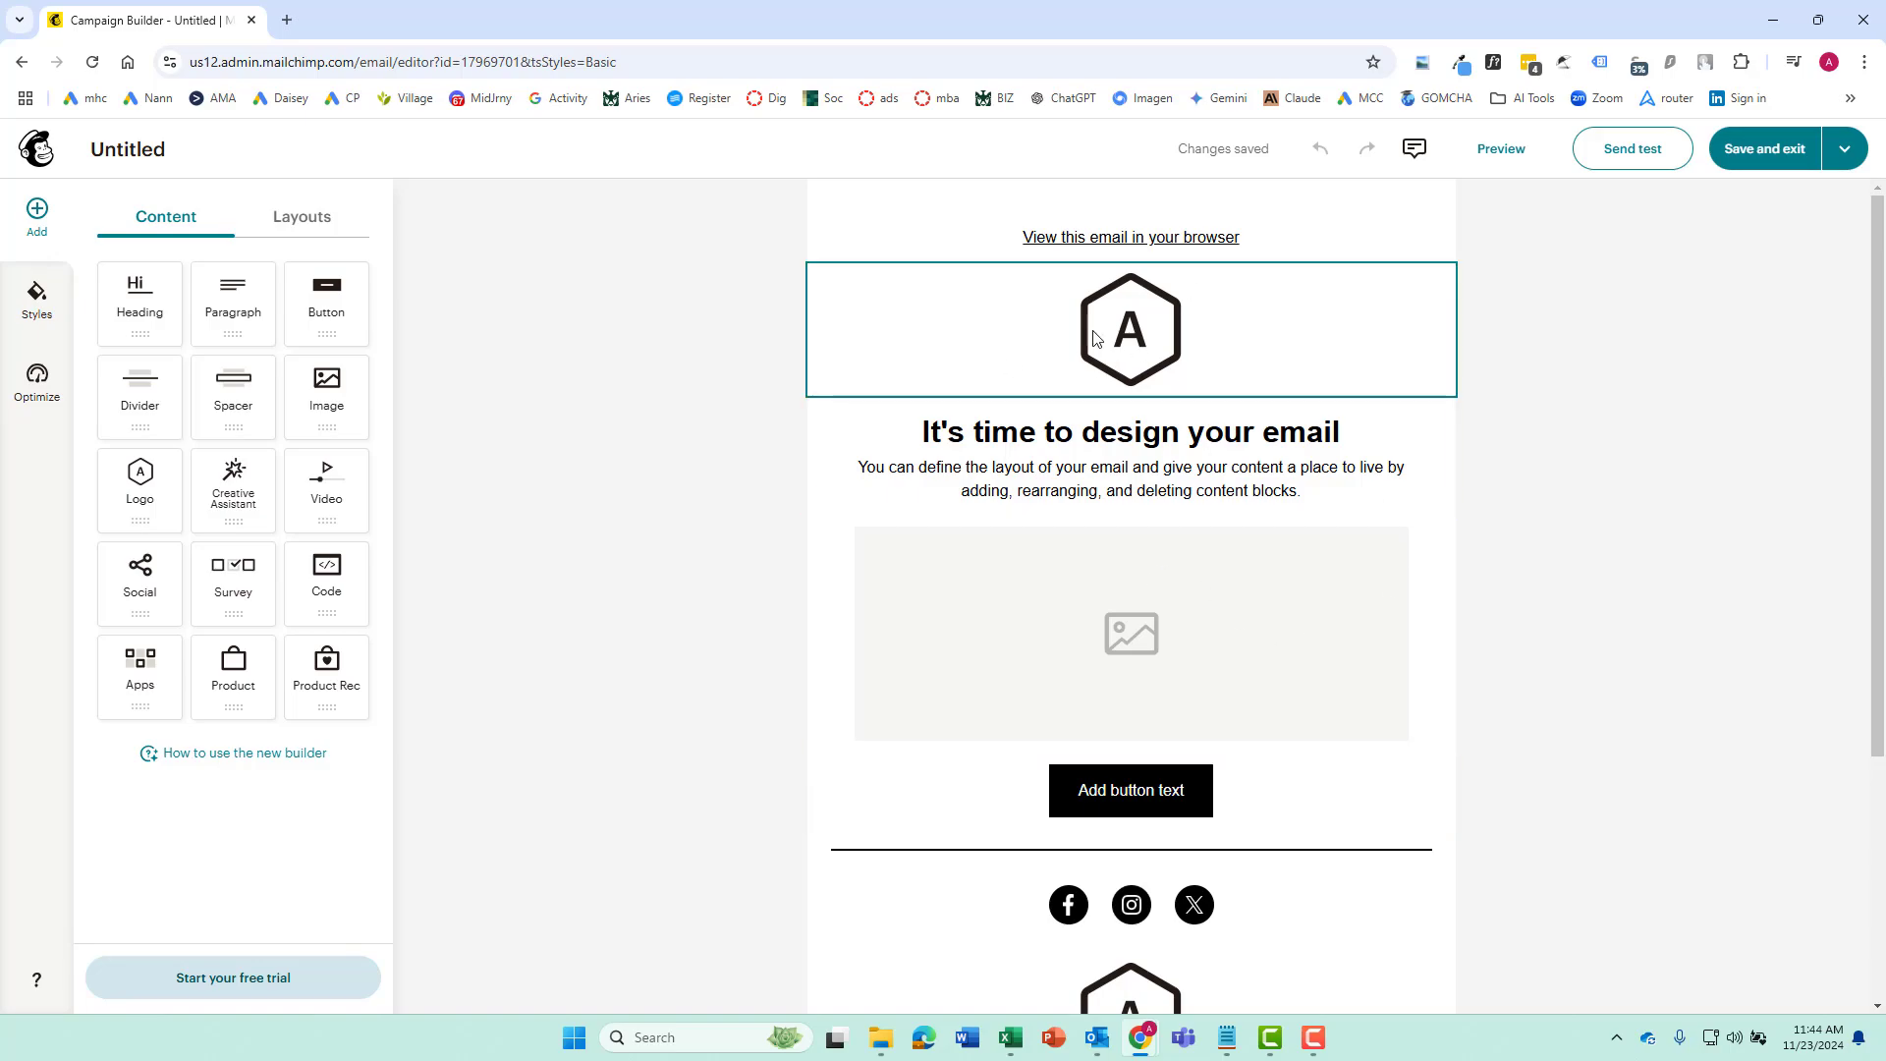
pyautogui.click(1157, 336)
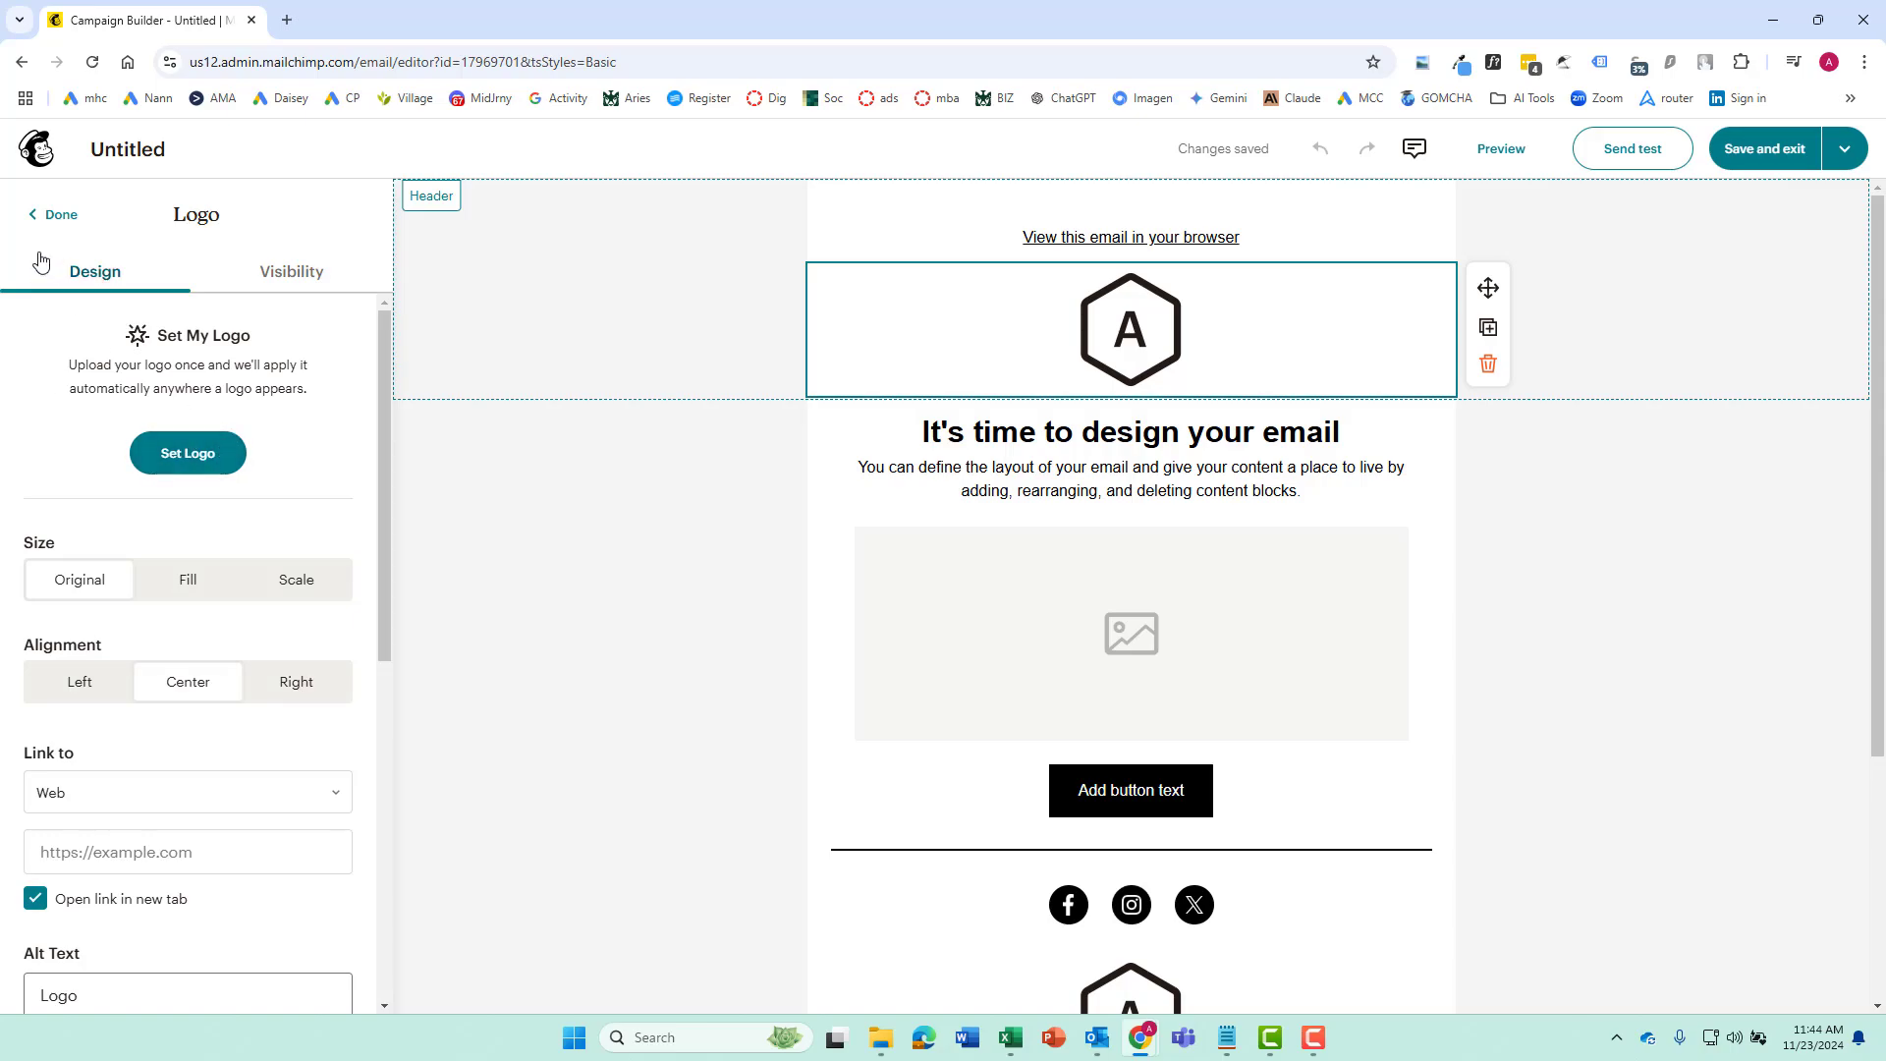
pyautogui.click(40, 216)
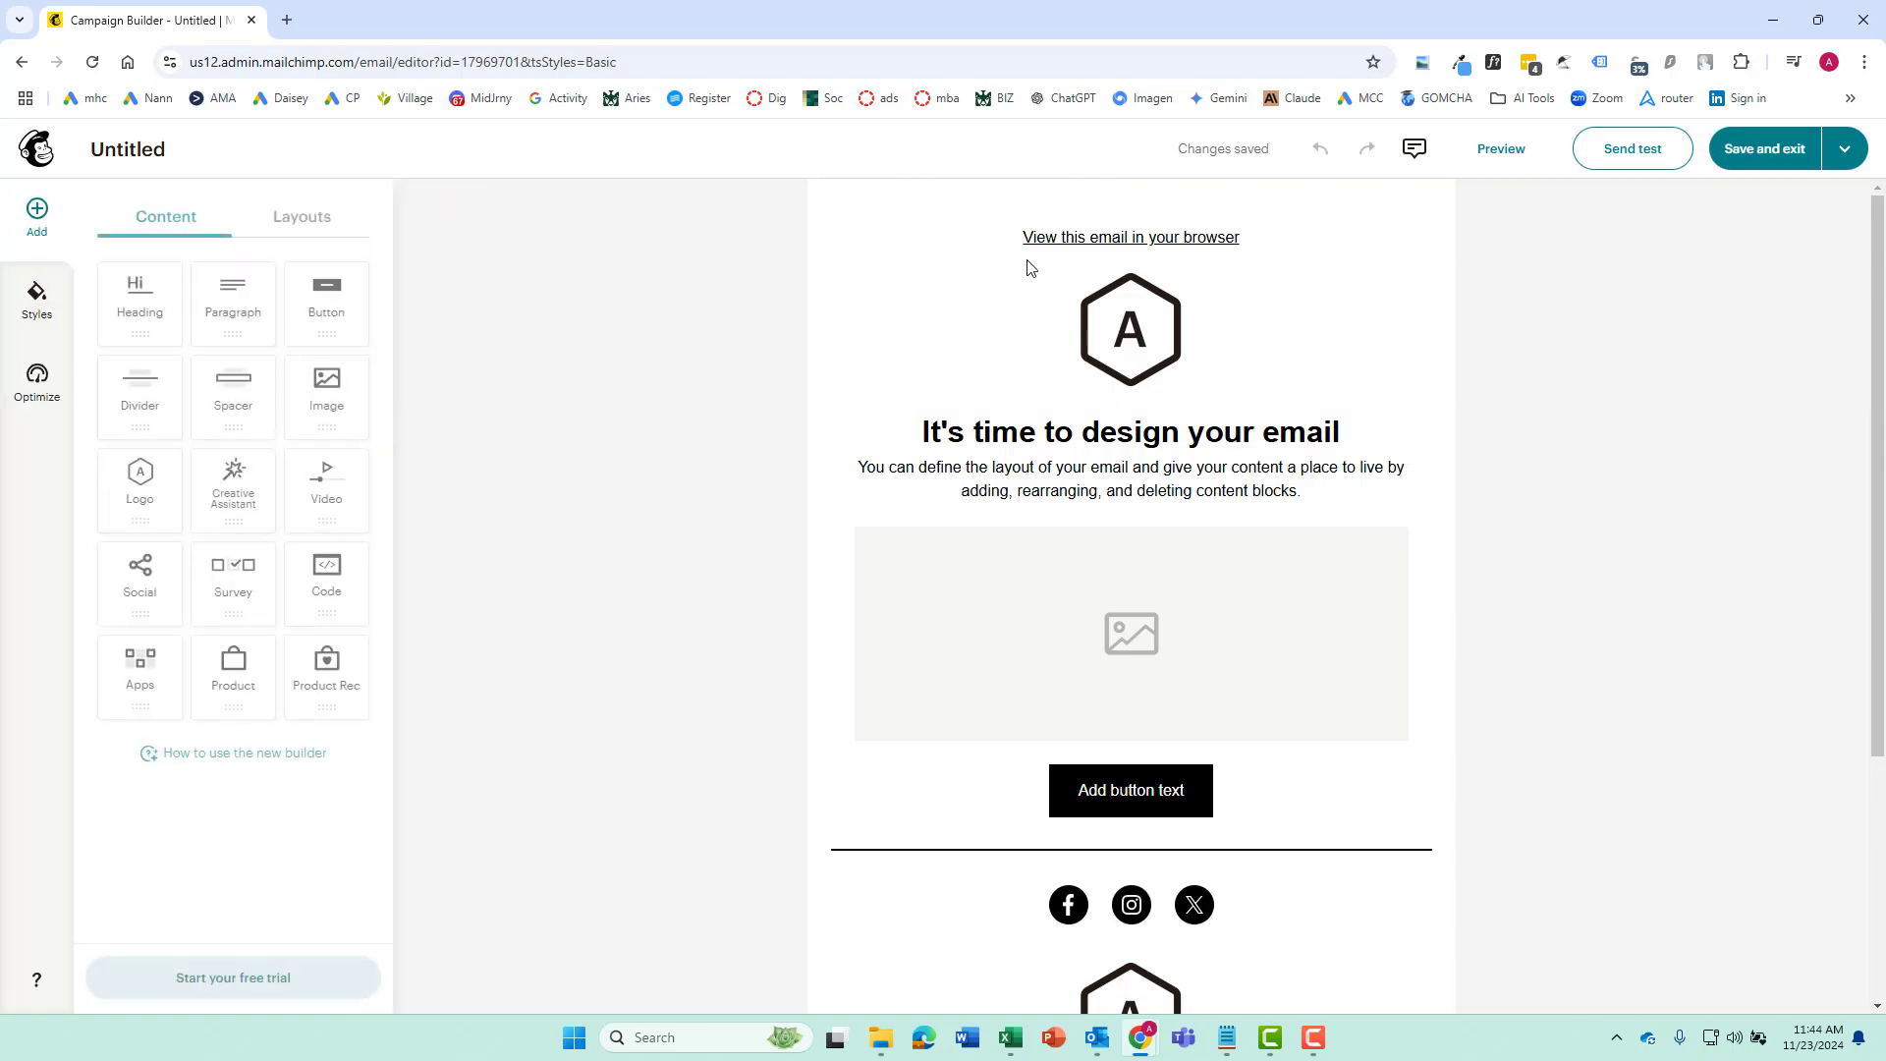
# Upload Dandelion Post.jpg from the Email folder into the body's empty image block.
pyautogui.click(1181, 614)
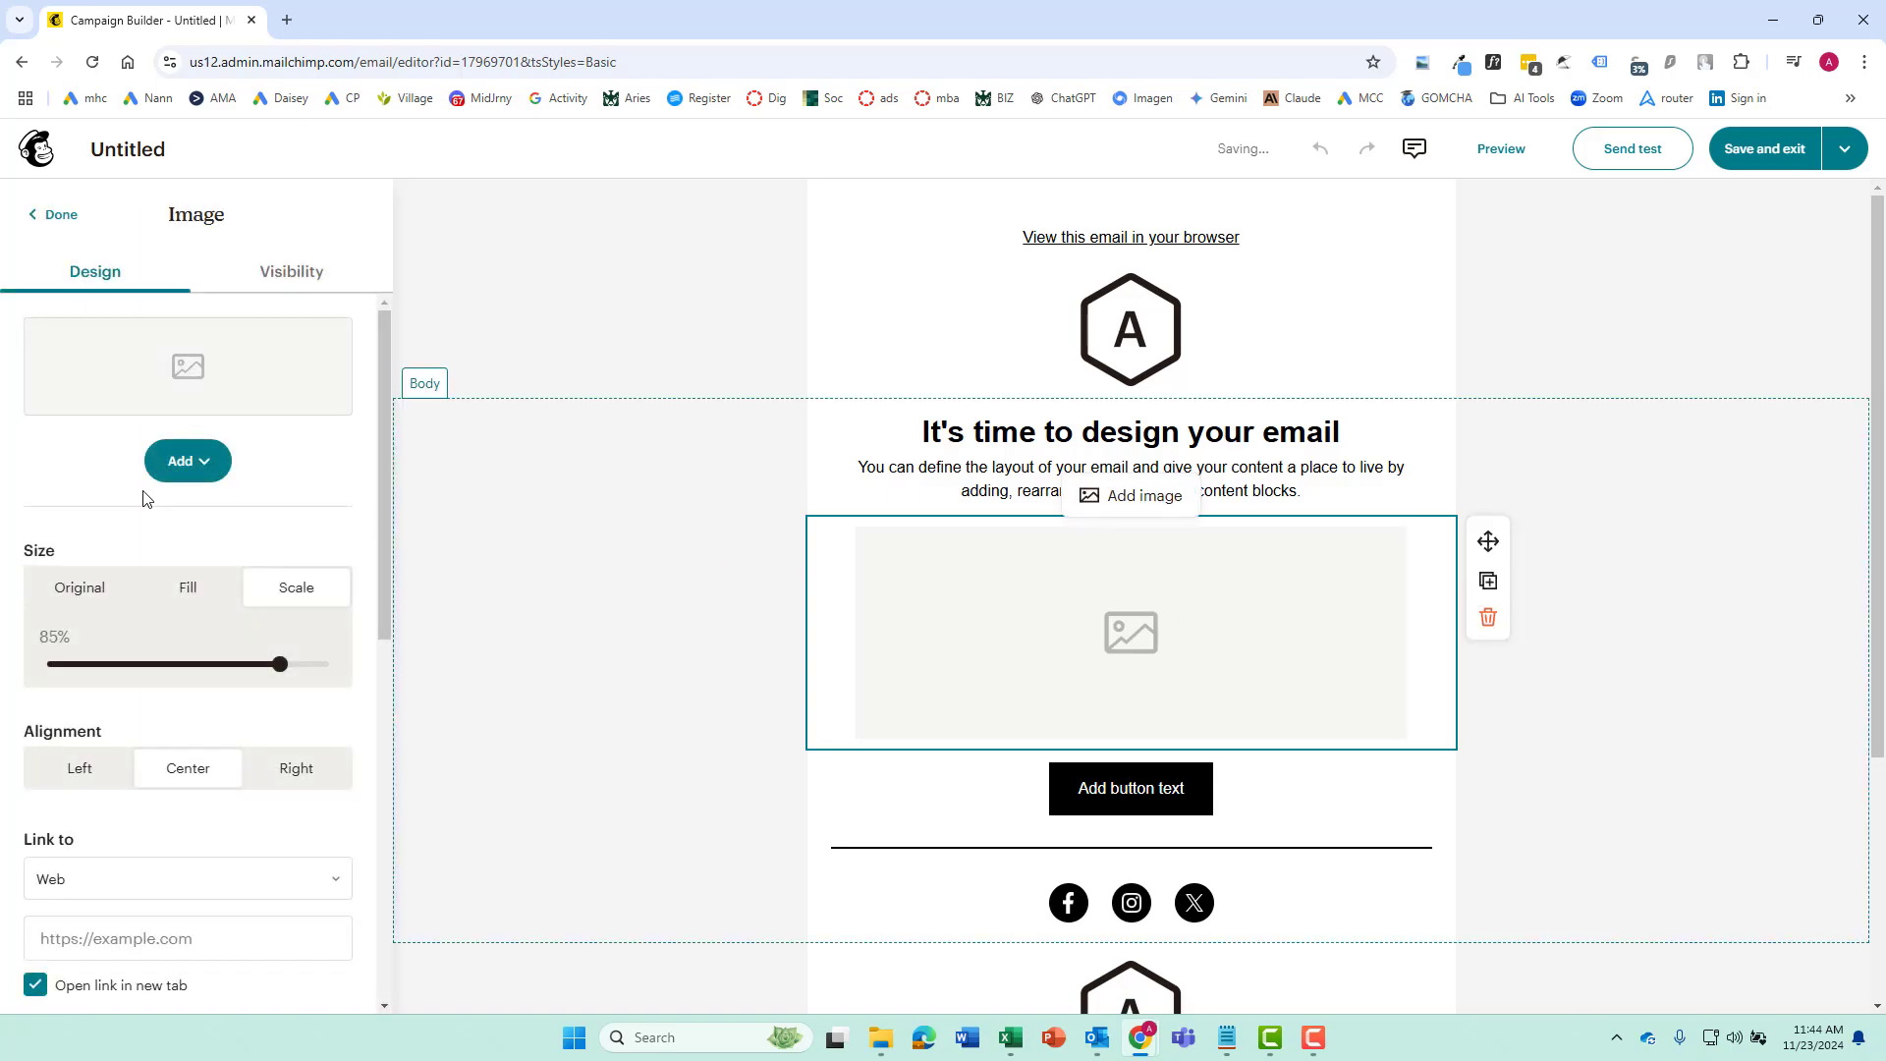
pyautogui.click(192, 462)
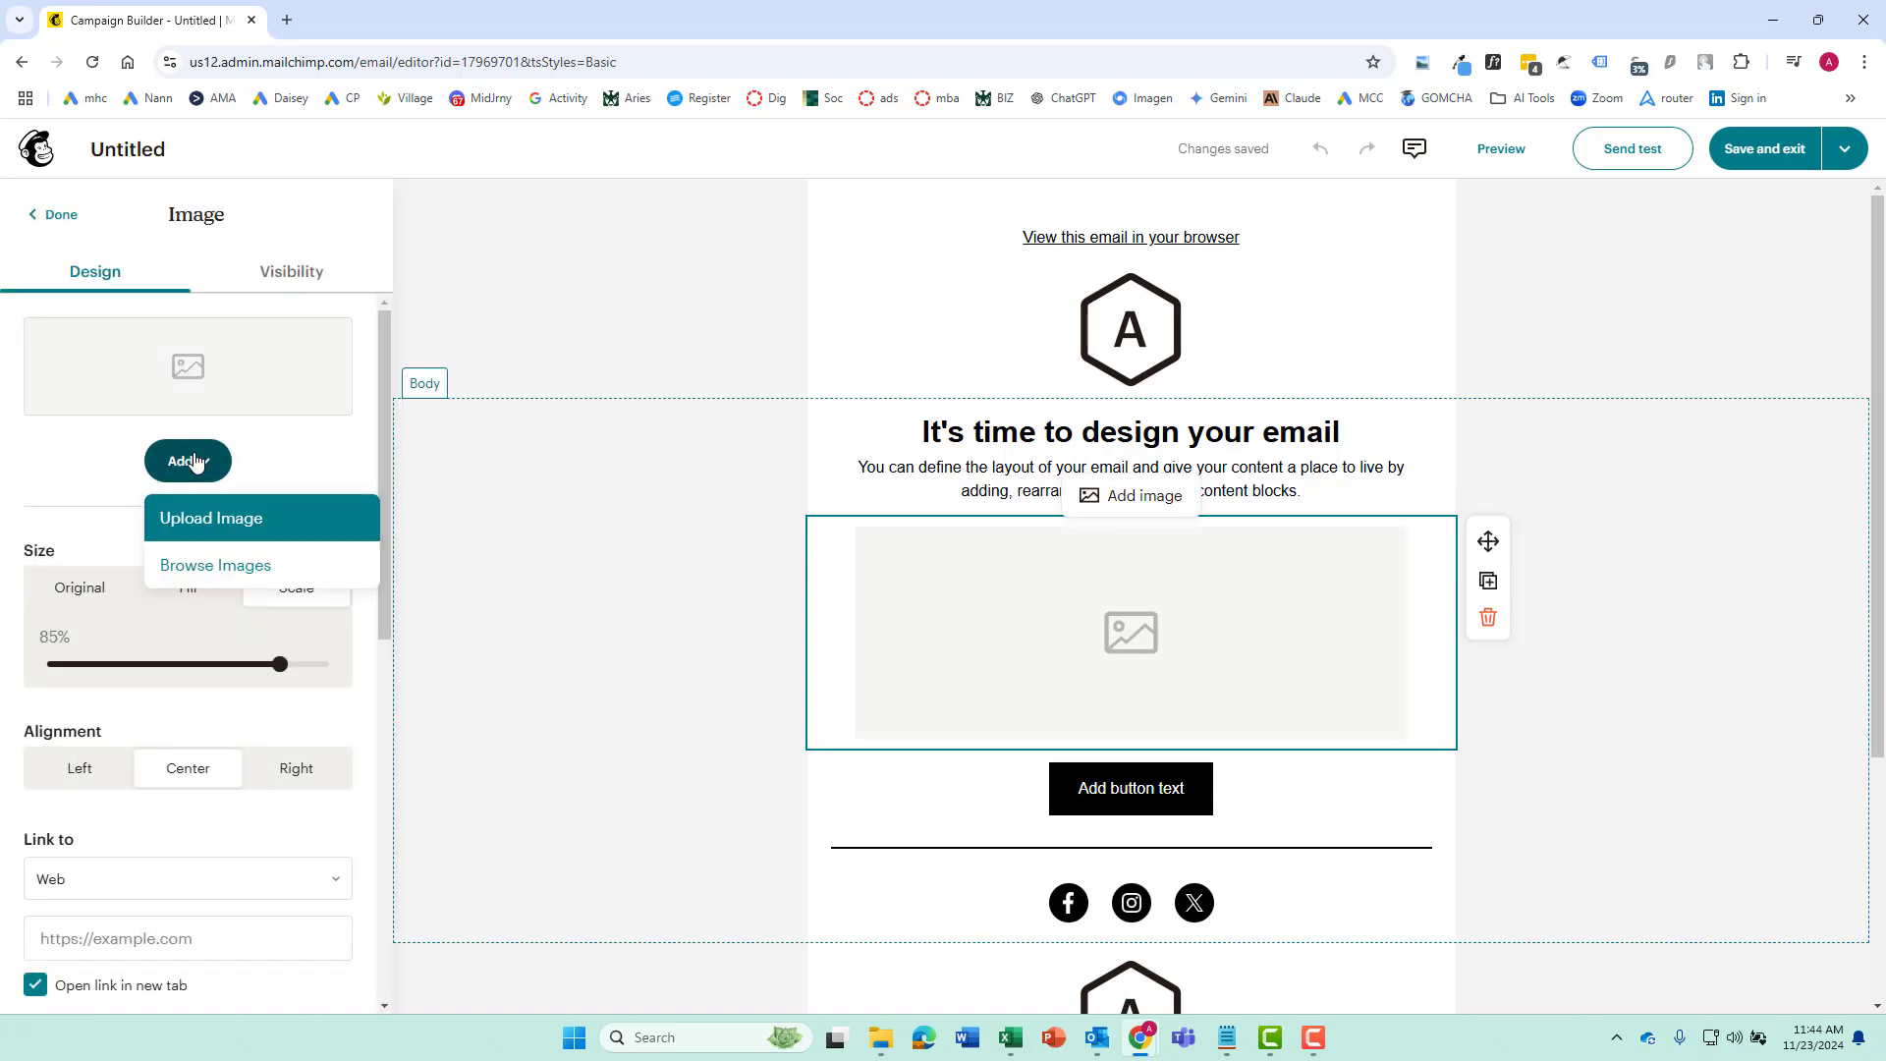
pyautogui.click(223, 520)
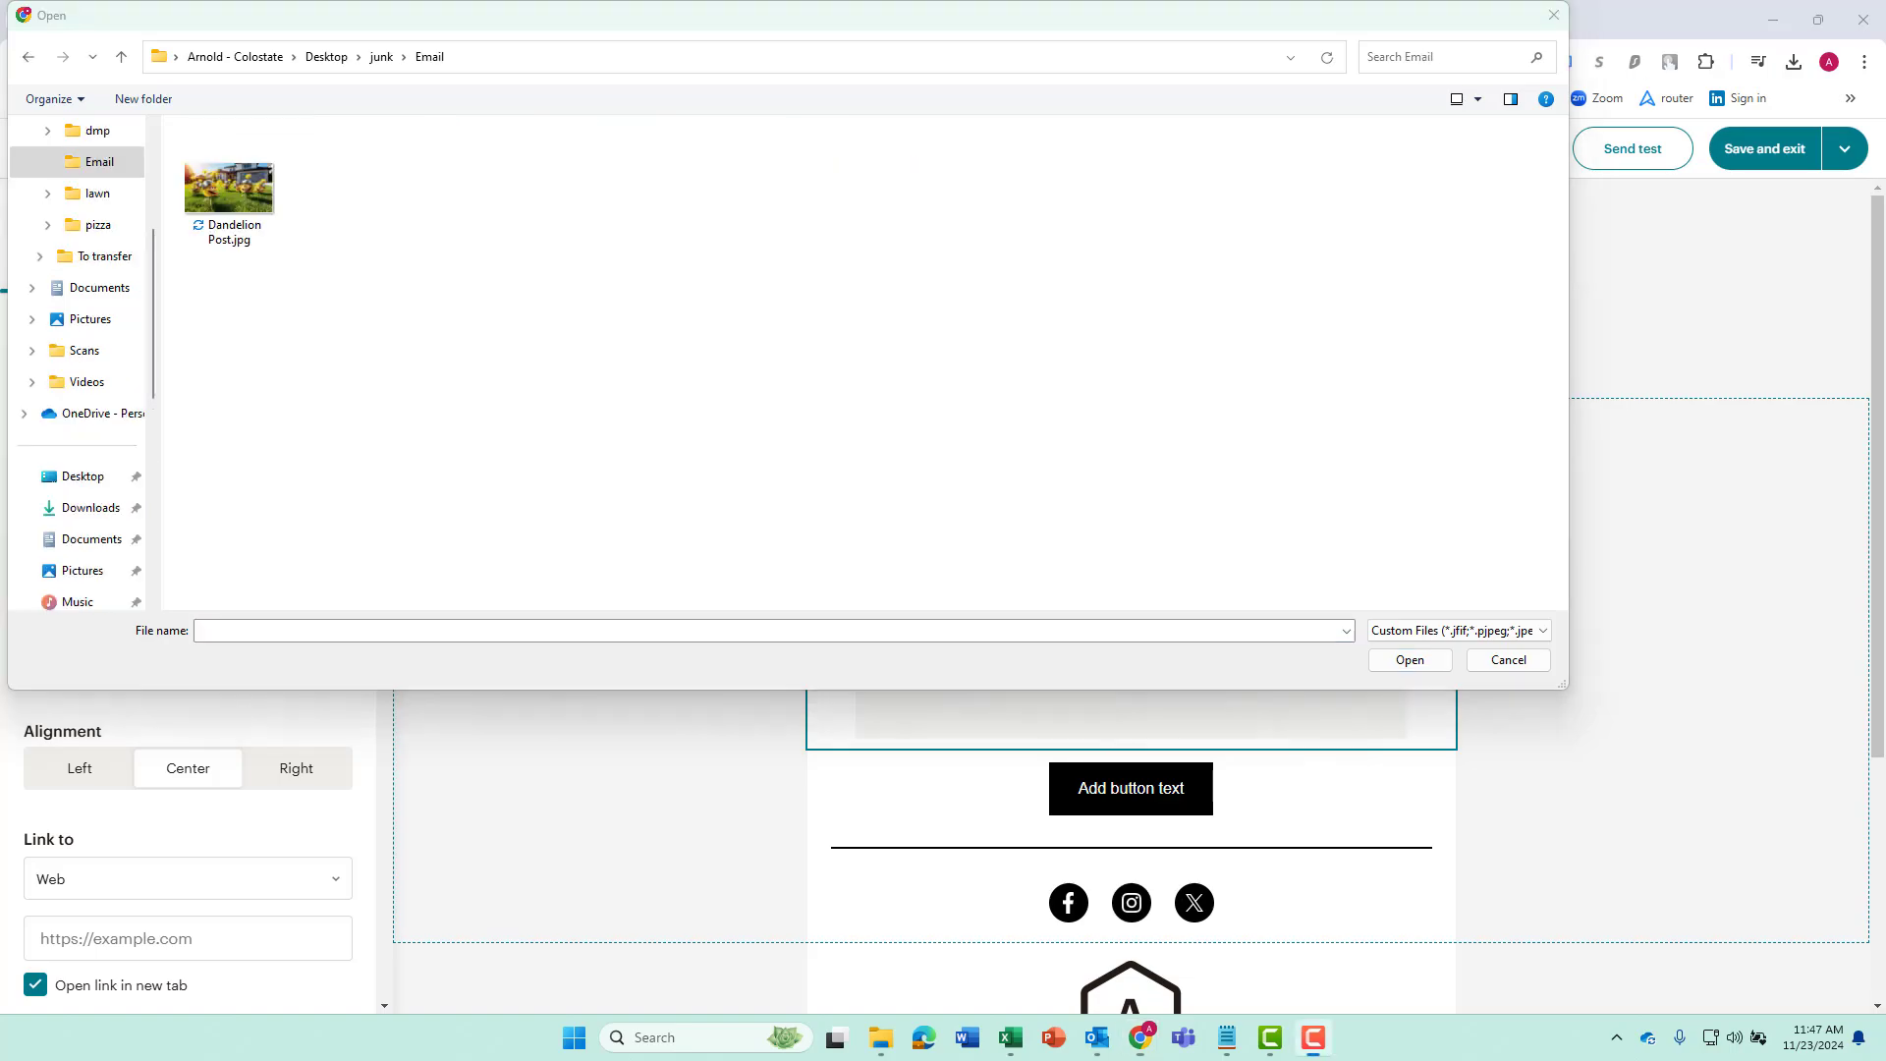
pyautogui.click(229, 187)
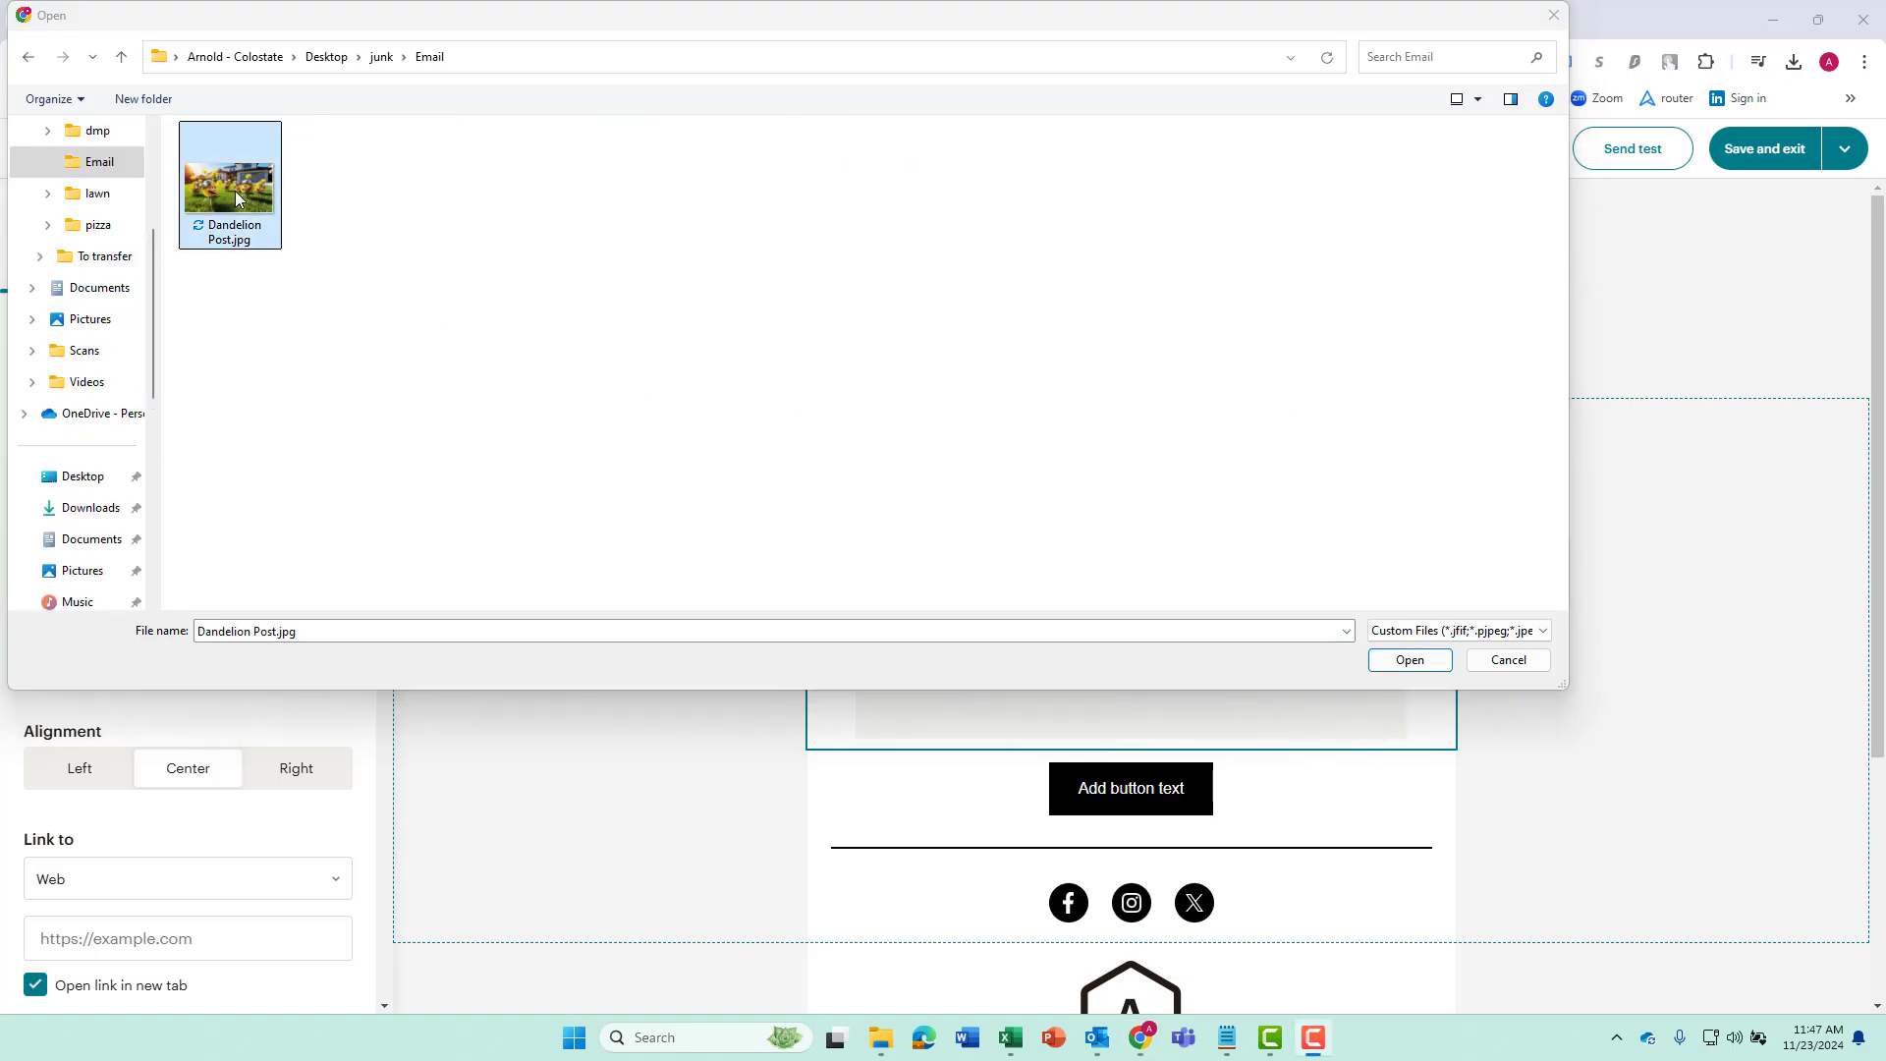
pyautogui.click(1413, 659)
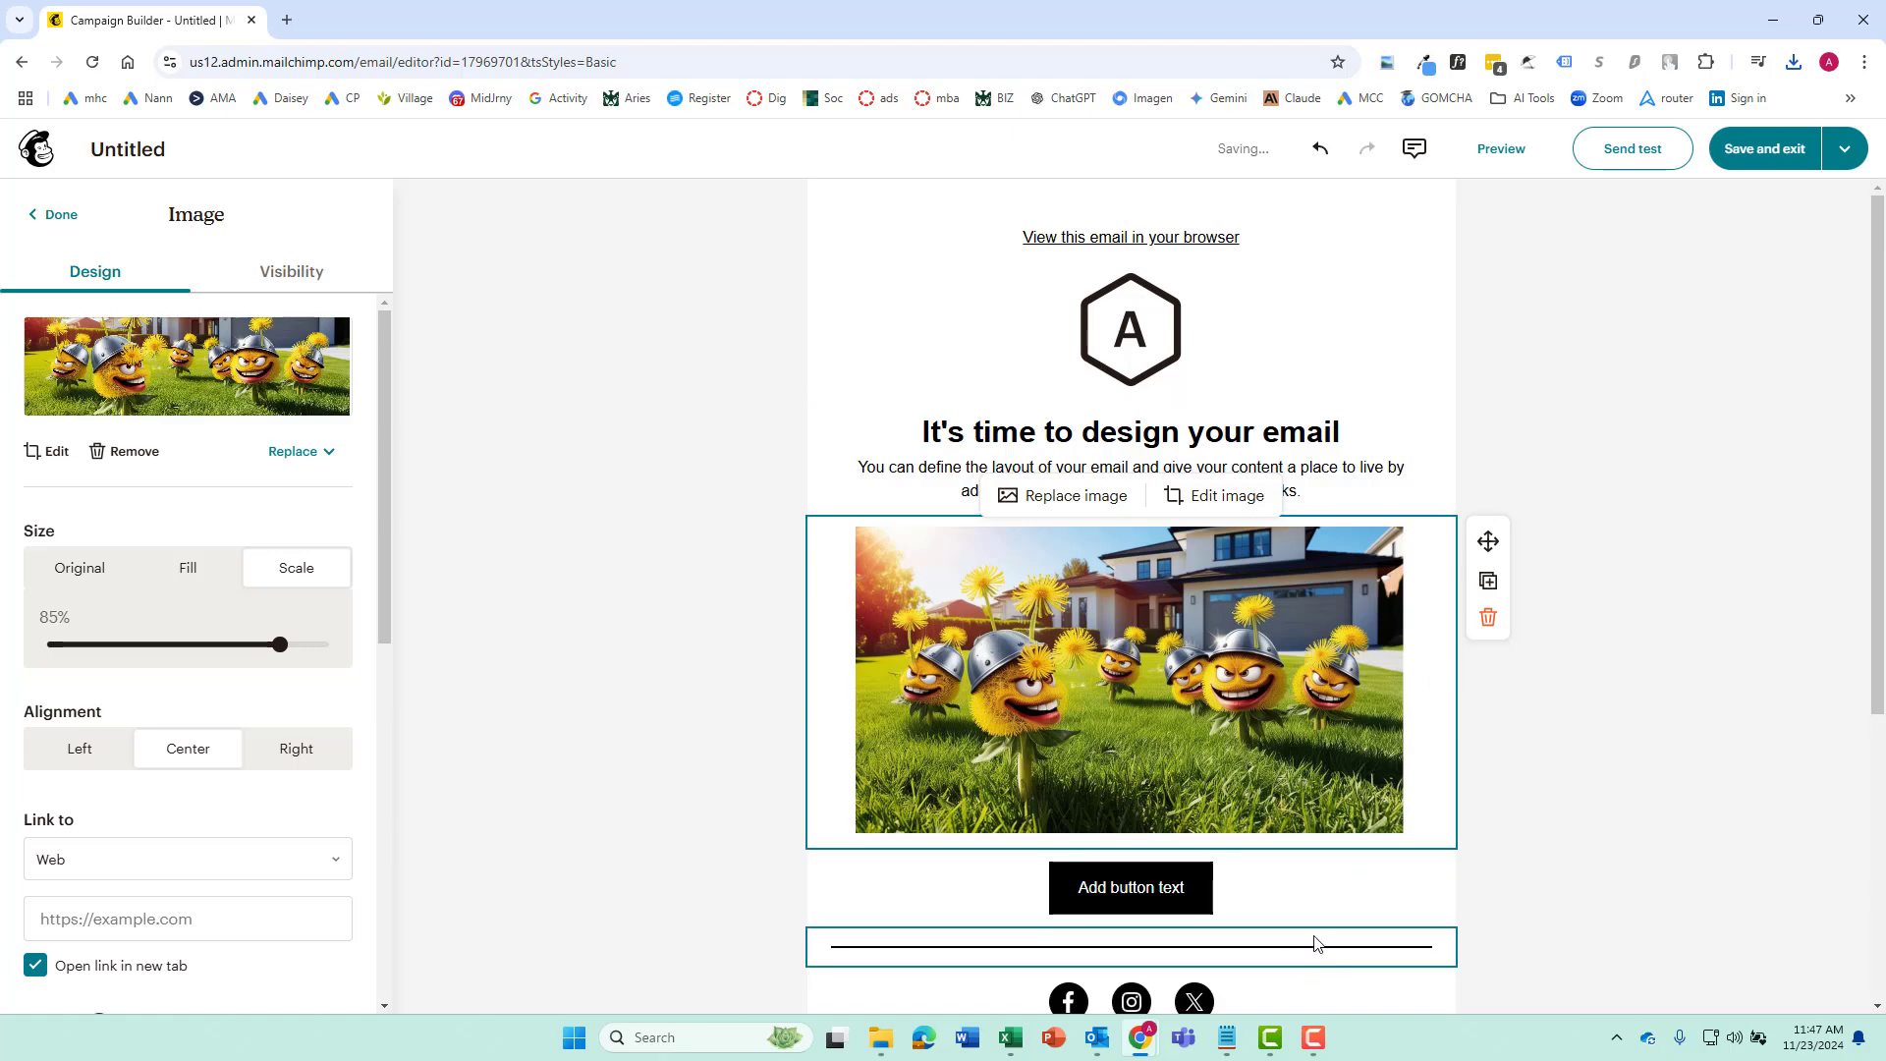
# Replace the email's main heading with "Check Out Out New Blog Post!".
pyautogui.click(1411, 330)
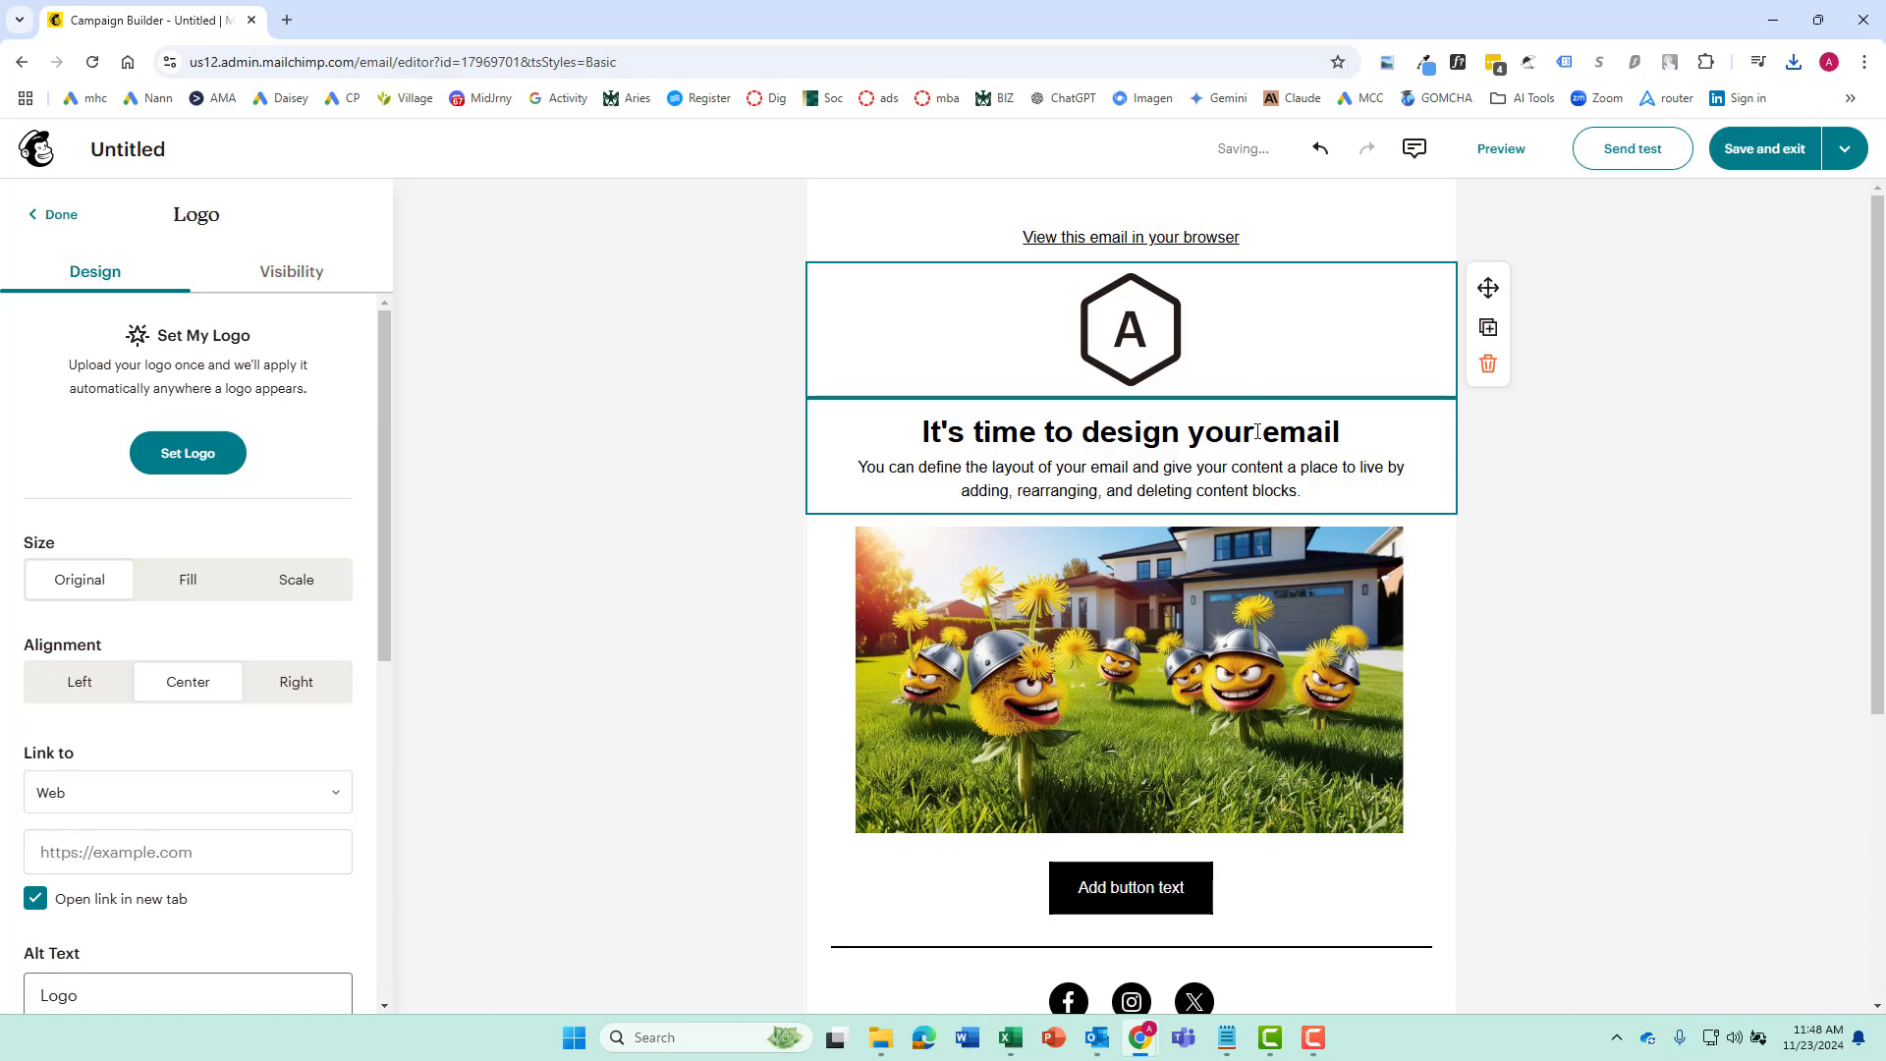
pyautogui.tripleClick(1258, 433)
pyautogui.write('Check Out Out New Blog Post!')
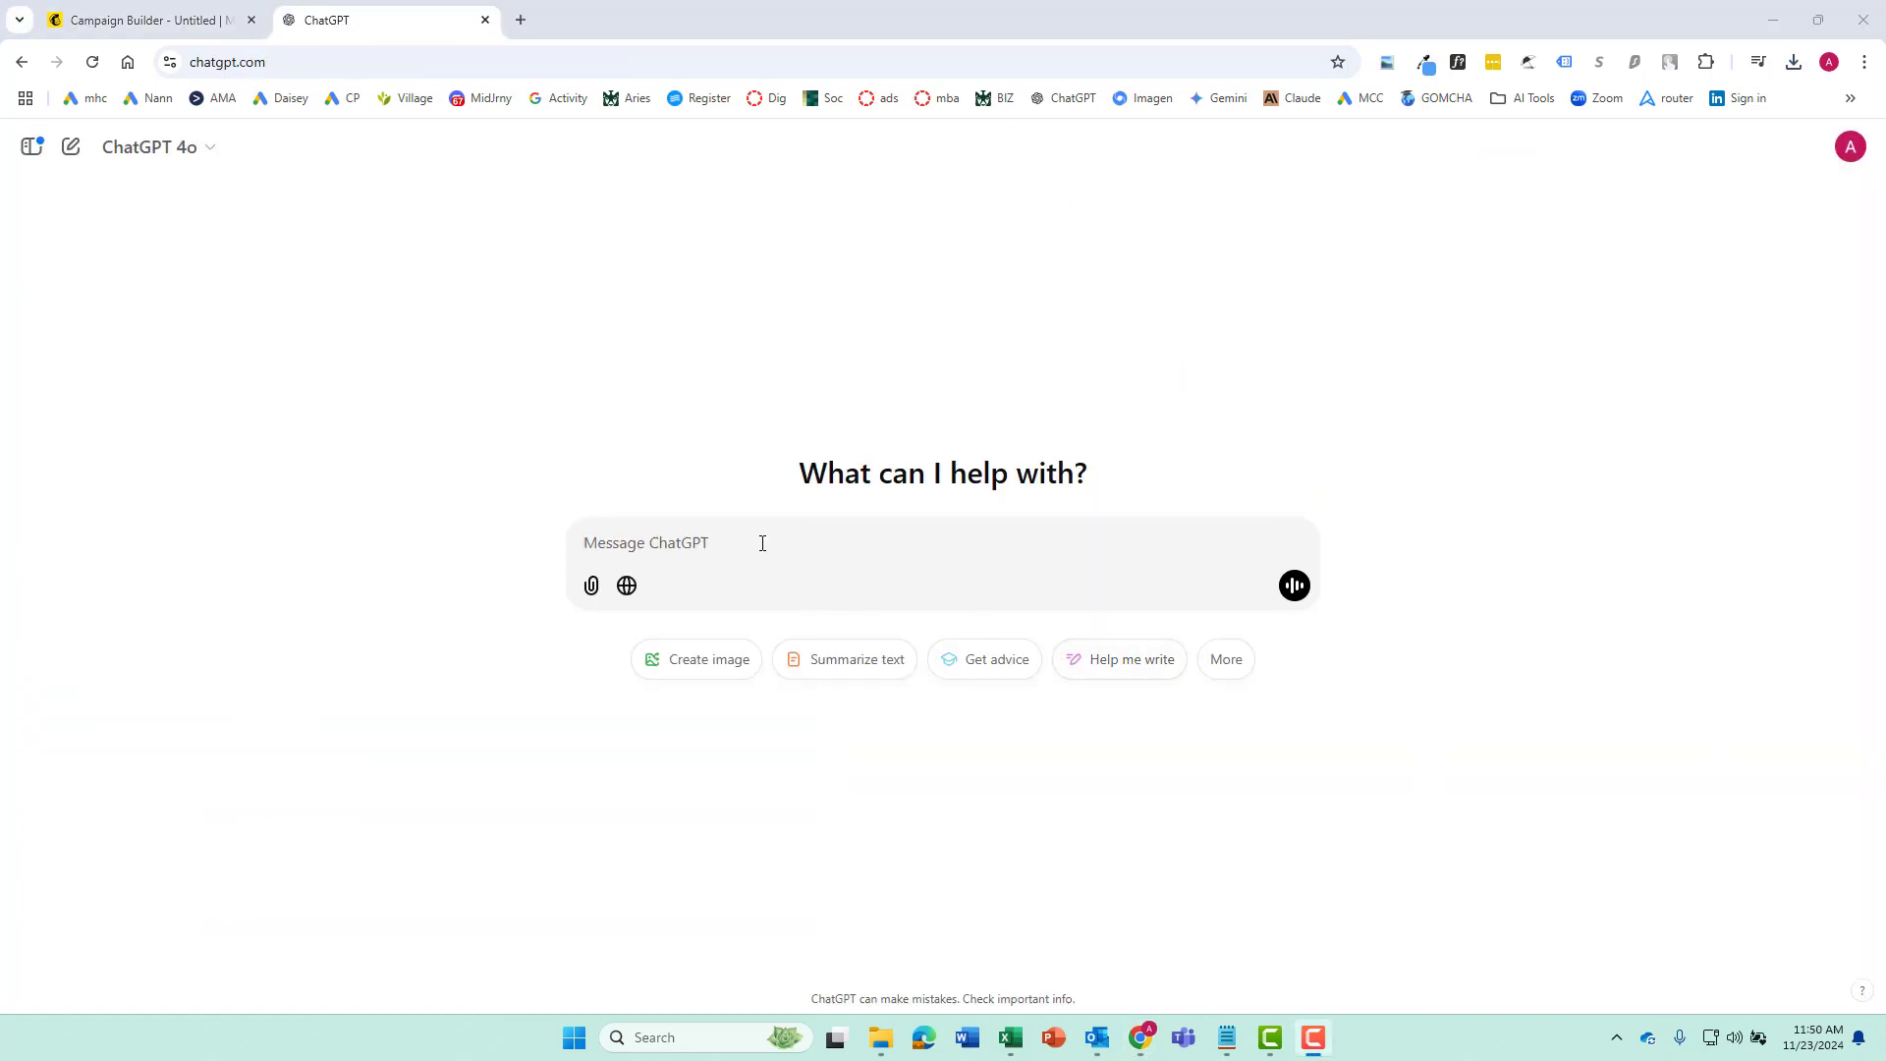
pyautogui.click(762, 543)
pyautogui.write('I am creating an email in Mailchimp.  I want to send an email to my list about a new blog post post that I just wrote and think they should check out.  Please read the post and write briefly what the post is about, why they should read the post and include a strong call to action to get them to click through to the post: https://seo-demo.com/2024/11/10/dandelions-the-unkillable-warriors-of-the-suburban-jungle/')
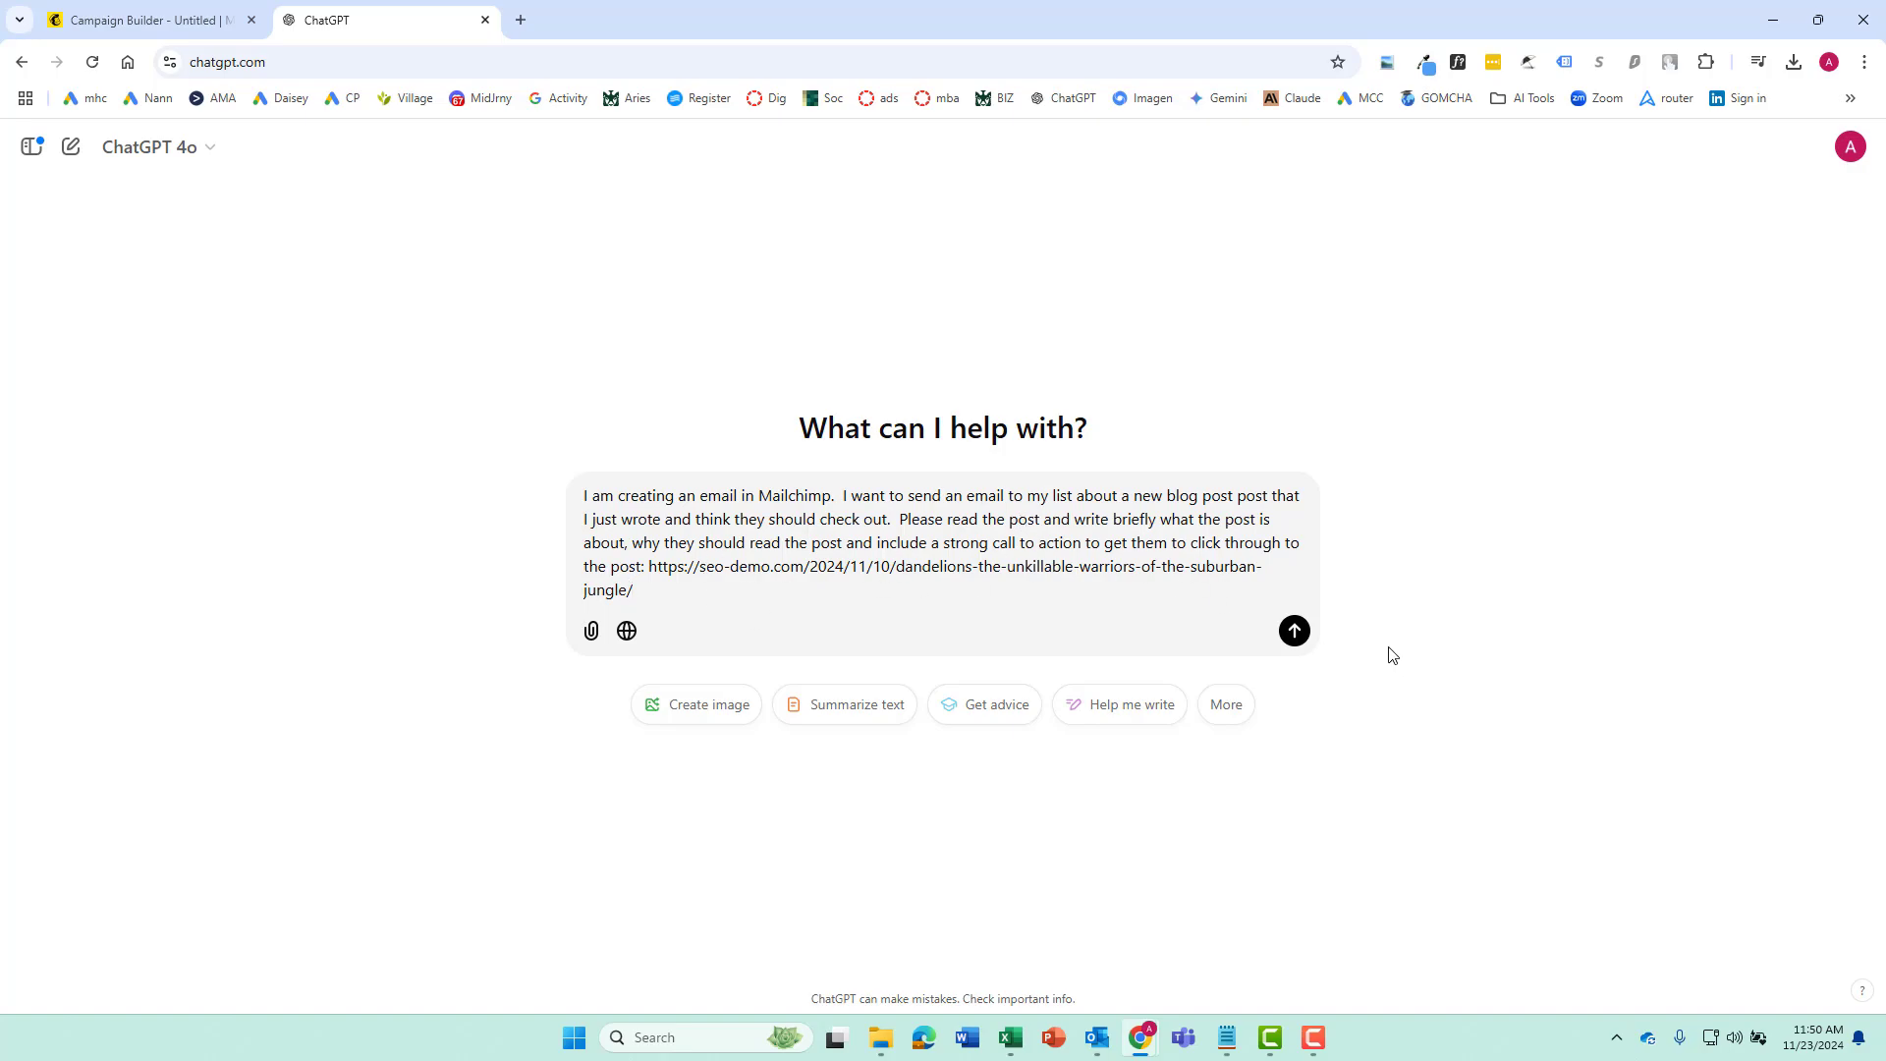
pyautogui.click(1294, 630)
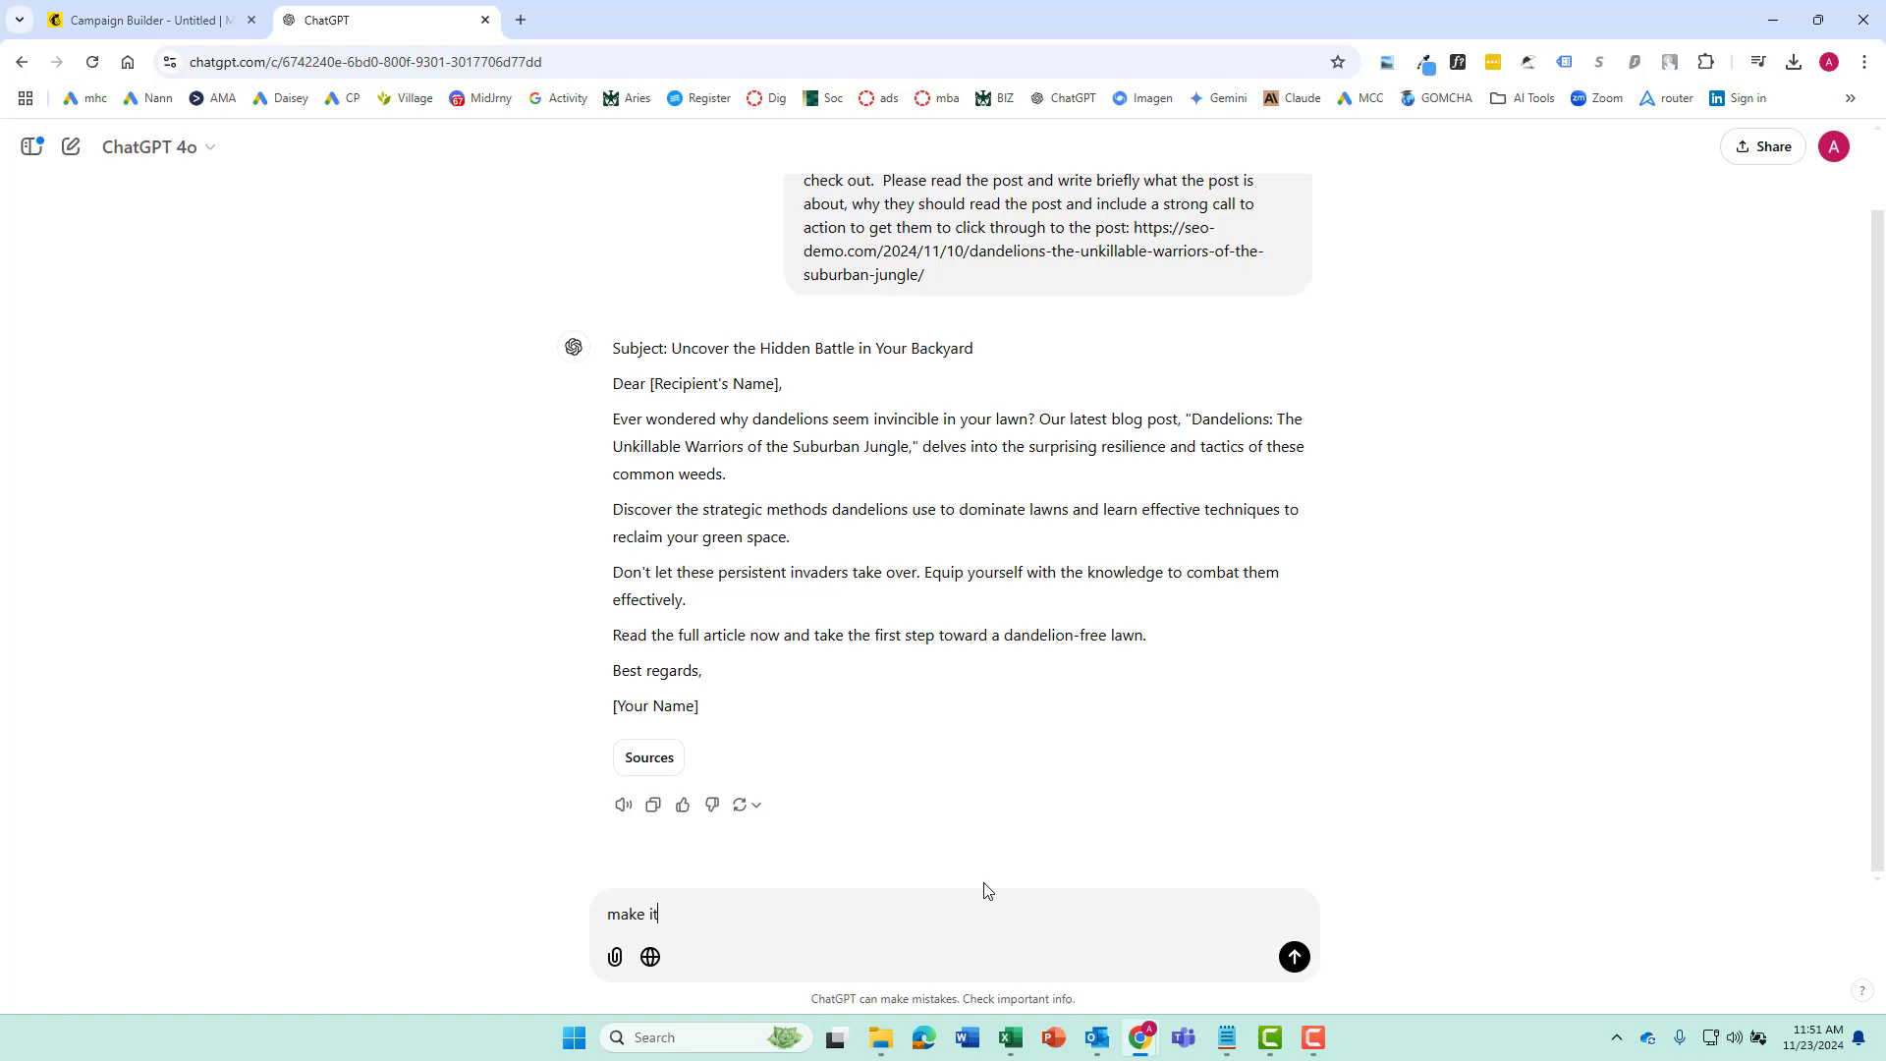
# Ask ChatGPT to make the email a bit longer and more descriptive and add some humor.
pyautogui.write('a bit longer and more descriptive. Add some humor to it.')
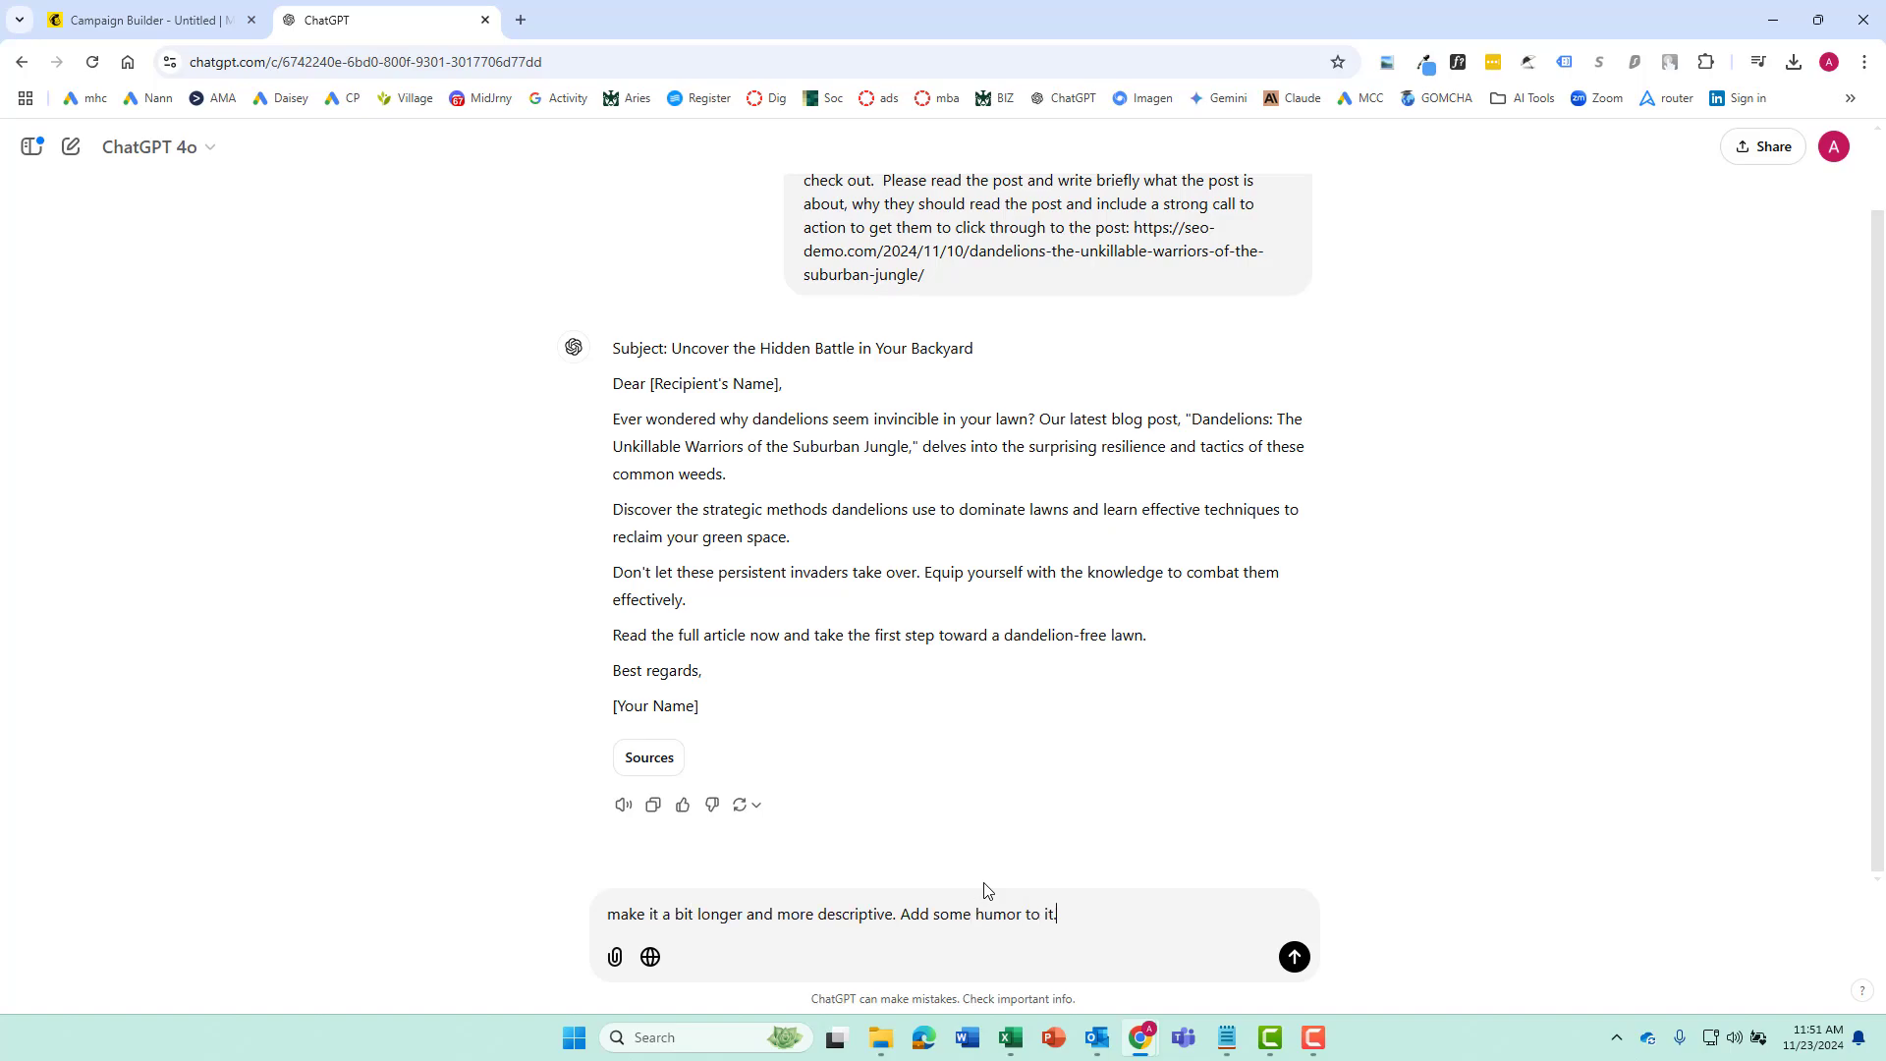
pyautogui.press('Return')
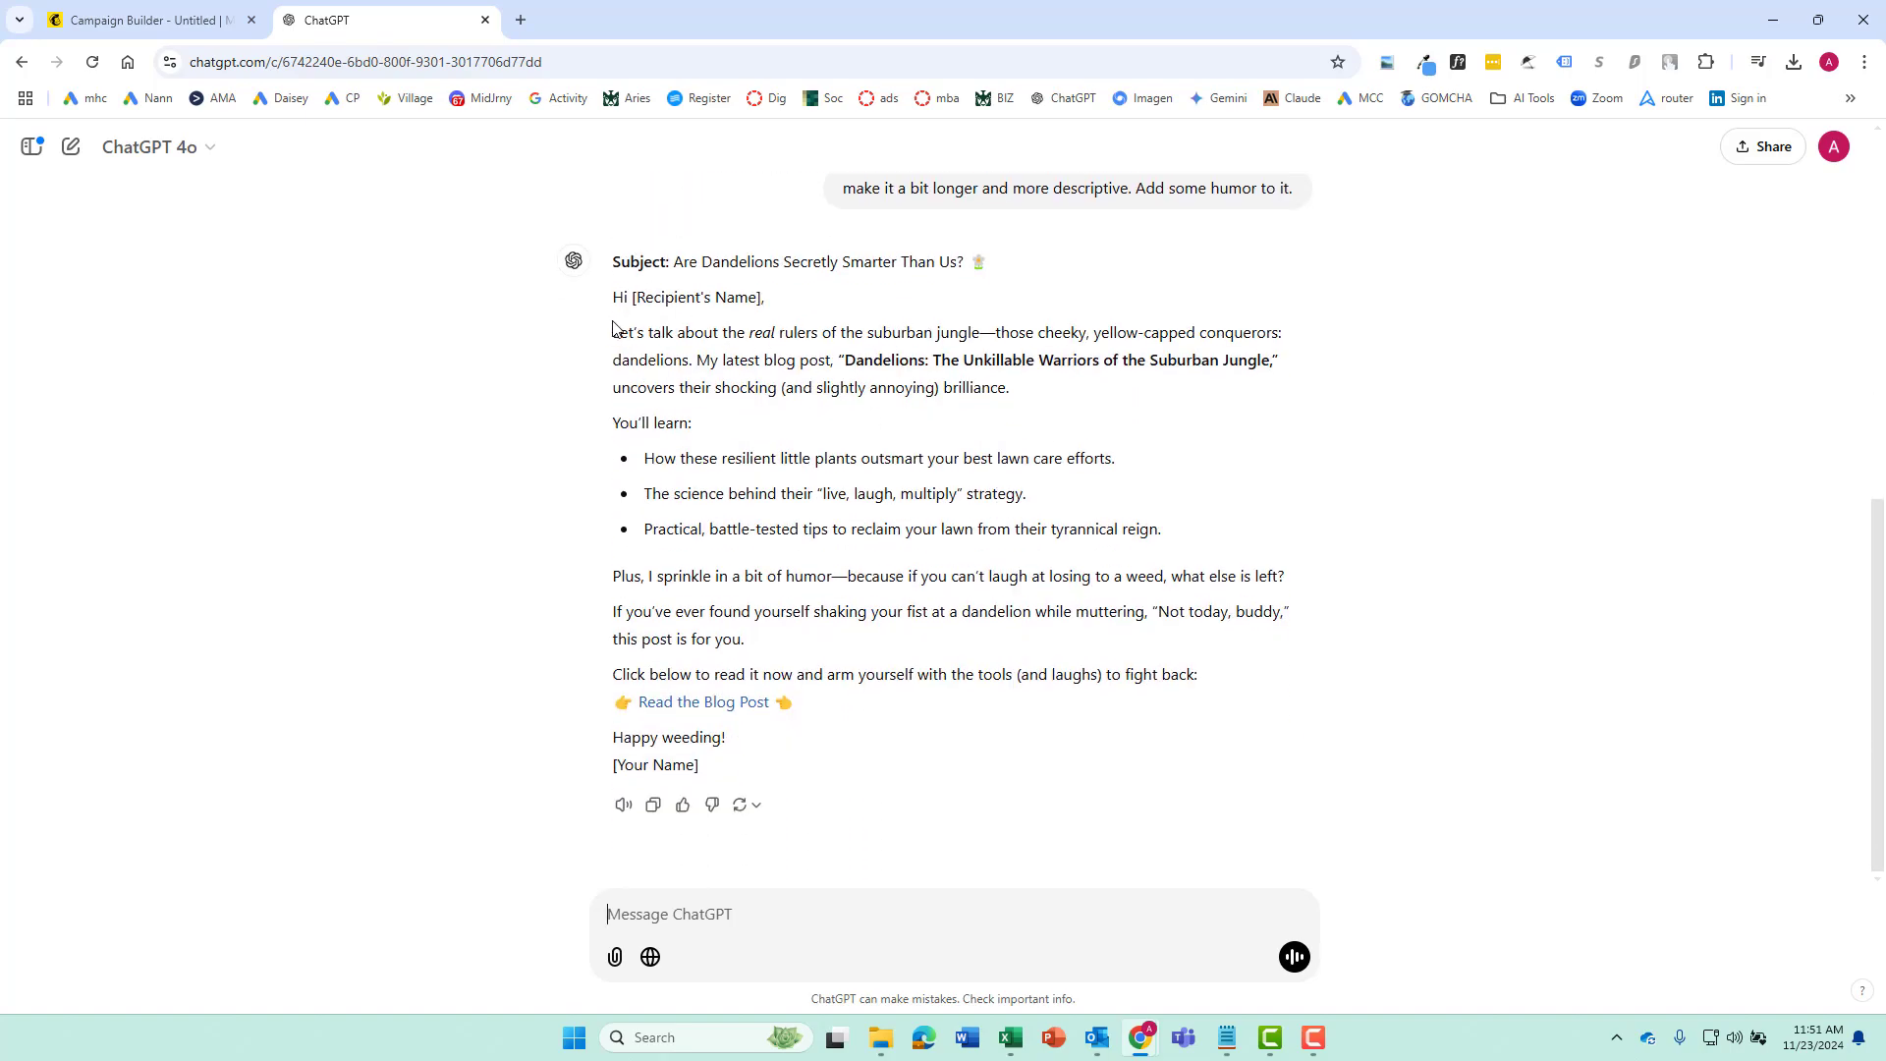
# Copy ChatGPT's email body from "Let's talk about" through "fight back:" and switch to the Mailchimp campaign builder.
pyautogui.moveTo(625, 335)
pyautogui.mouseDown()
pyautogui.moveTo(808, 387)
pyautogui.moveTo(878, 589)
pyautogui.moveTo(856, 633)
pyautogui.moveTo(872, 669)
pyautogui.moveTo(1313, 619)
pyautogui.moveTo(1265, 680)
pyautogui.moveTo(1221, 682)
pyautogui.moveTo(611, 297)
pyautogui.moveTo(639, 336)
pyautogui.mouseUp()
pyautogui.rightClick(640, 339)
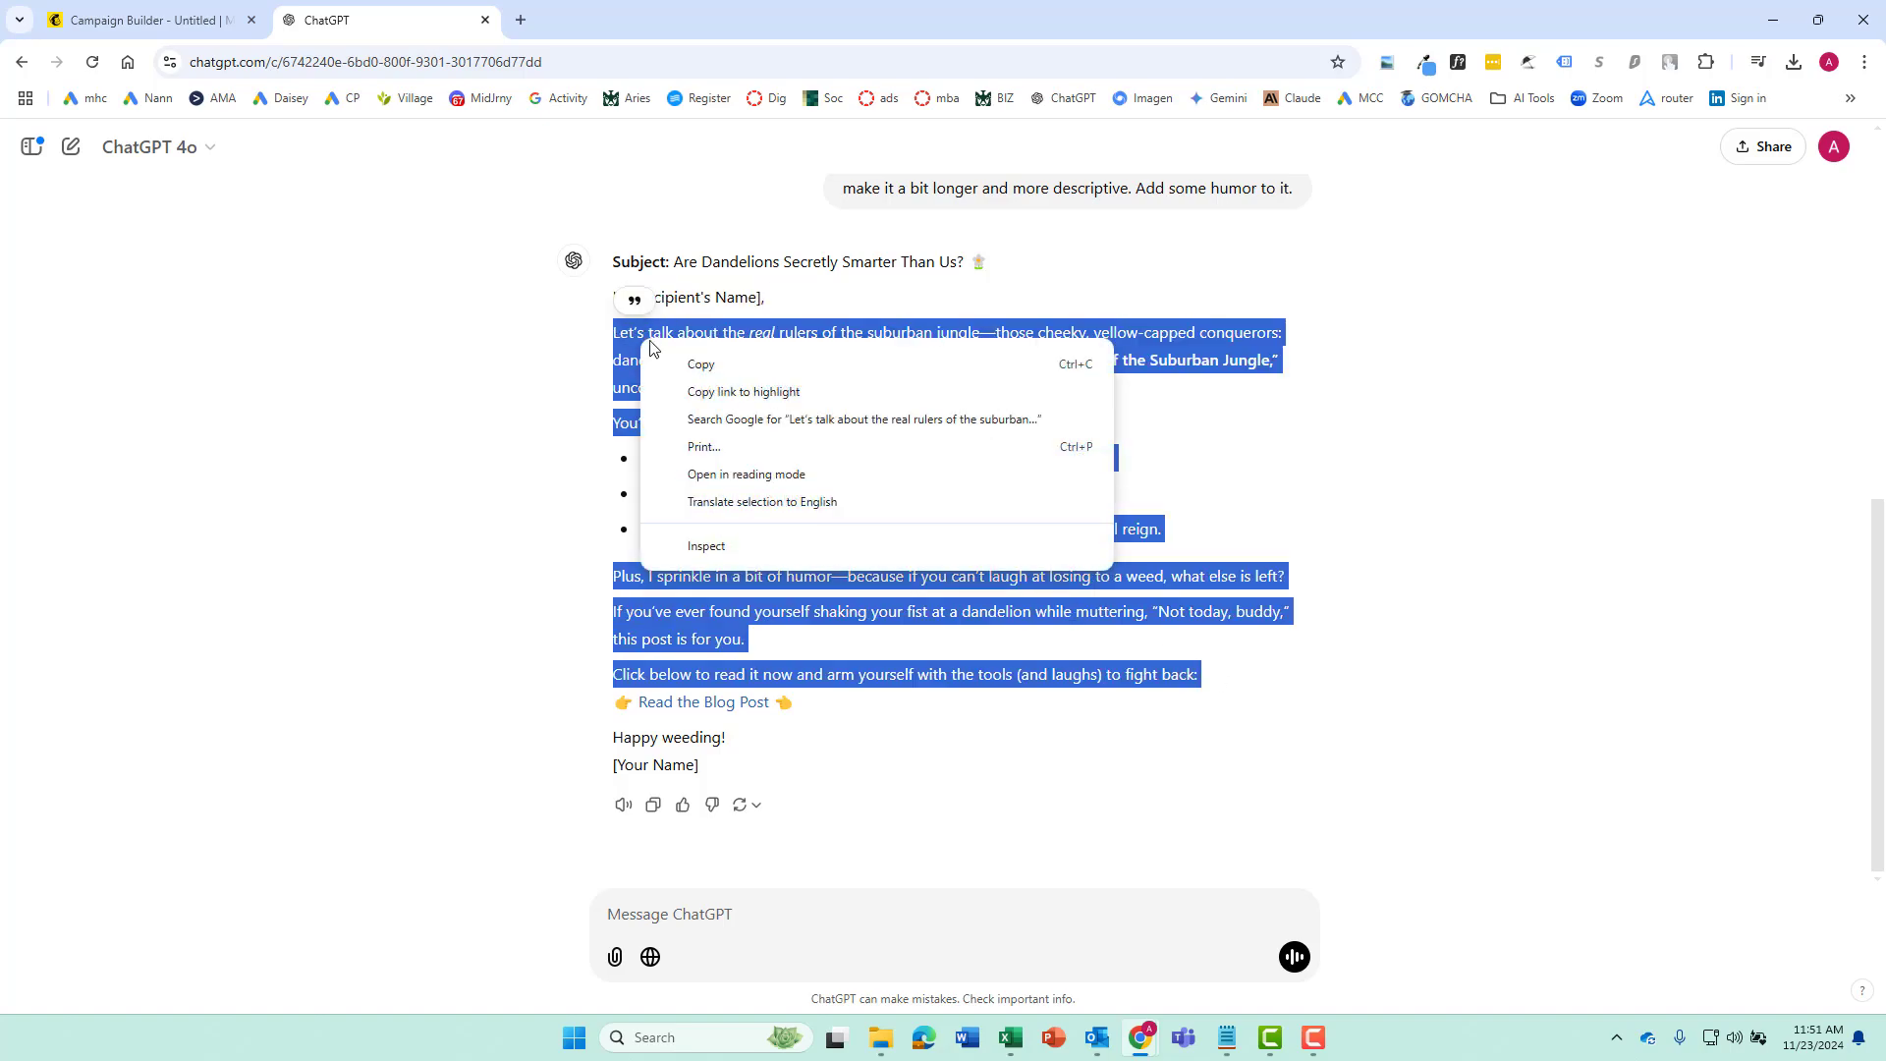
pyautogui.click(701, 366)
pyautogui.click(147, 20)
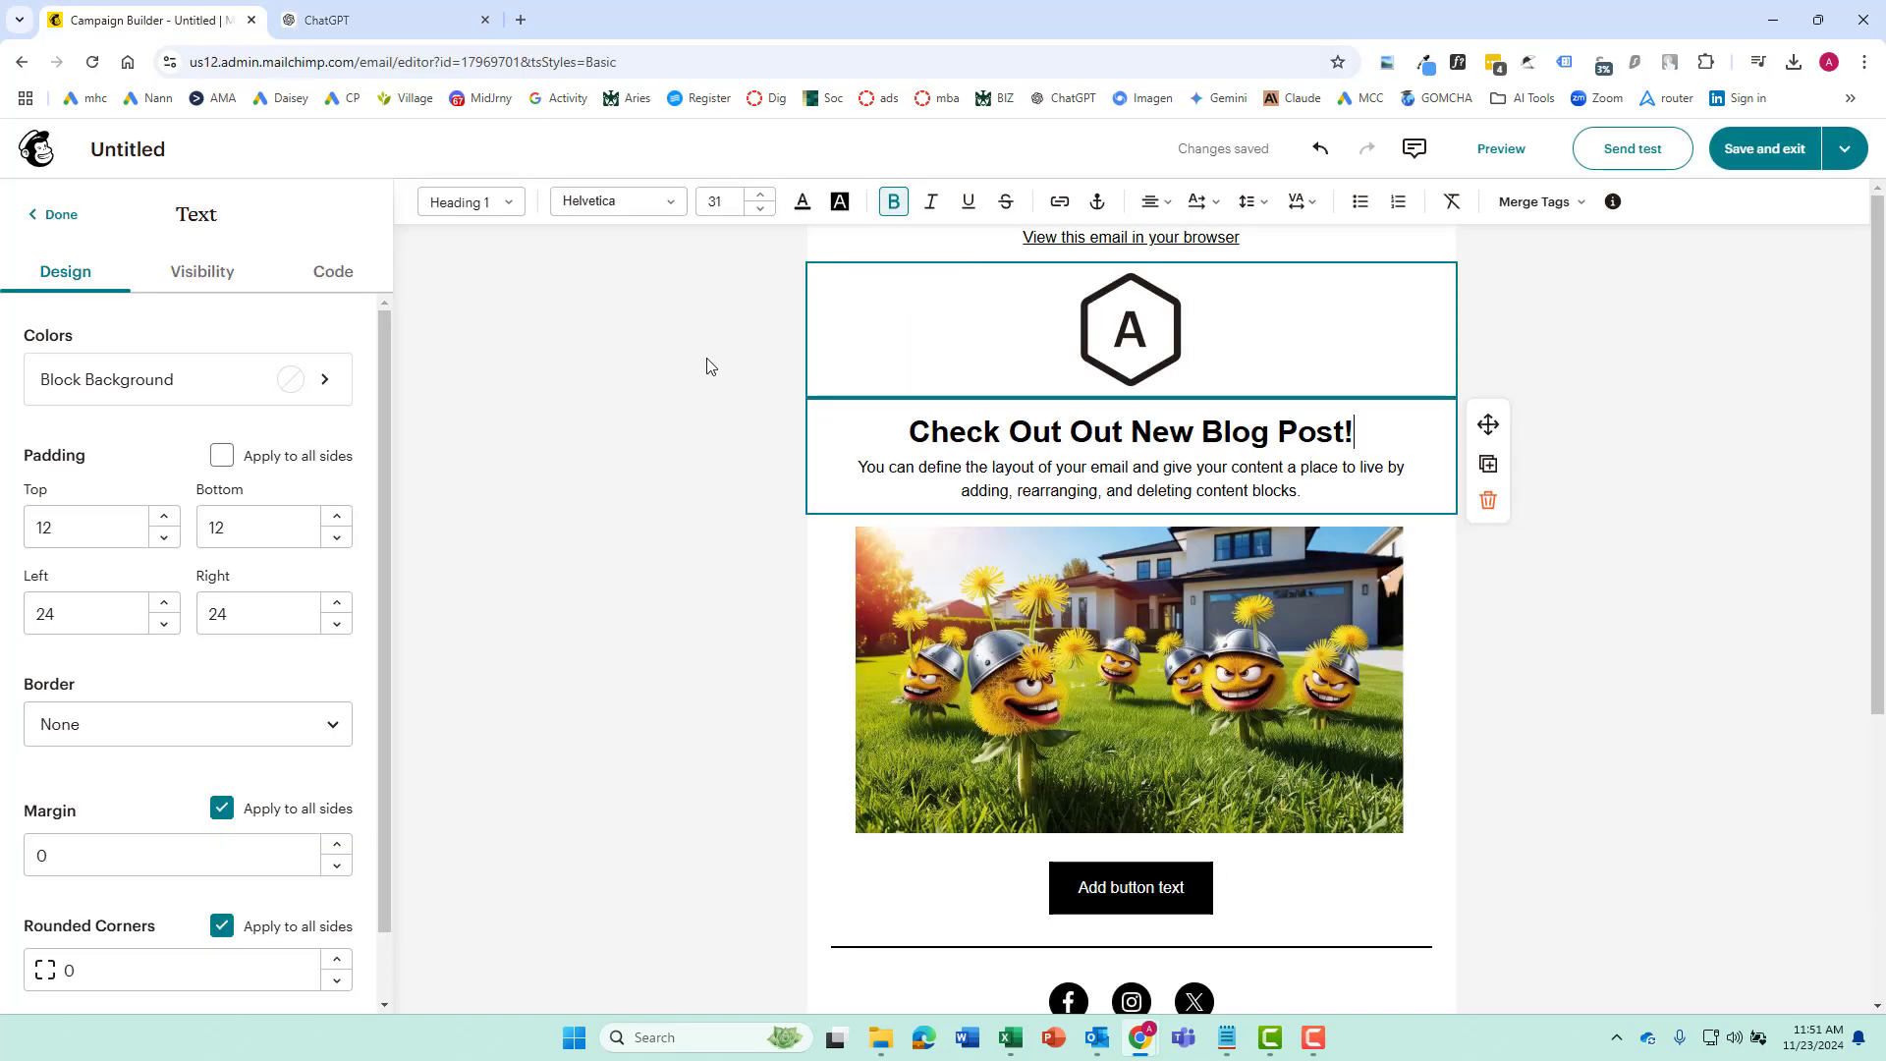
# Replace the placeholder paragraph under the "Check Out Out New Blog Post!" heading with the copied ChatGPT text.
pyautogui.tripleClick(1093, 485)
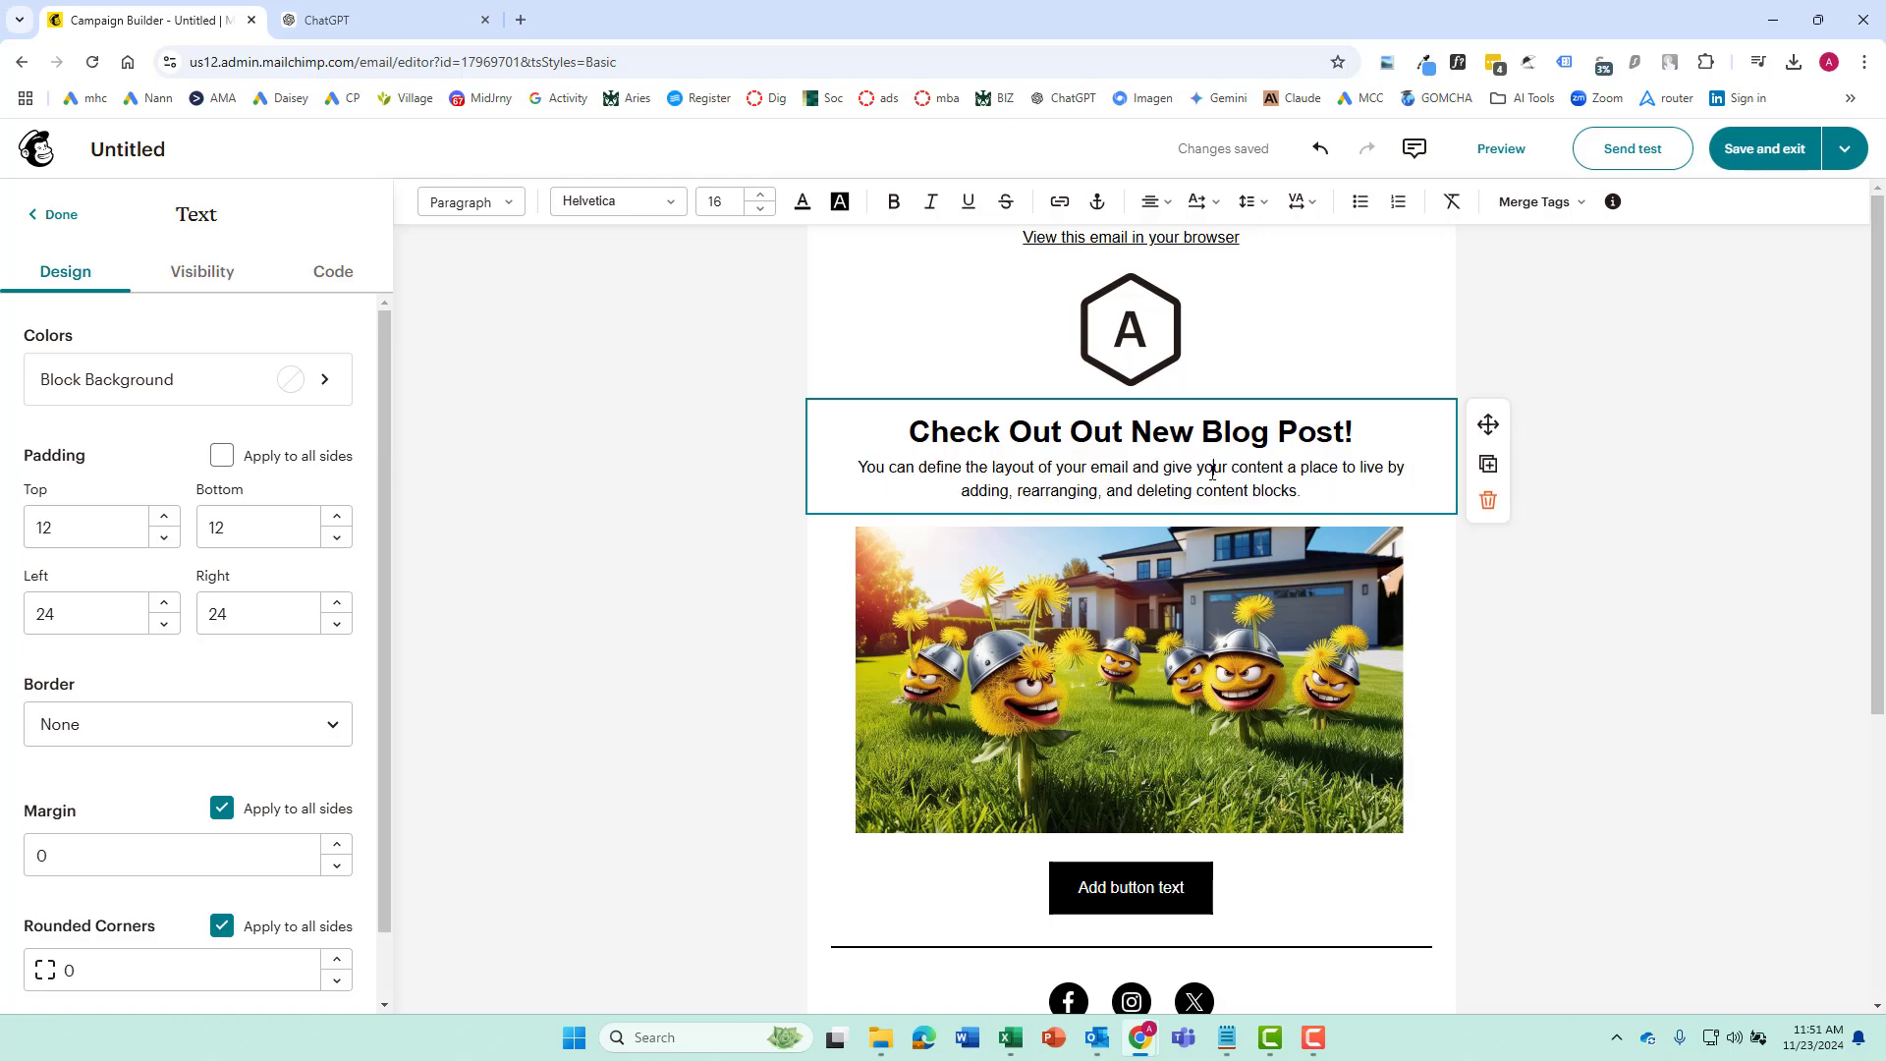
pyautogui.doubleClick(1211, 468)
pyautogui.click(1216, 489)
pyautogui.moveTo(1381, 487); pyautogui.dragTo(834, 469)
pyautogui.rightClick(1053, 483)
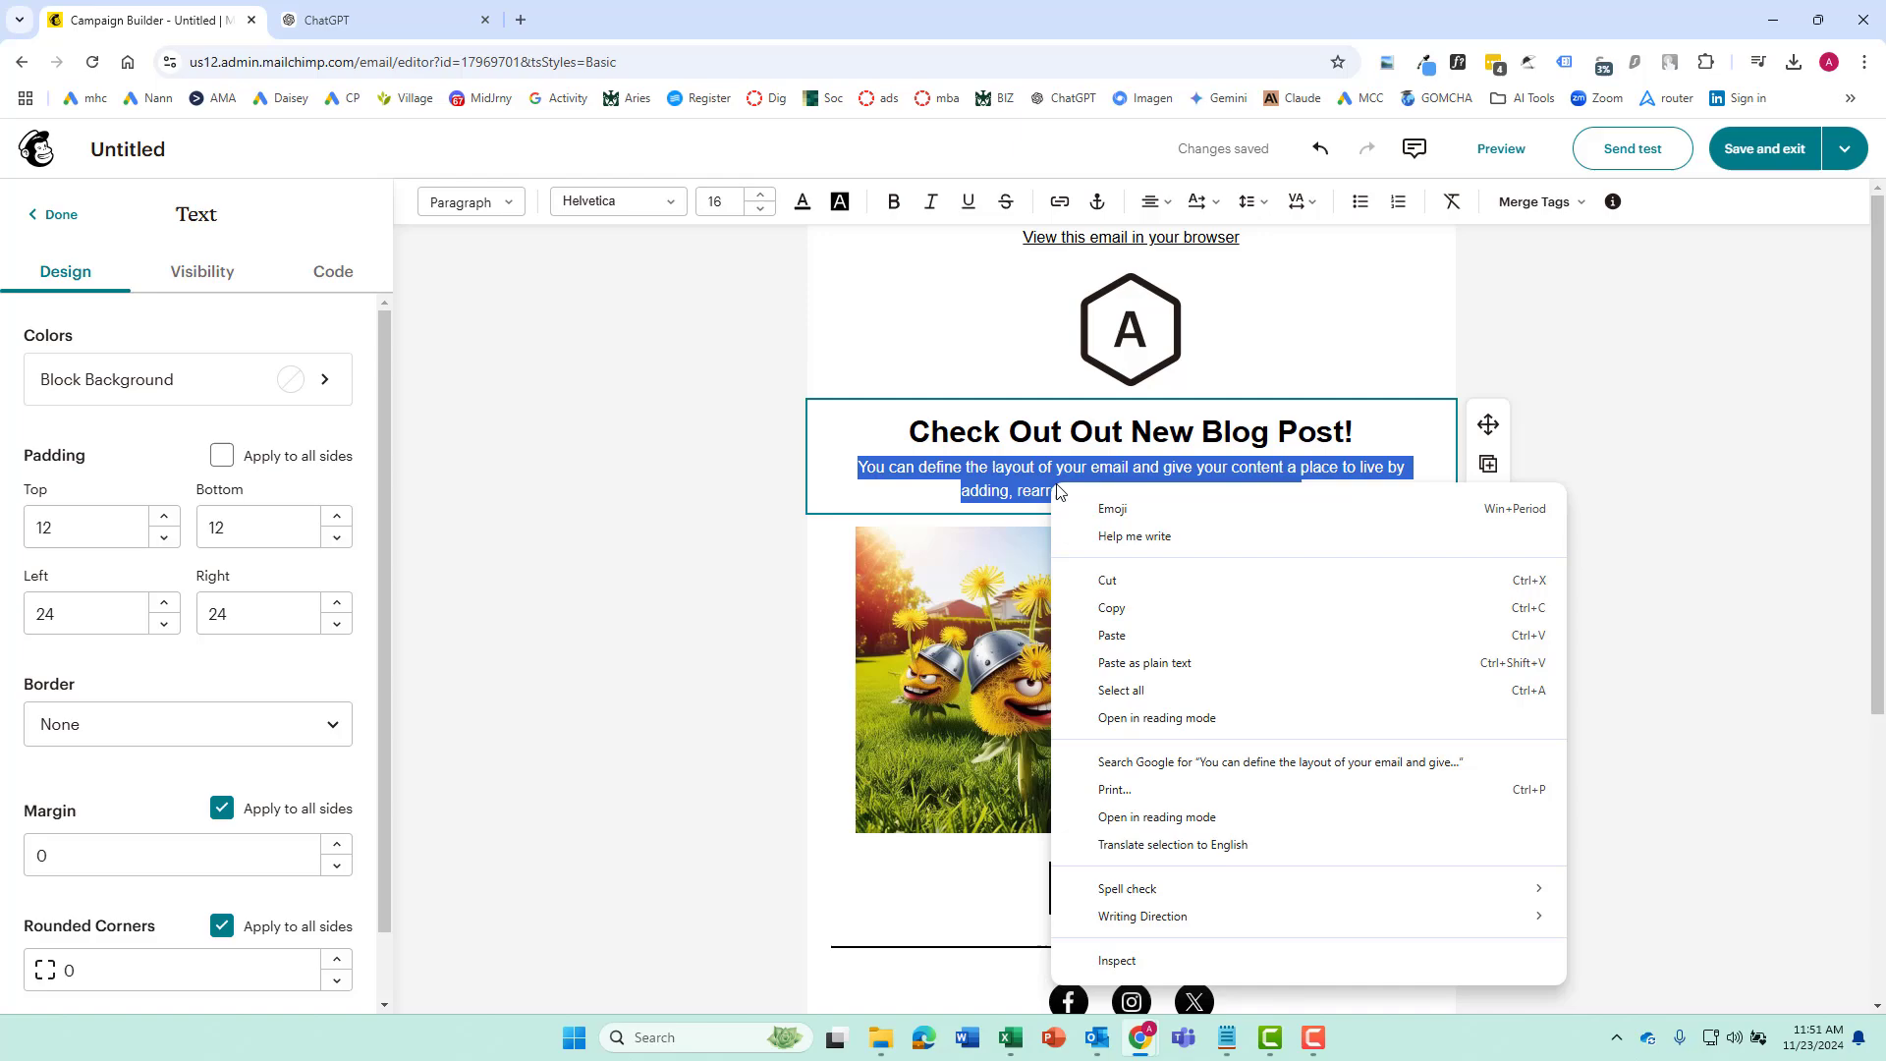
pyautogui.click(1148, 633)
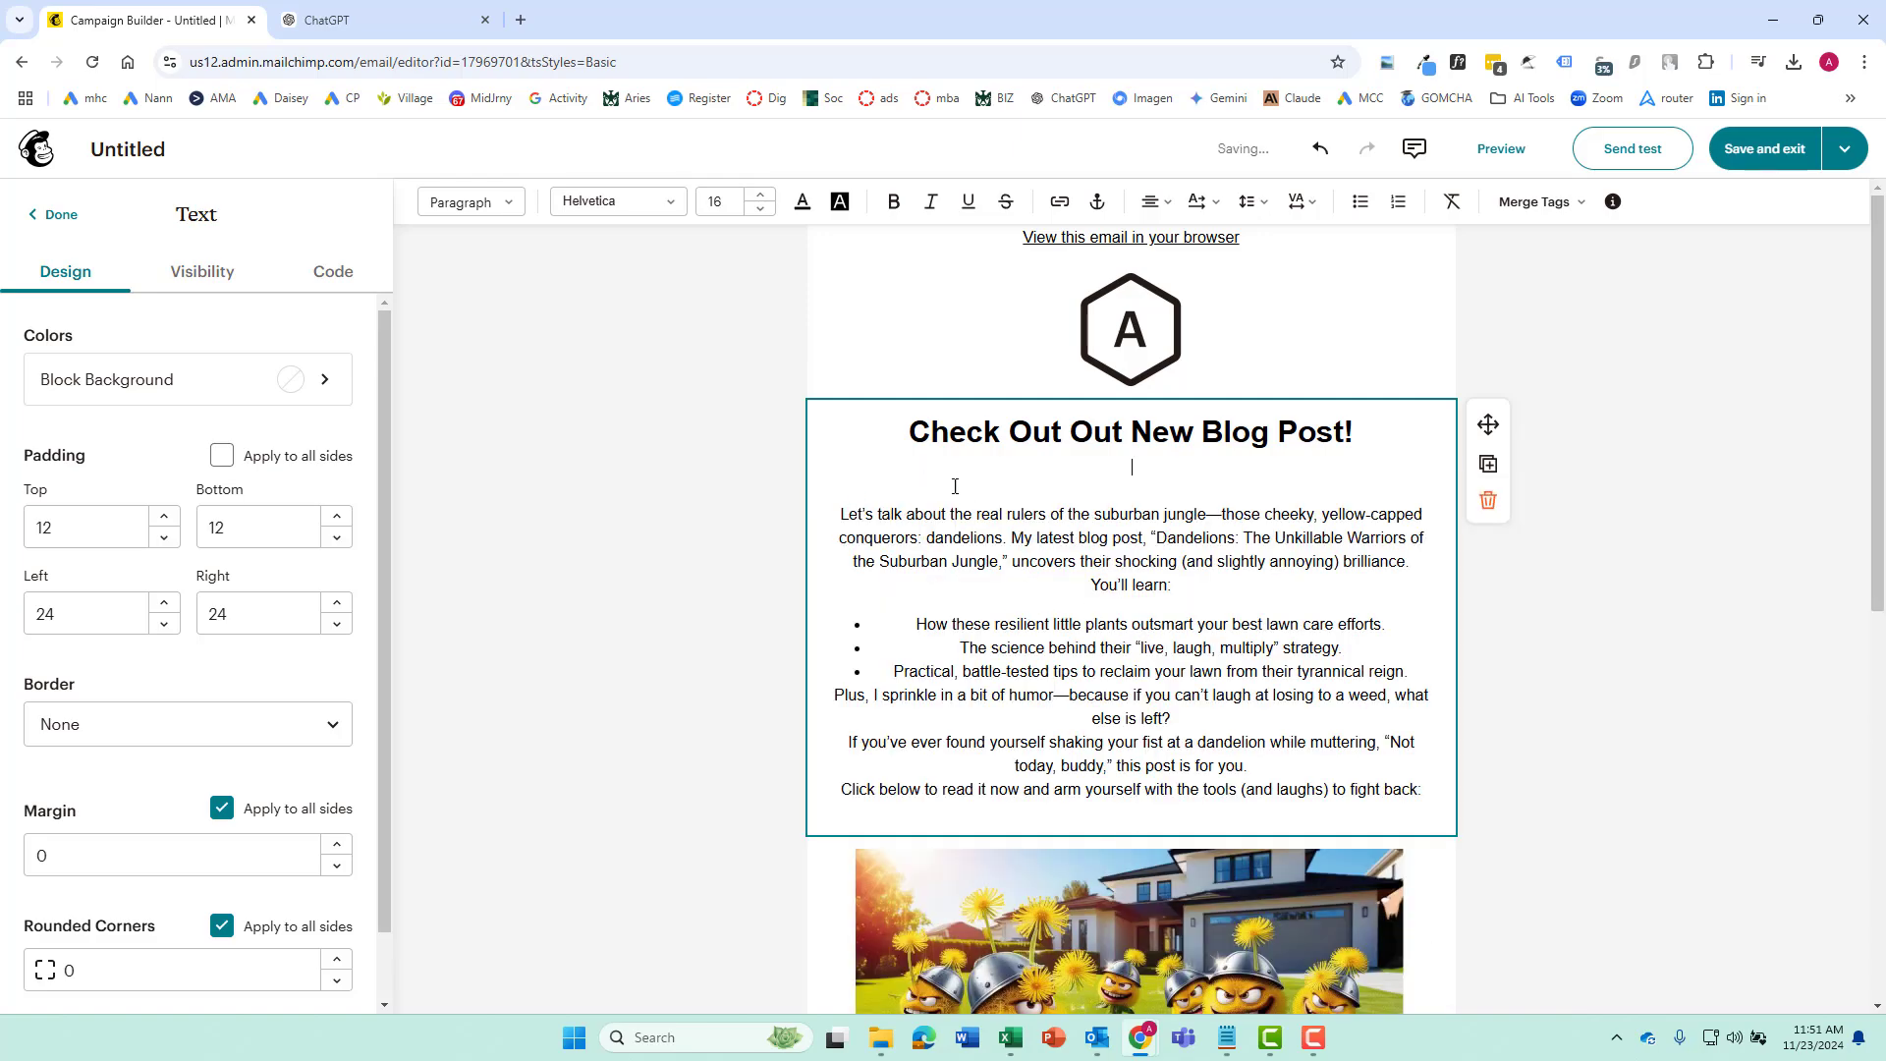
# Remove the extra blank line above the pasted text, strip the list's bullets, and set off the "You'll learn:" section with blank lines.
pyautogui.press('BackSpace')
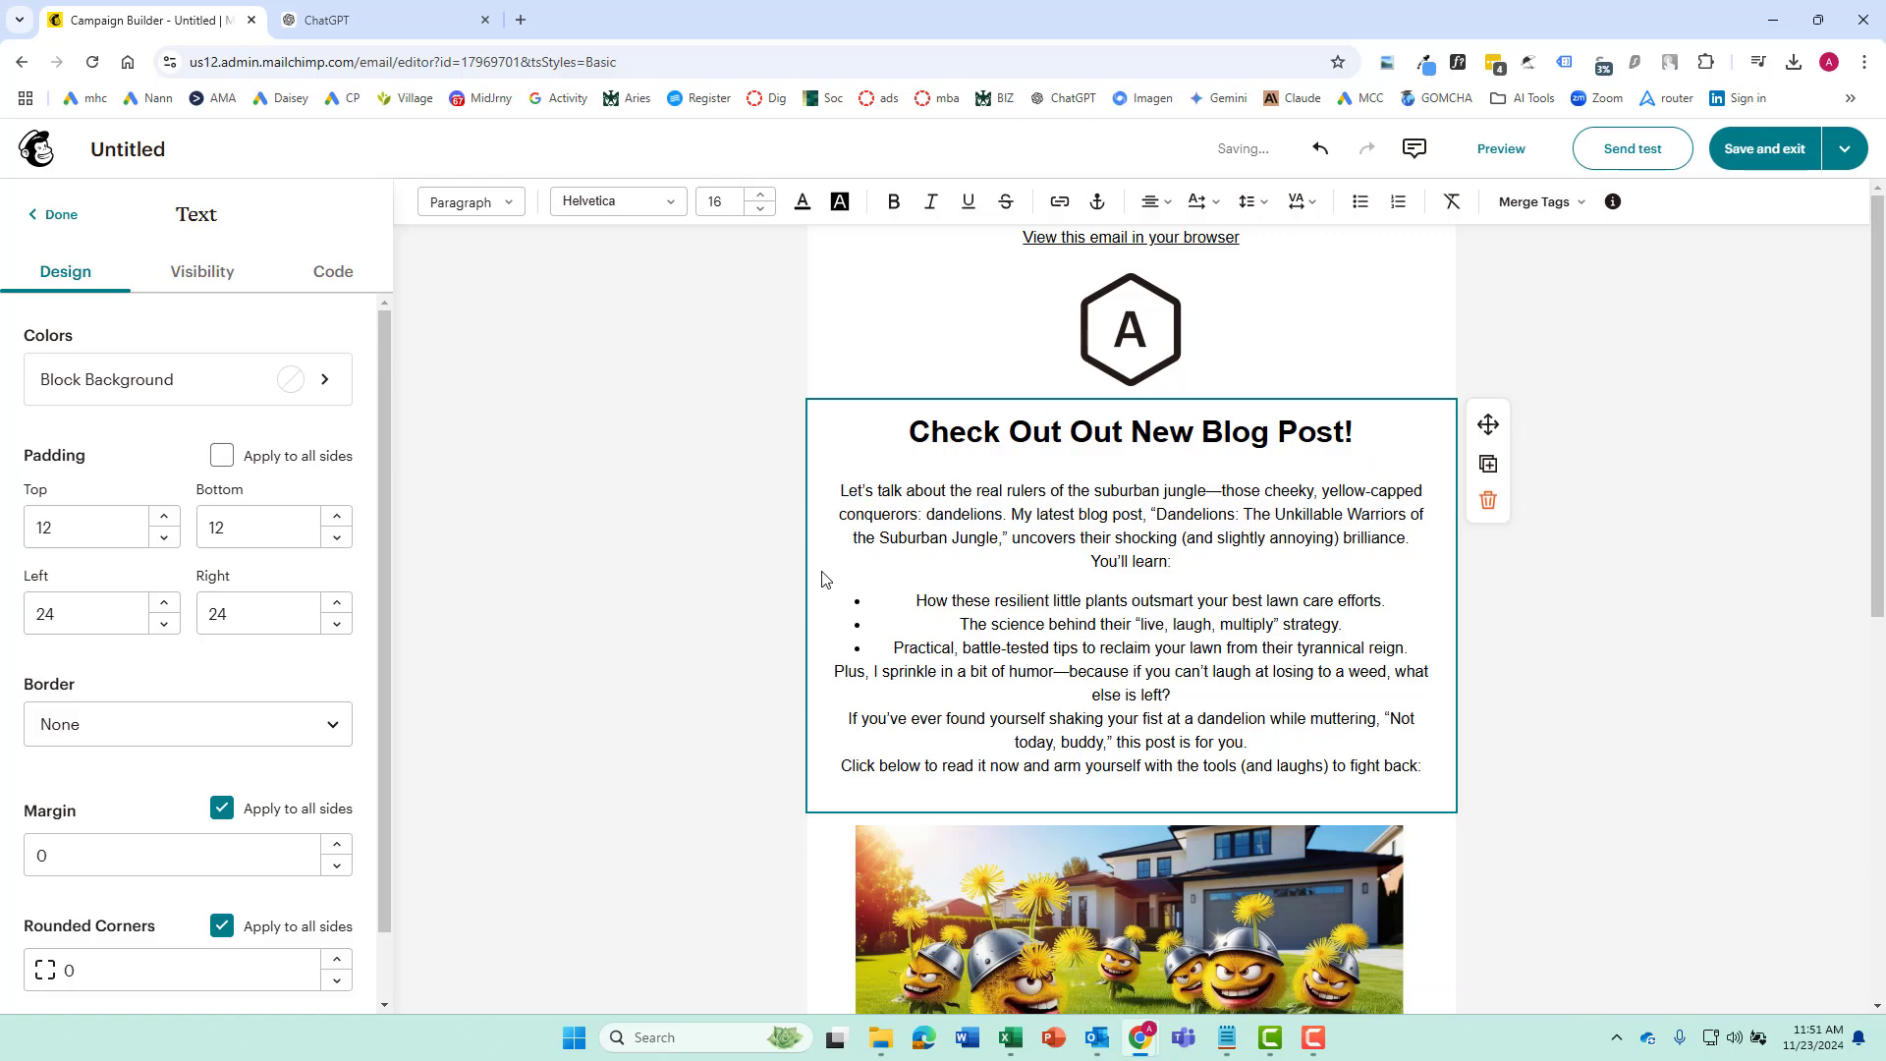
pyautogui.click(907, 599)
pyautogui.press('BackSpace')
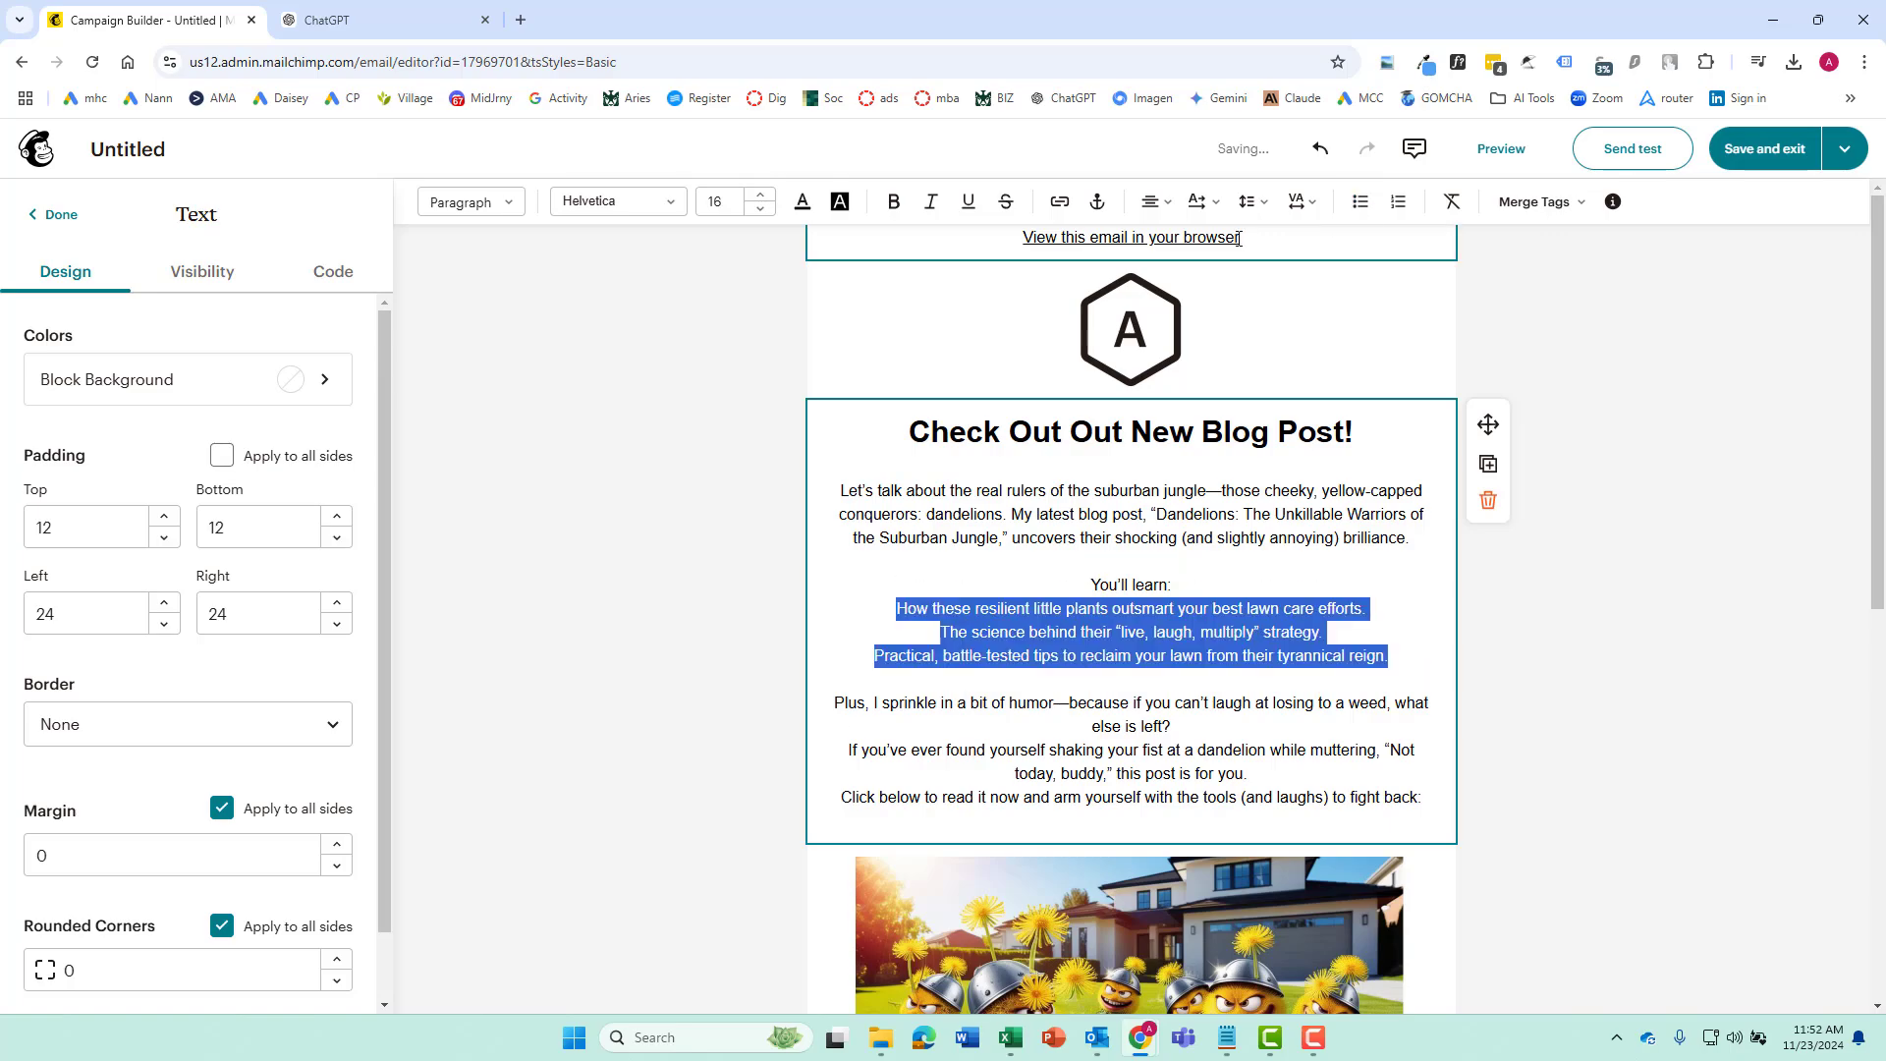
# Make the three benefit lines under "You'll learn:" bold and italic.
pyautogui.click(893, 201)
pyautogui.click(930, 201)
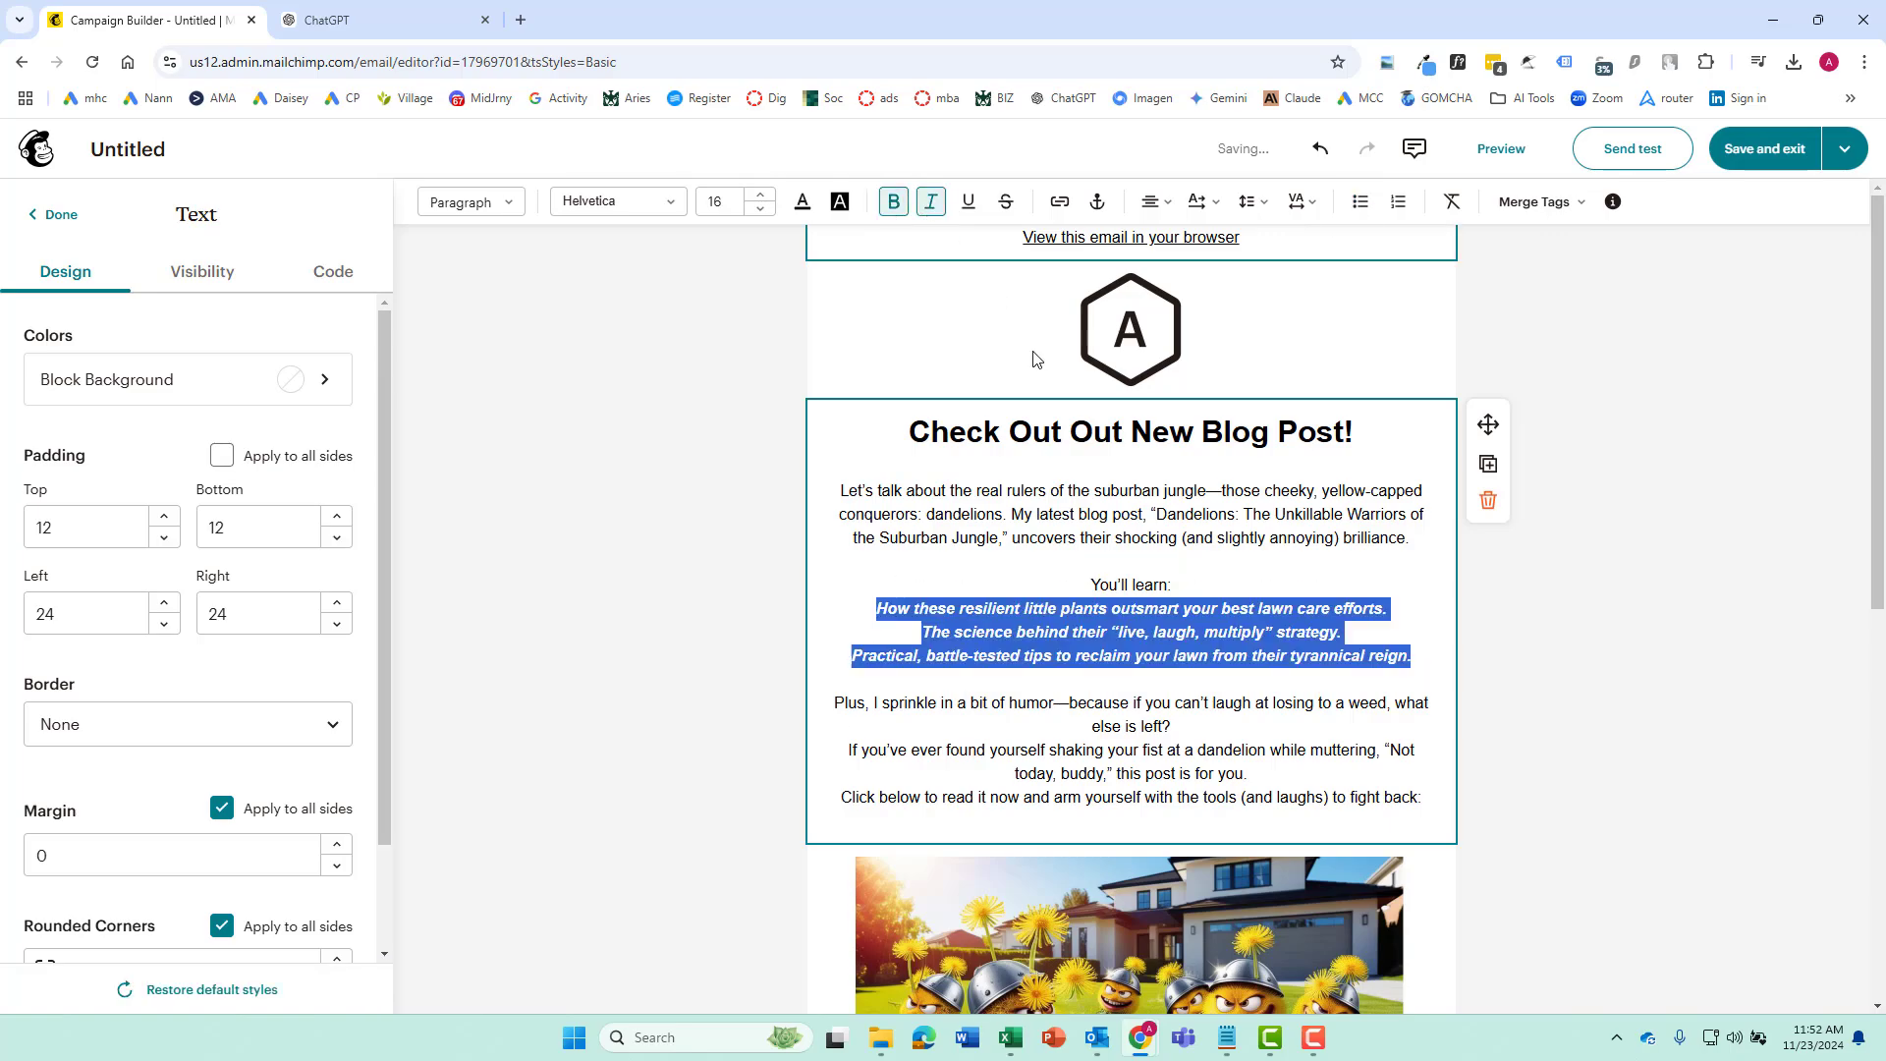
pyautogui.click(1289, 556)
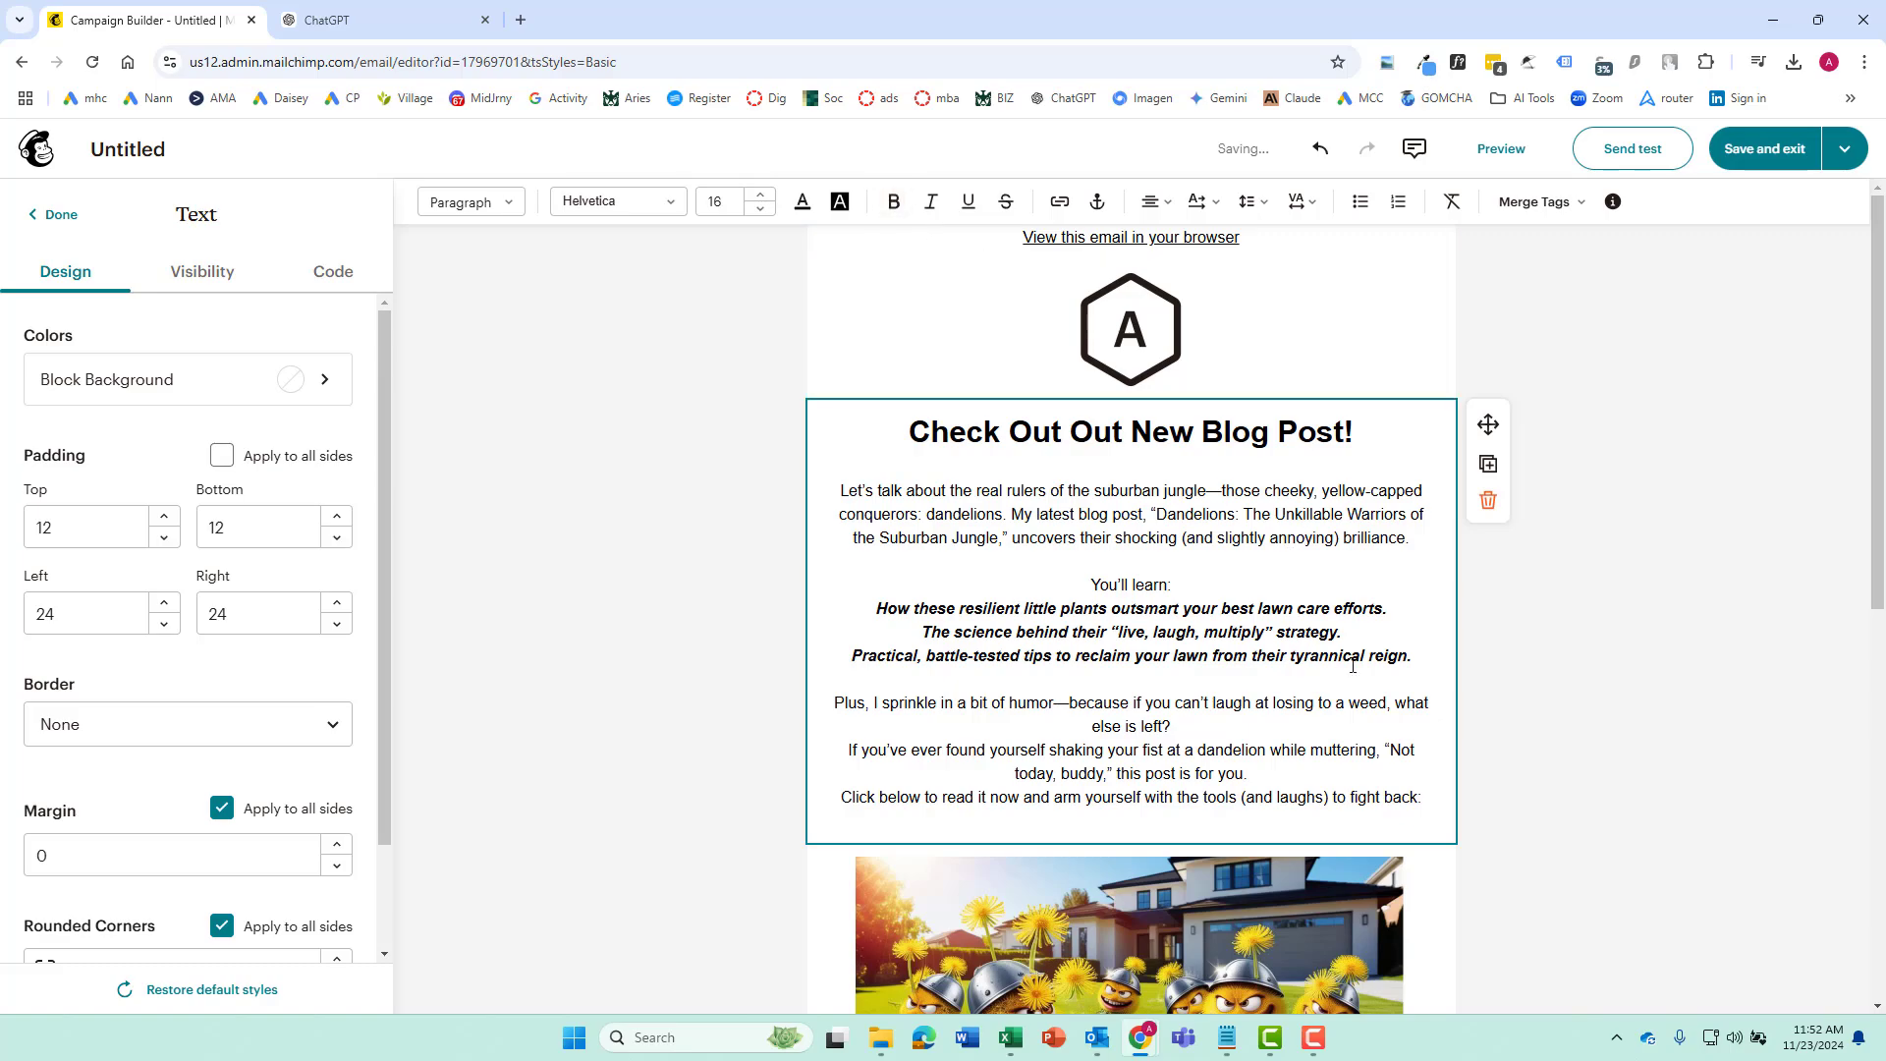
# Italicize the "You'll learn:" line and remove the italics from the three bold benefit lines below it.
pyautogui.moveTo(1431, 655); pyautogui.dragTo(814, 588)
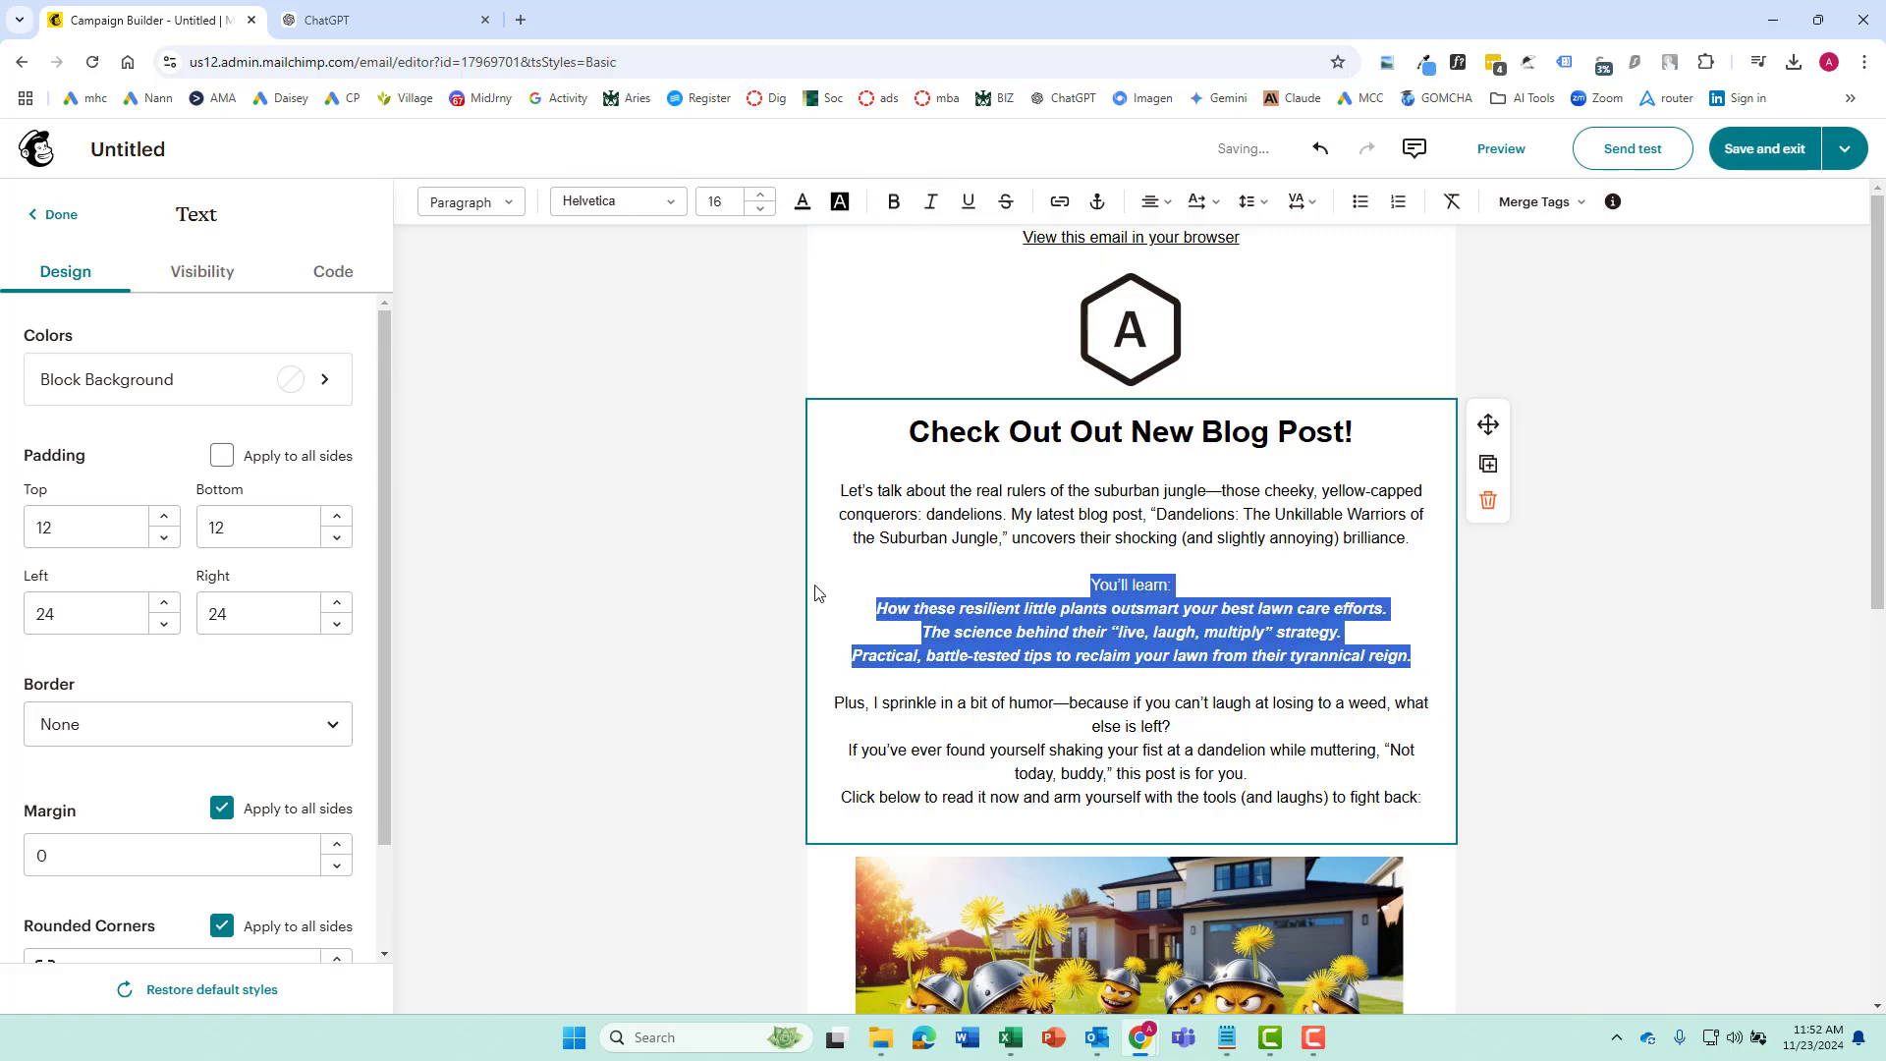
pyautogui.click(930, 202)
pyautogui.click(1079, 541)
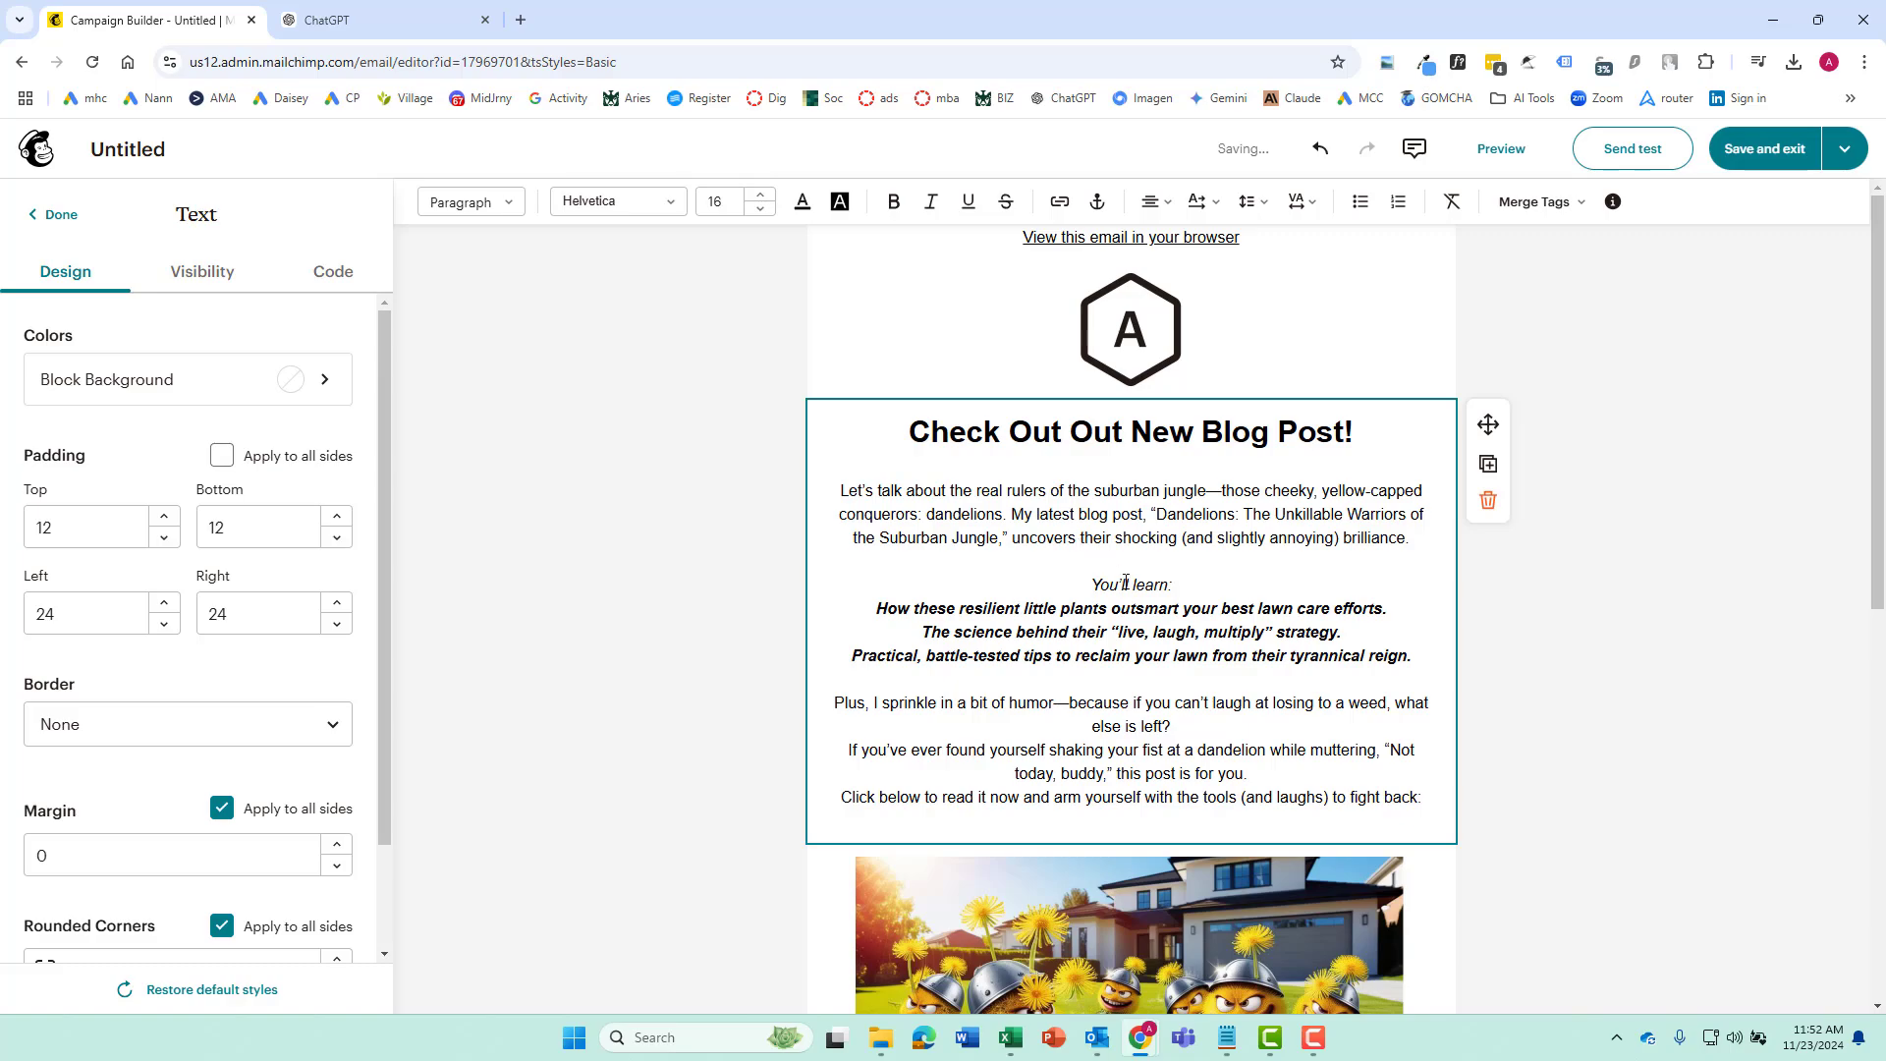
pyautogui.click(1145, 608)
pyautogui.moveTo(1429, 659); pyautogui.dragTo(874, 608)
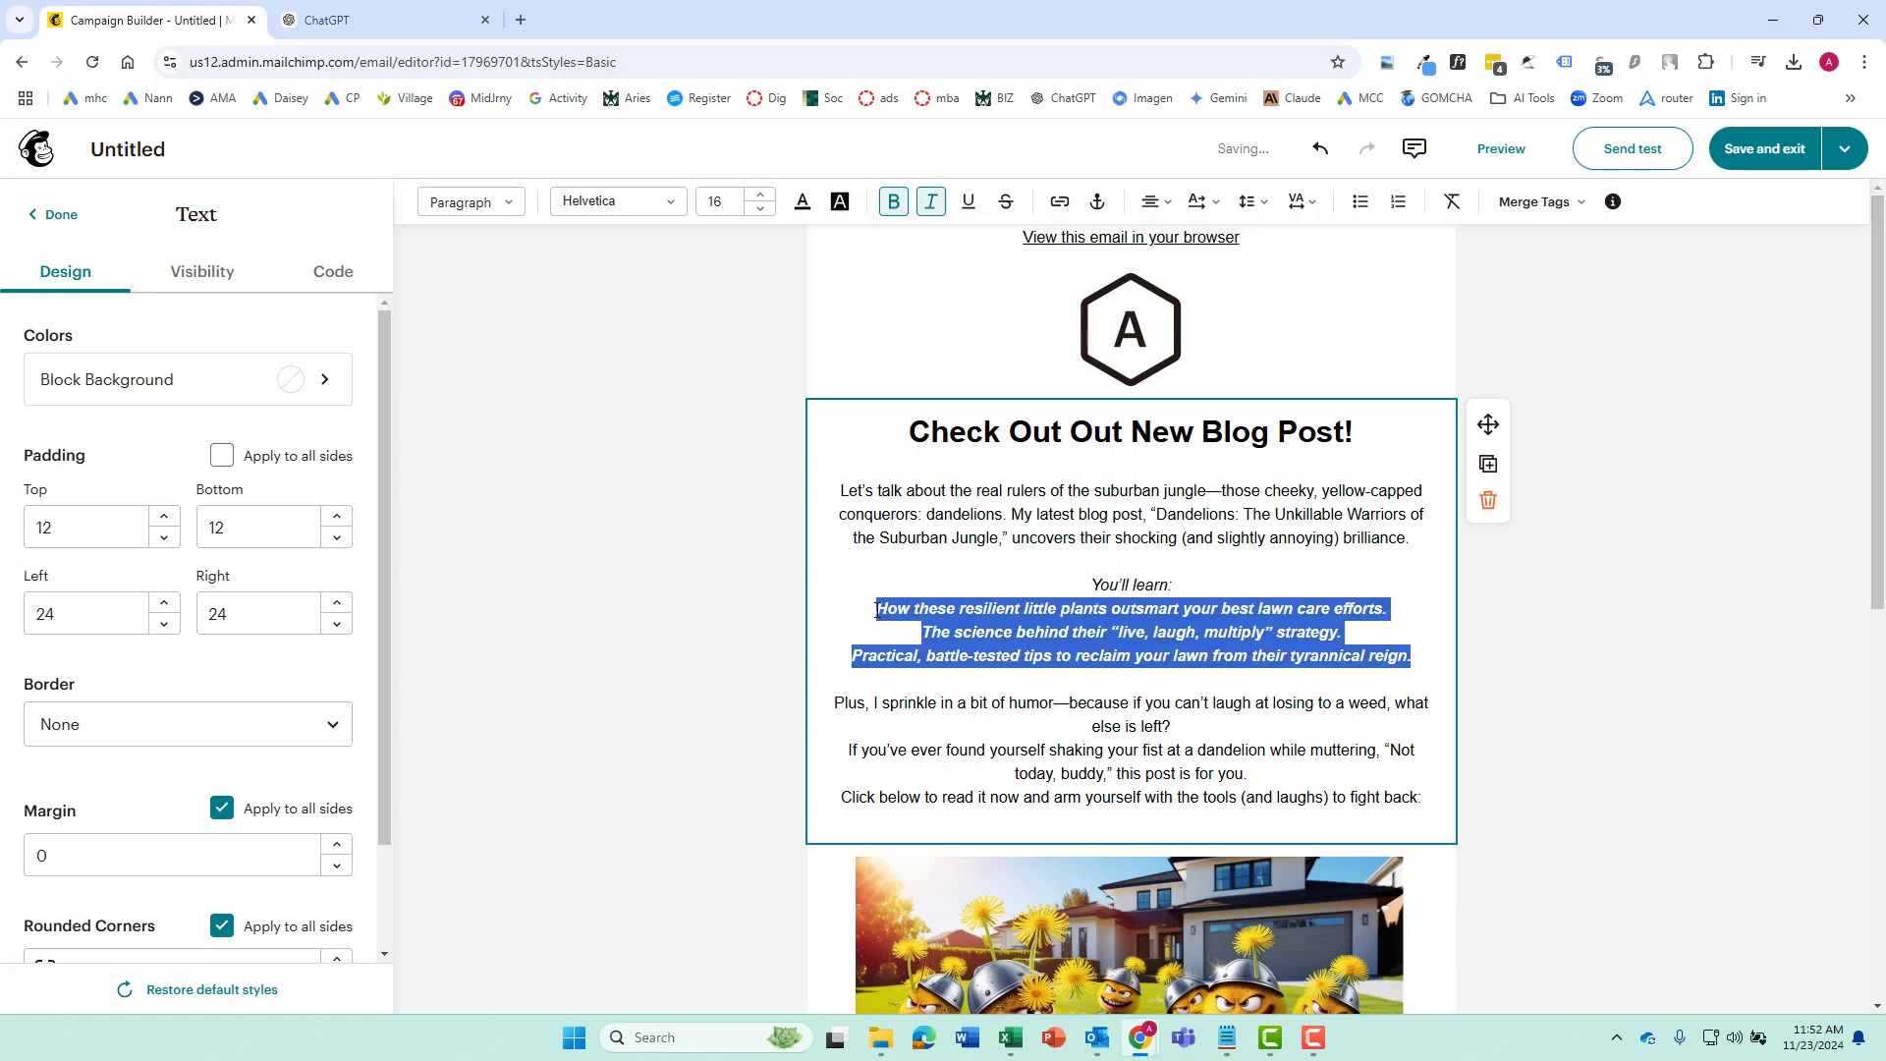
pyautogui.click(930, 201)
pyautogui.click(1218, 513)
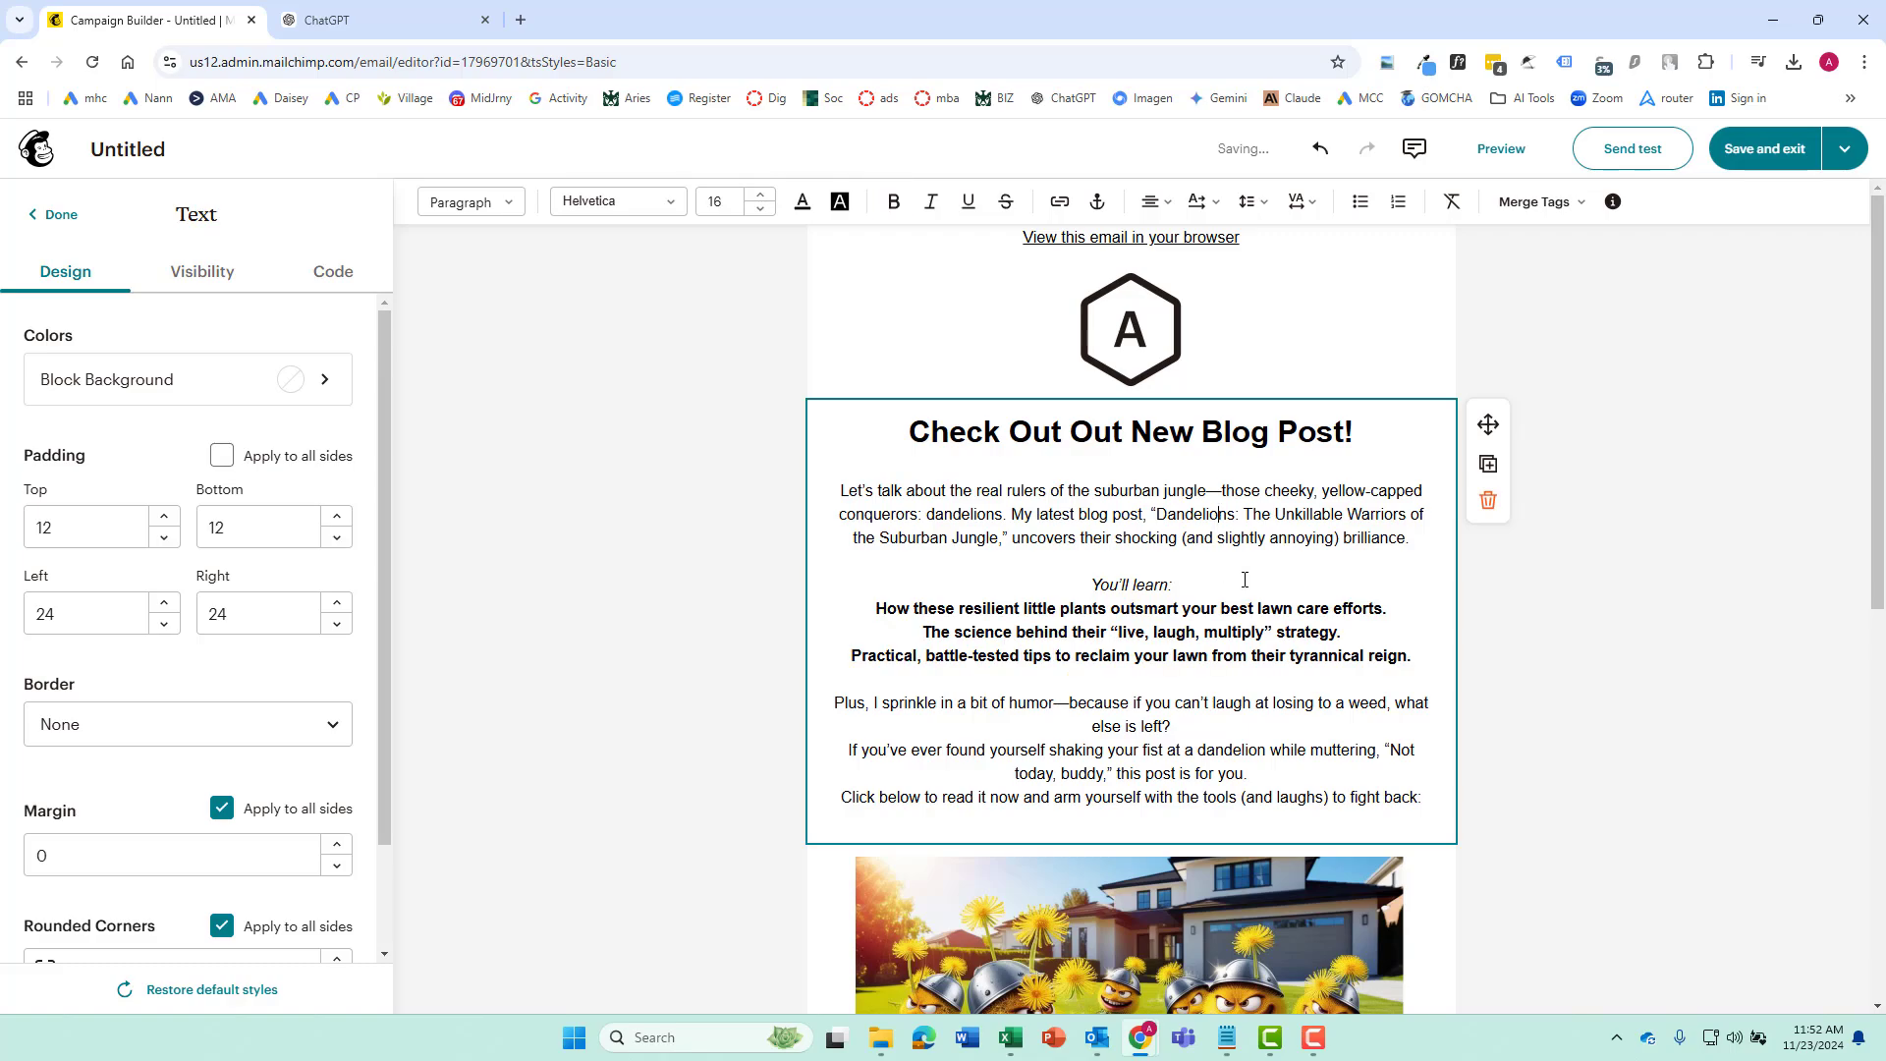
# Make the "You'll learn:" line bold and set its font size to 20.
pyautogui.tripleClick(1197, 588)
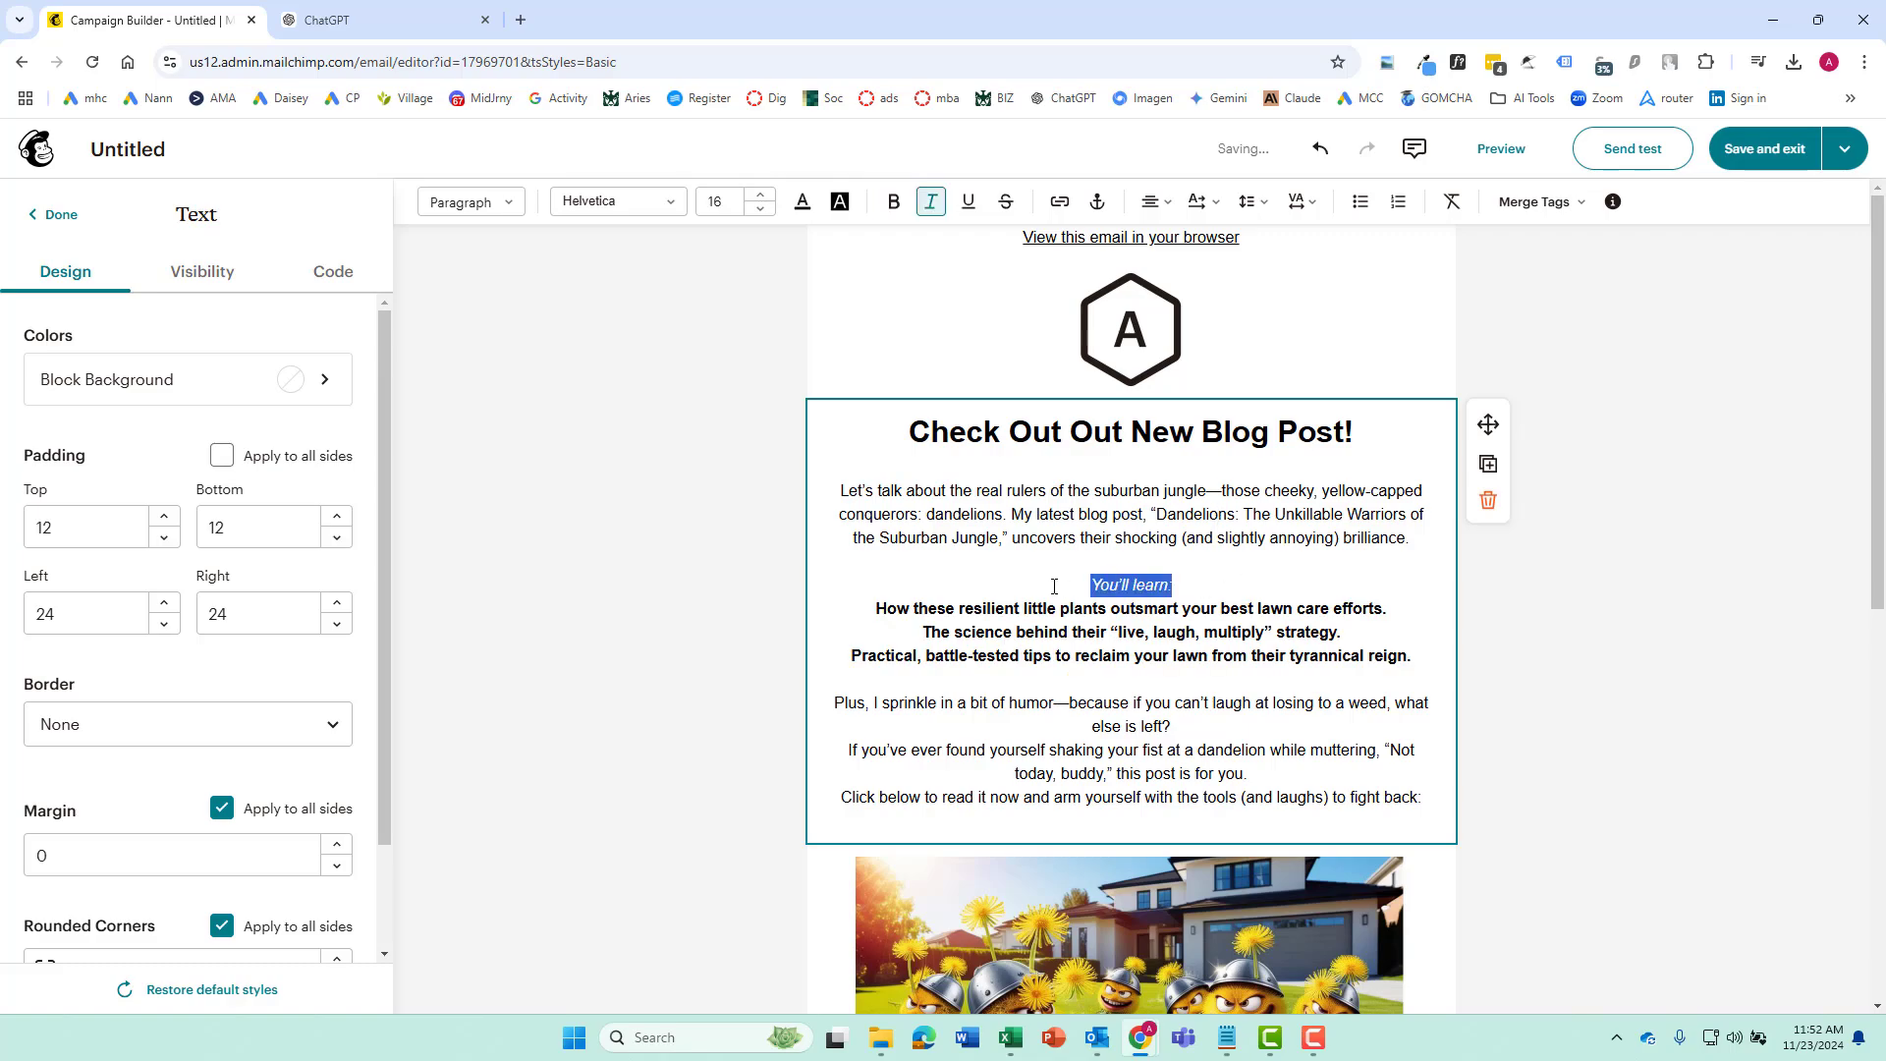
pyautogui.click(893, 201)
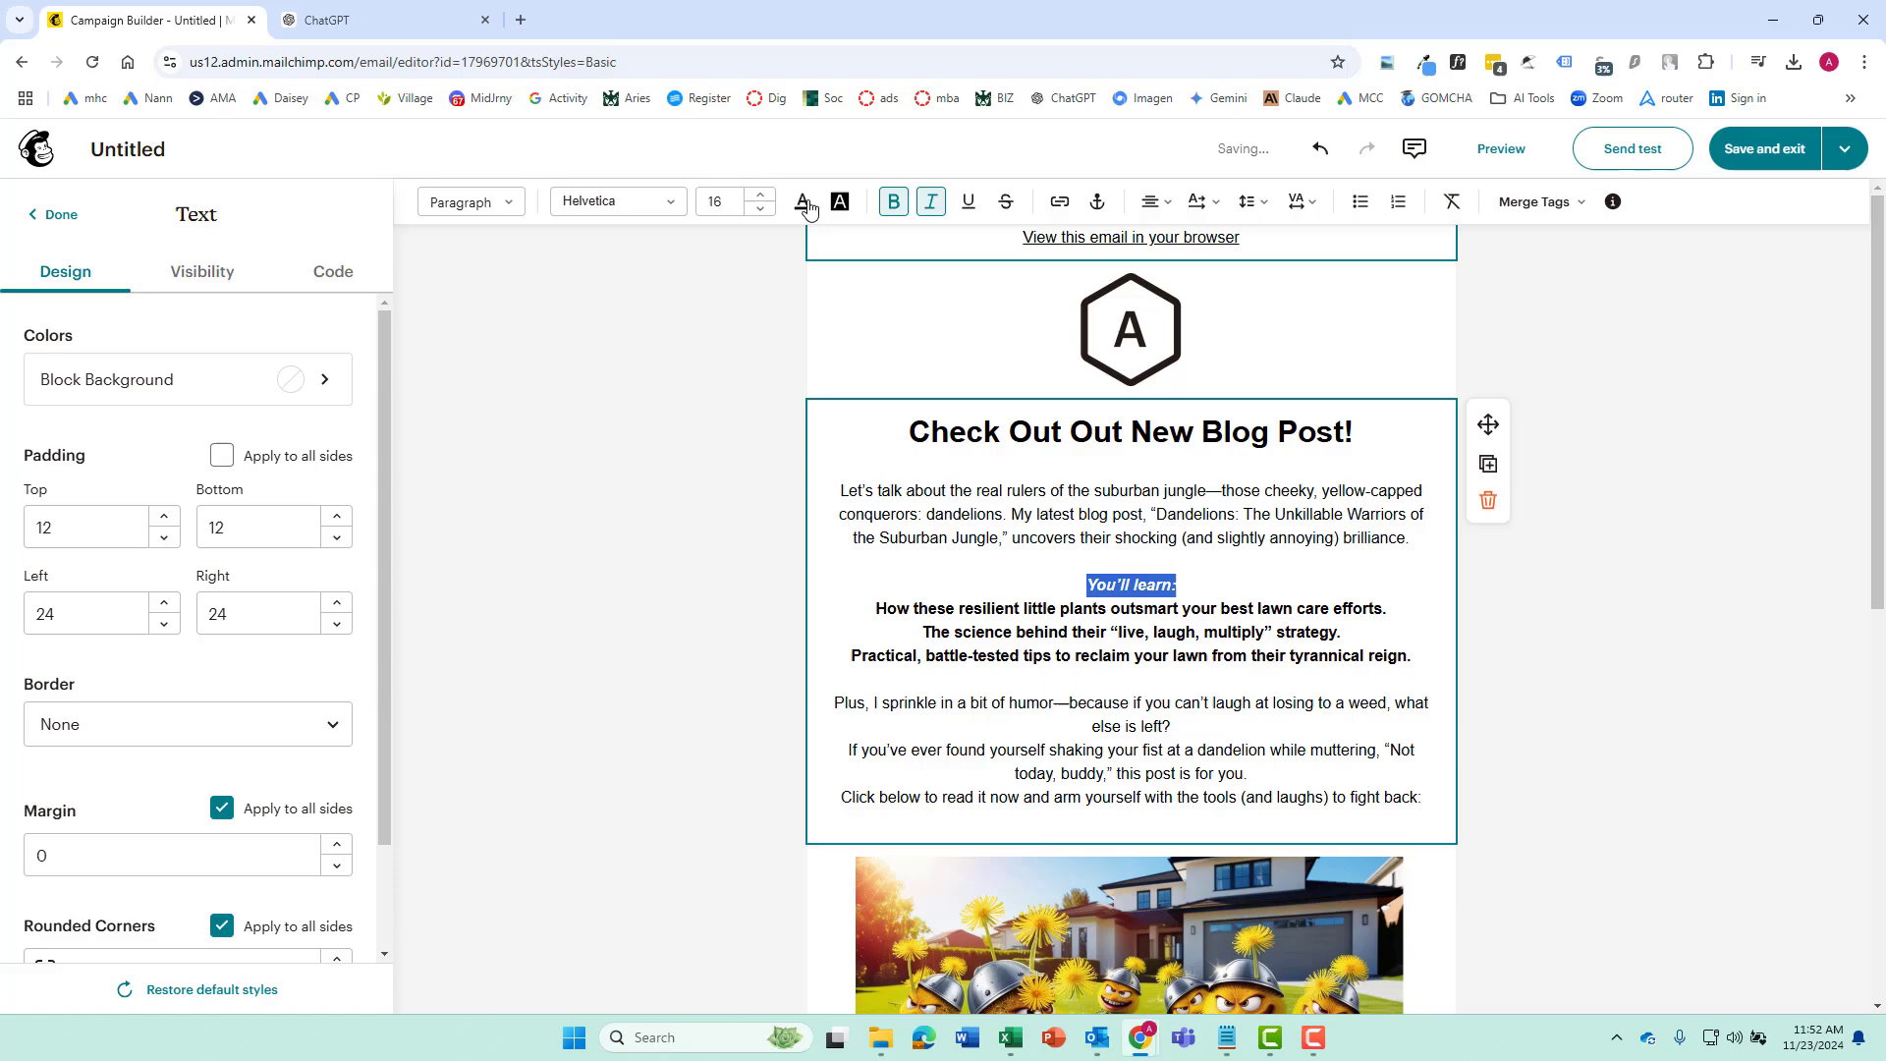
pyautogui.click(759, 196)
pyautogui.click(758, 196)
pyautogui.click(759, 195)
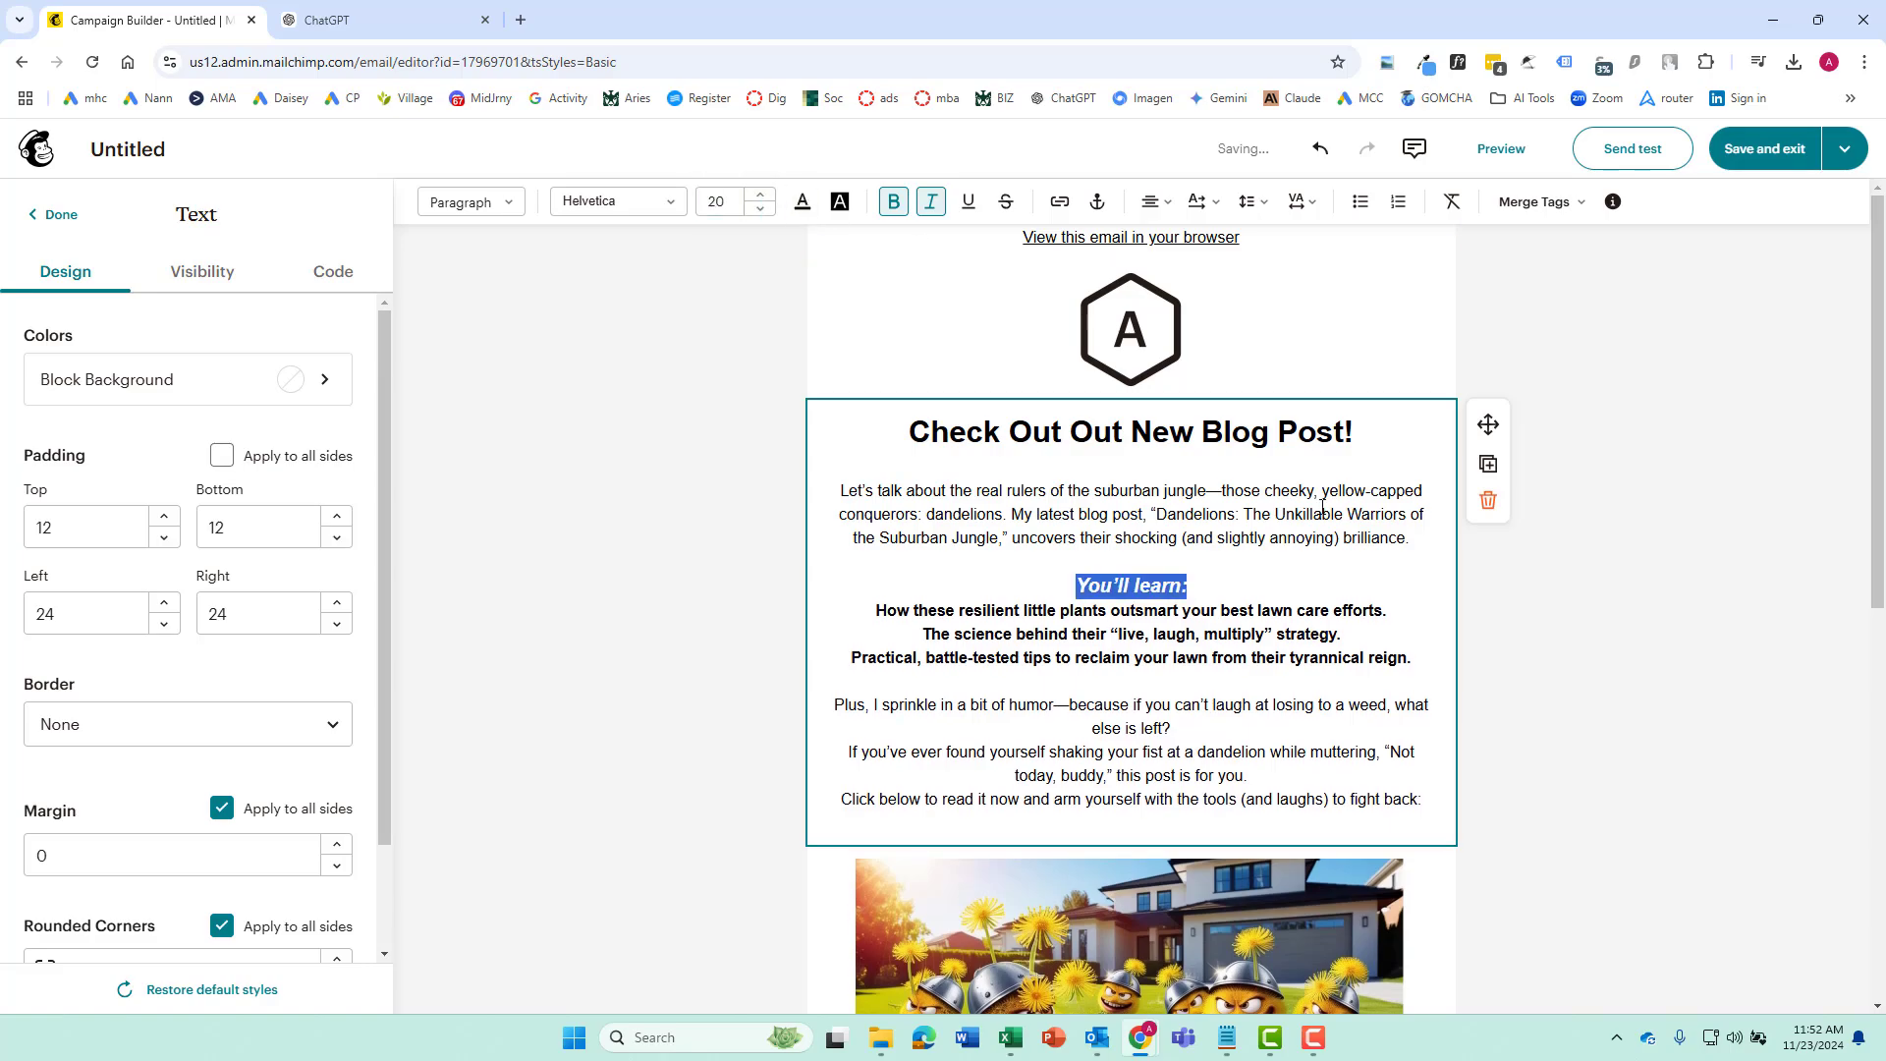
pyautogui.click(1341, 571)
# Insert a blank line after "else is left?" and another after "this post is for you." to separate the closing paragraphs.
pyautogui.scroll(-1, 1271, 616)
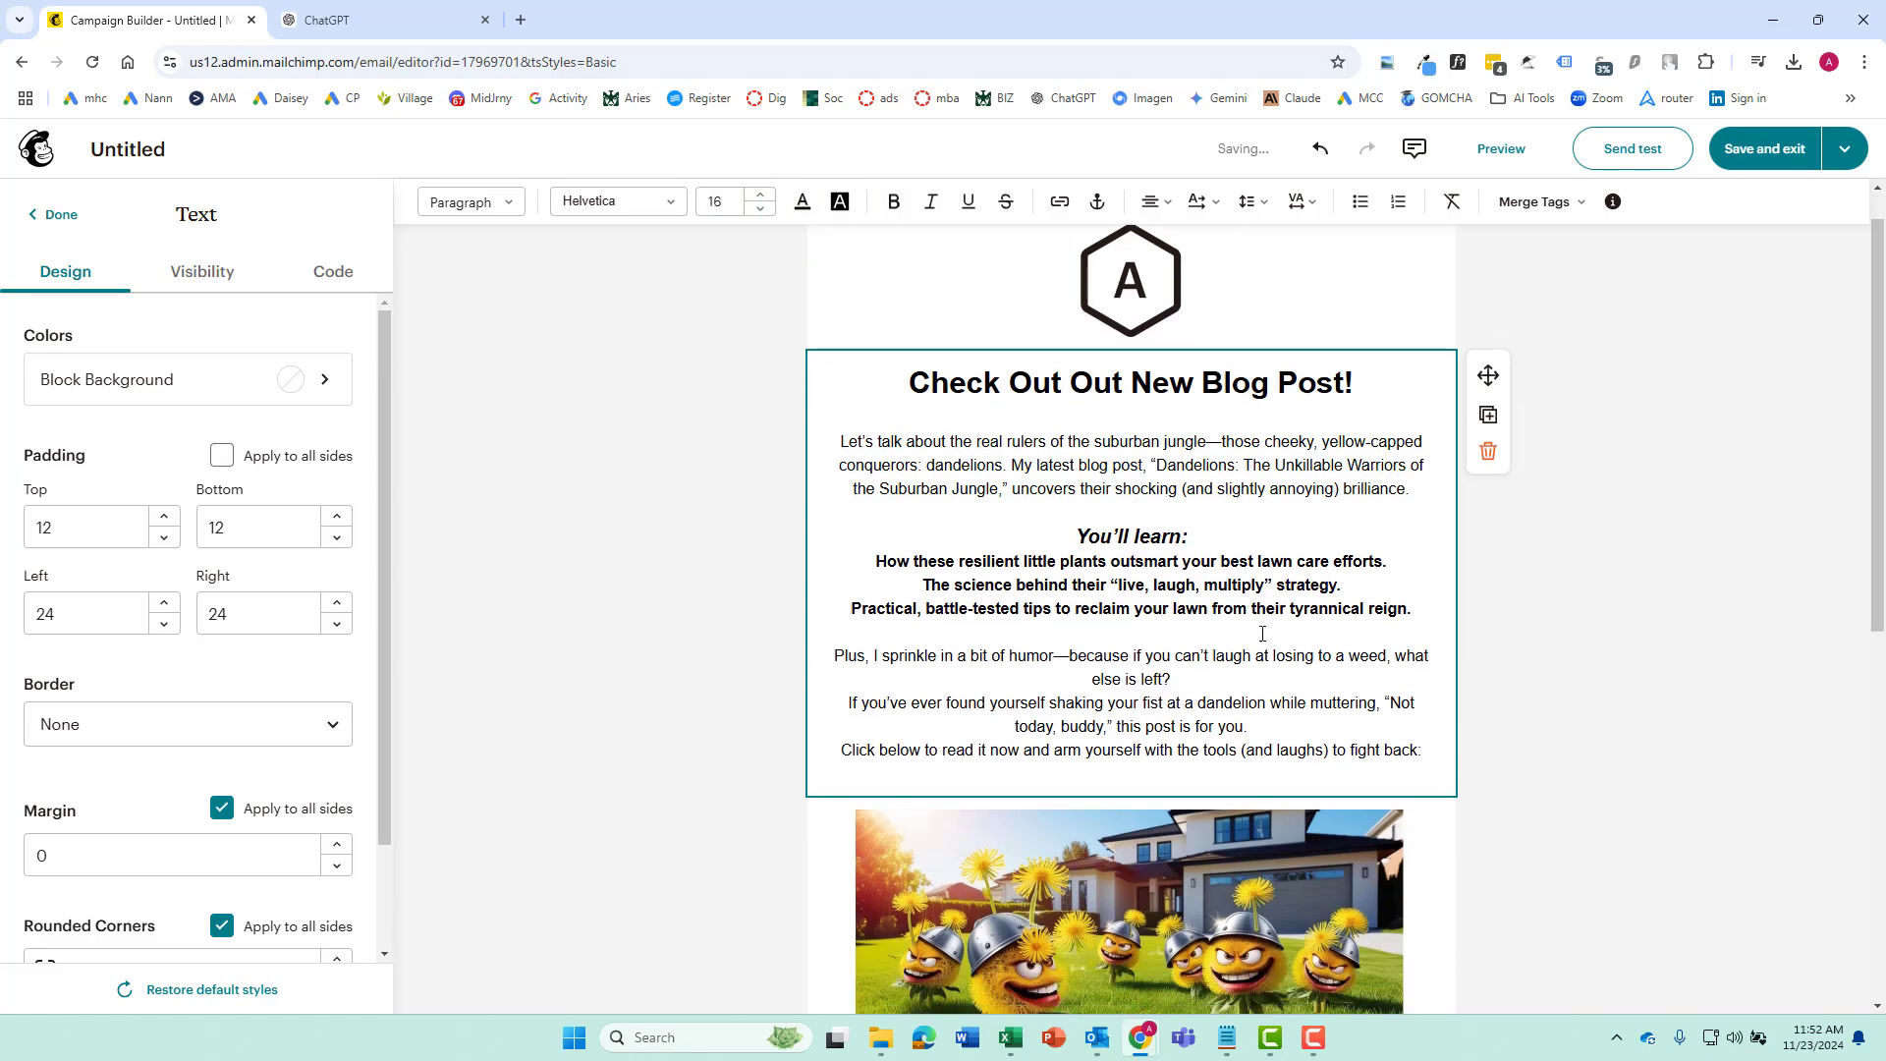
pyautogui.click(1221, 629)
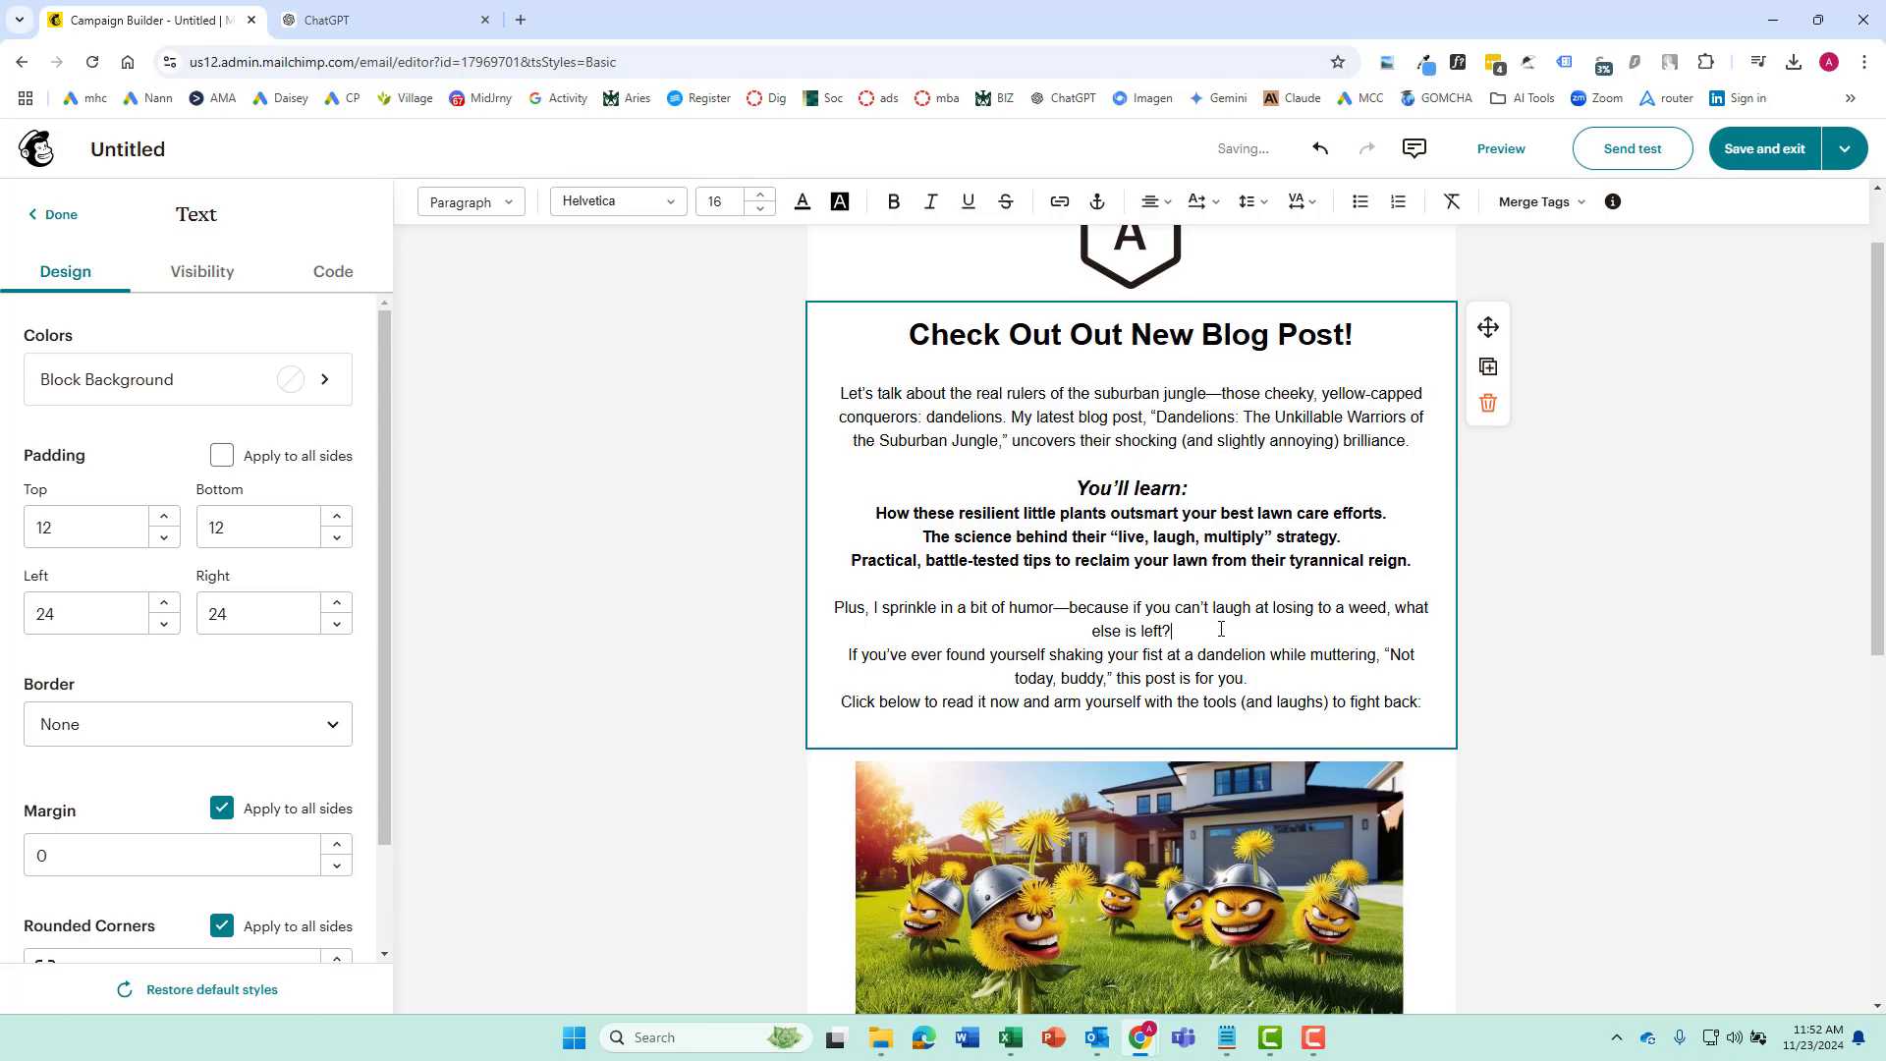
pyautogui.press('Return')
pyautogui.click(1294, 701)
pyautogui.press('Return')
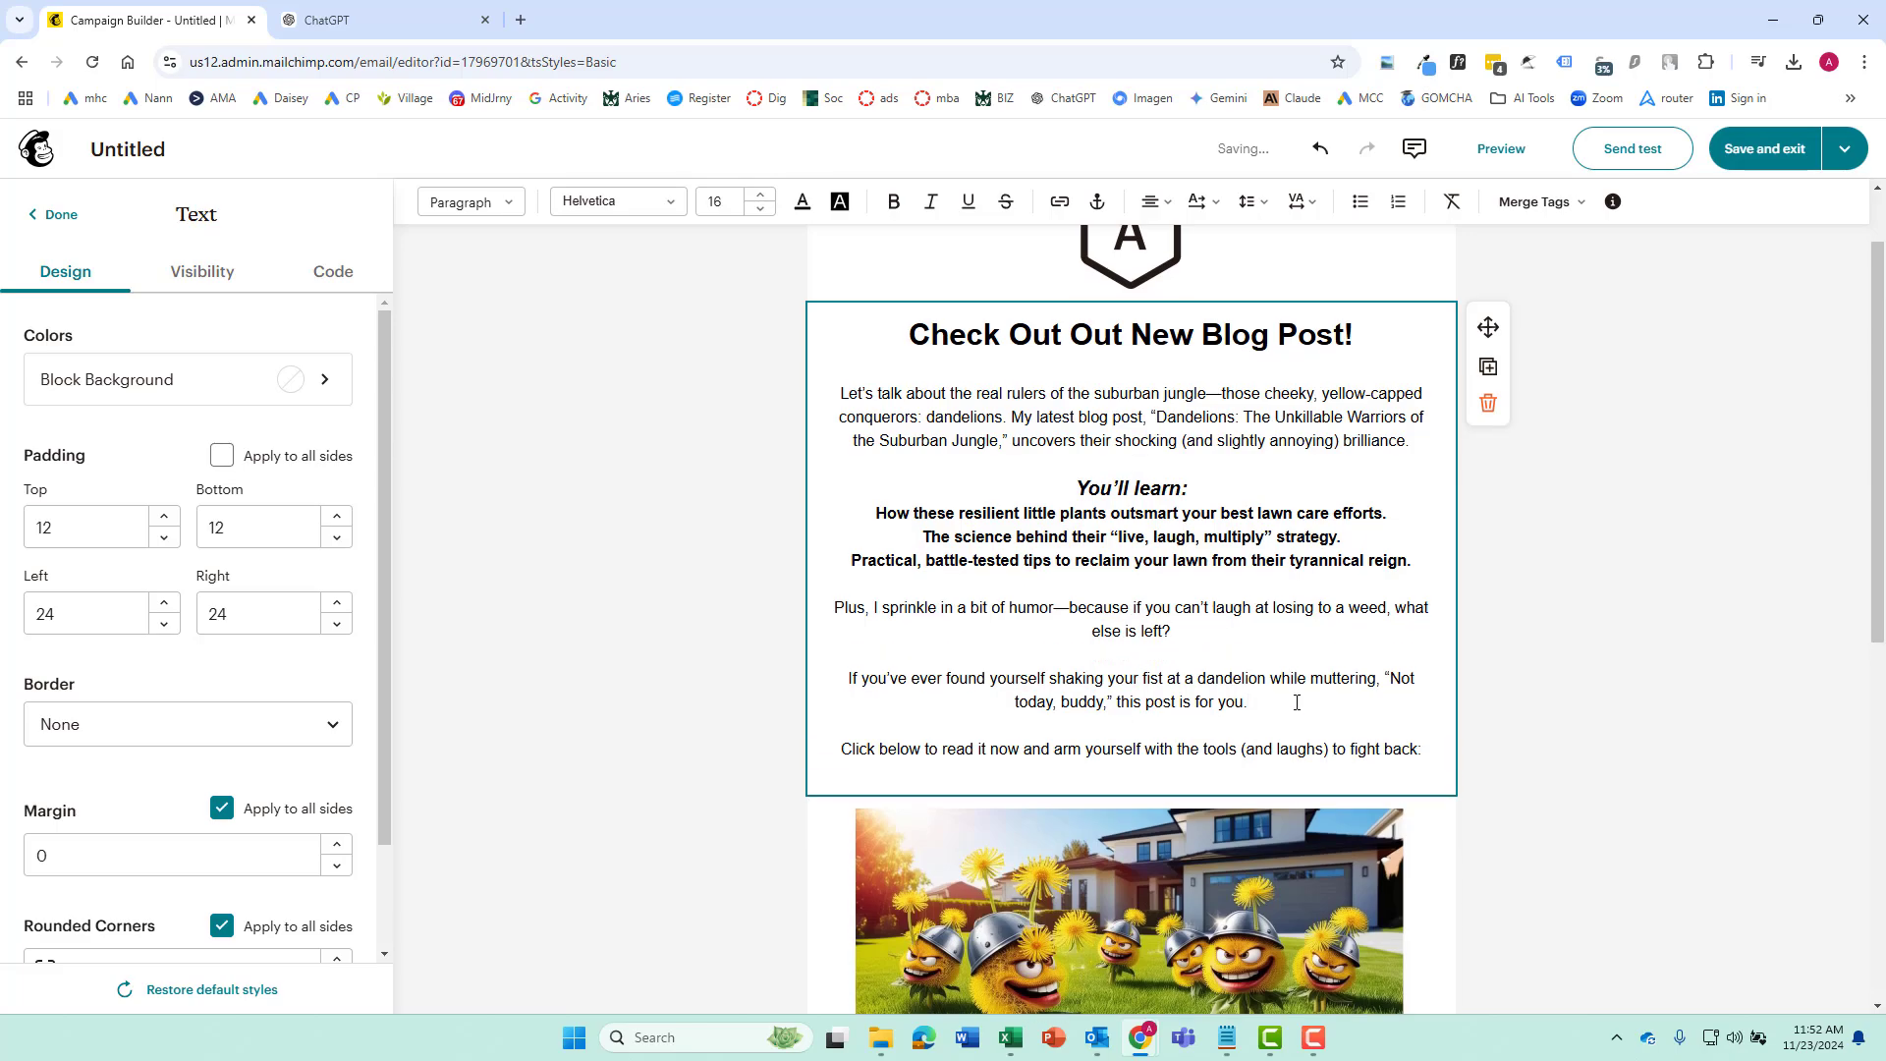
pyautogui.scroll(1, 1366, 636)
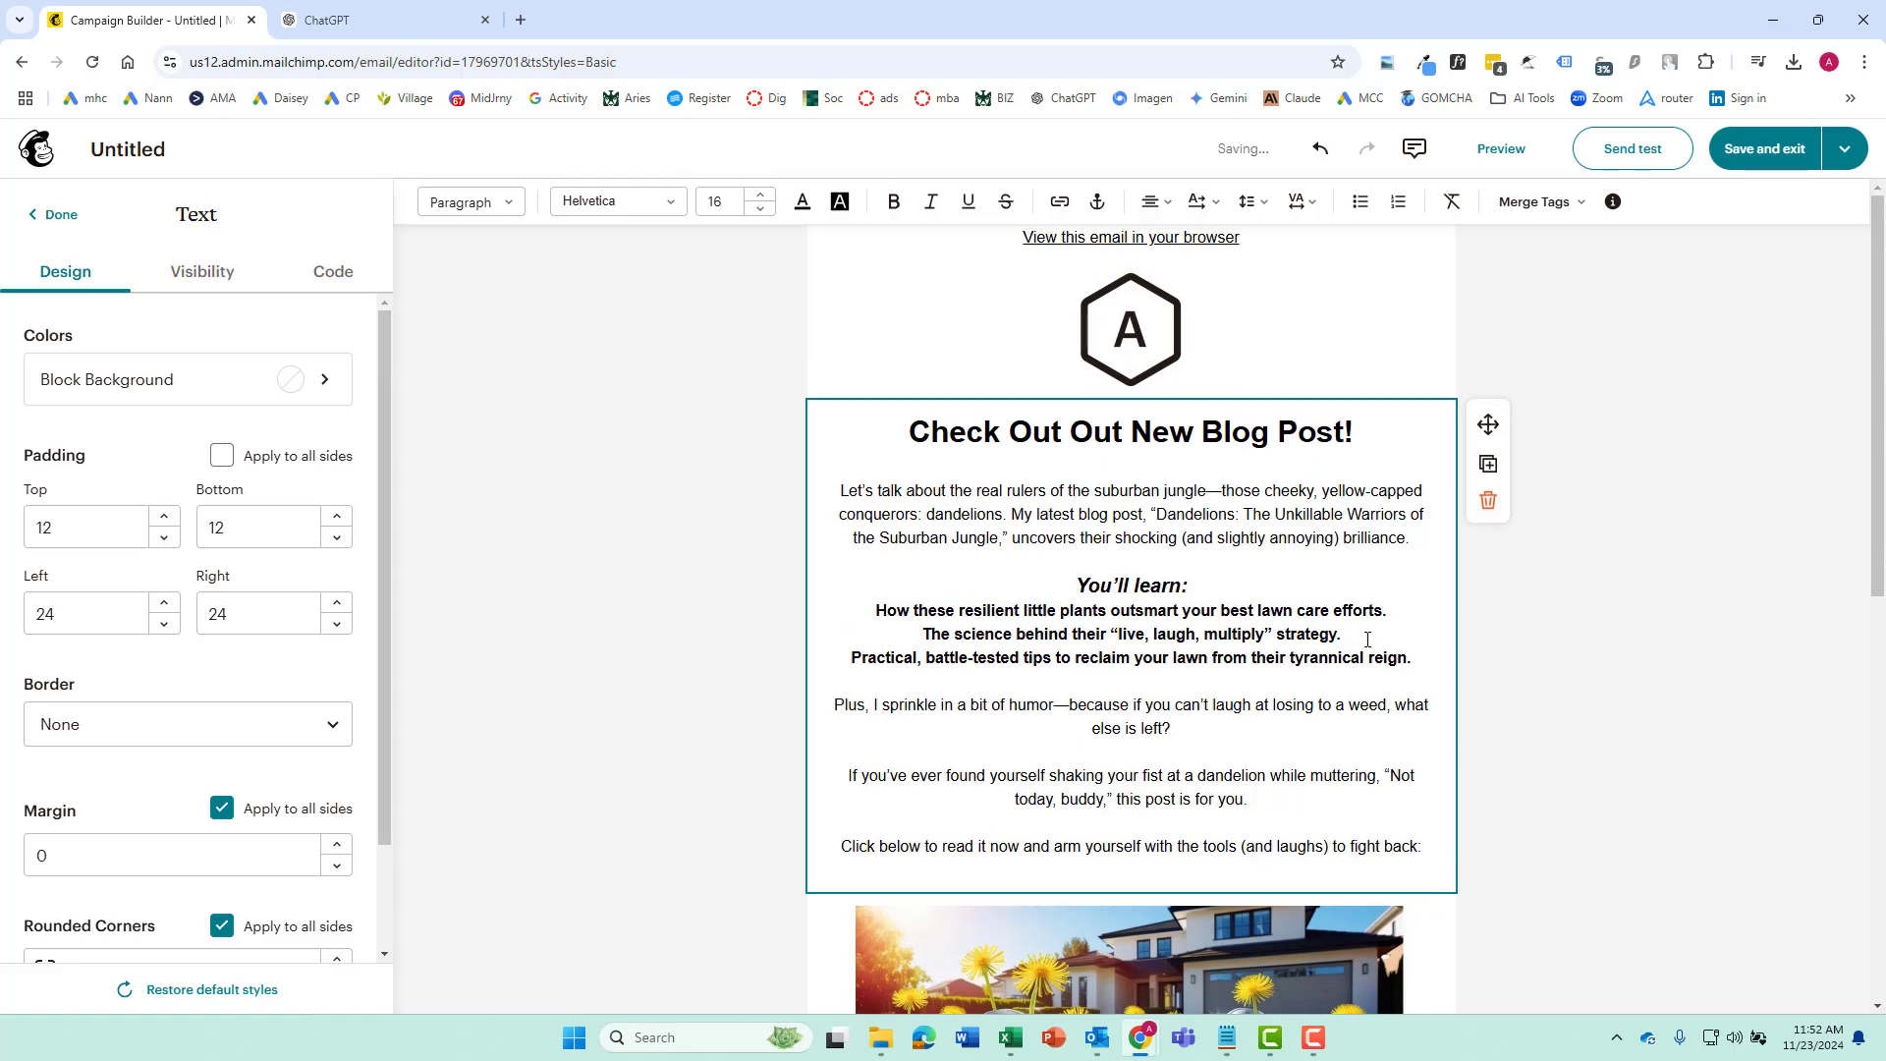
# Link the button below the dandelion image to the copied seo-demo.com dandelion blog post URL.
pyautogui.scroll(-2, 1365, 636)
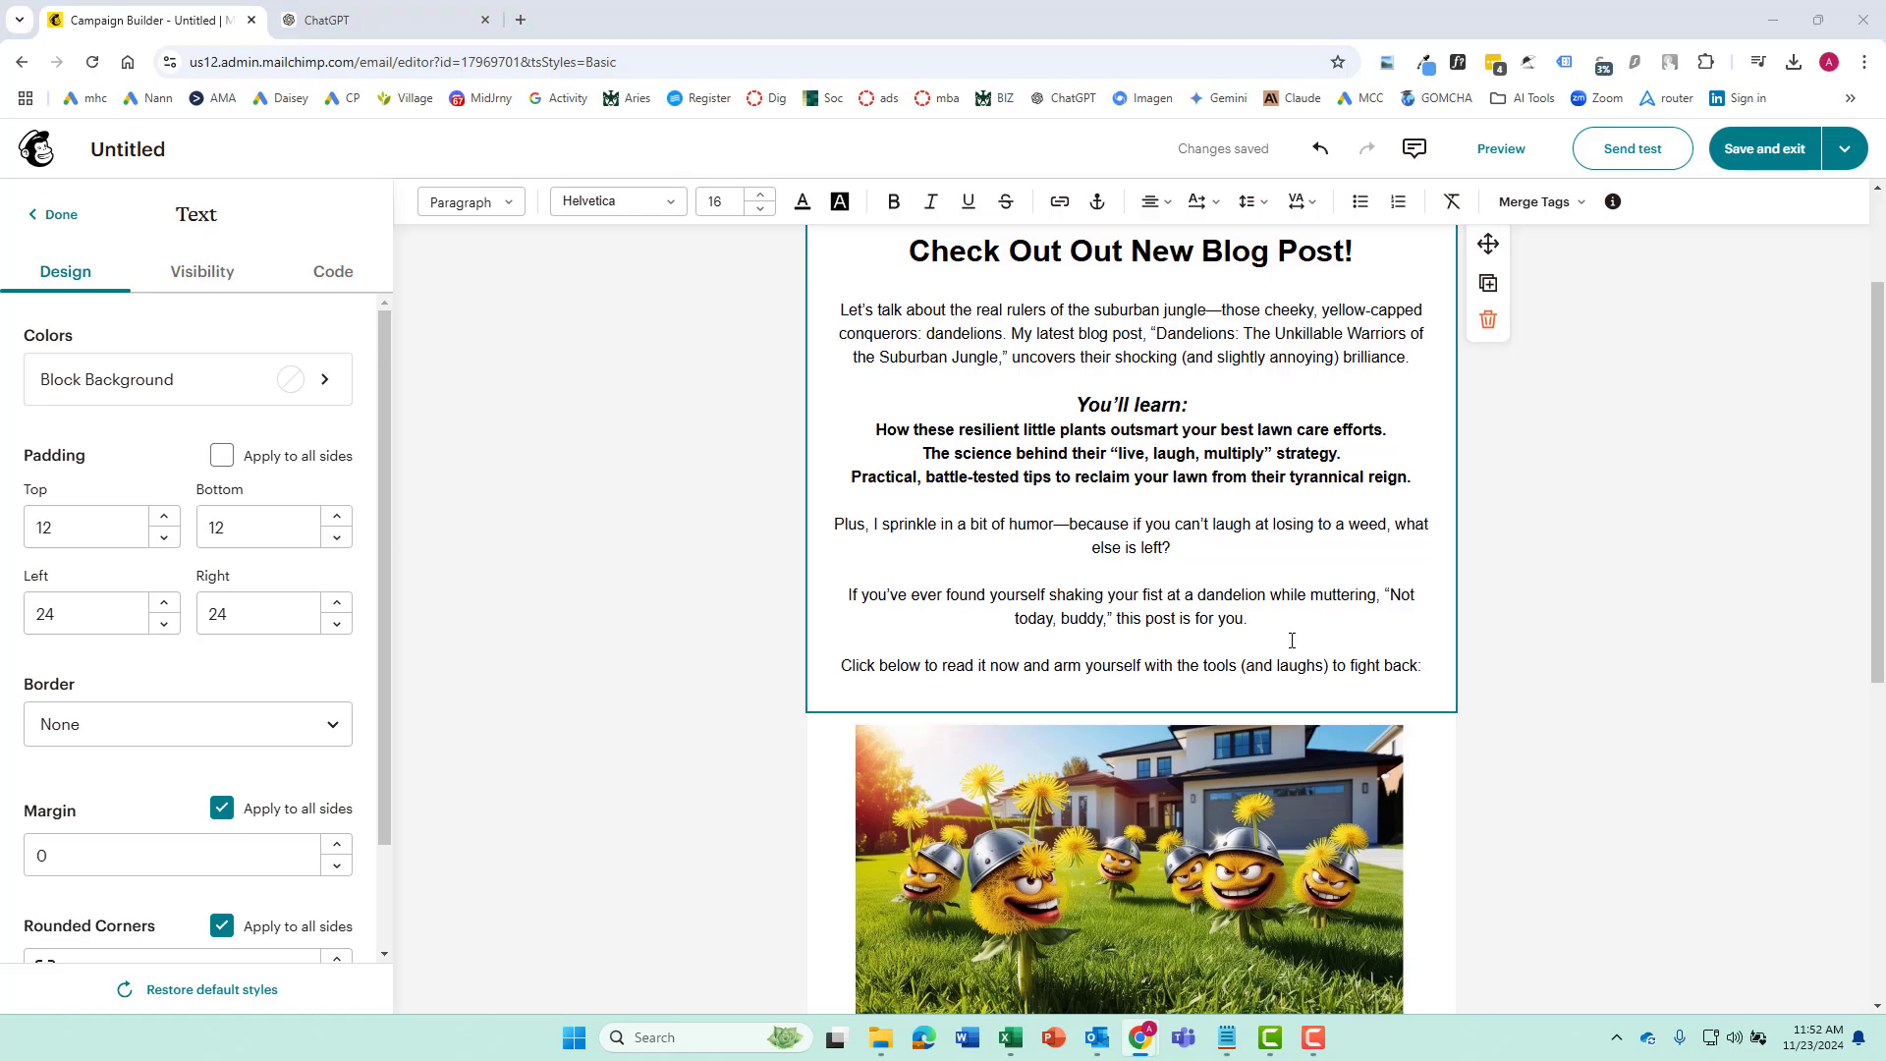
pyautogui.scroll(-5, 1117, 587)
pyautogui.click(1117, 587)
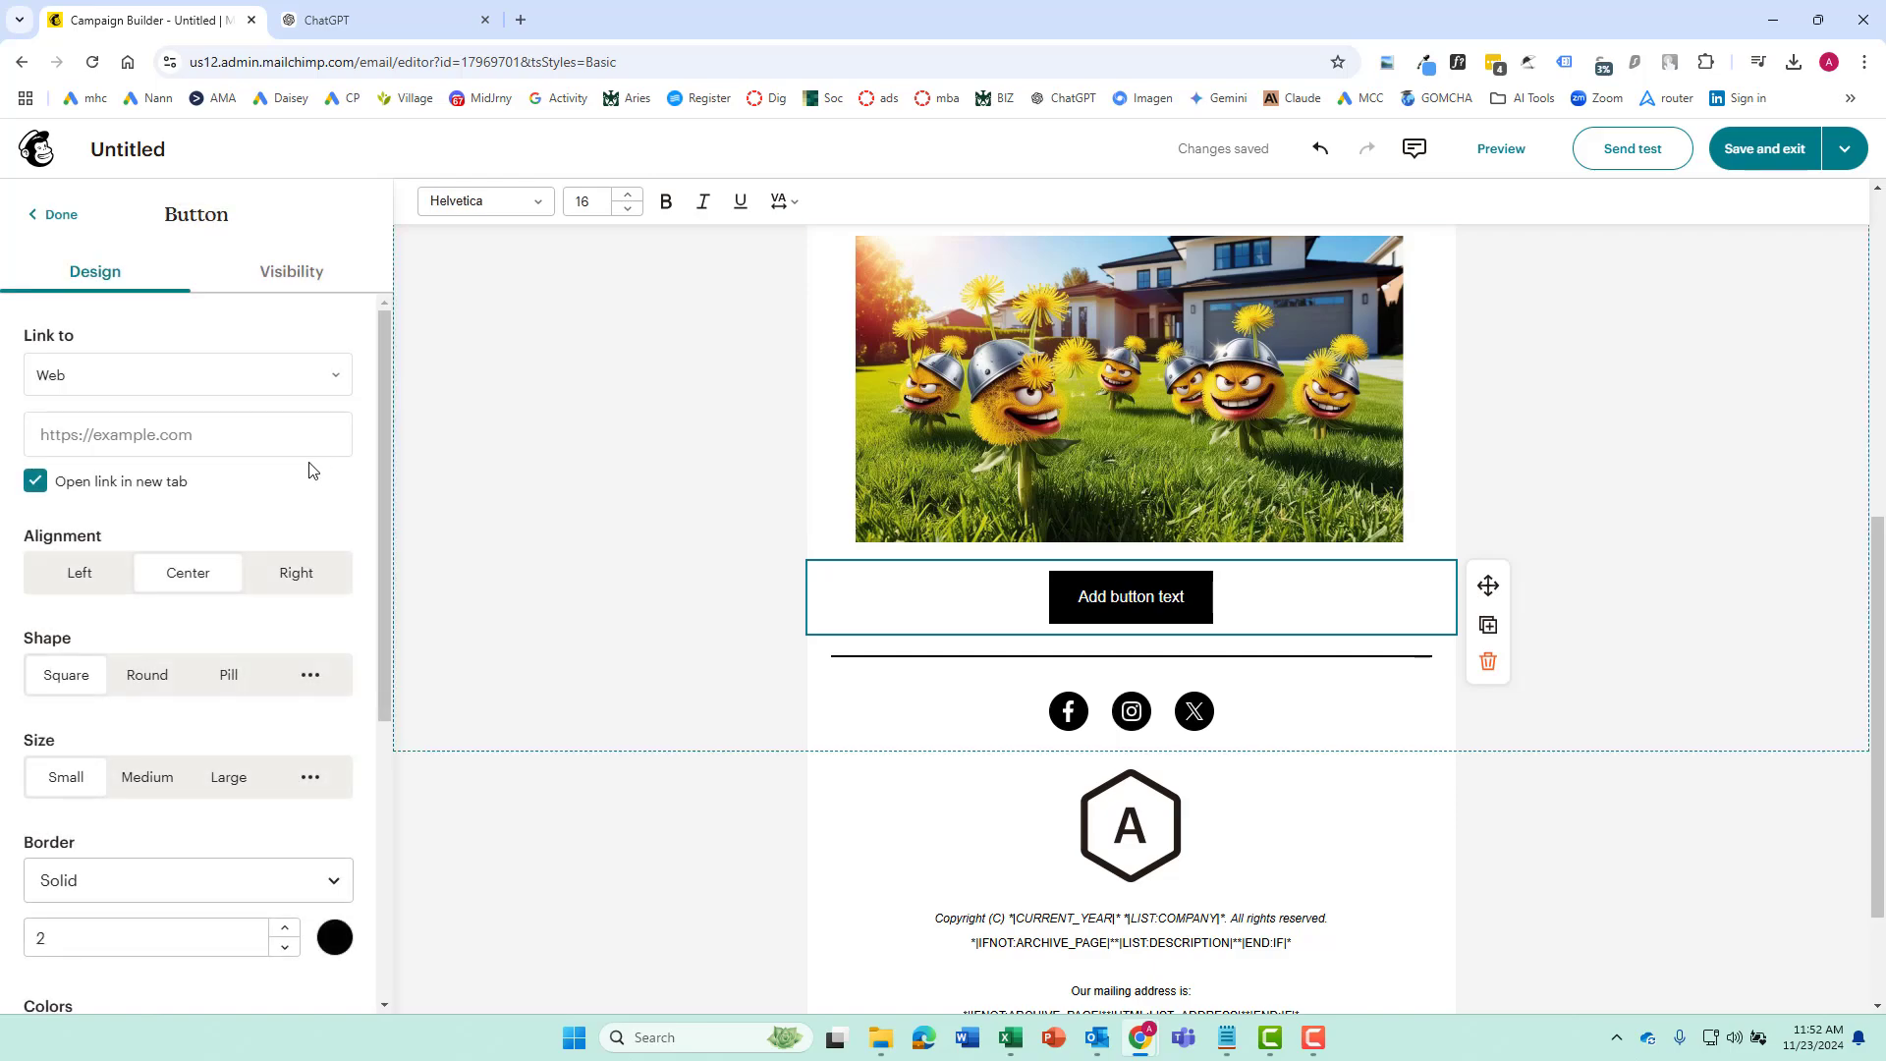
pyautogui.click(125, 421)
pyautogui.hotkey('ctrl', 'v')
pyautogui.click(216, 496)
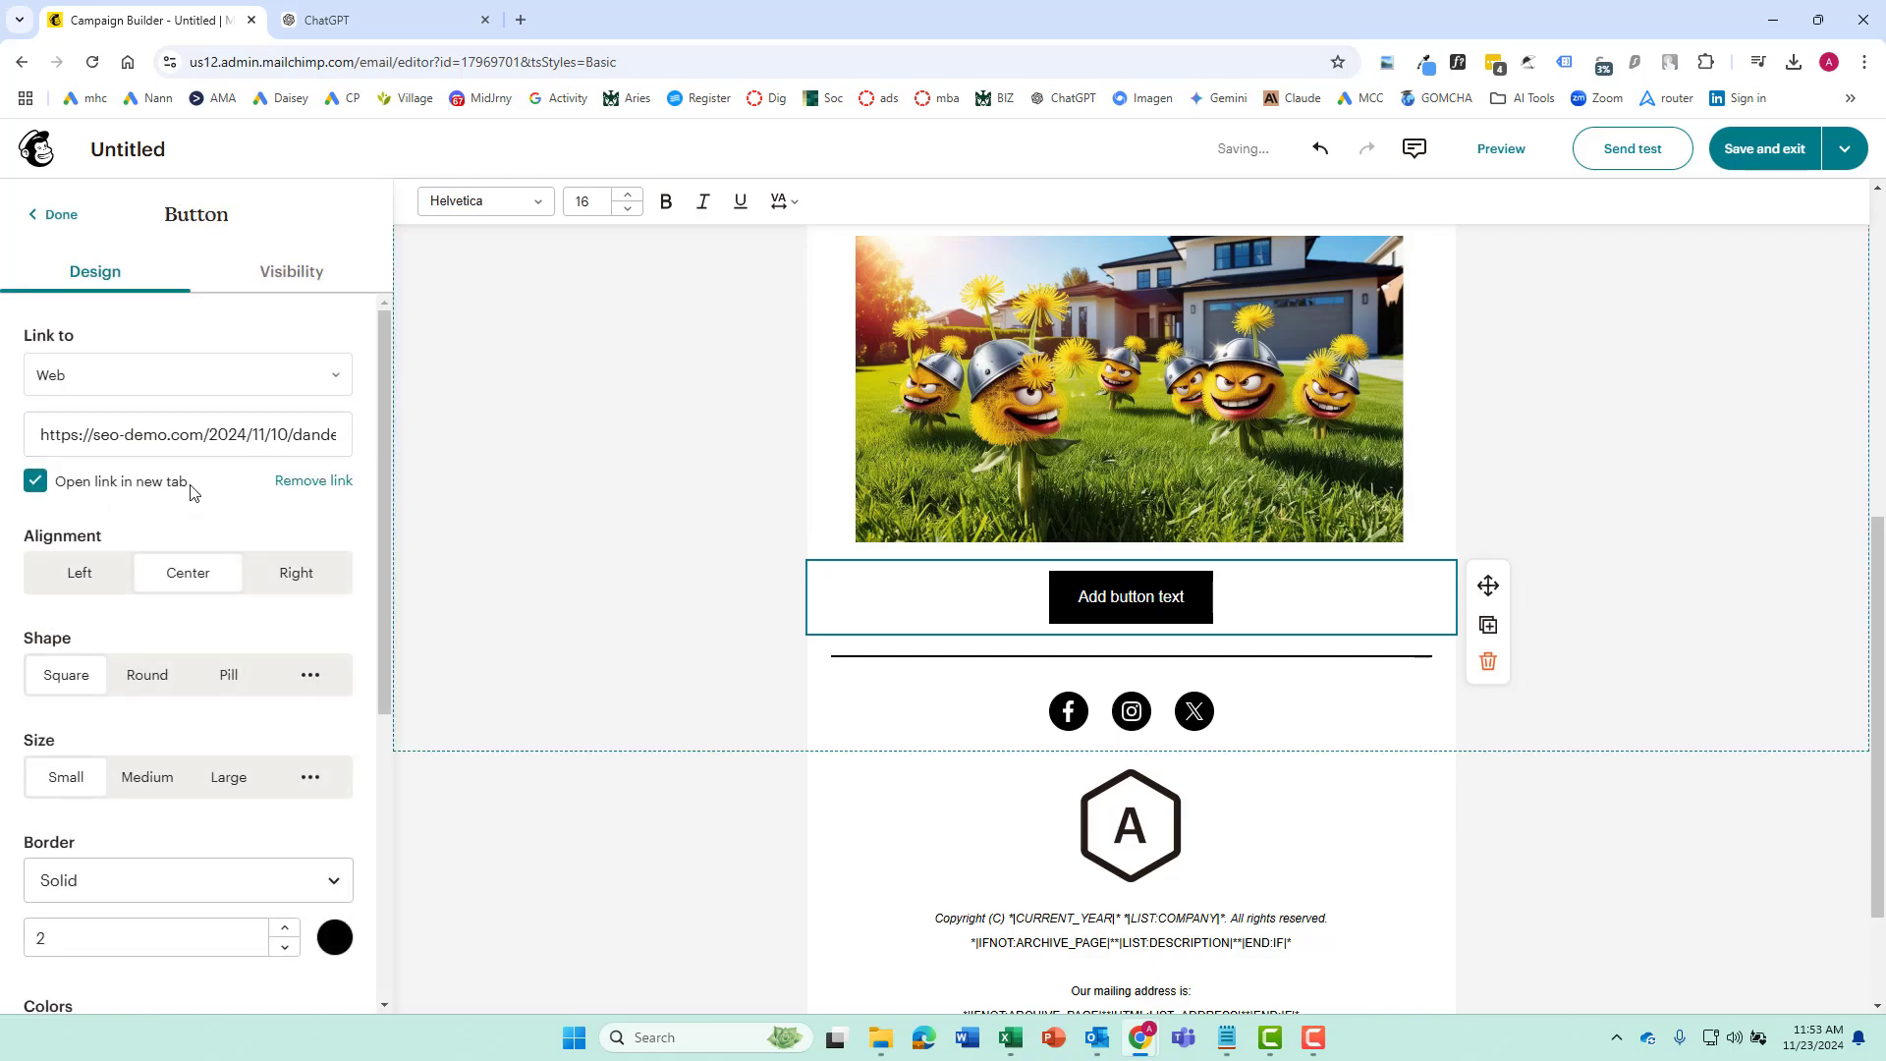
# Look over the button's design settings and change its label to "View Blog Post".
pyautogui.scroll(-4, 211, 503)
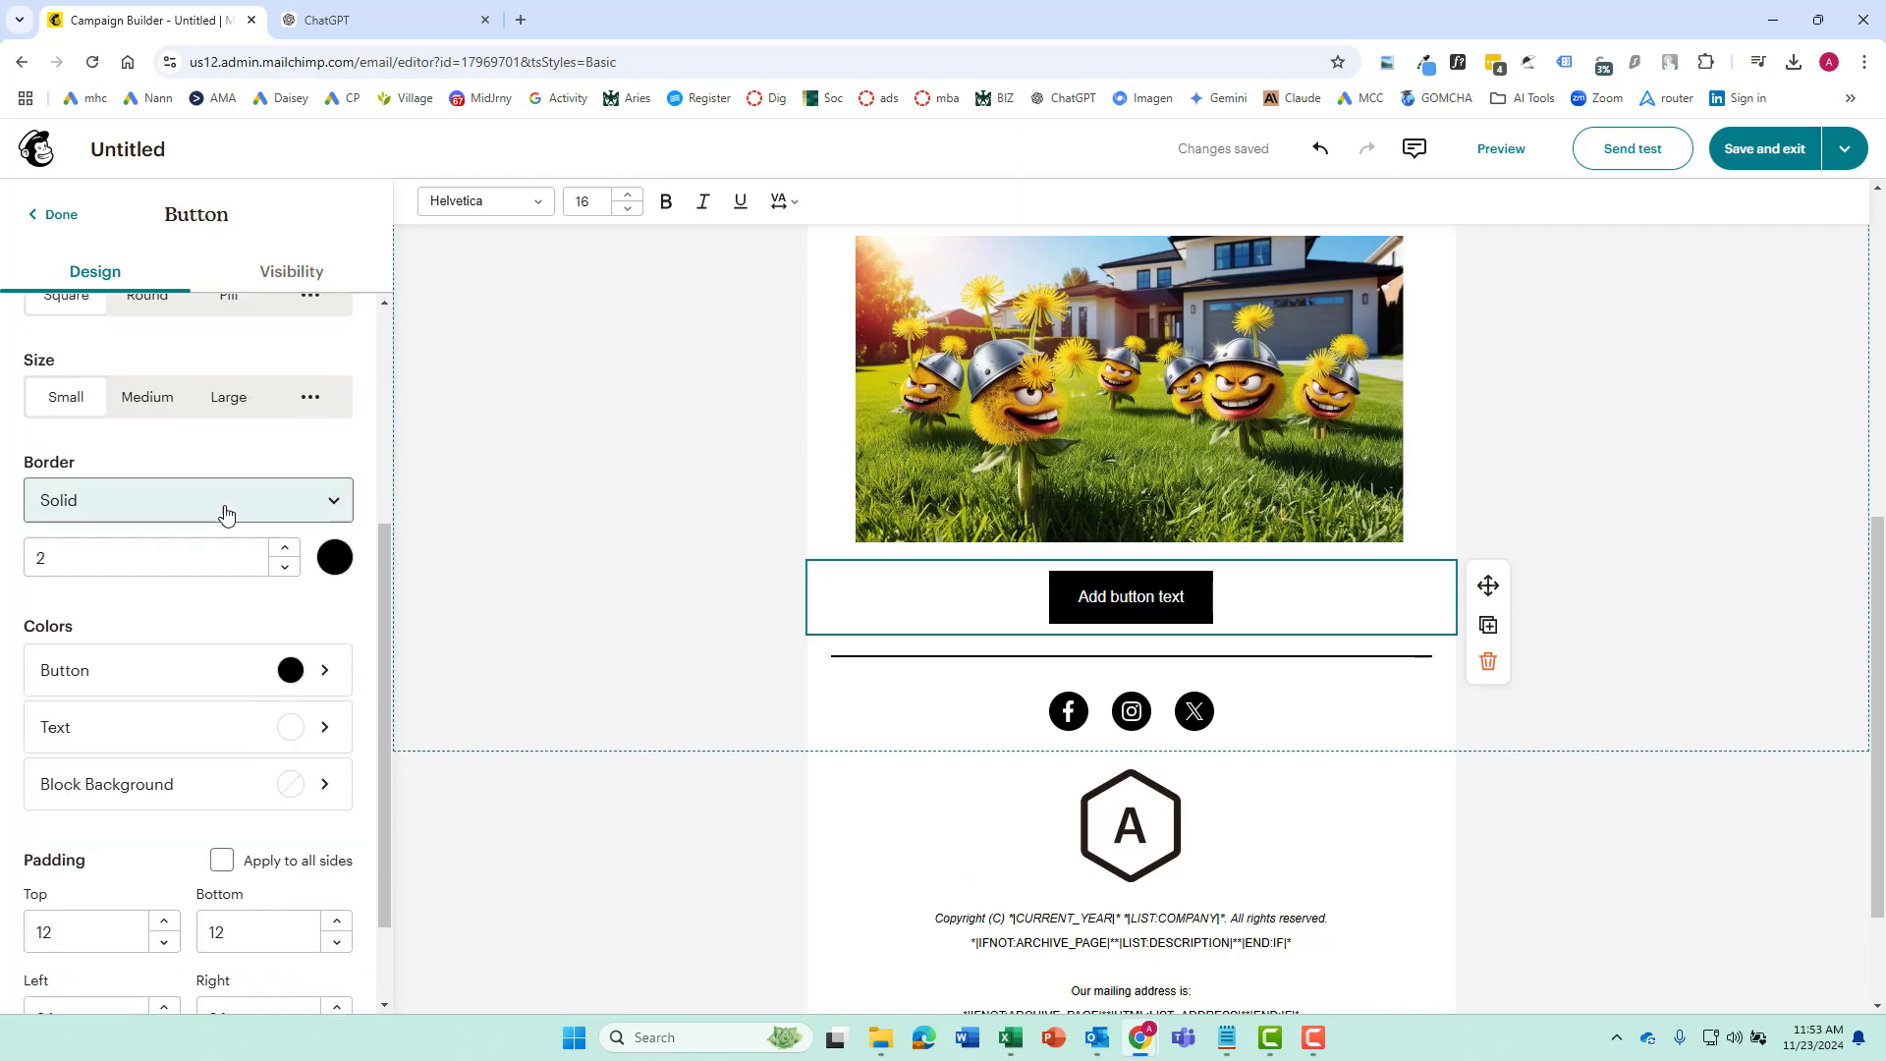
pyautogui.scroll(-1, 248, 539)
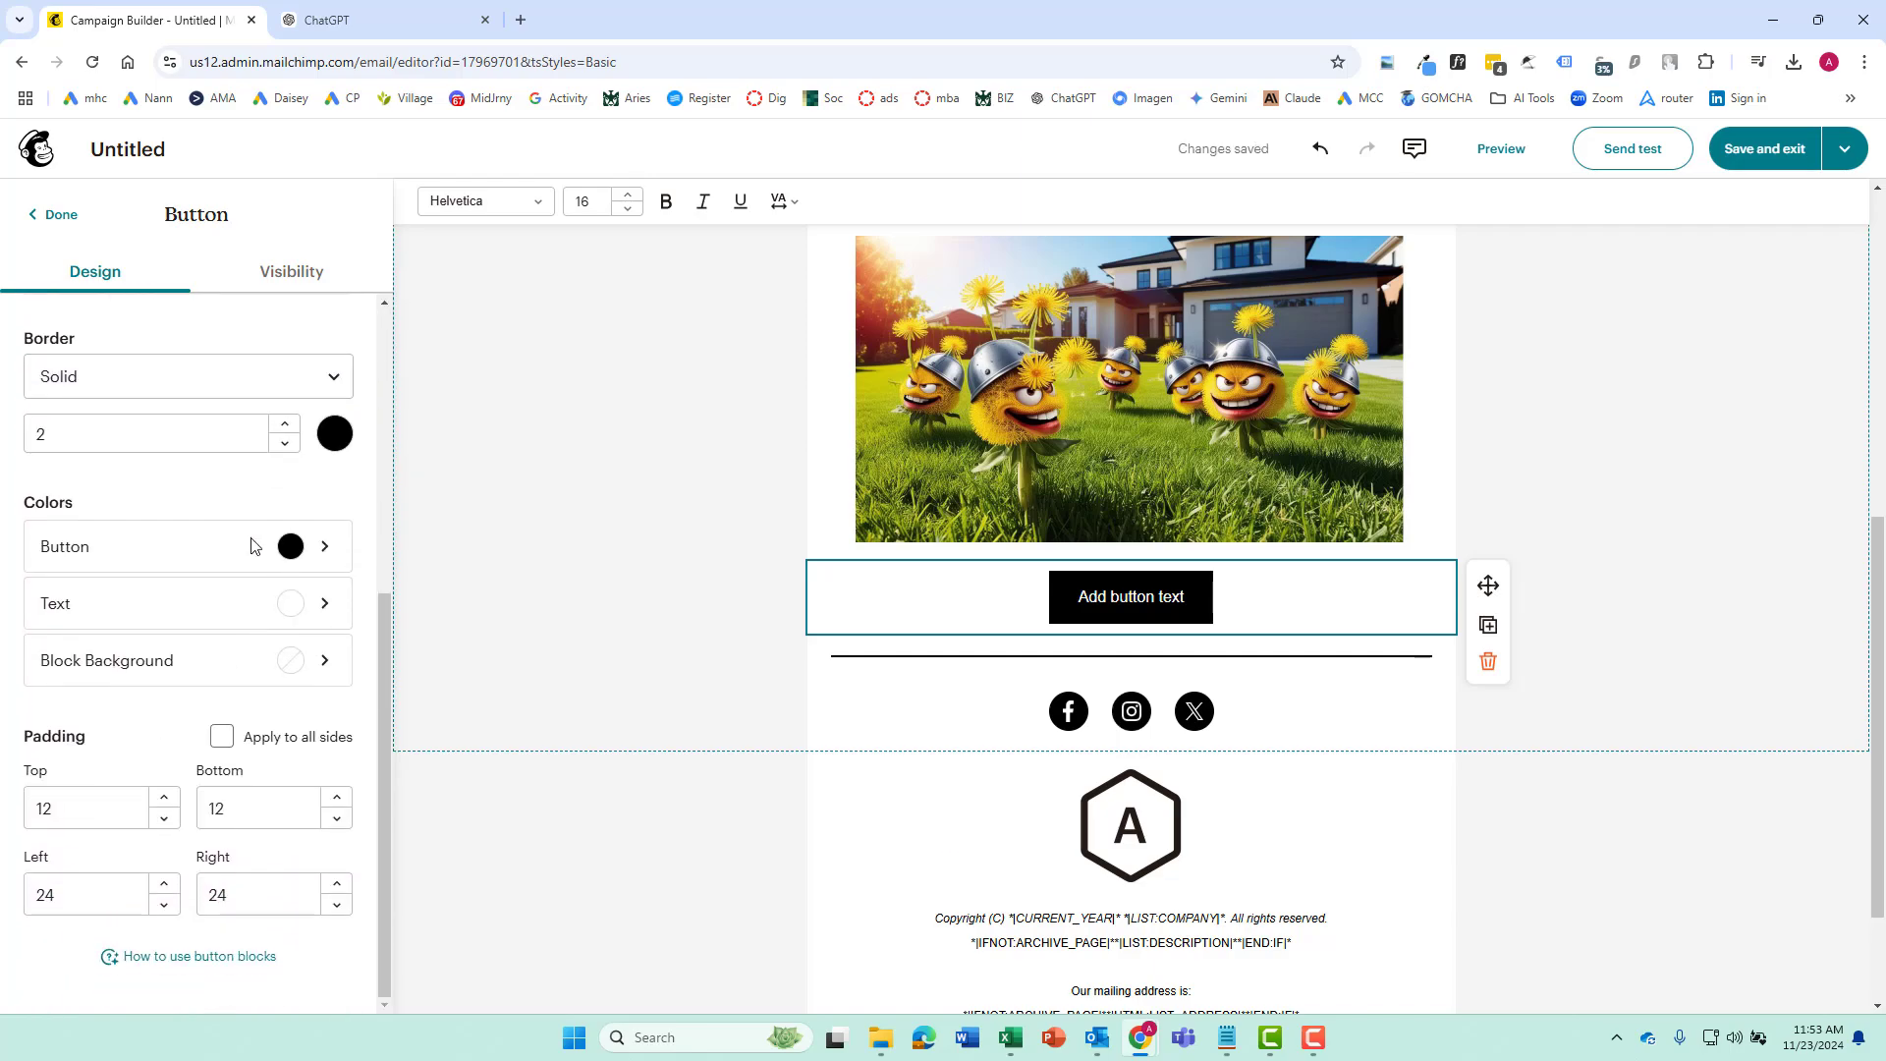
pyautogui.scroll(5, 248, 543)
pyautogui.scroll(1, 1216, 509)
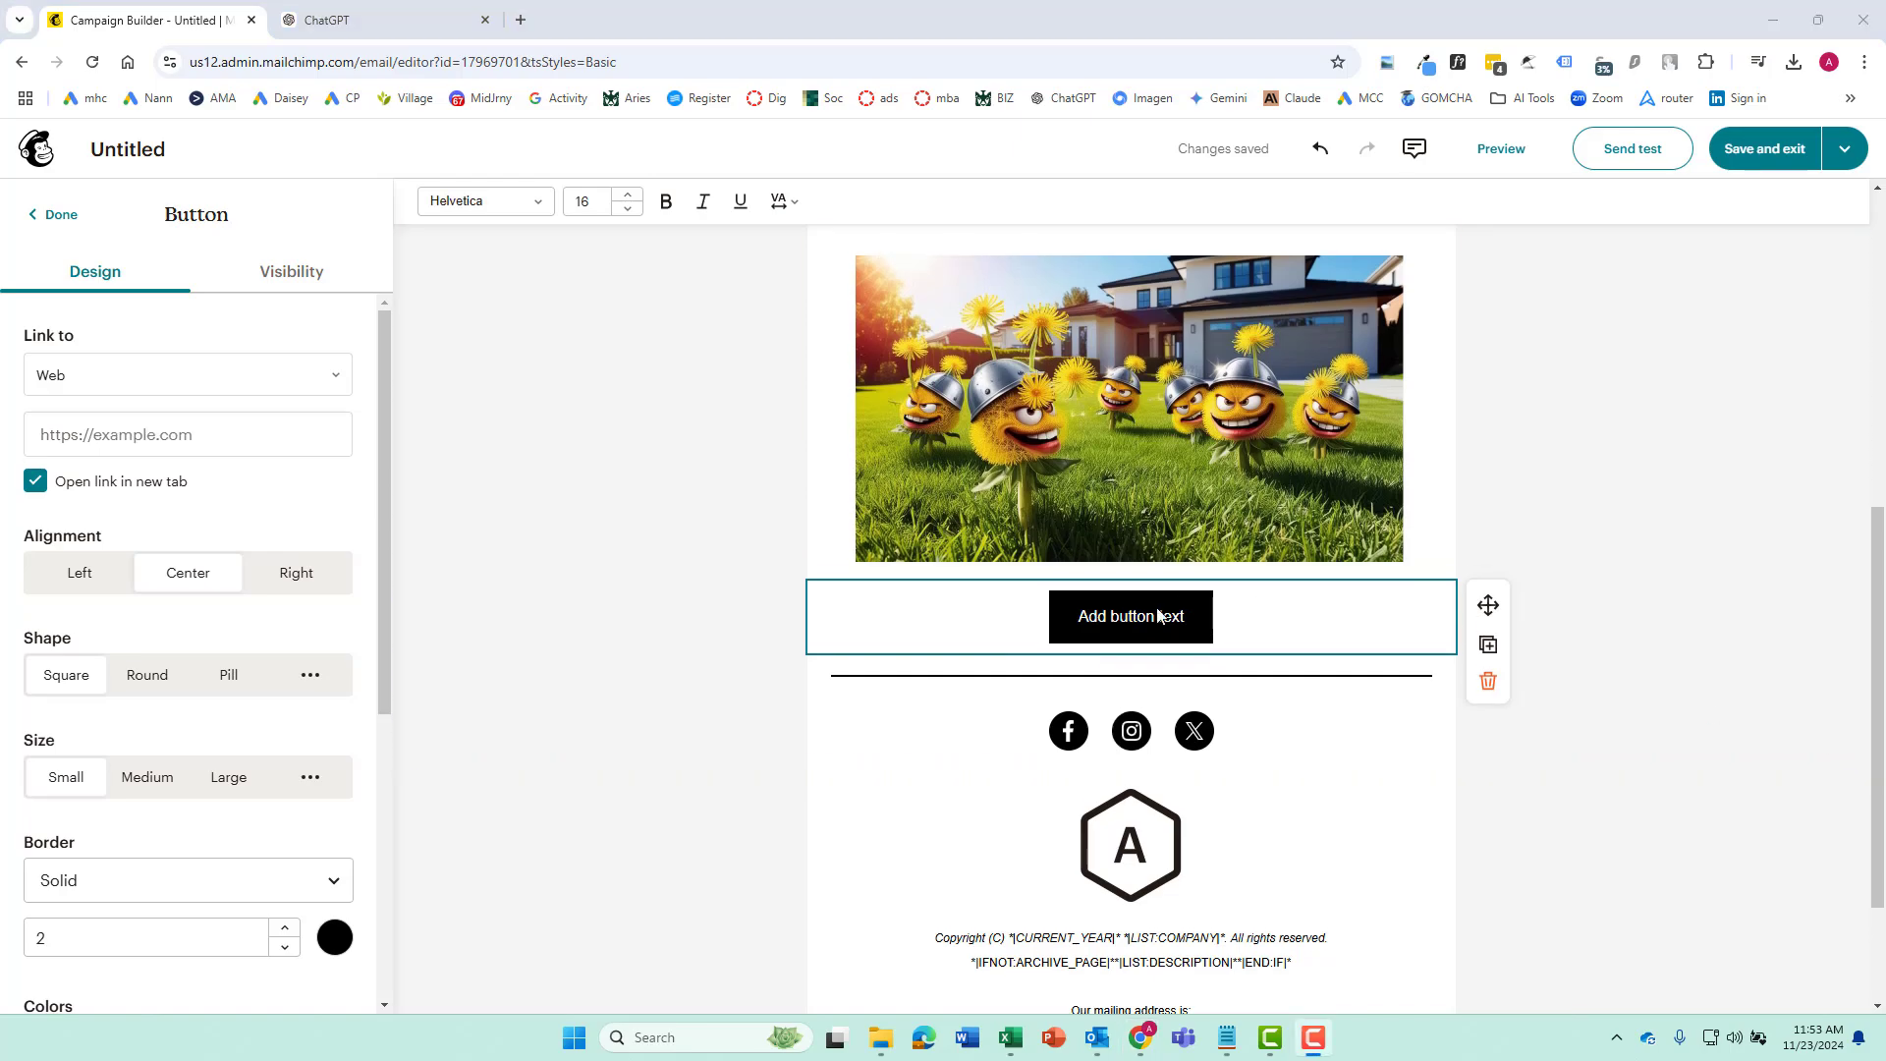
pyautogui.tripleClick(1147, 615)
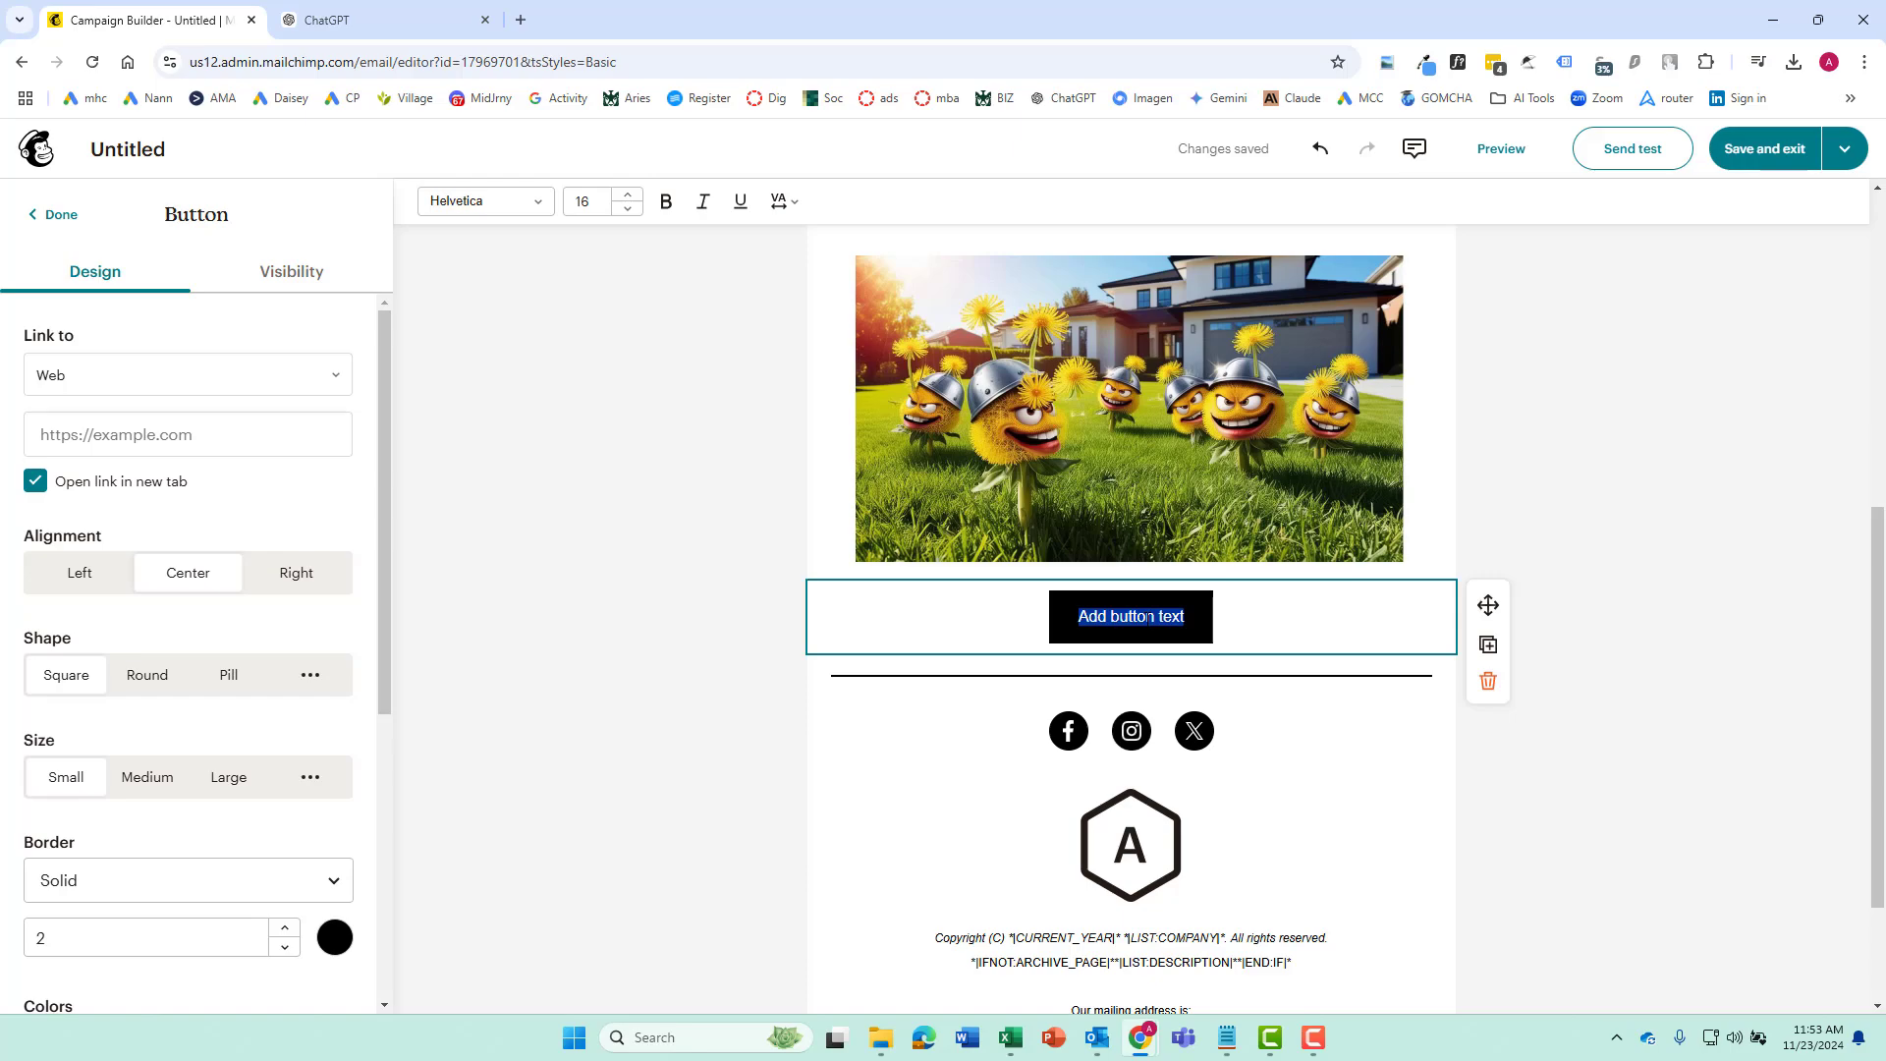
pyautogui.write('View B')
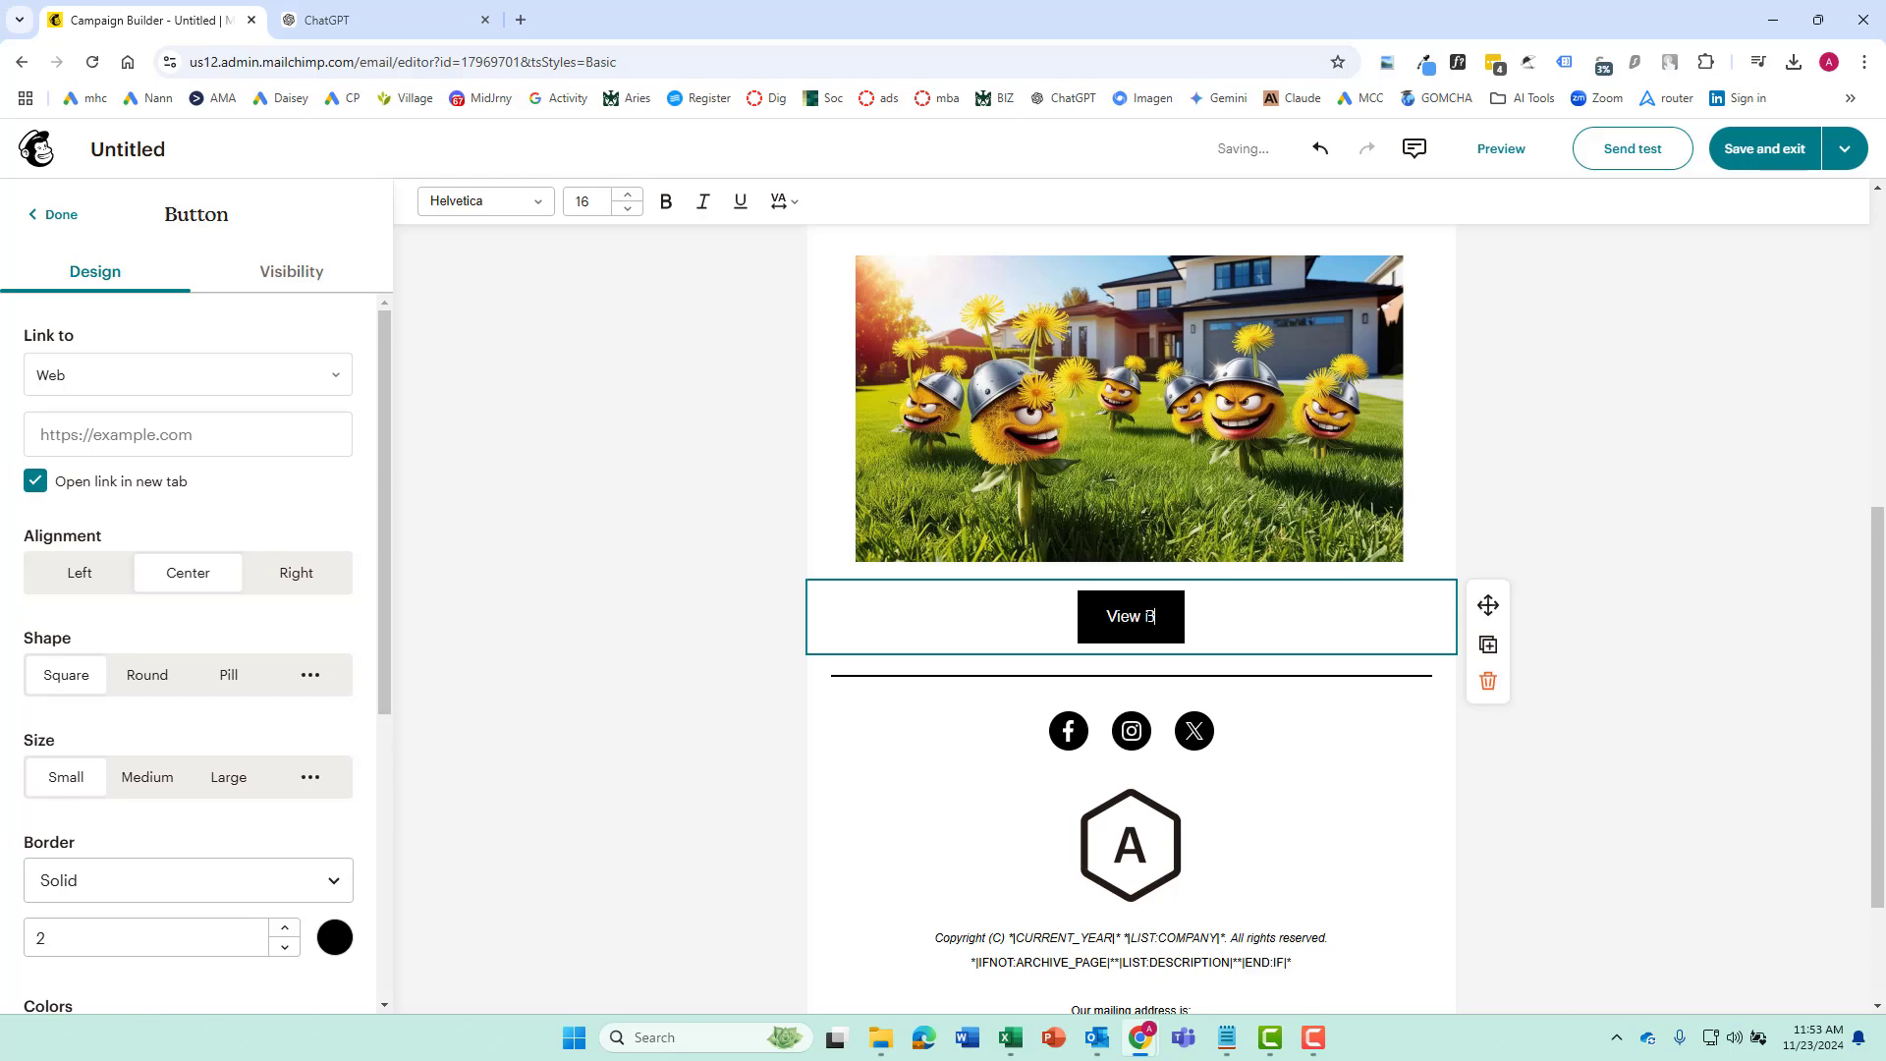
pyautogui.write('log Post')
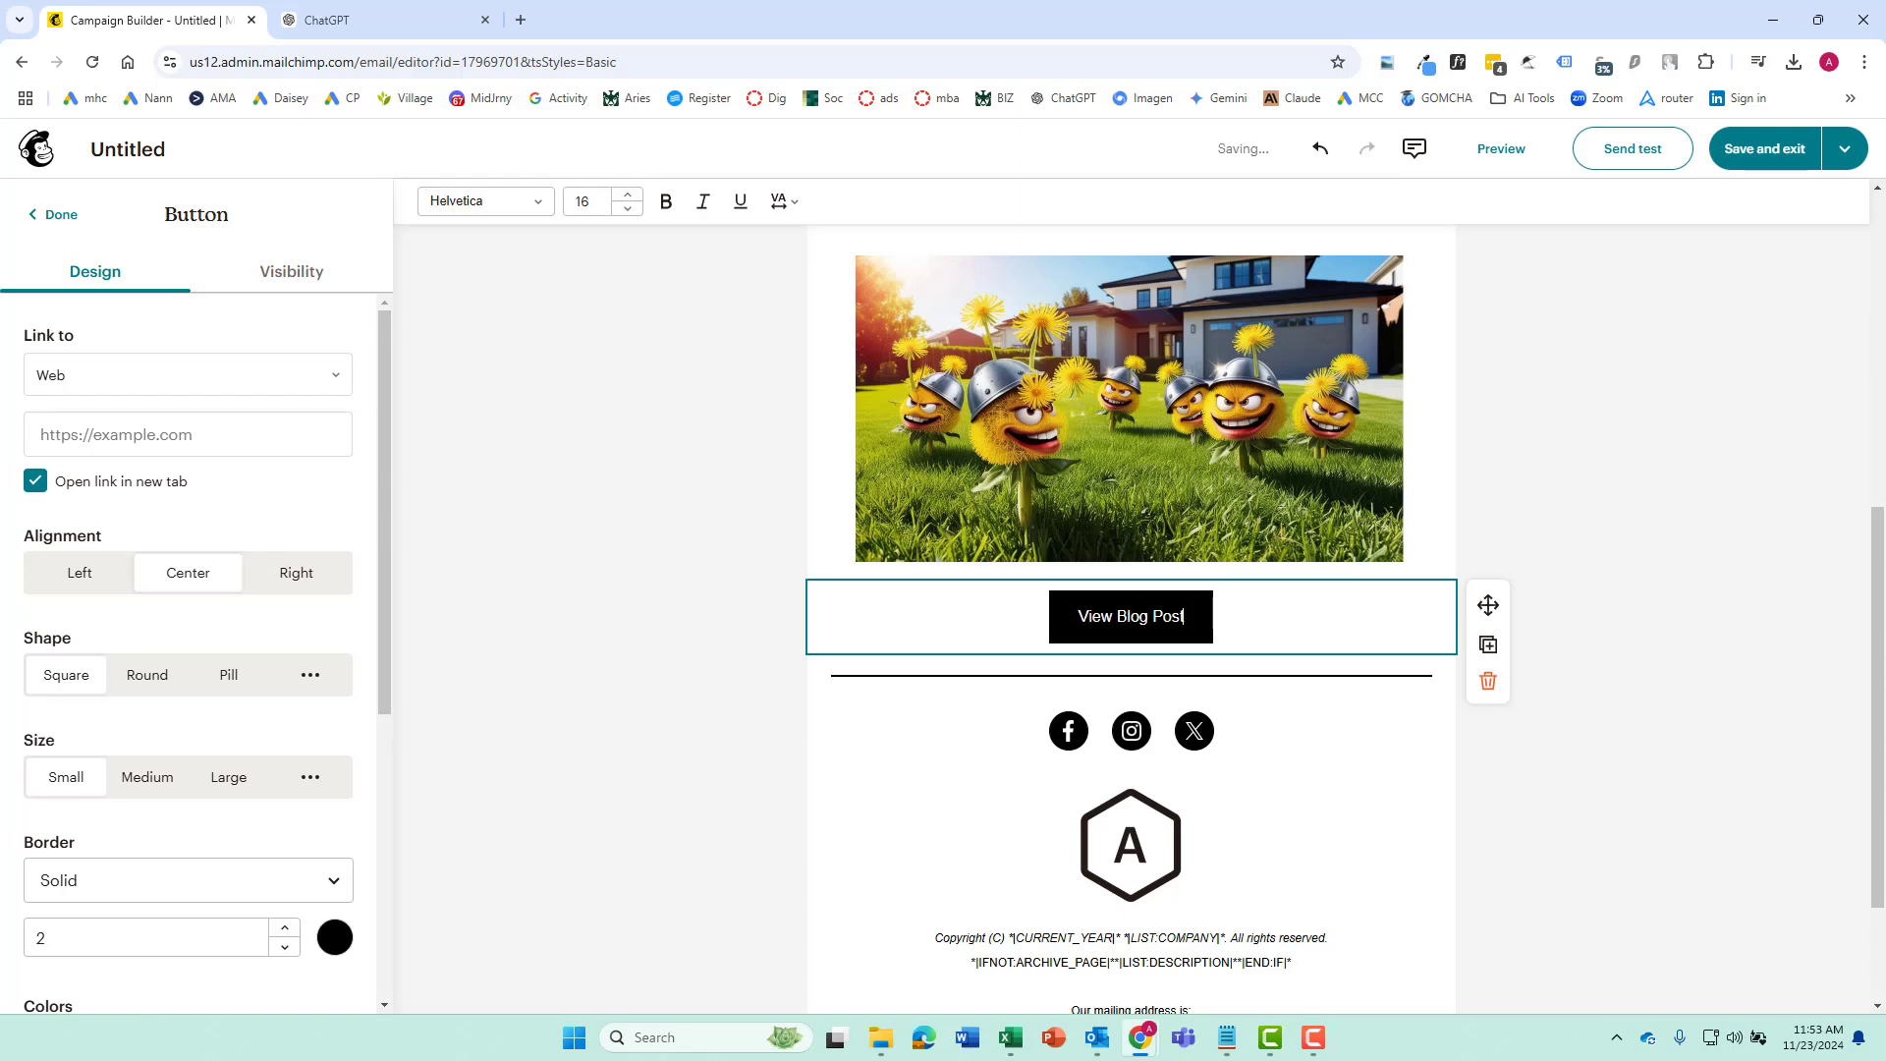
pyautogui.click(1325, 866)
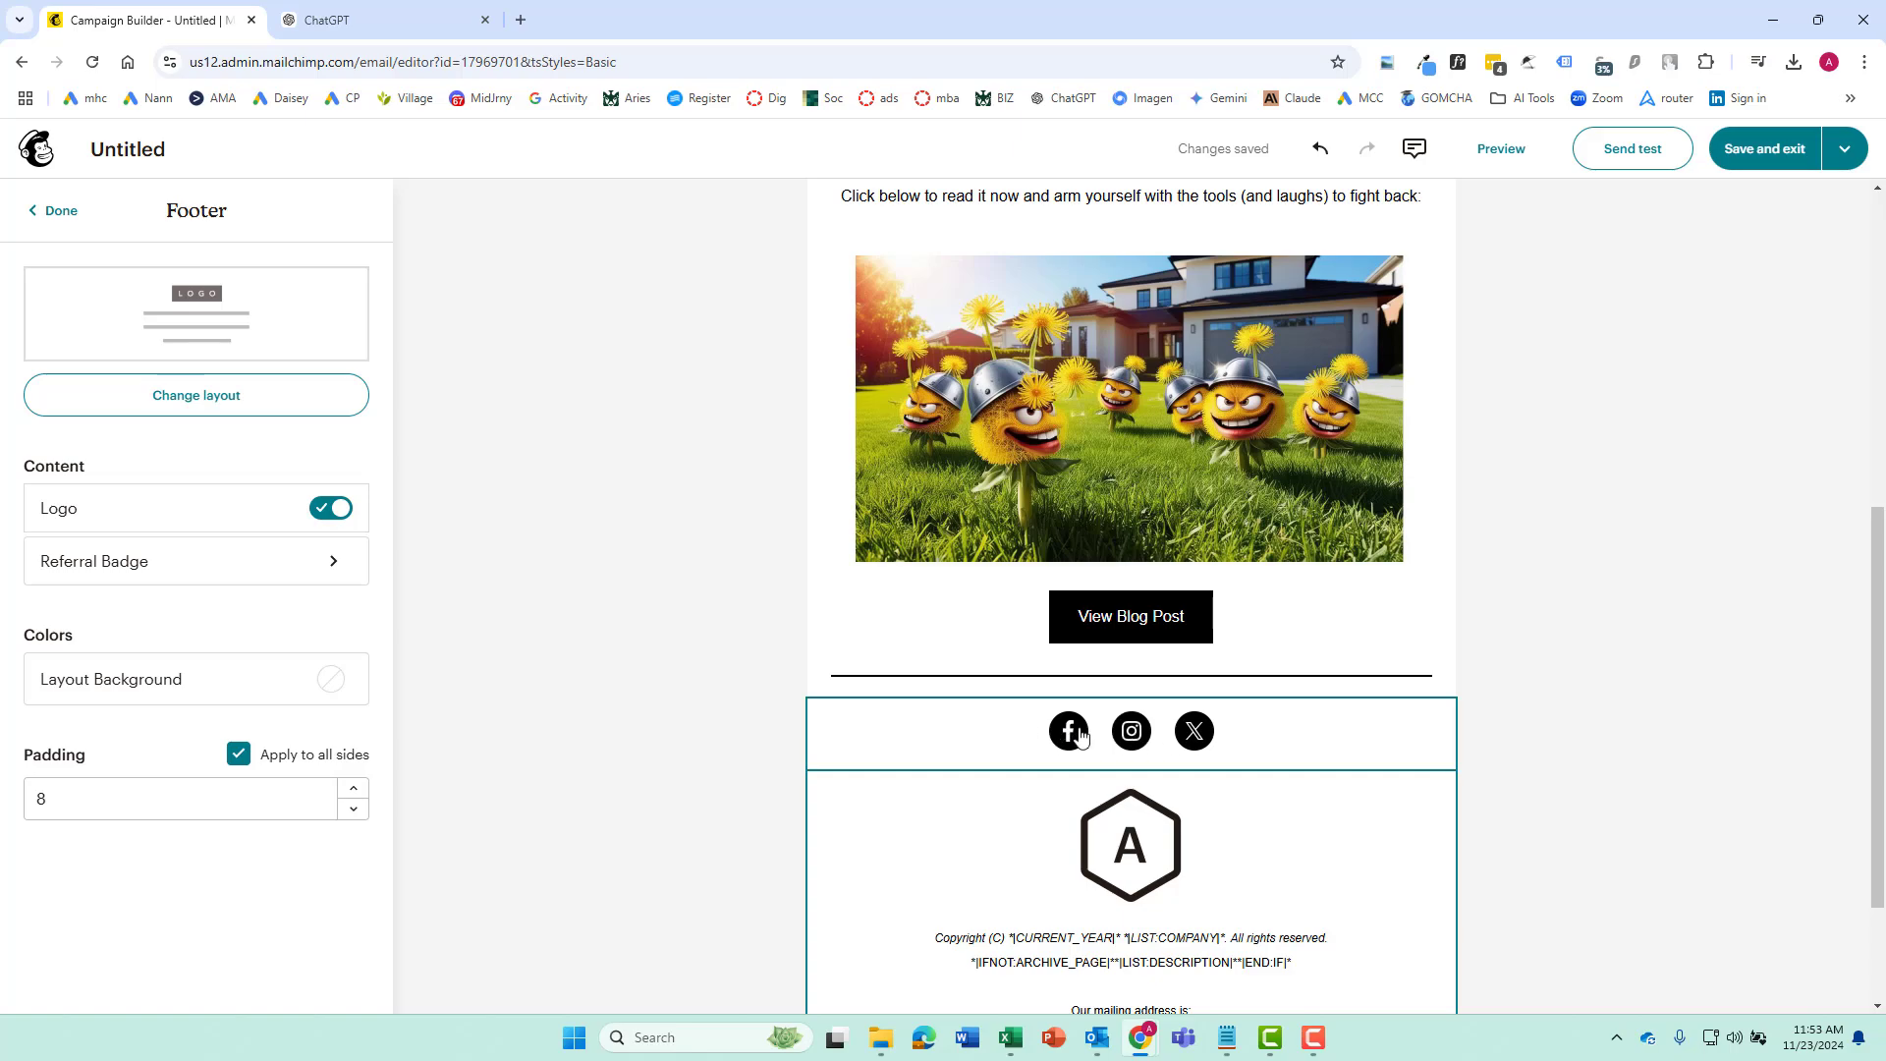
# Check the social links block's settings, review the whole email, and open its desktop preview to look through the layout.
pyautogui.click(1133, 737)
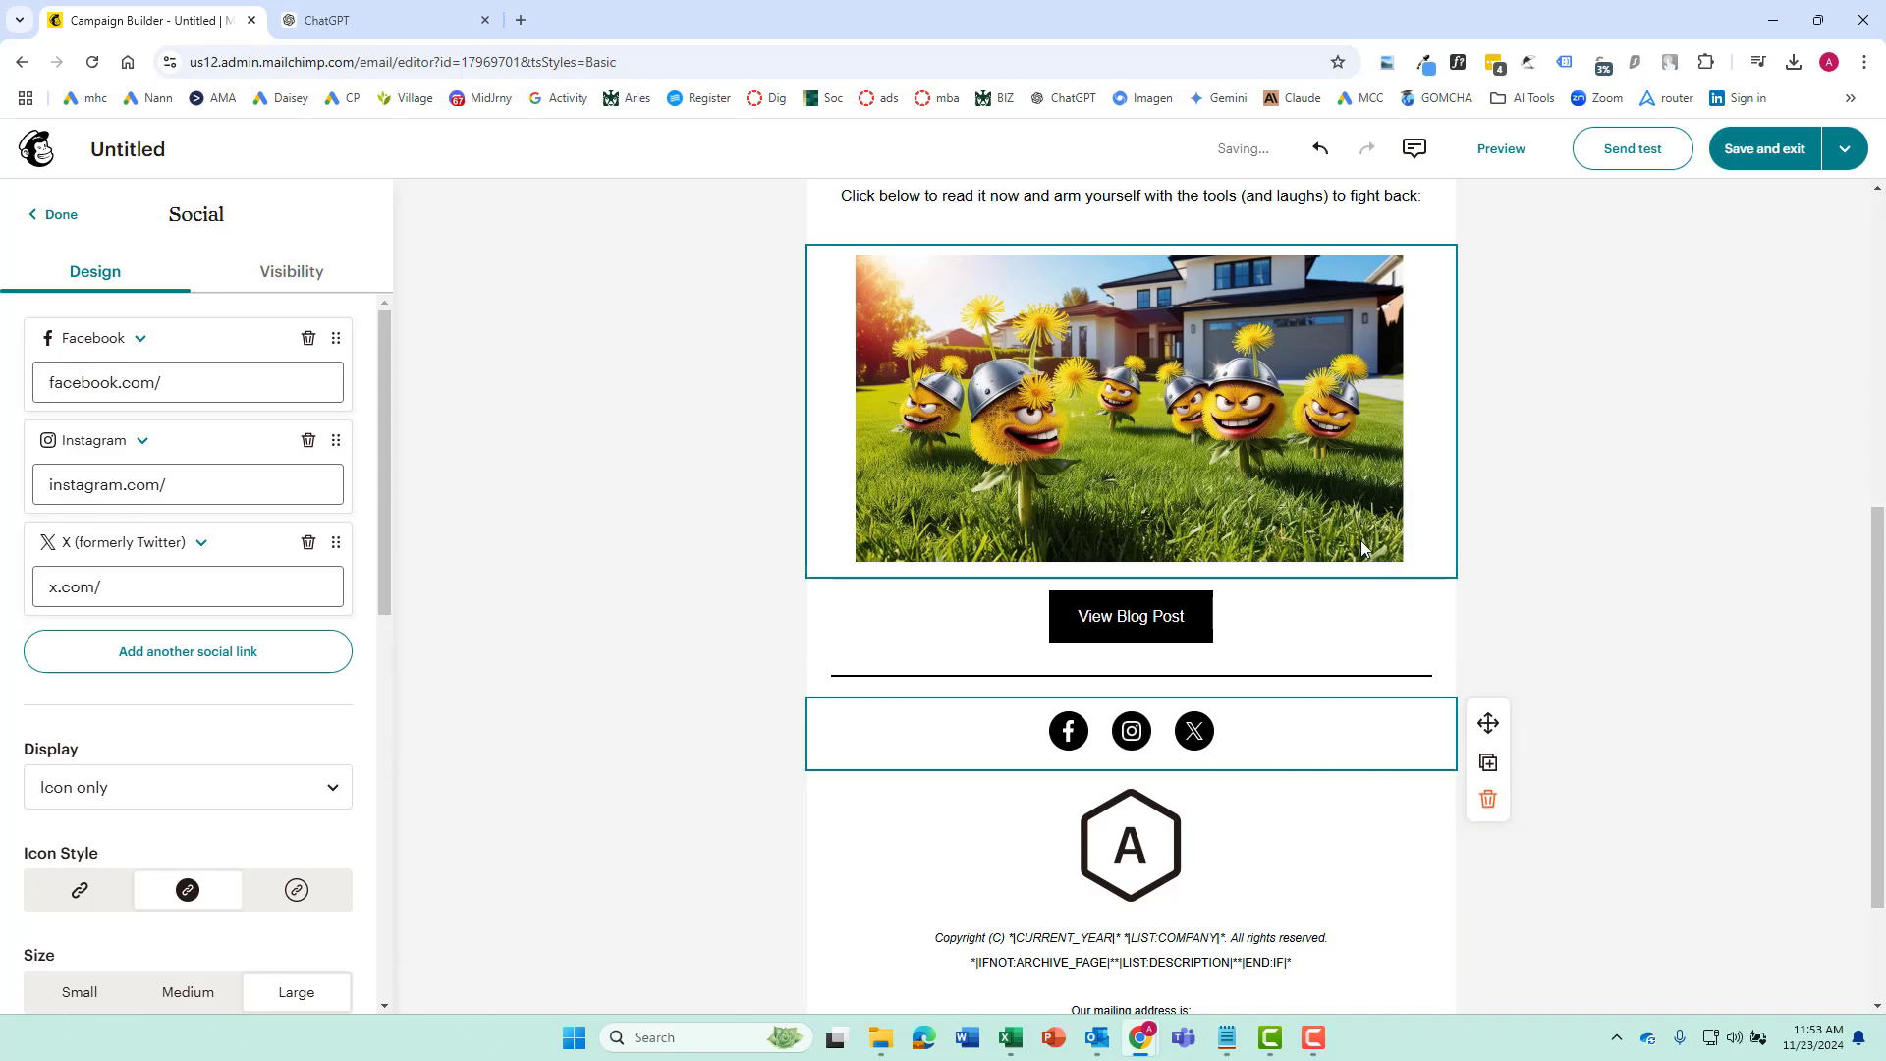
pyautogui.scroll(7, 1362, 543)
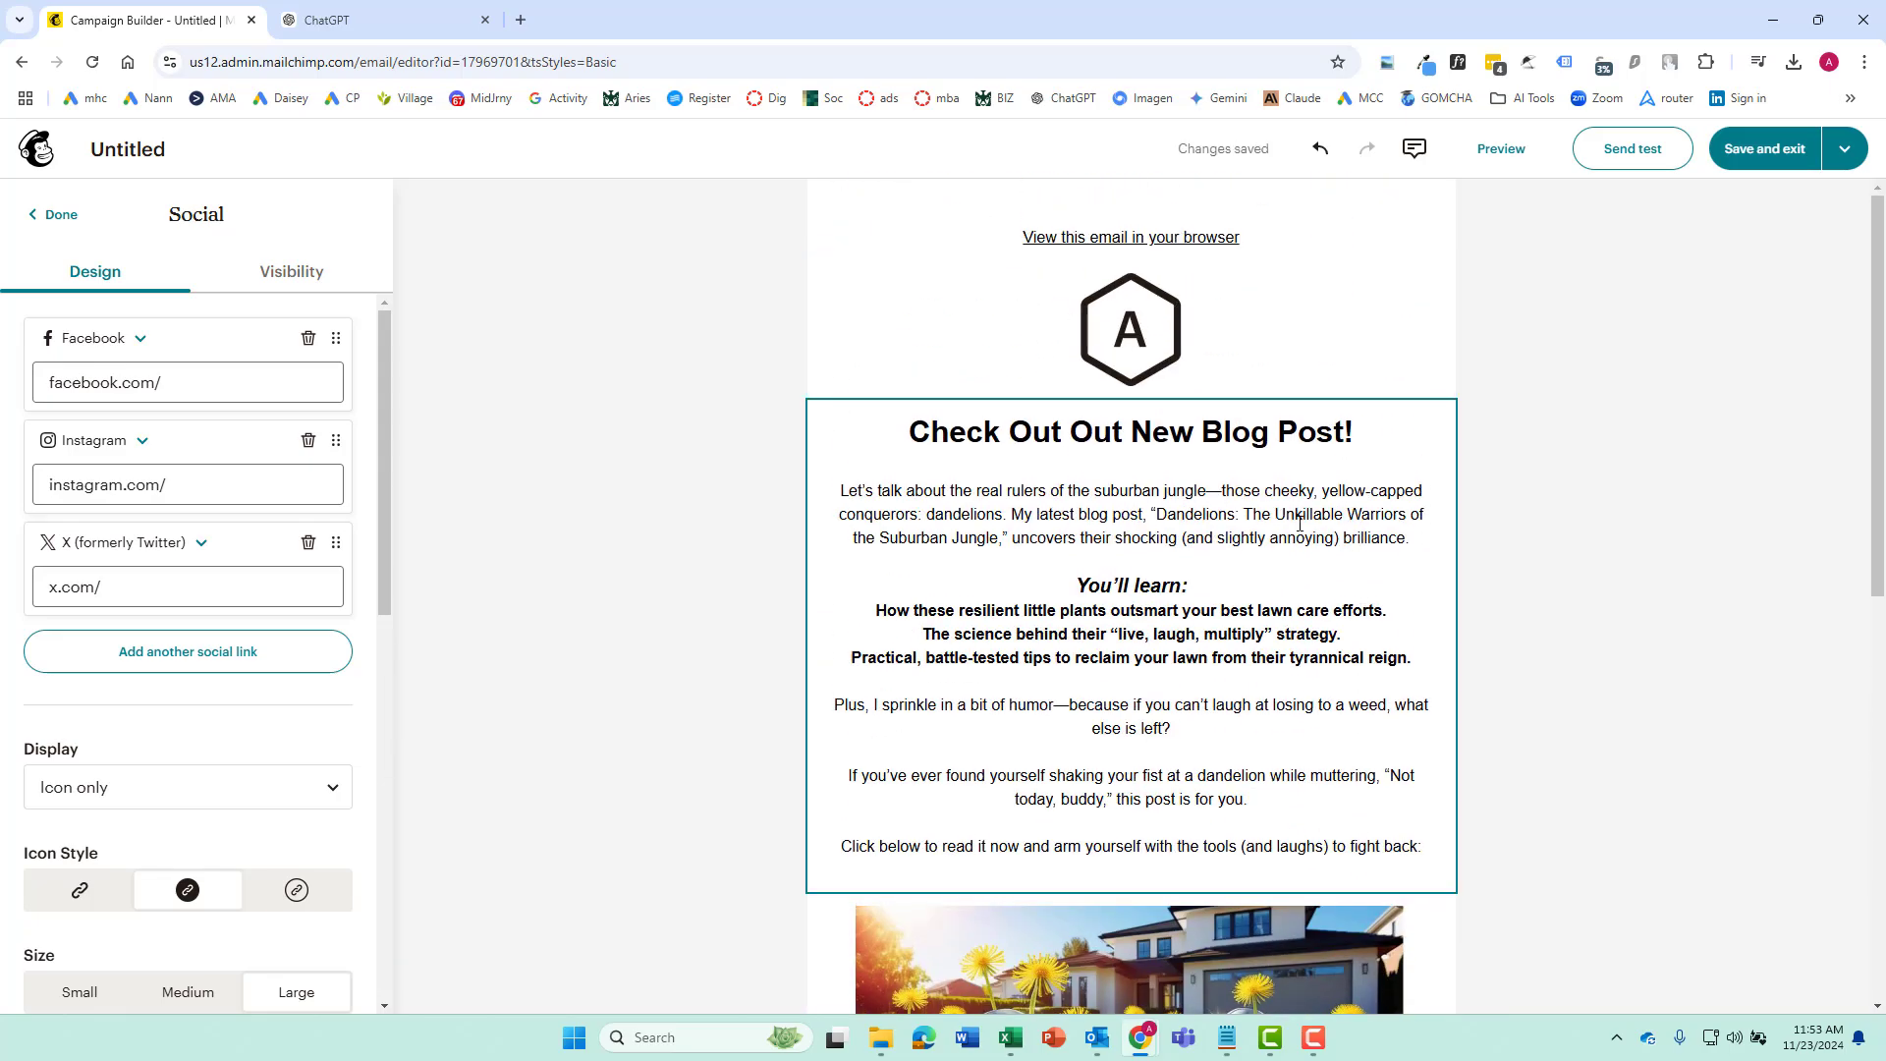
pyautogui.scroll(-8, 1179, 442)
pyautogui.scroll(8, 1322, 600)
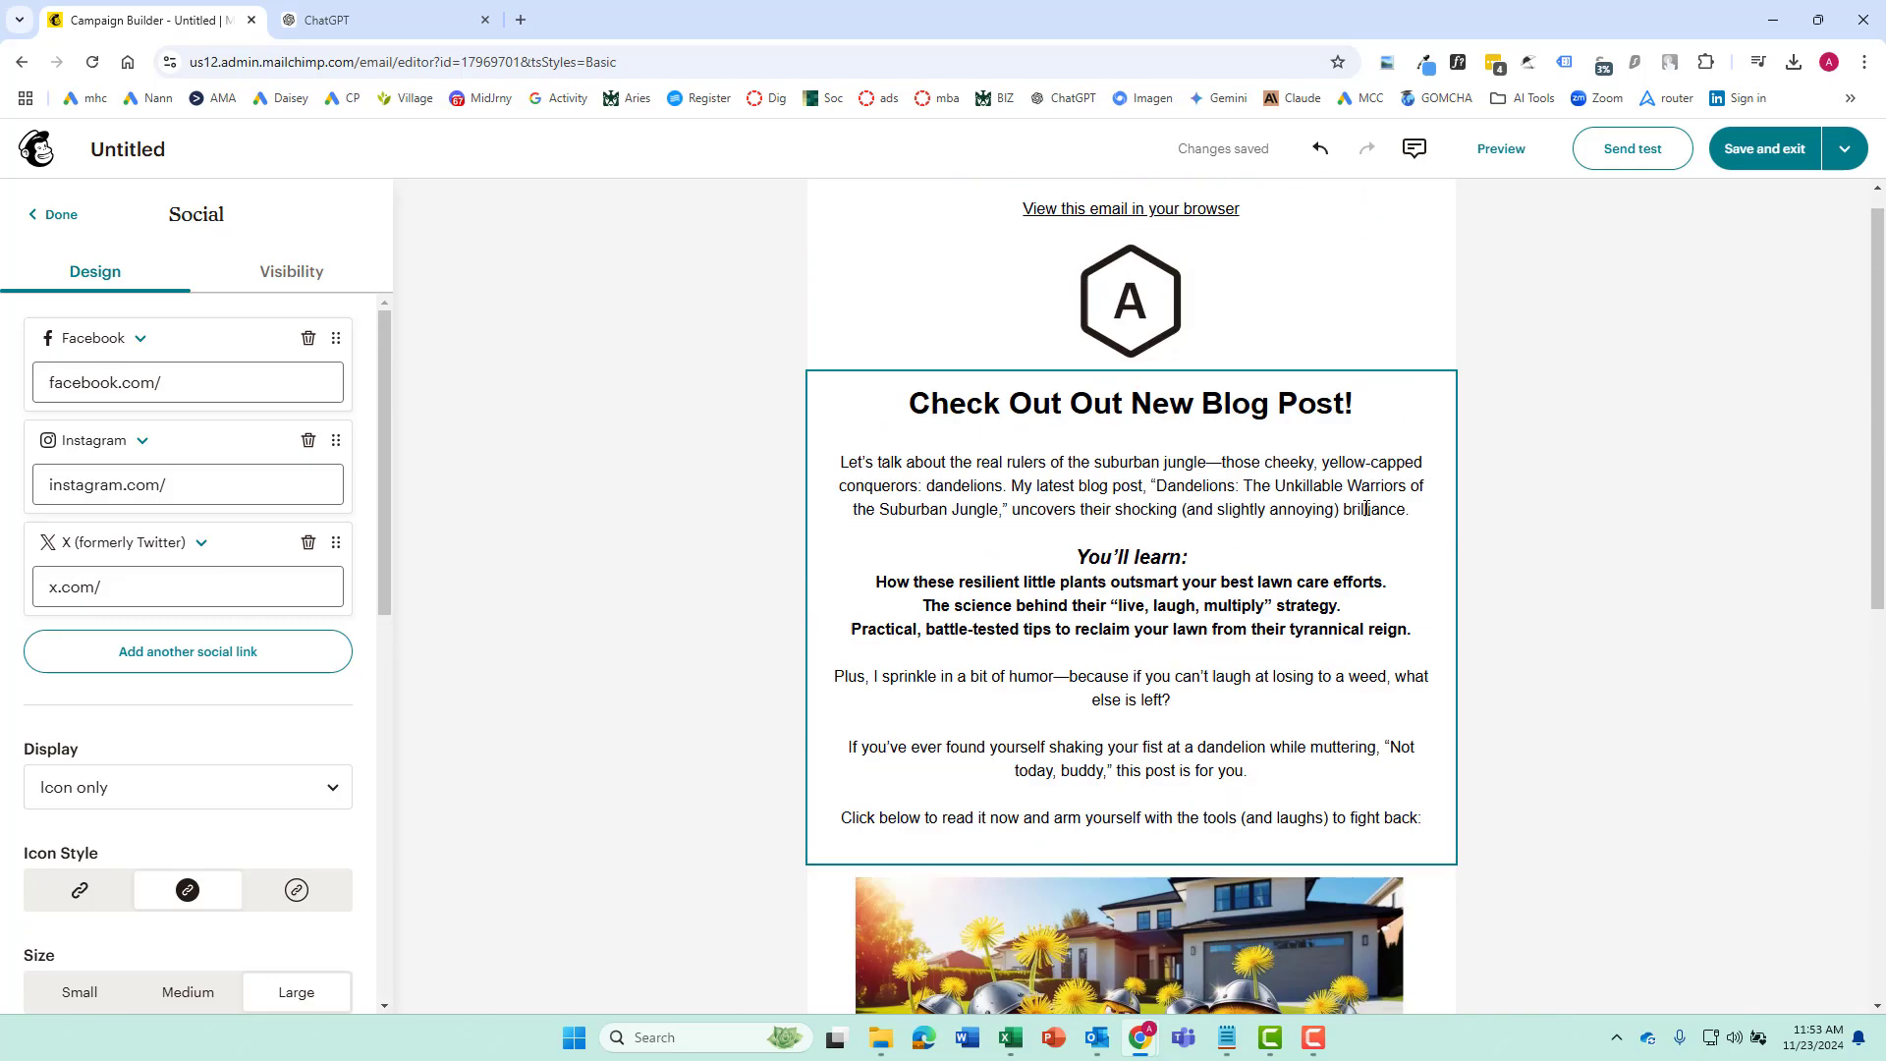
pyautogui.click(1516, 150)
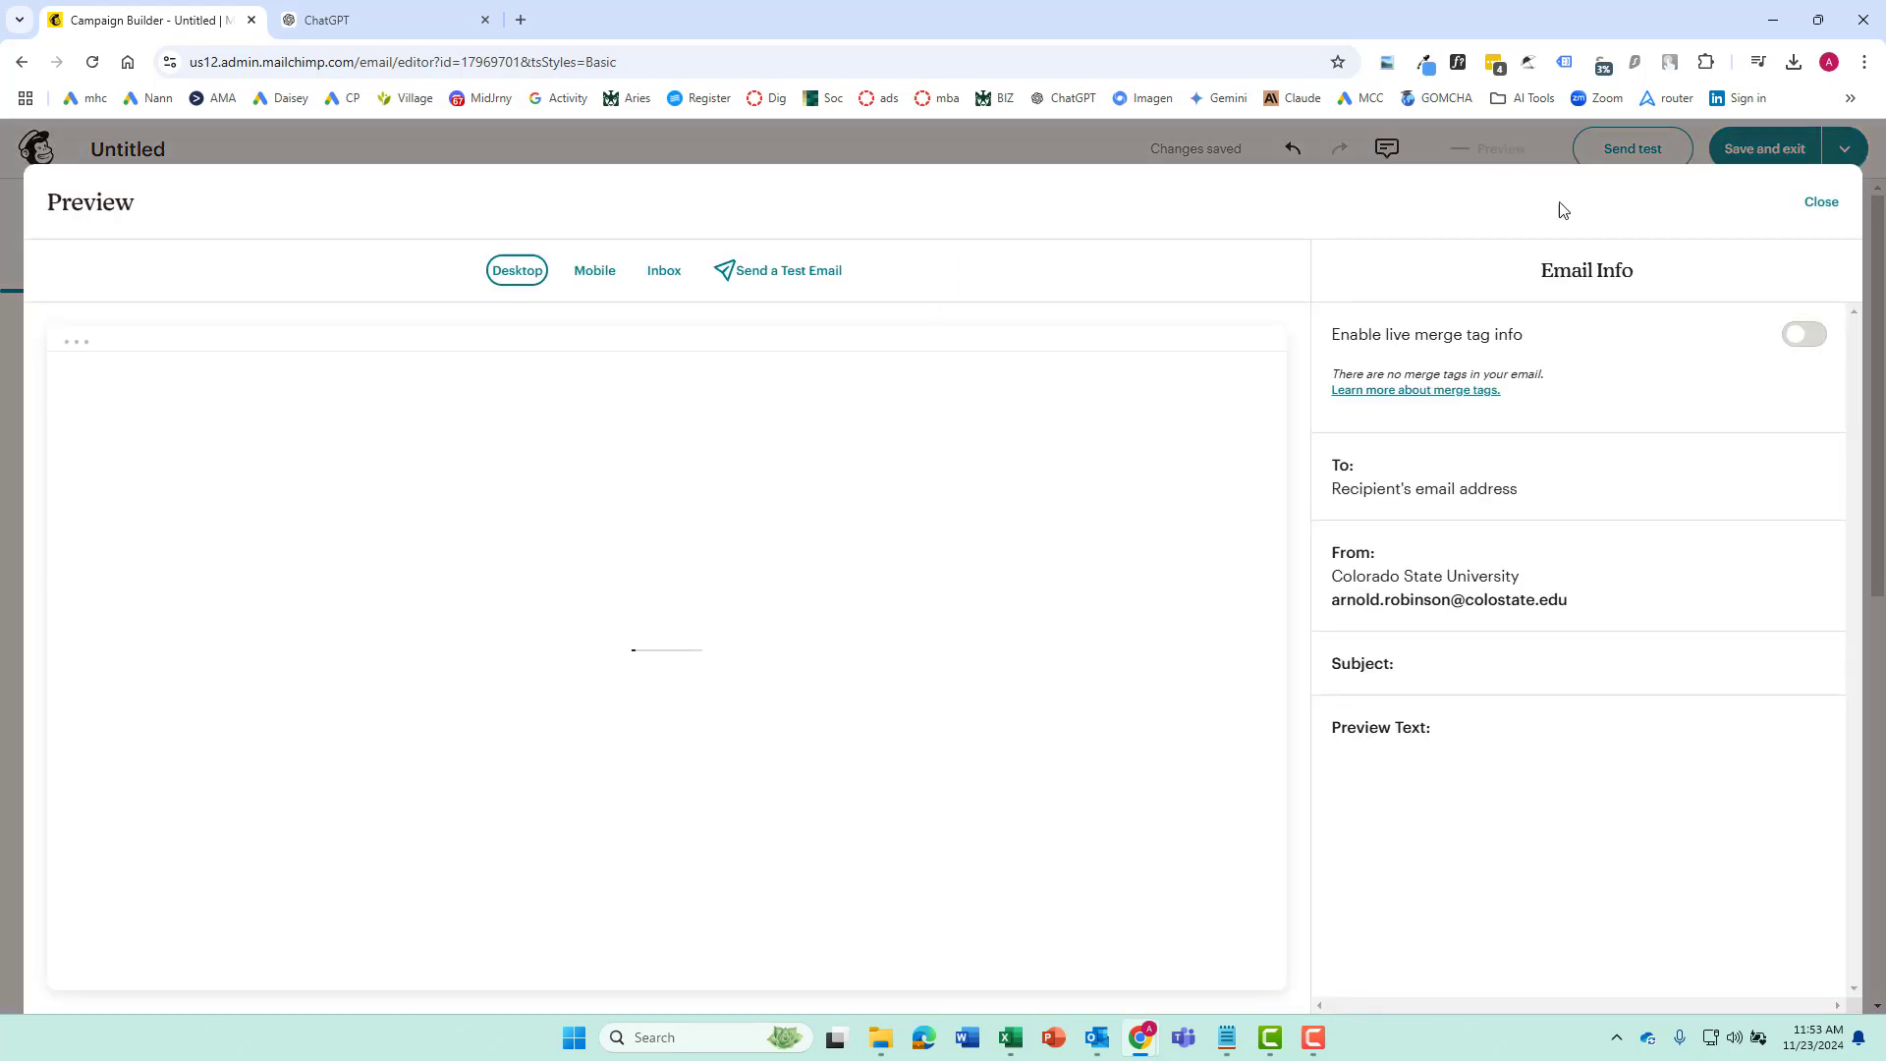
pyautogui.scroll(-7, 736, 534)
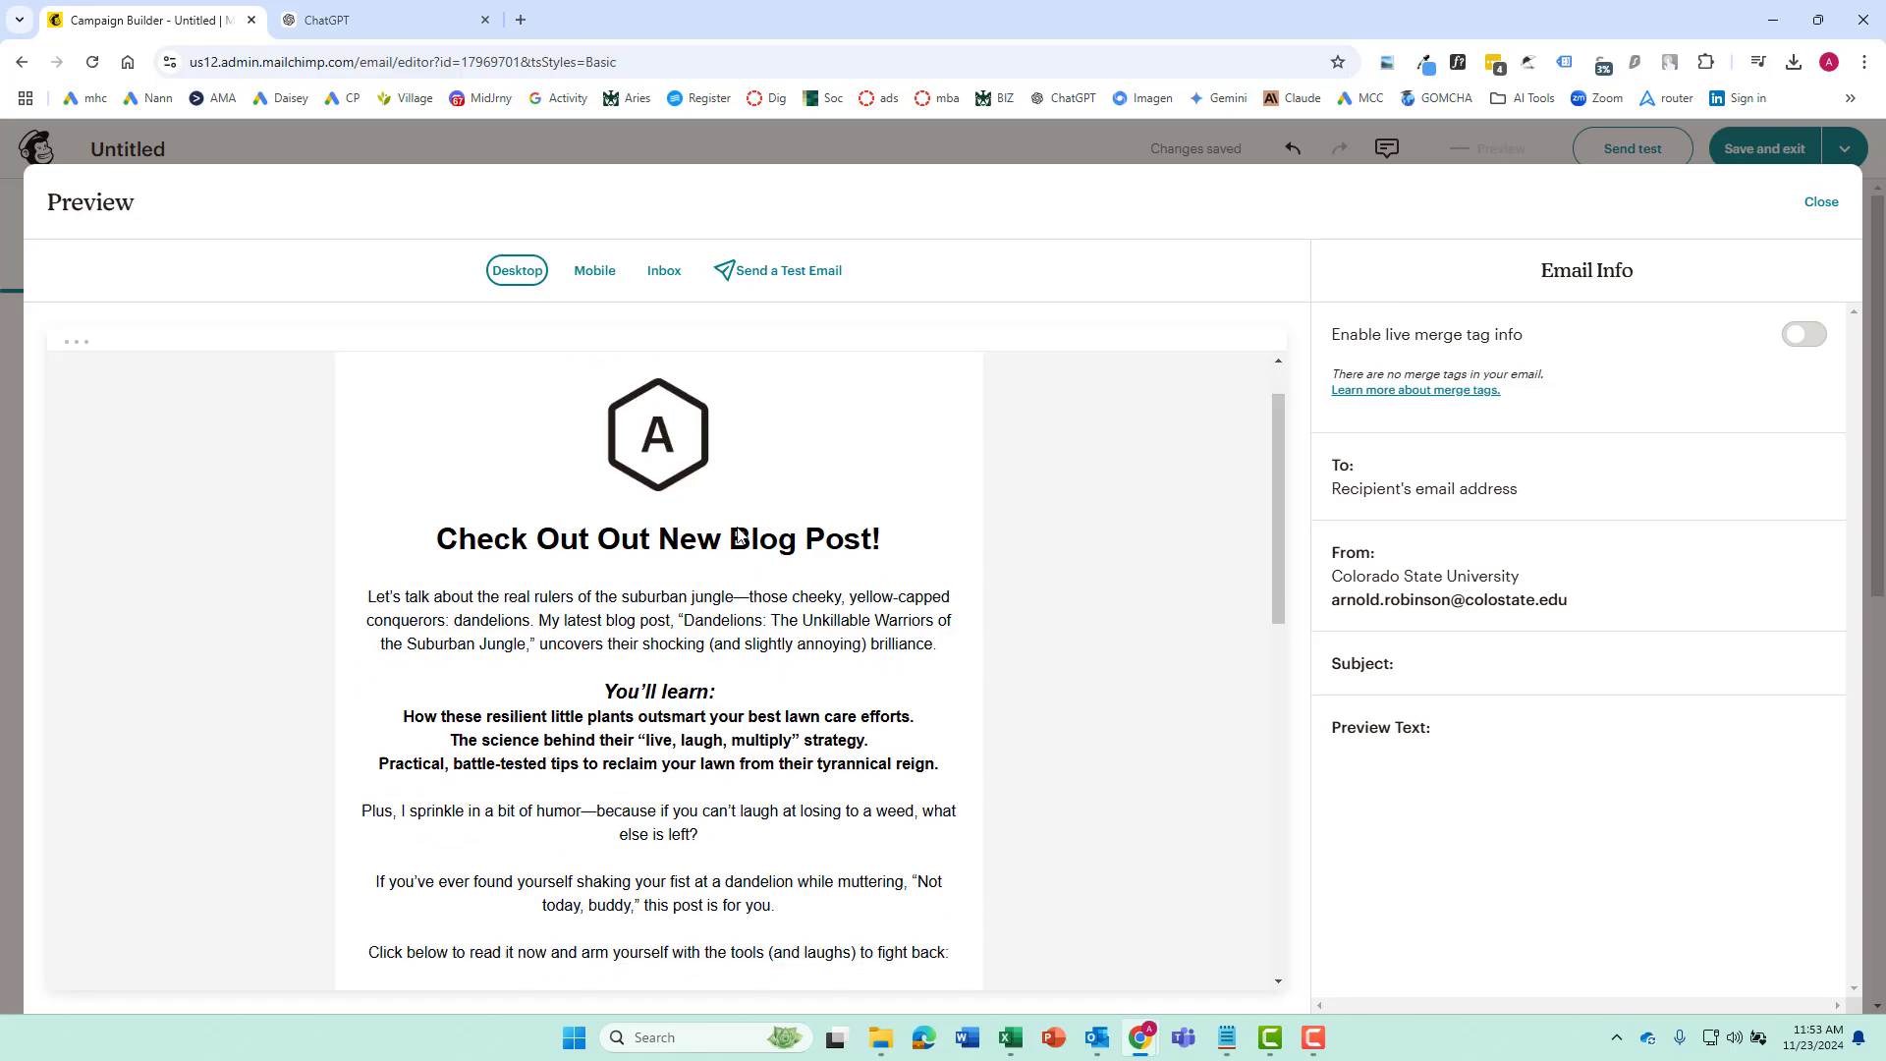
# Look over the desktop preview of the email and send a test email to the prefilled recipient address.
pyautogui.scroll(8, 875, 587)
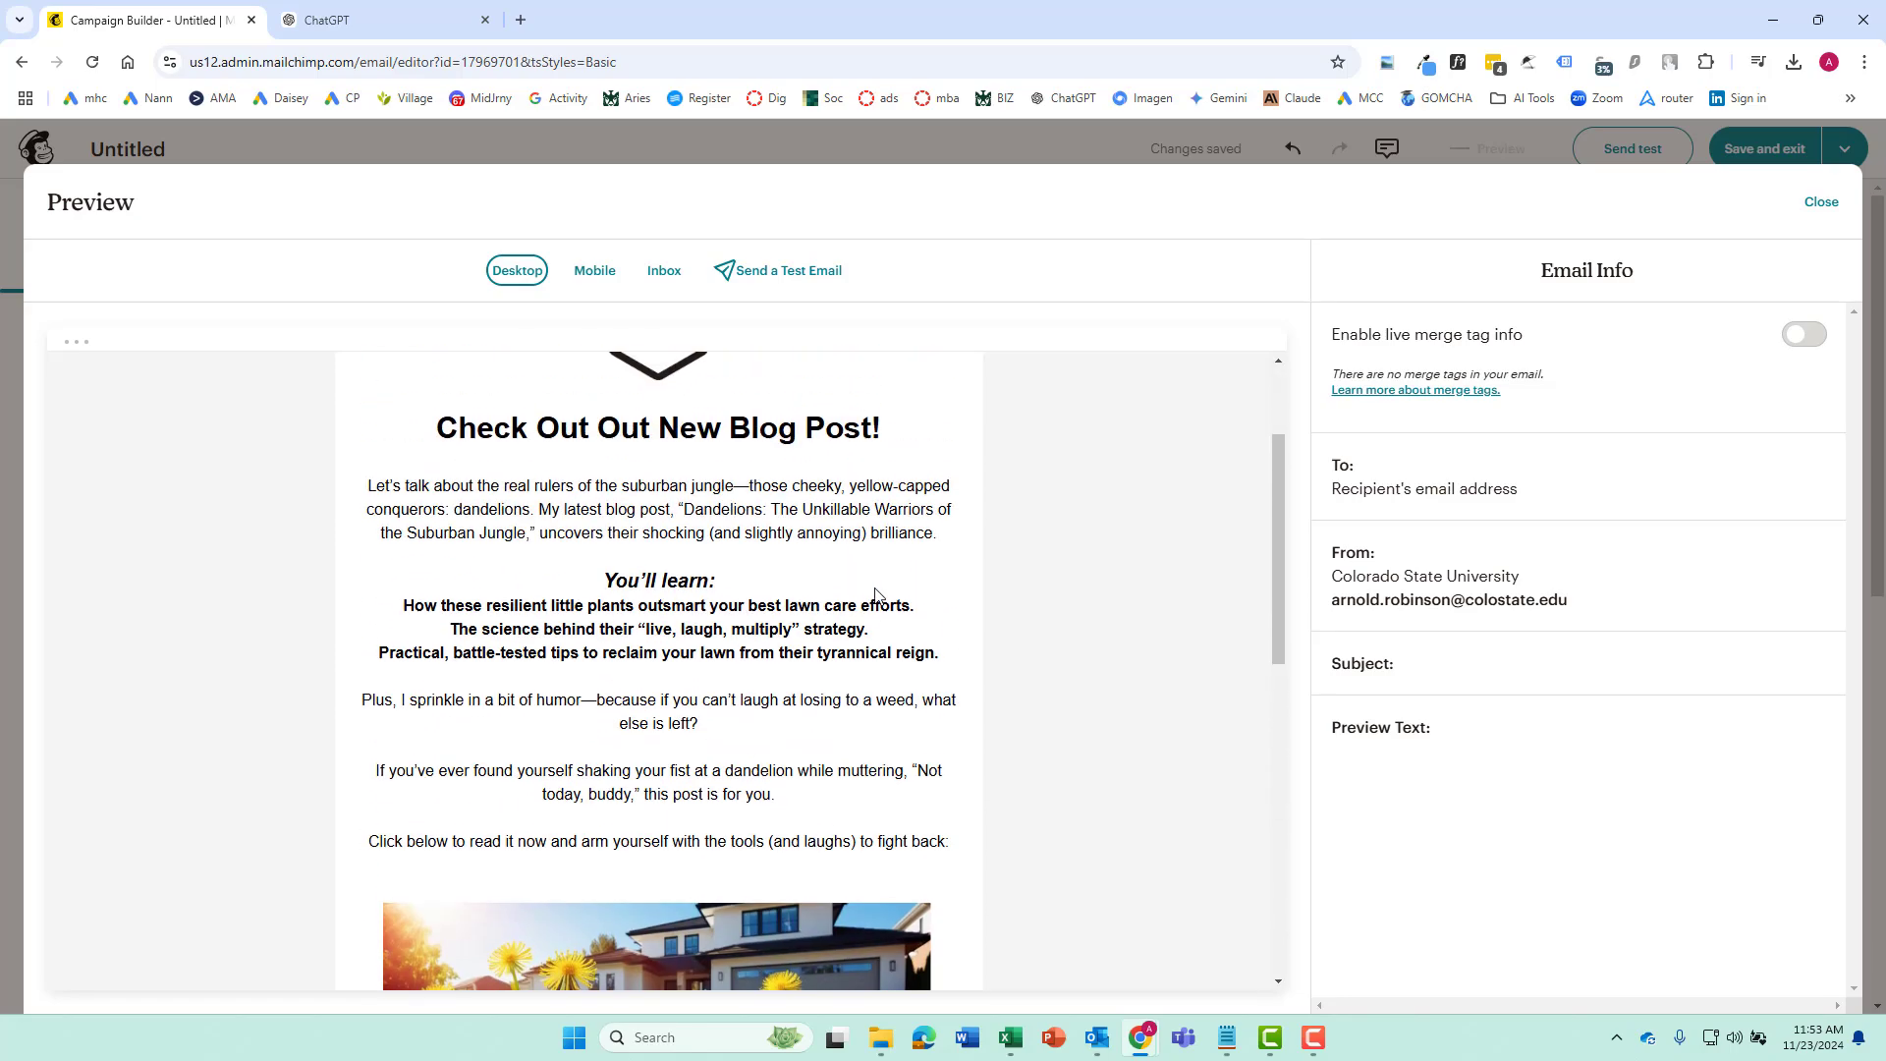
pyautogui.scroll(-10, 877, 596)
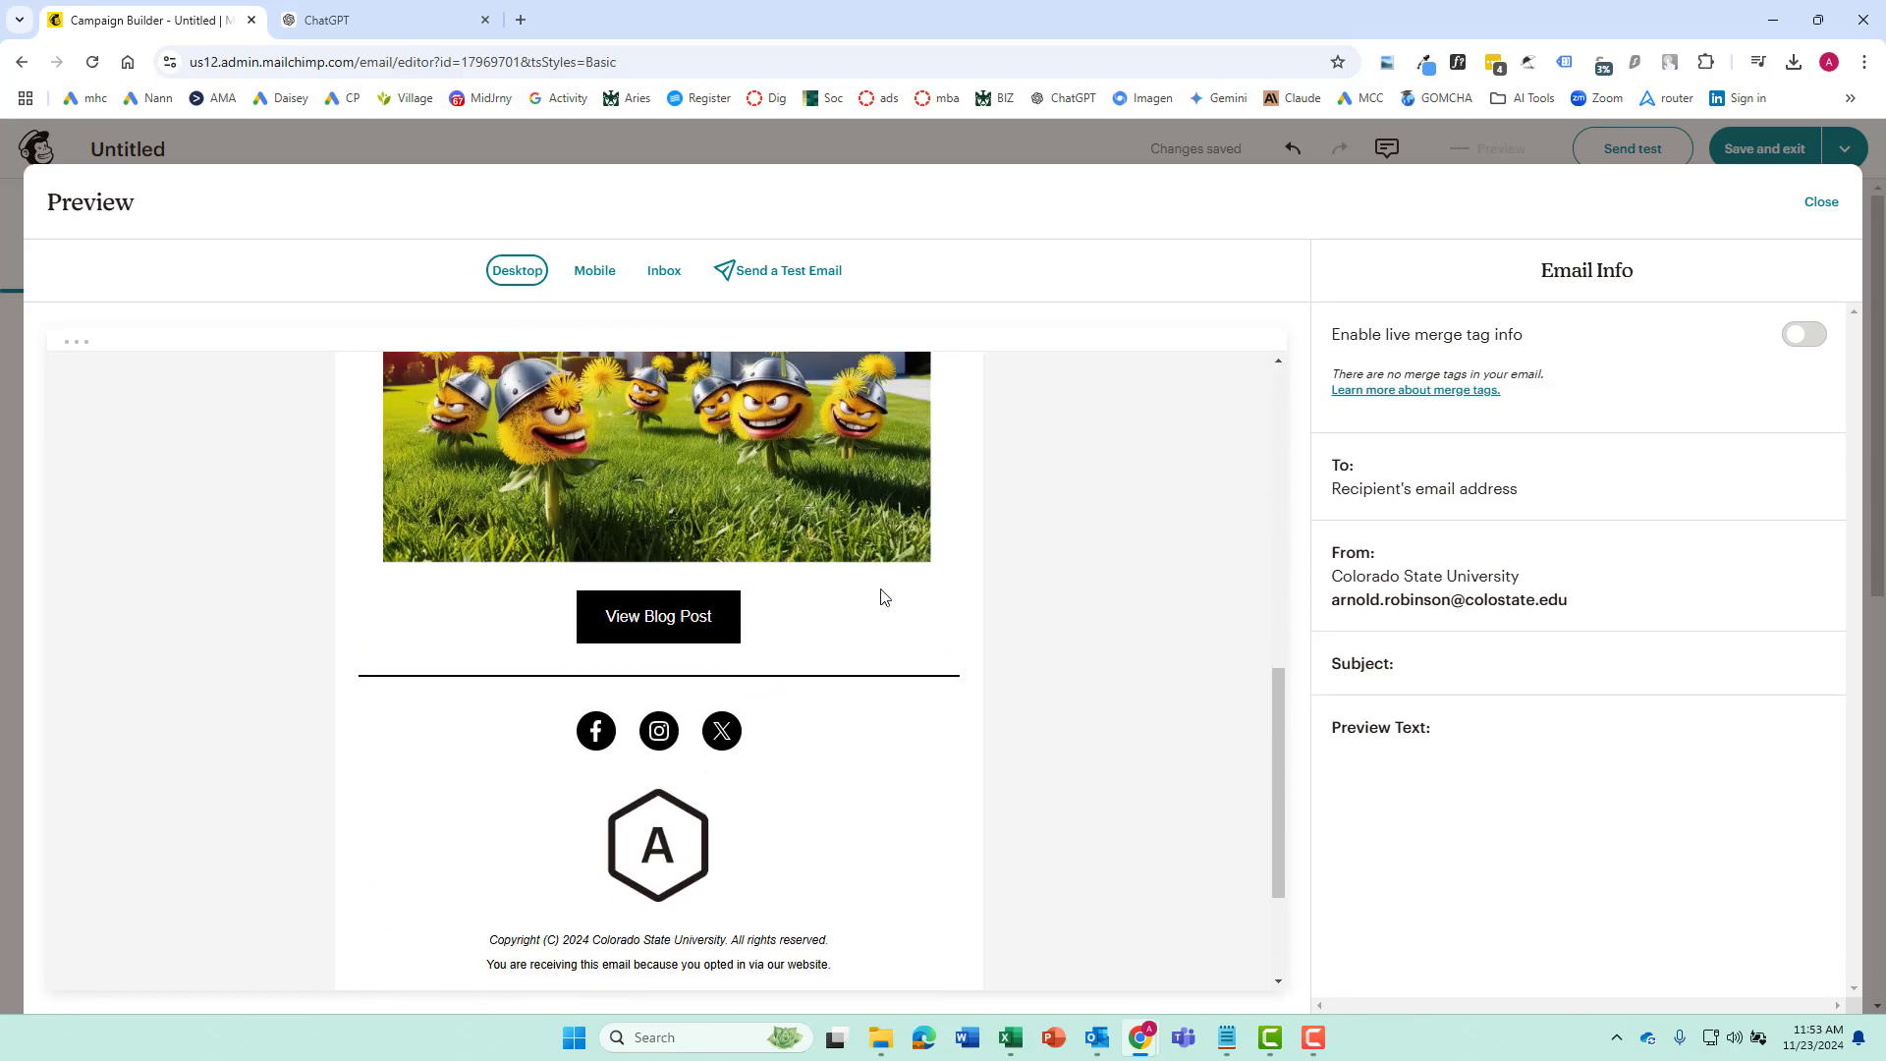
pyautogui.scroll(10, 831, 707)
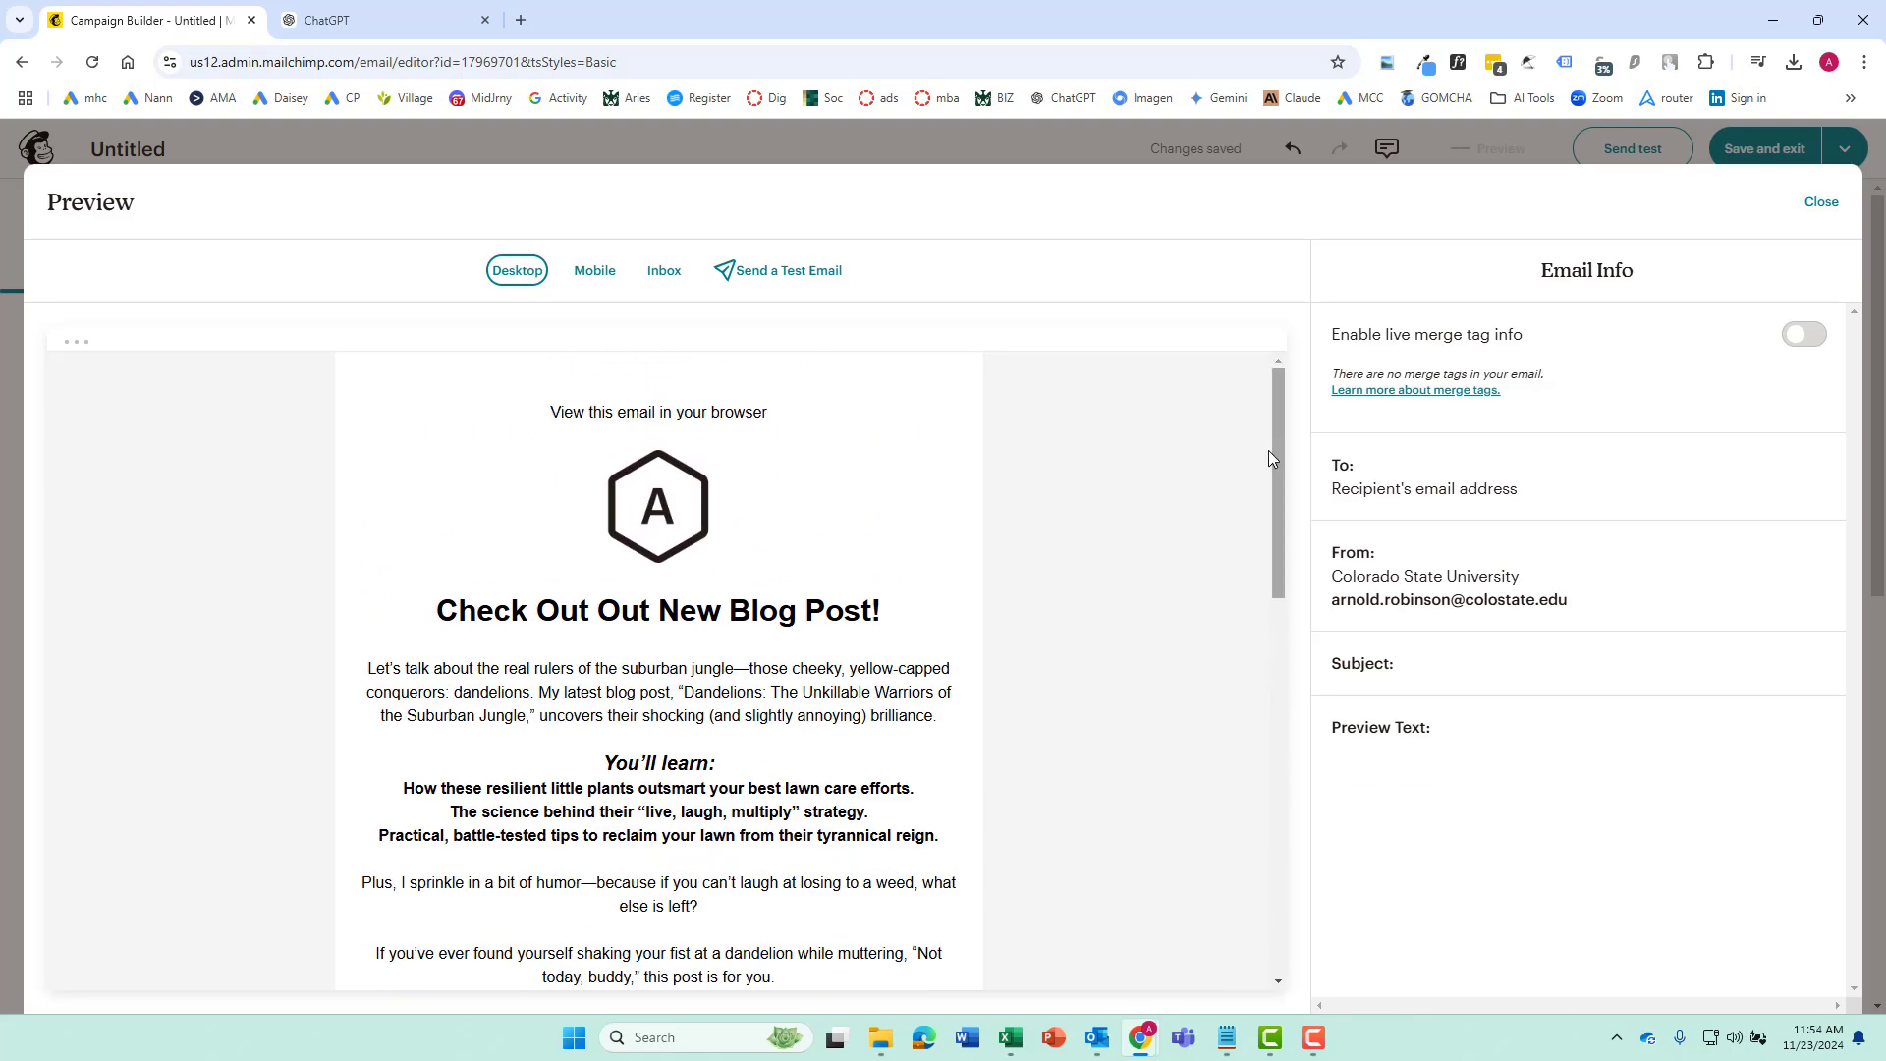
pyautogui.click(789, 279)
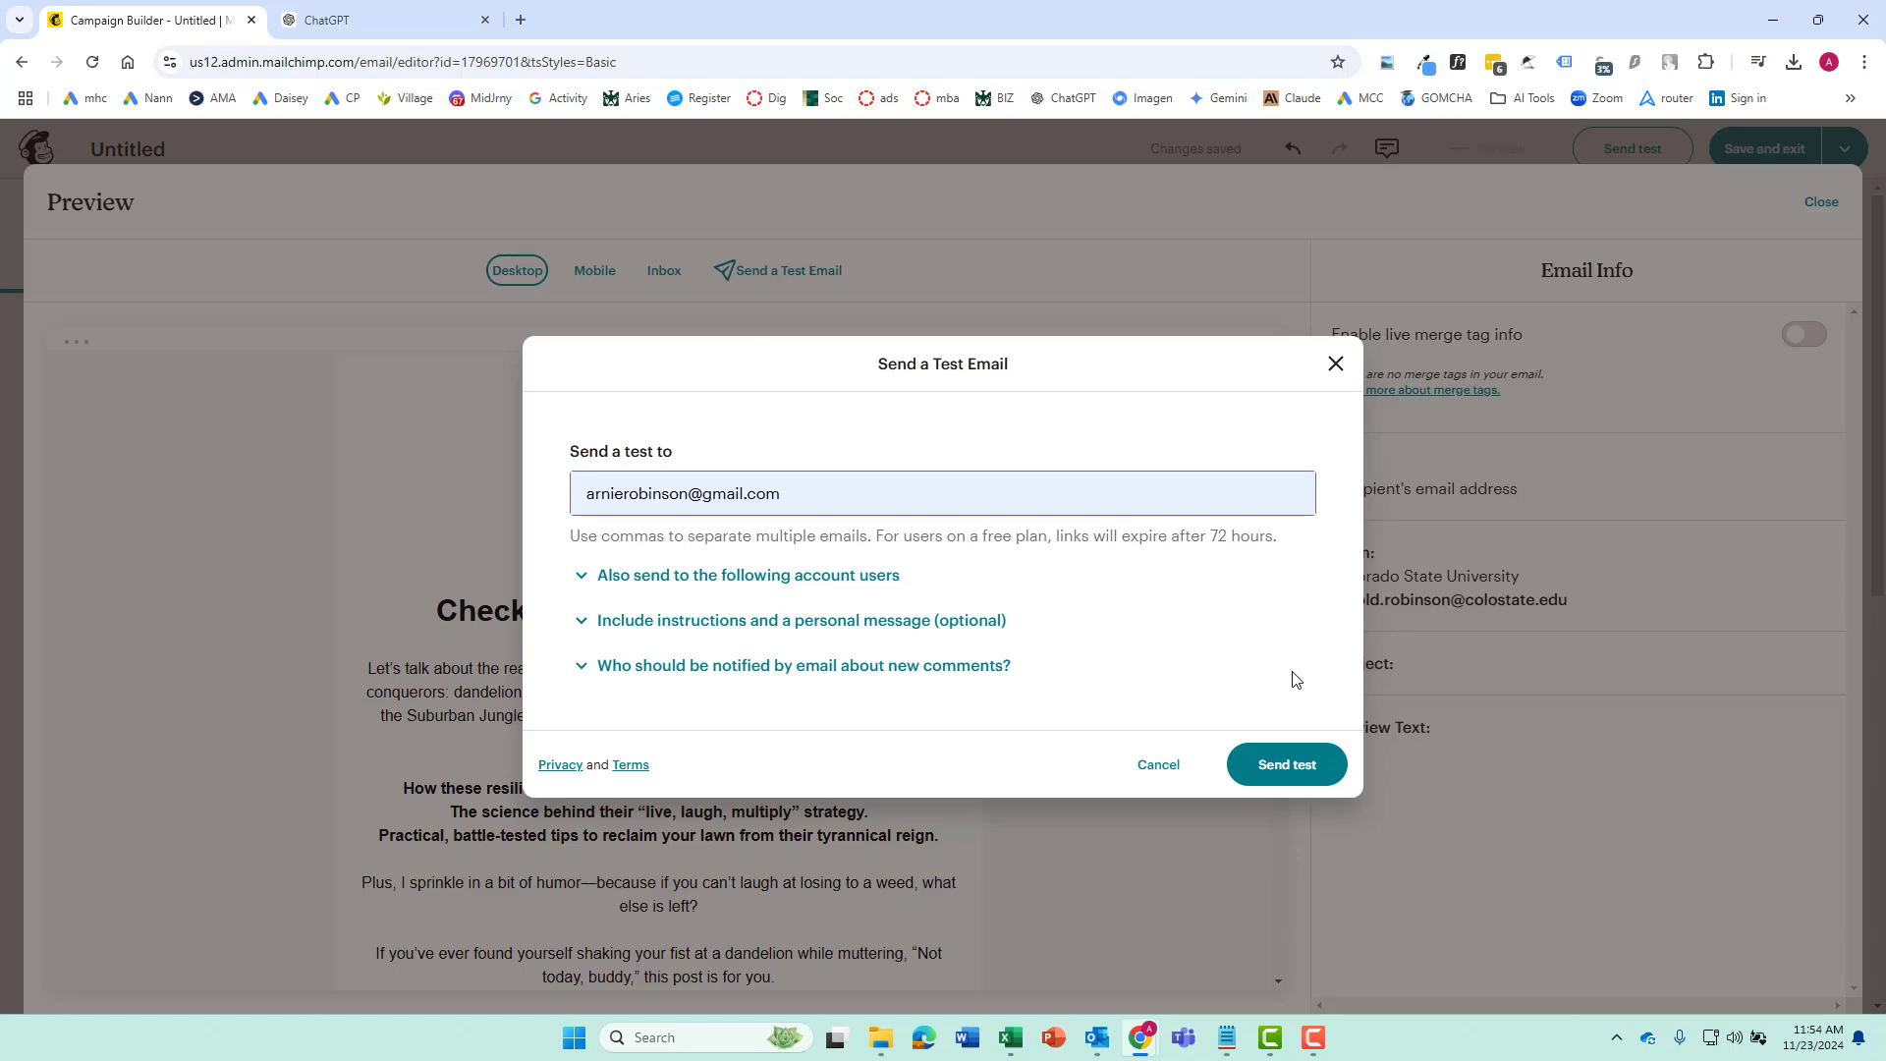
pyautogui.click(1311, 763)
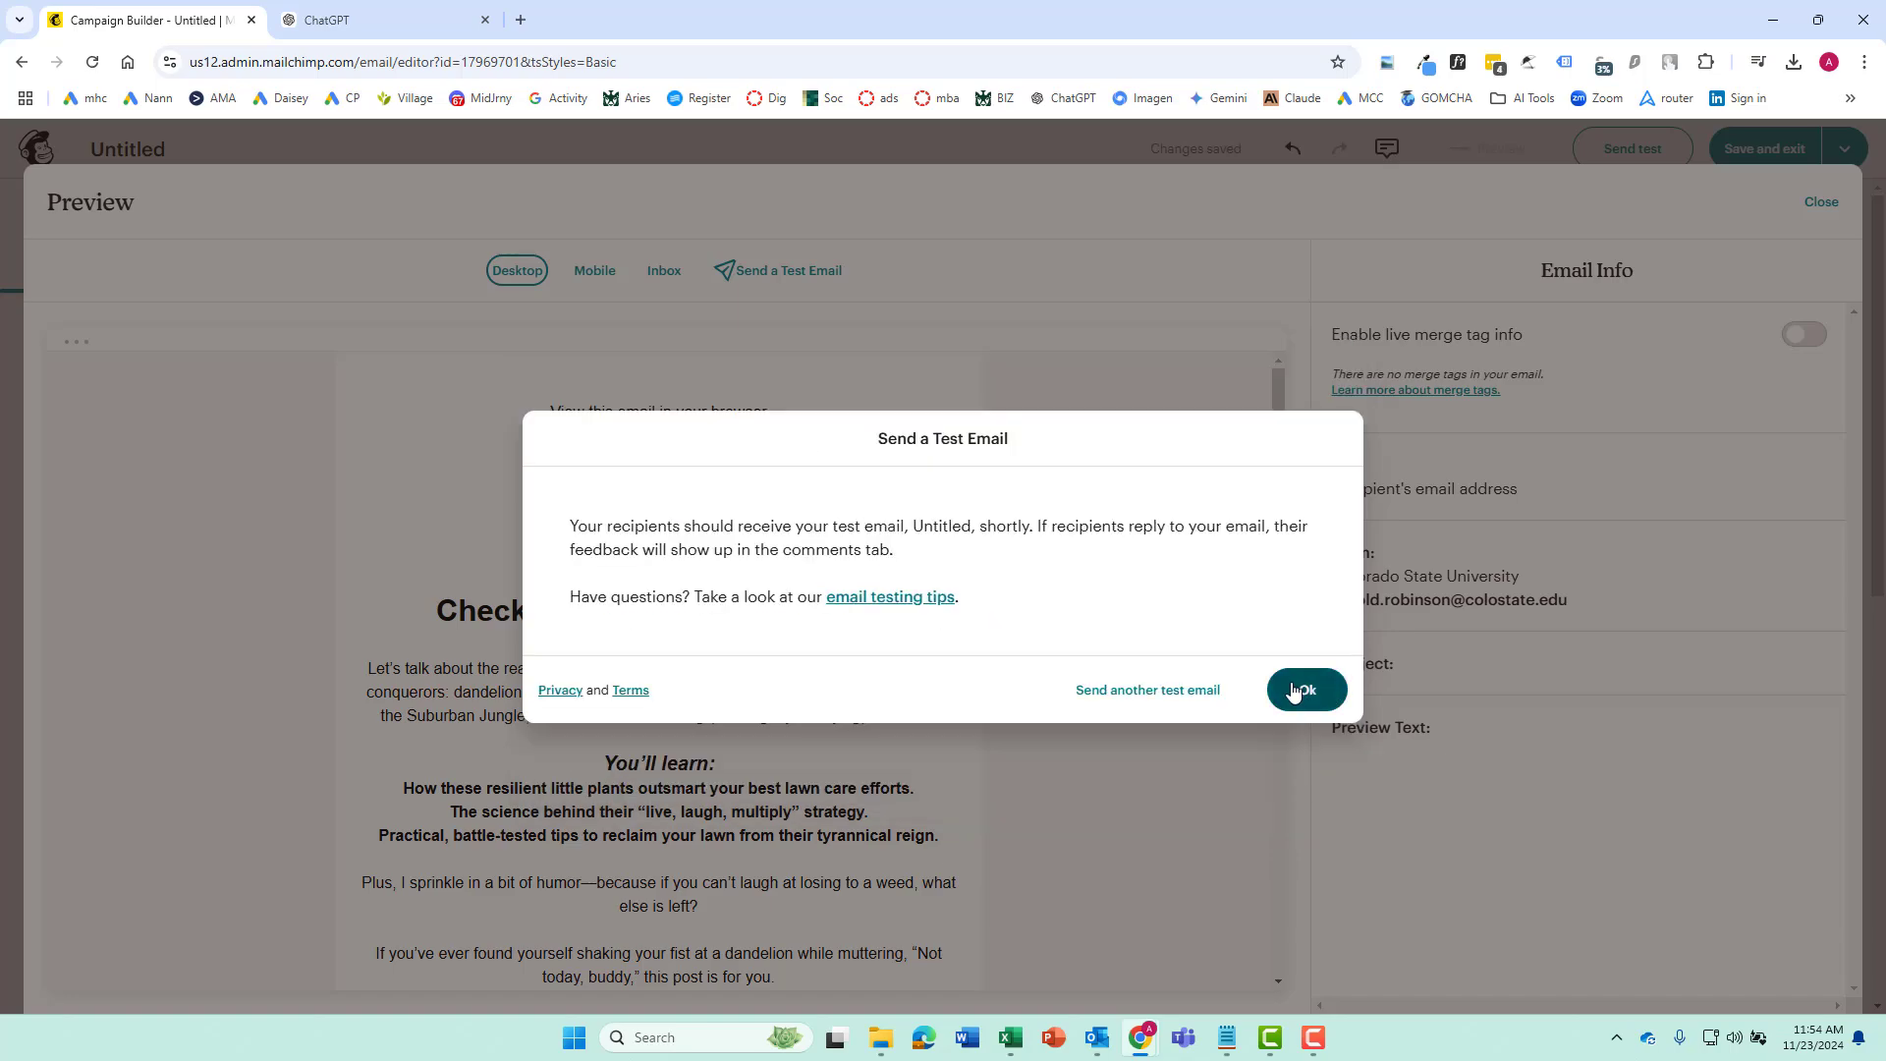
pyautogui.click(1306, 690)
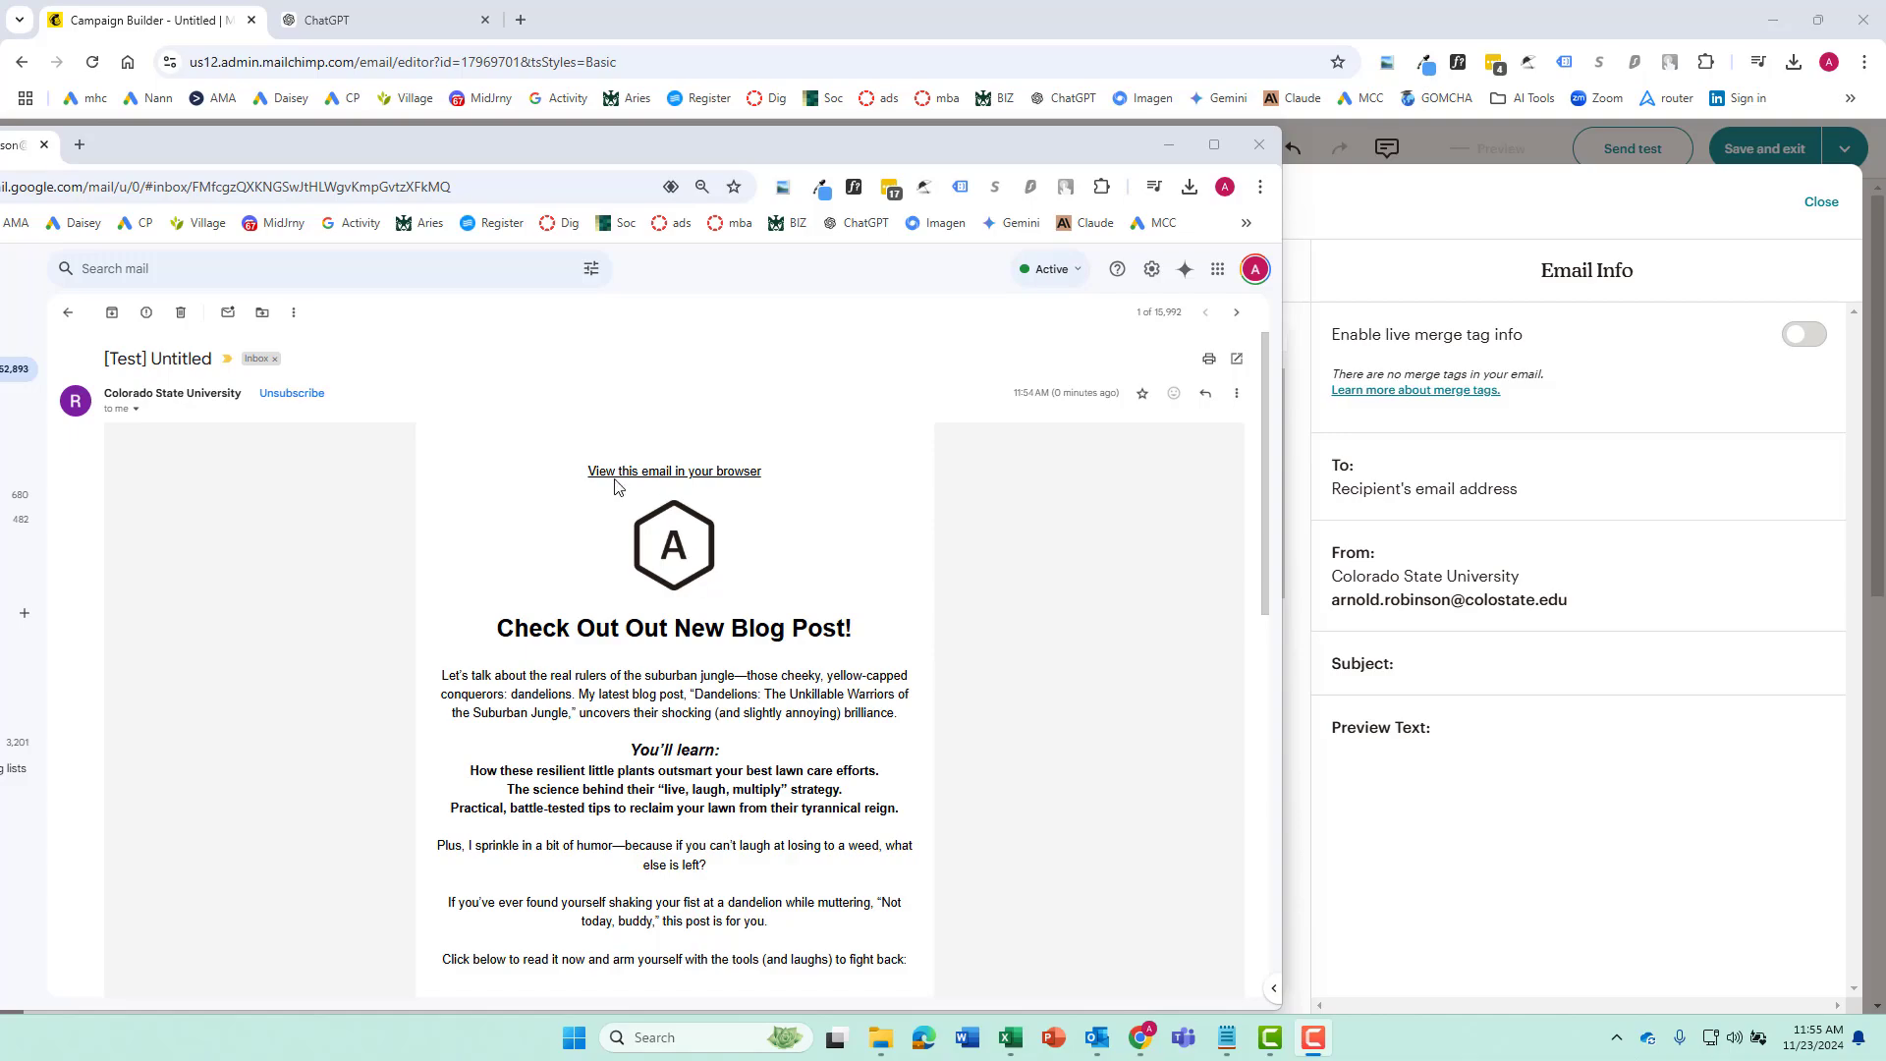
# Examine the received test email in Gmail from the heading to the footer, and put the mail window away.
pyautogui.scroll(-2, 643, 516)
pyautogui.scroll(1, 652, 485)
pyautogui.scroll(-2, 652, 485)
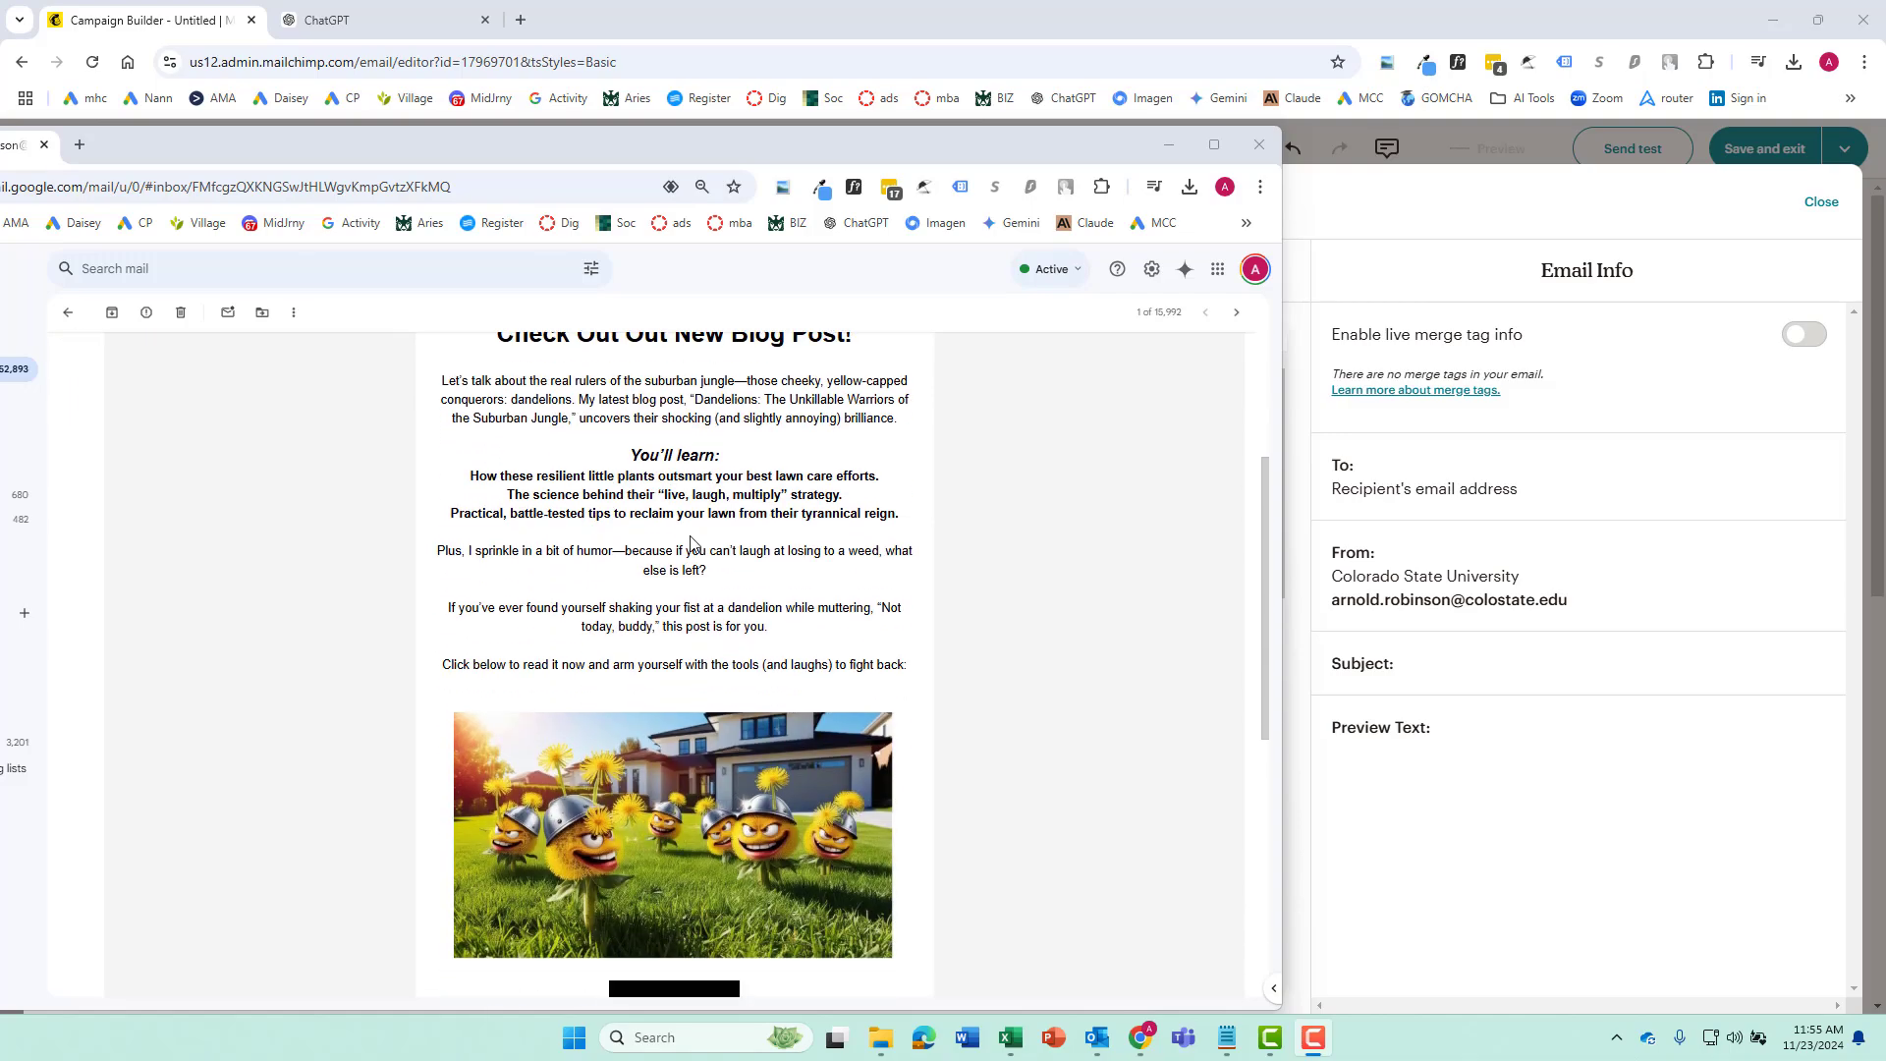
pyautogui.scroll(-3, 699, 700)
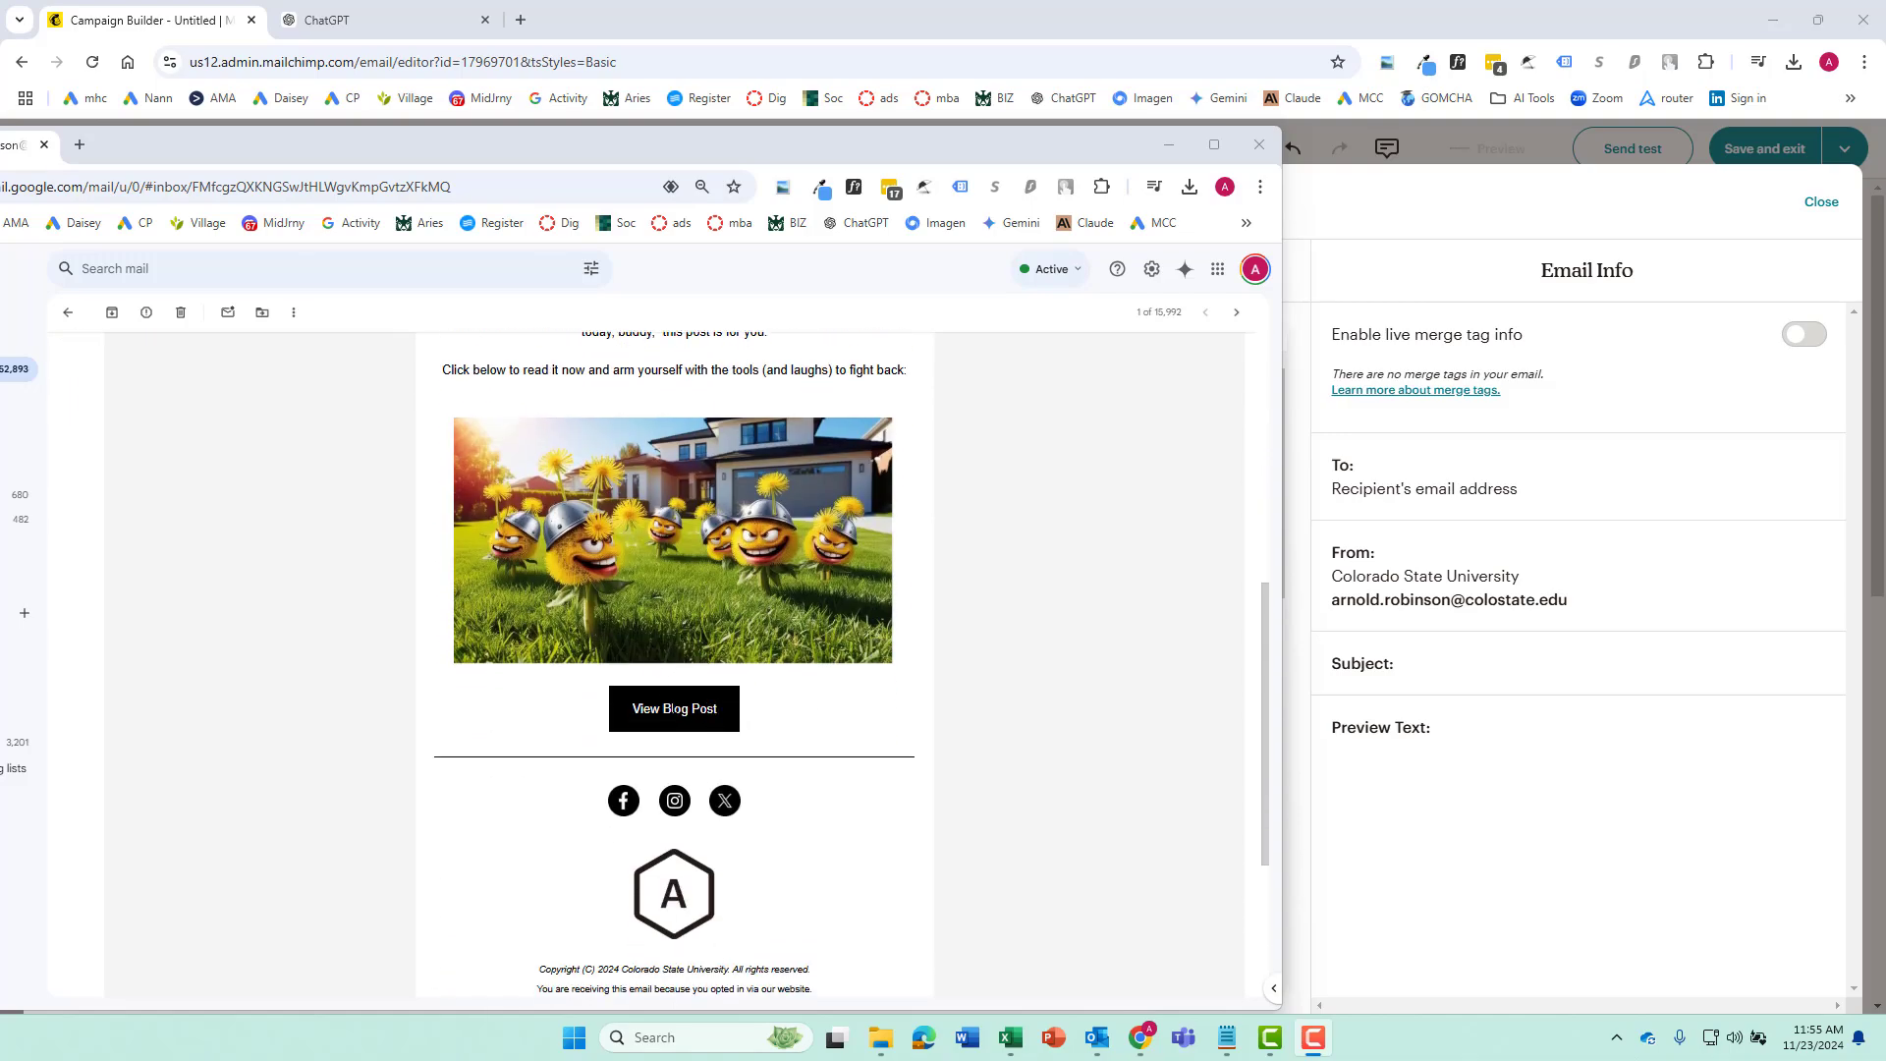
pyautogui.scroll(1, 799, 704)
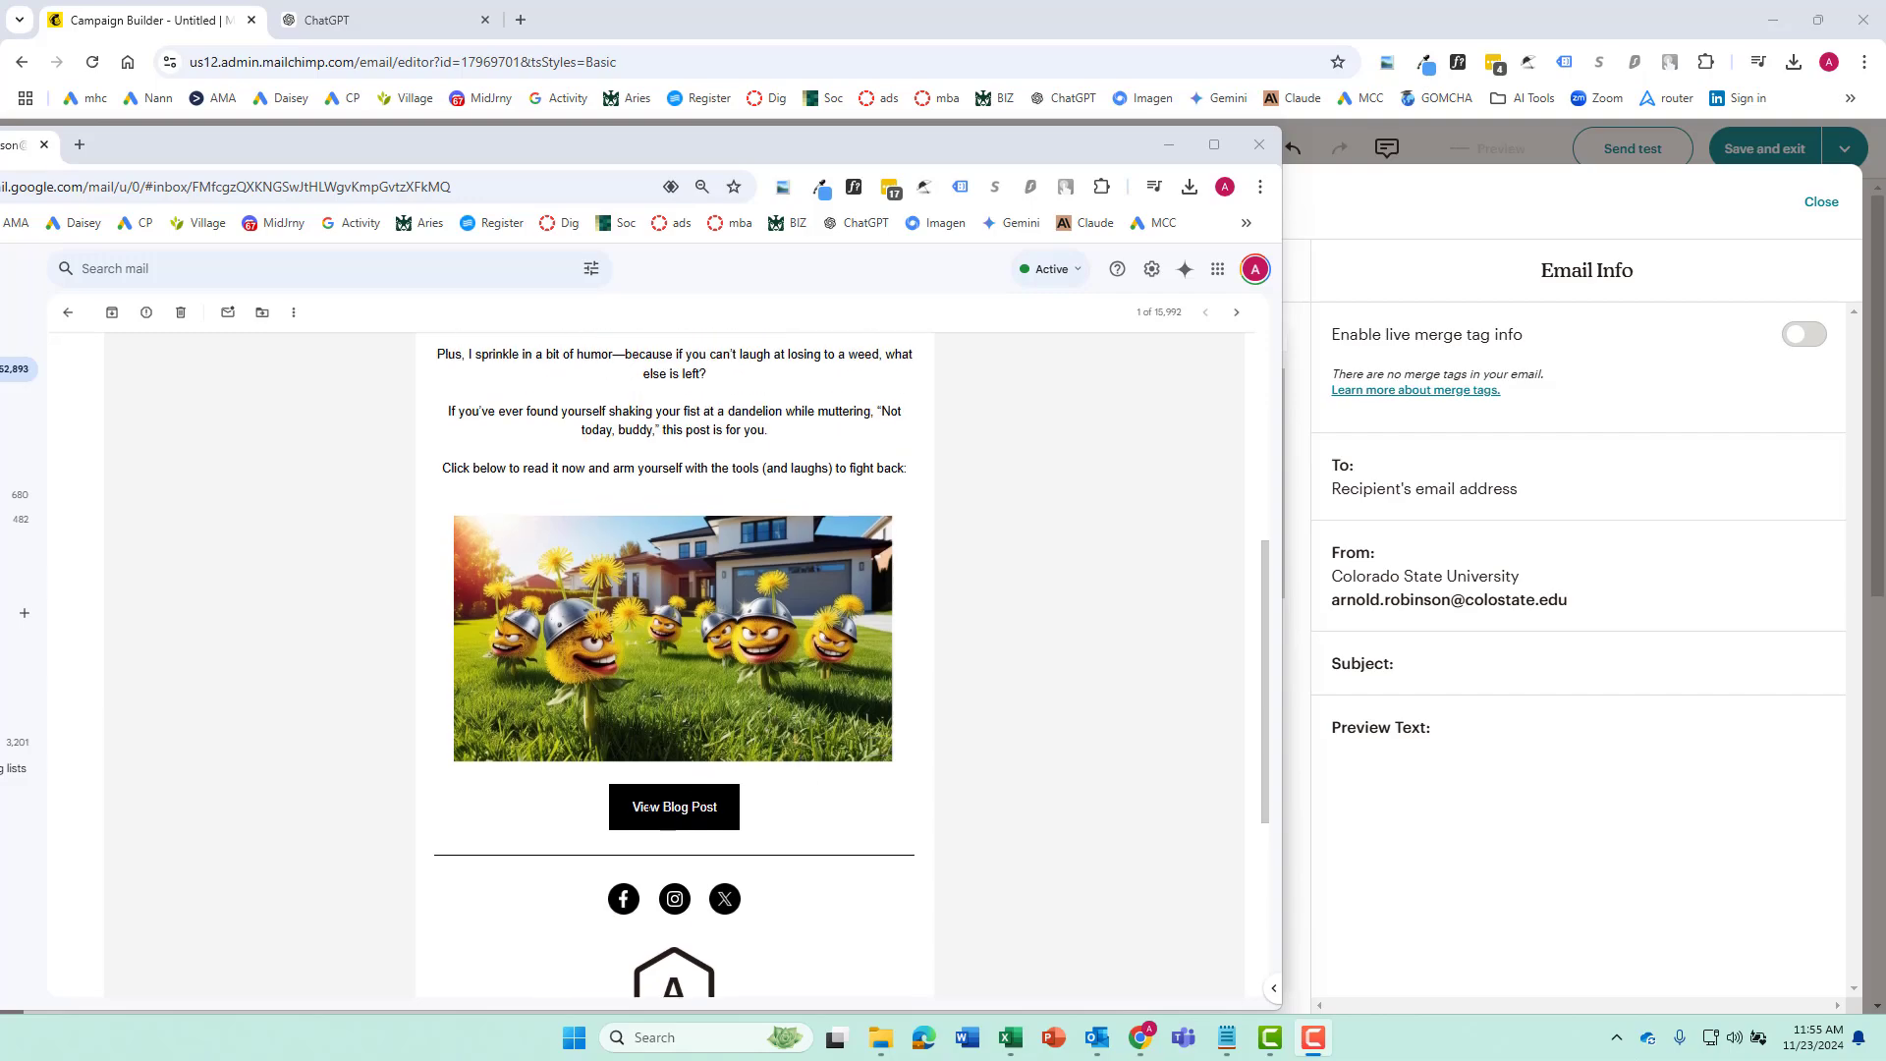
pyautogui.scroll(3, 884, 742)
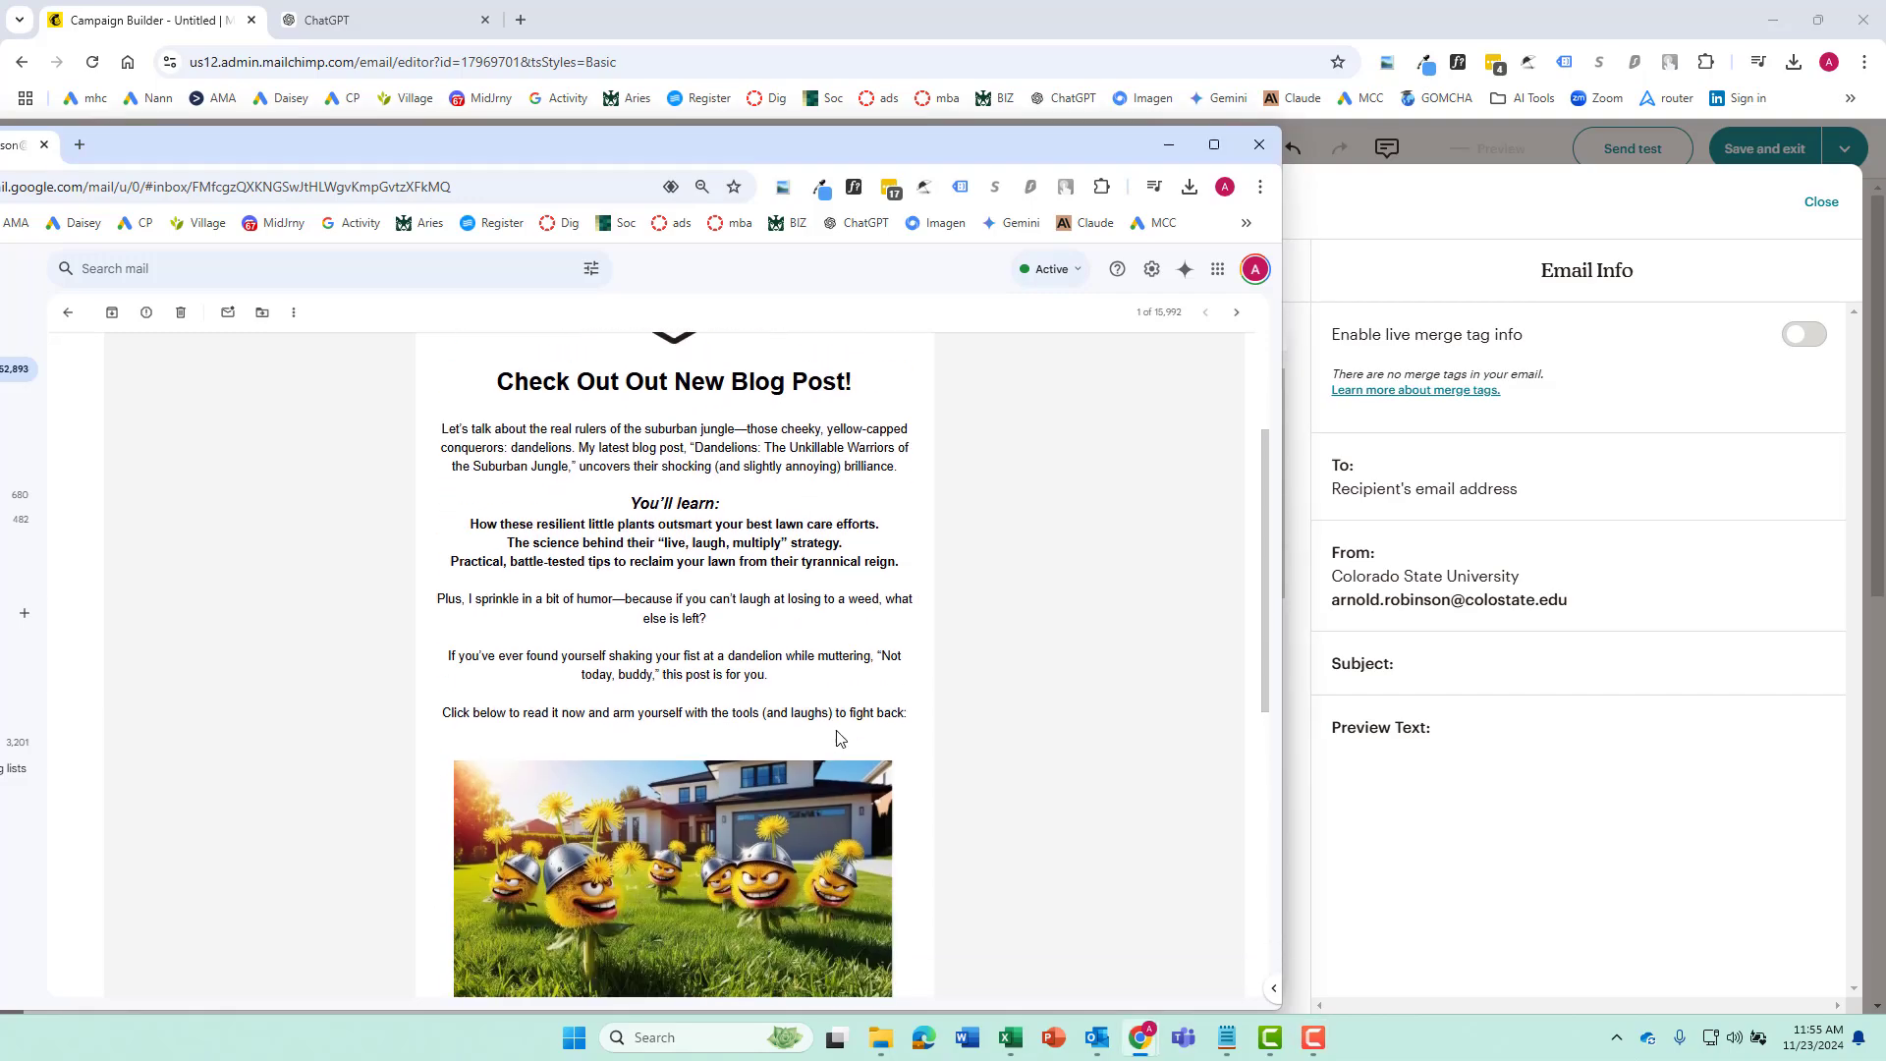
pyautogui.scroll(-4, 704, 739)
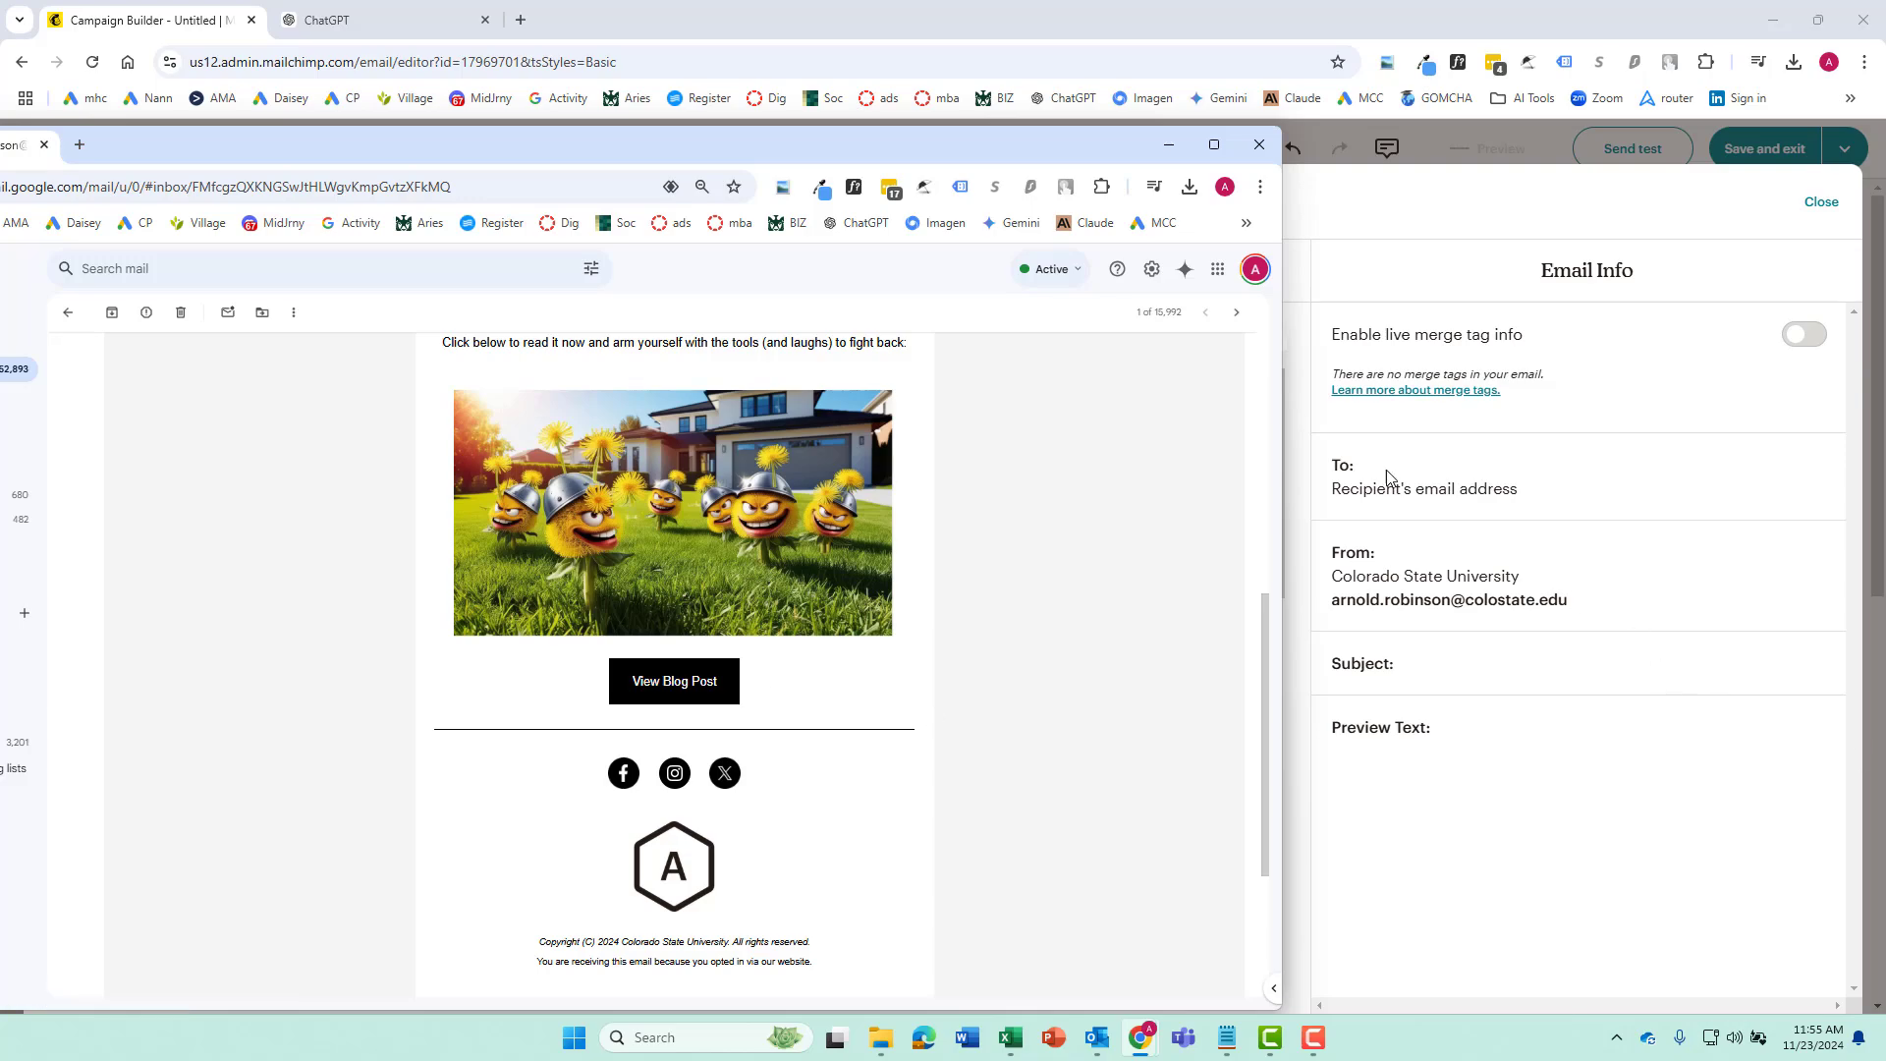
pyautogui.click(1168, 144)
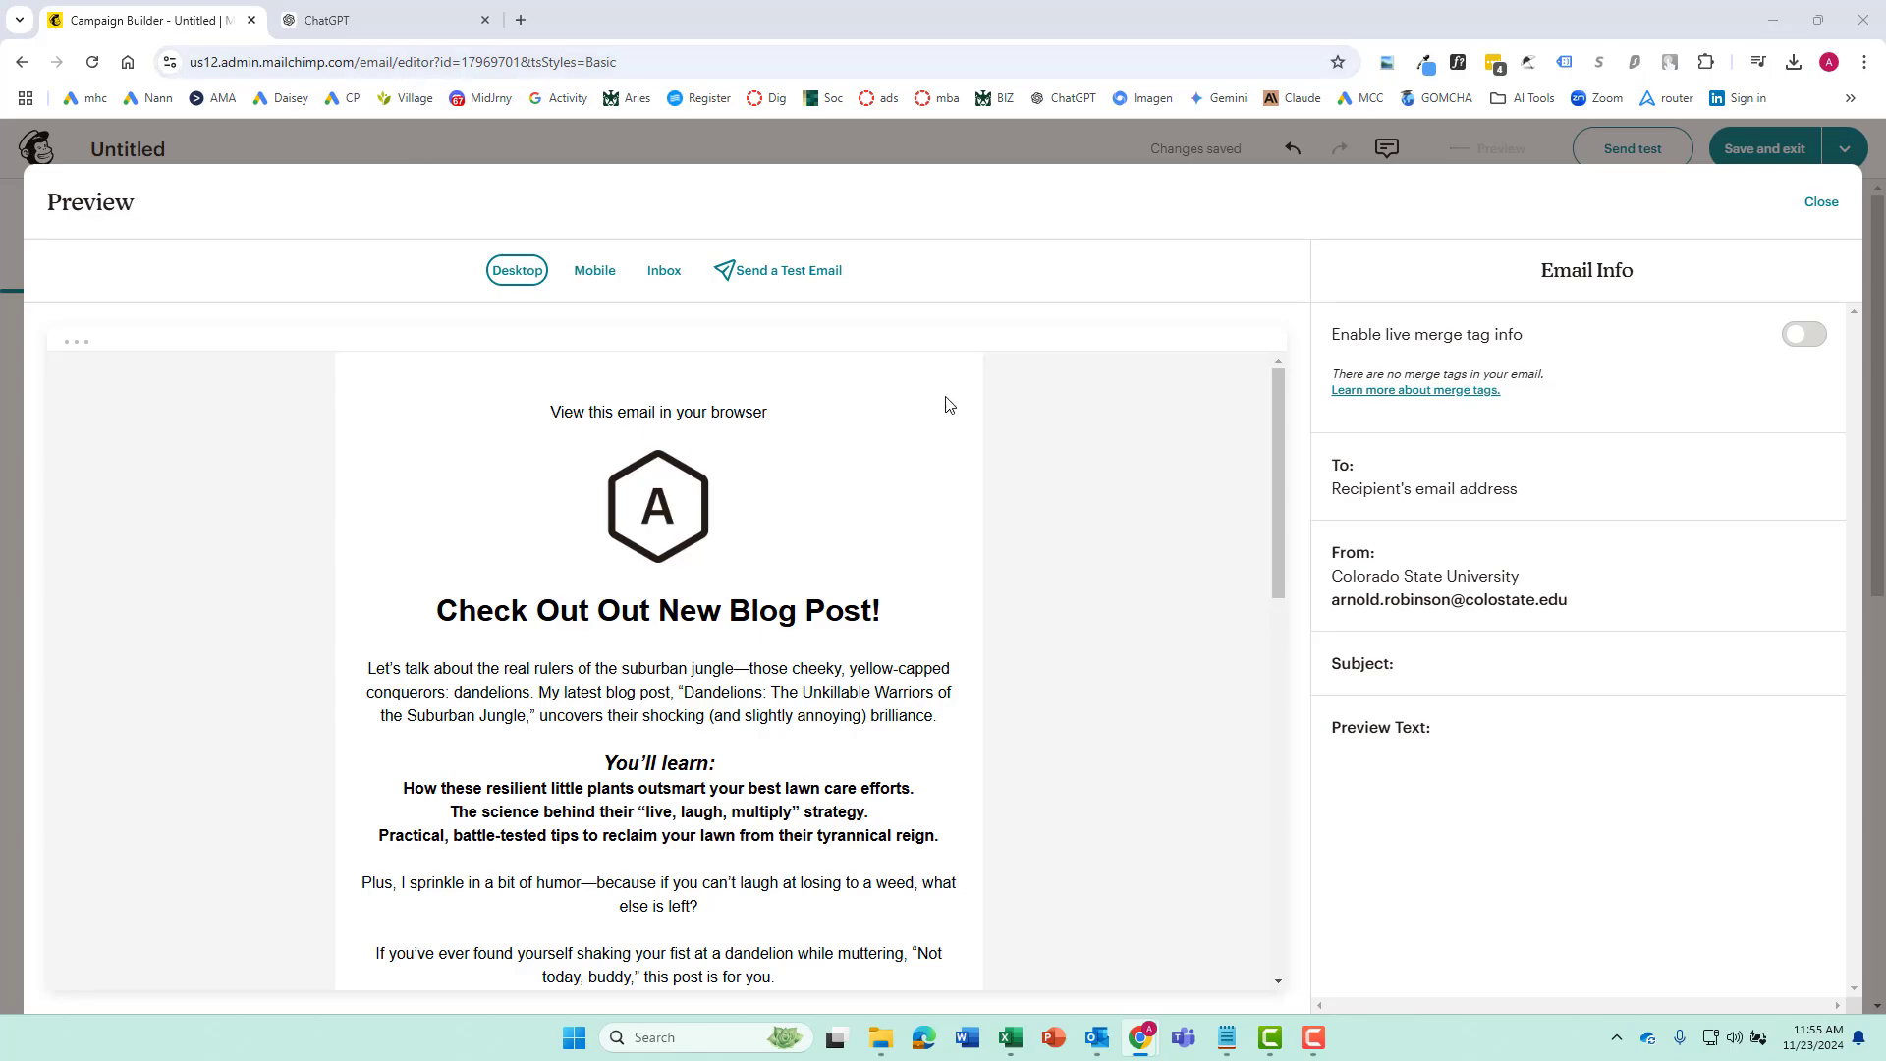
# Leave the preview and link the "View Blog Post" button to the copied dandelion blog post URL.
pyautogui.click(1804, 206)
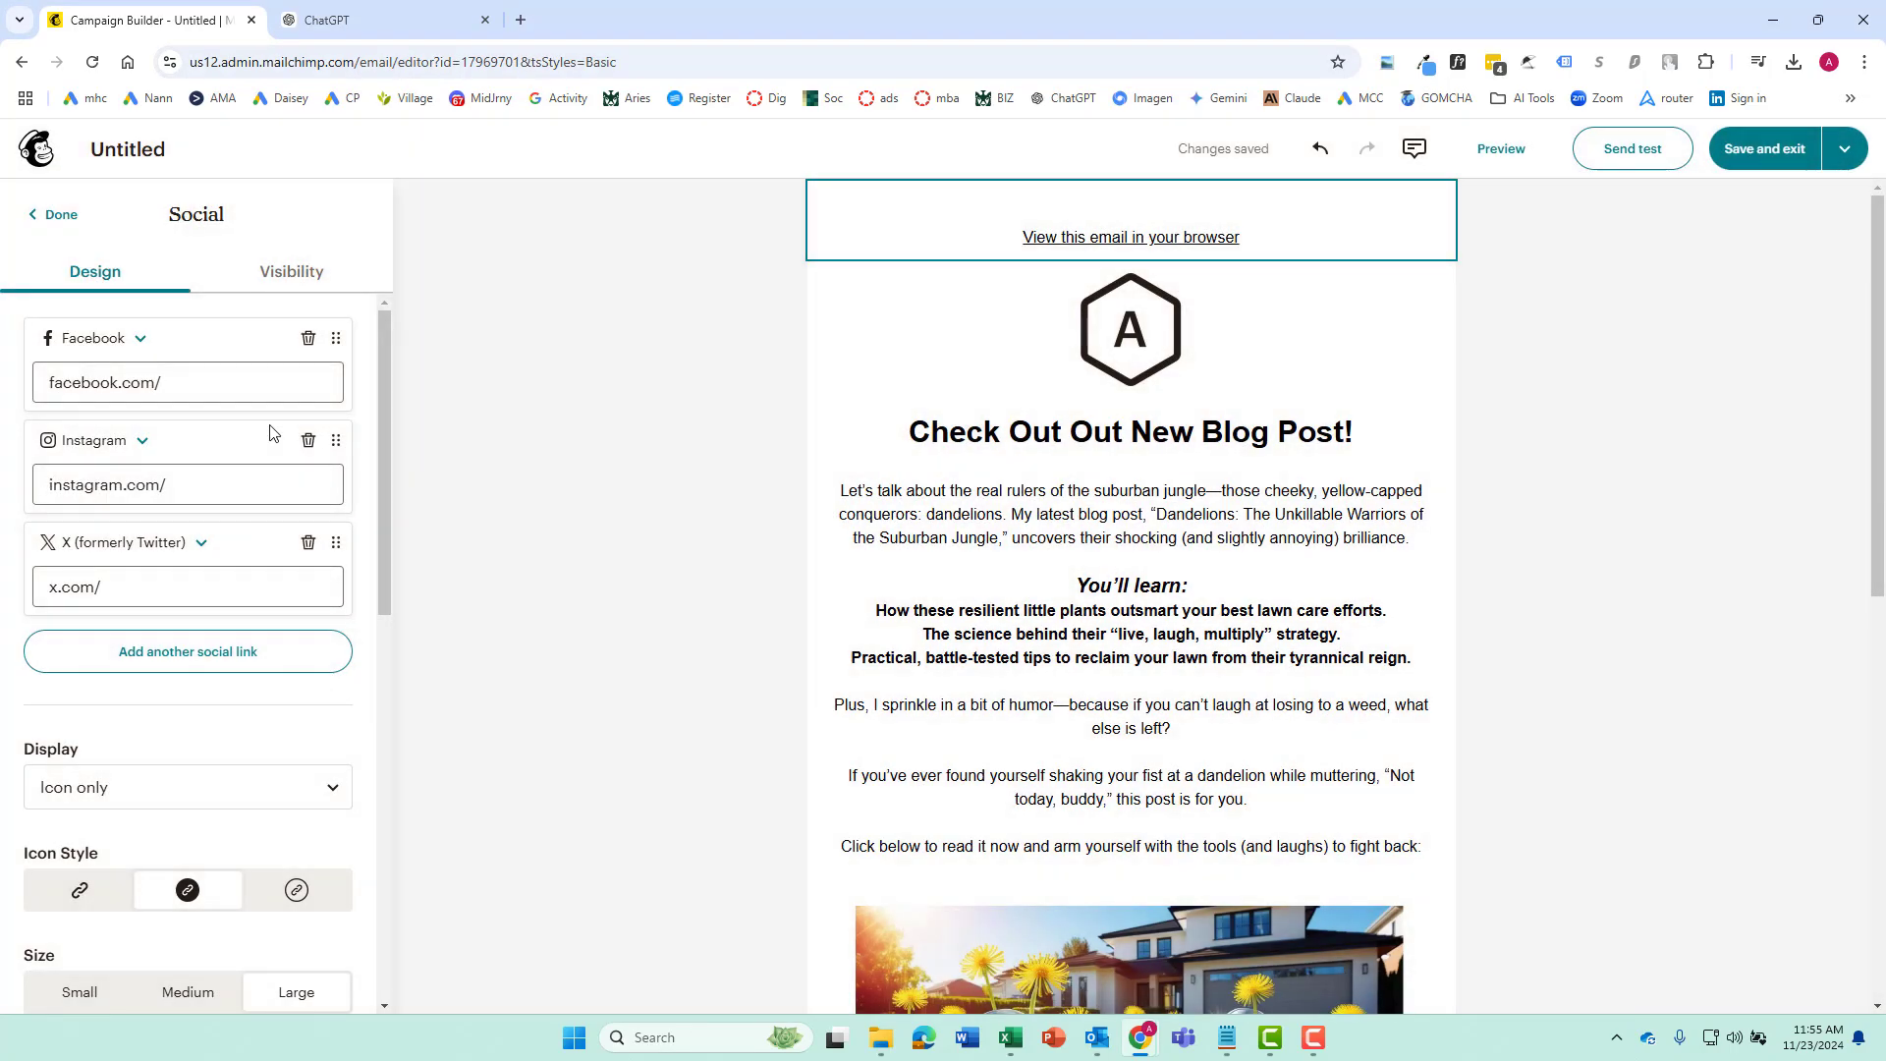
pyautogui.scroll(-5, 1152, 559)
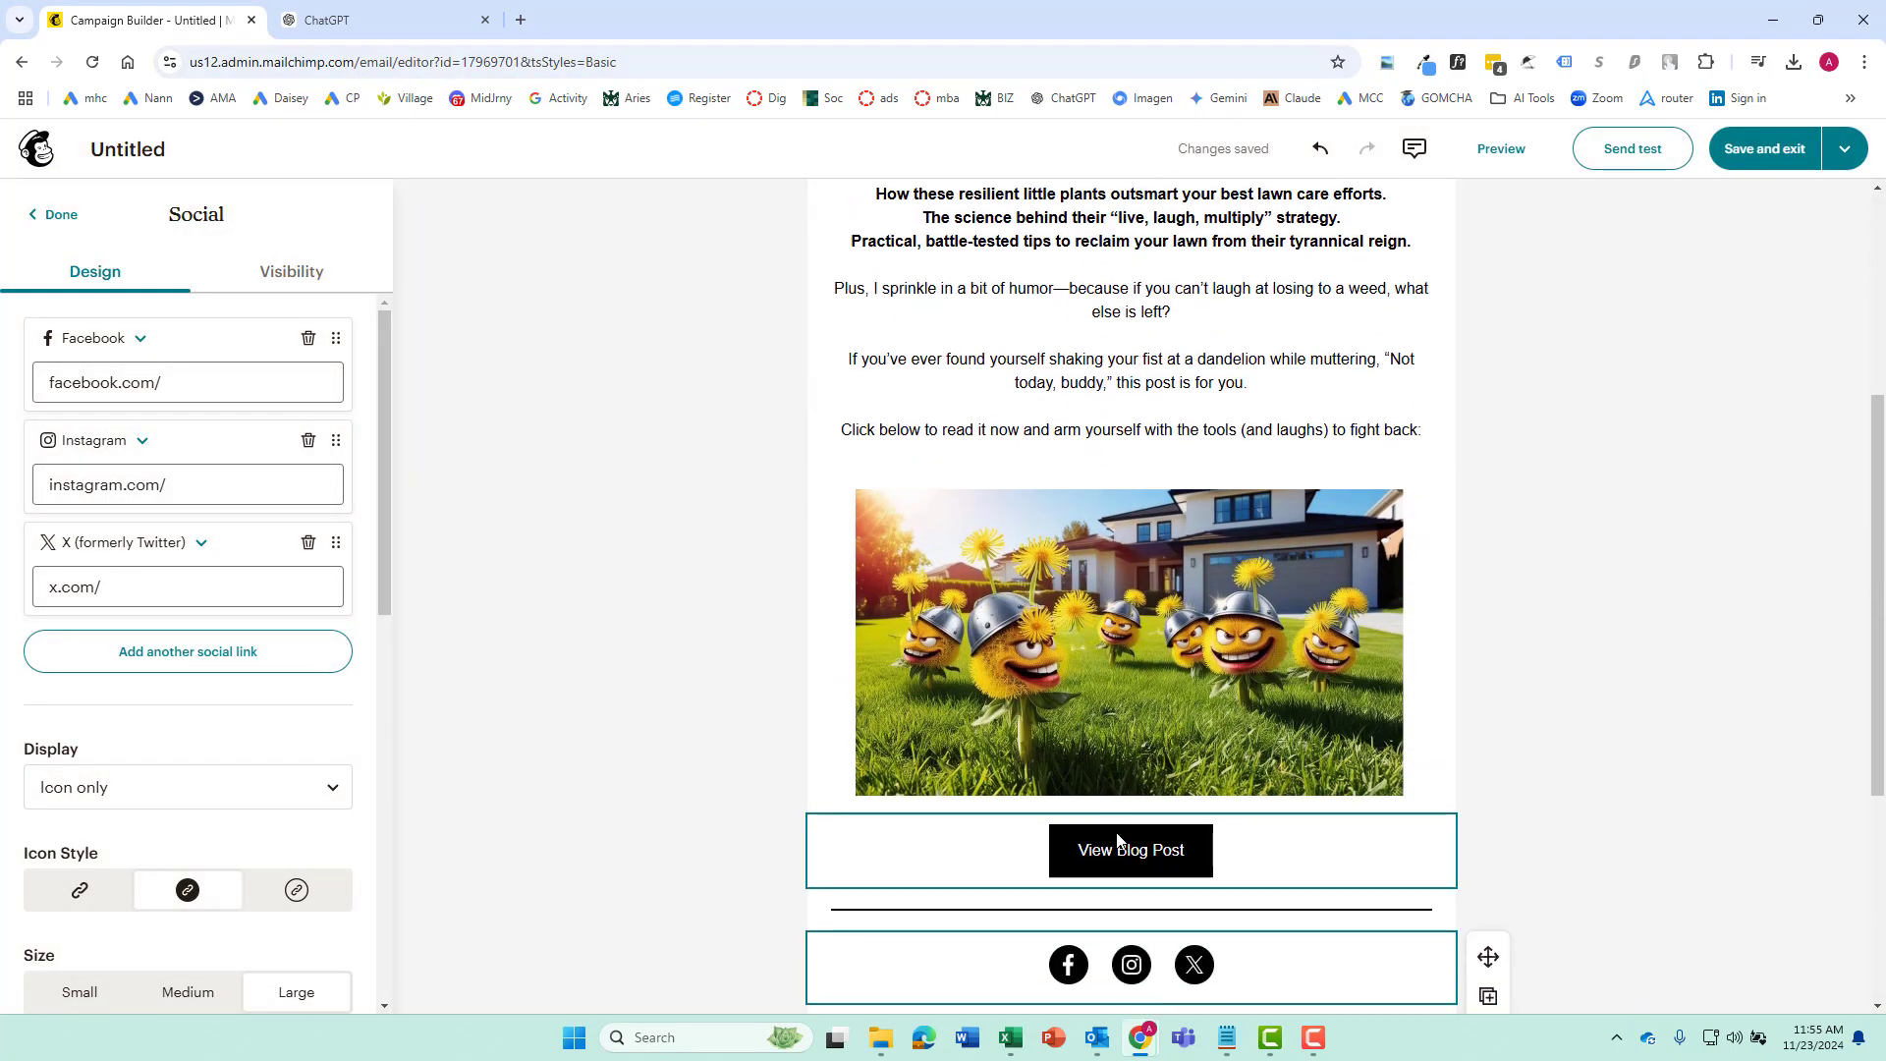
pyautogui.click(1112, 847)
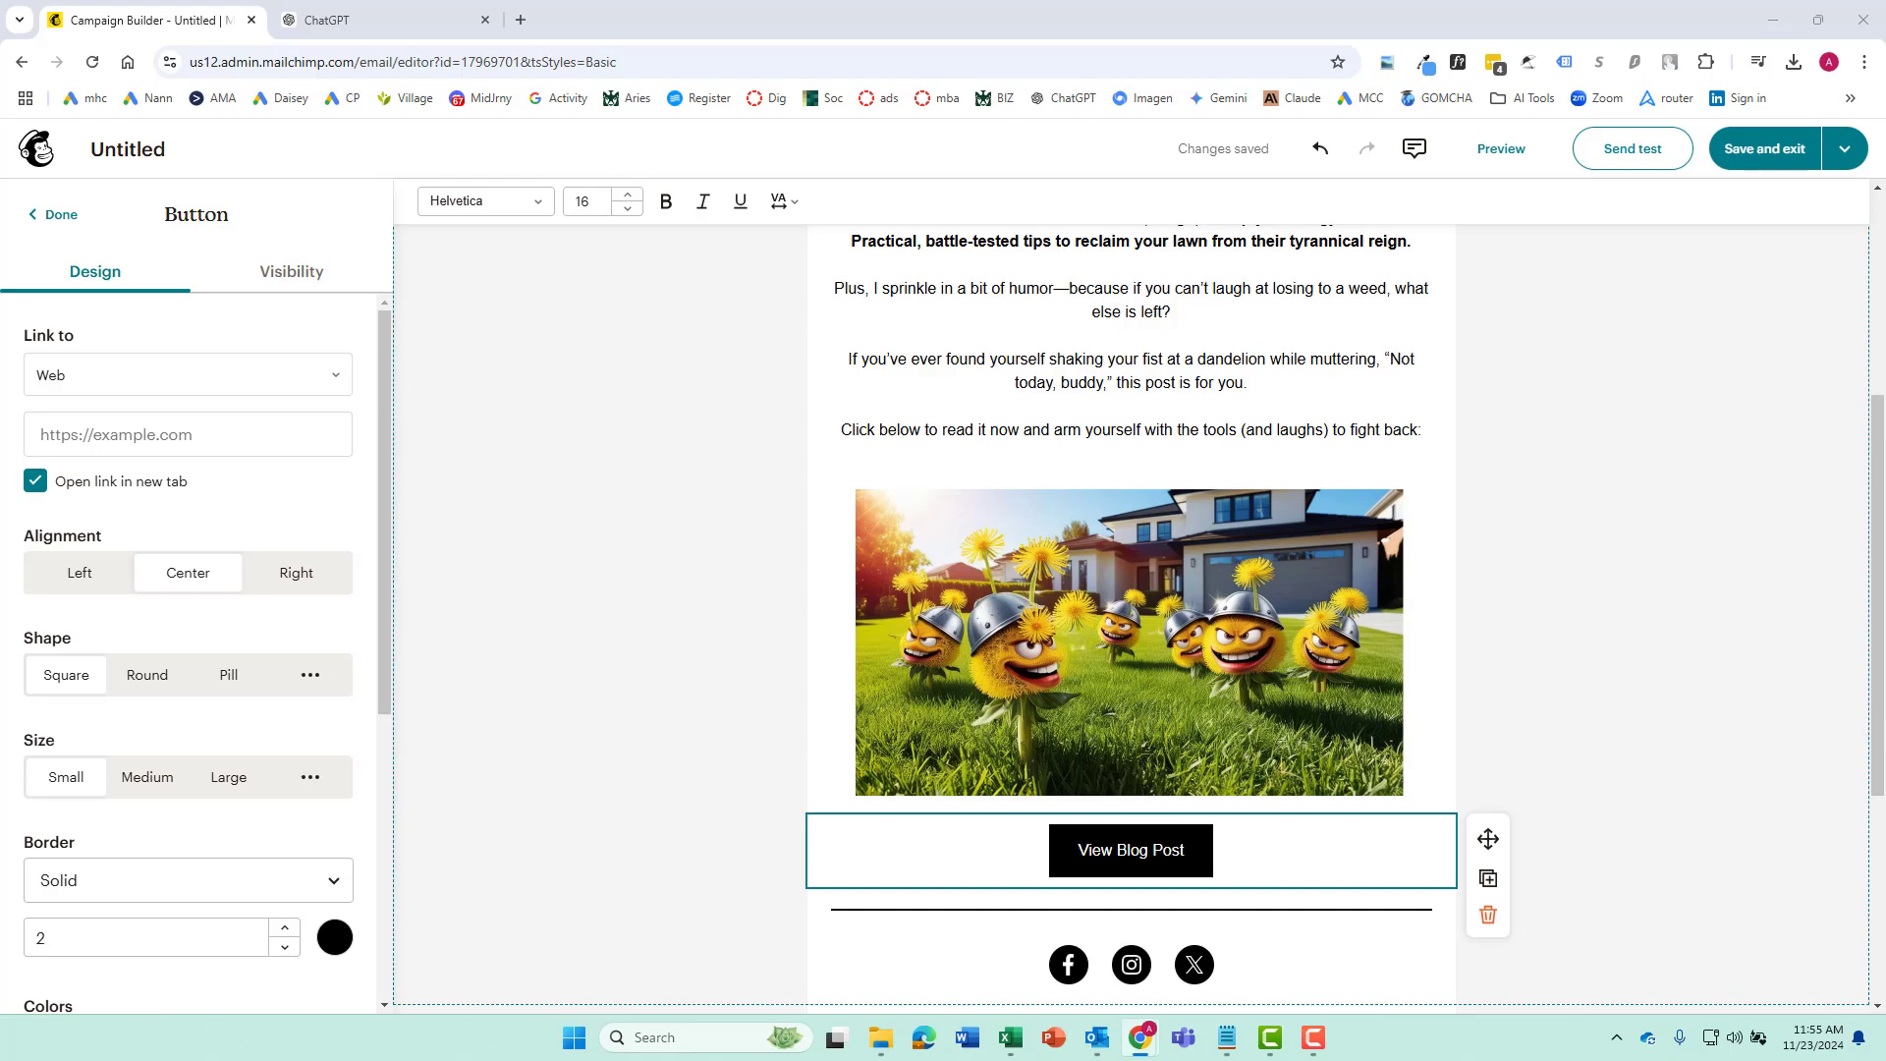
pyautogui.rightClick(126, 433)
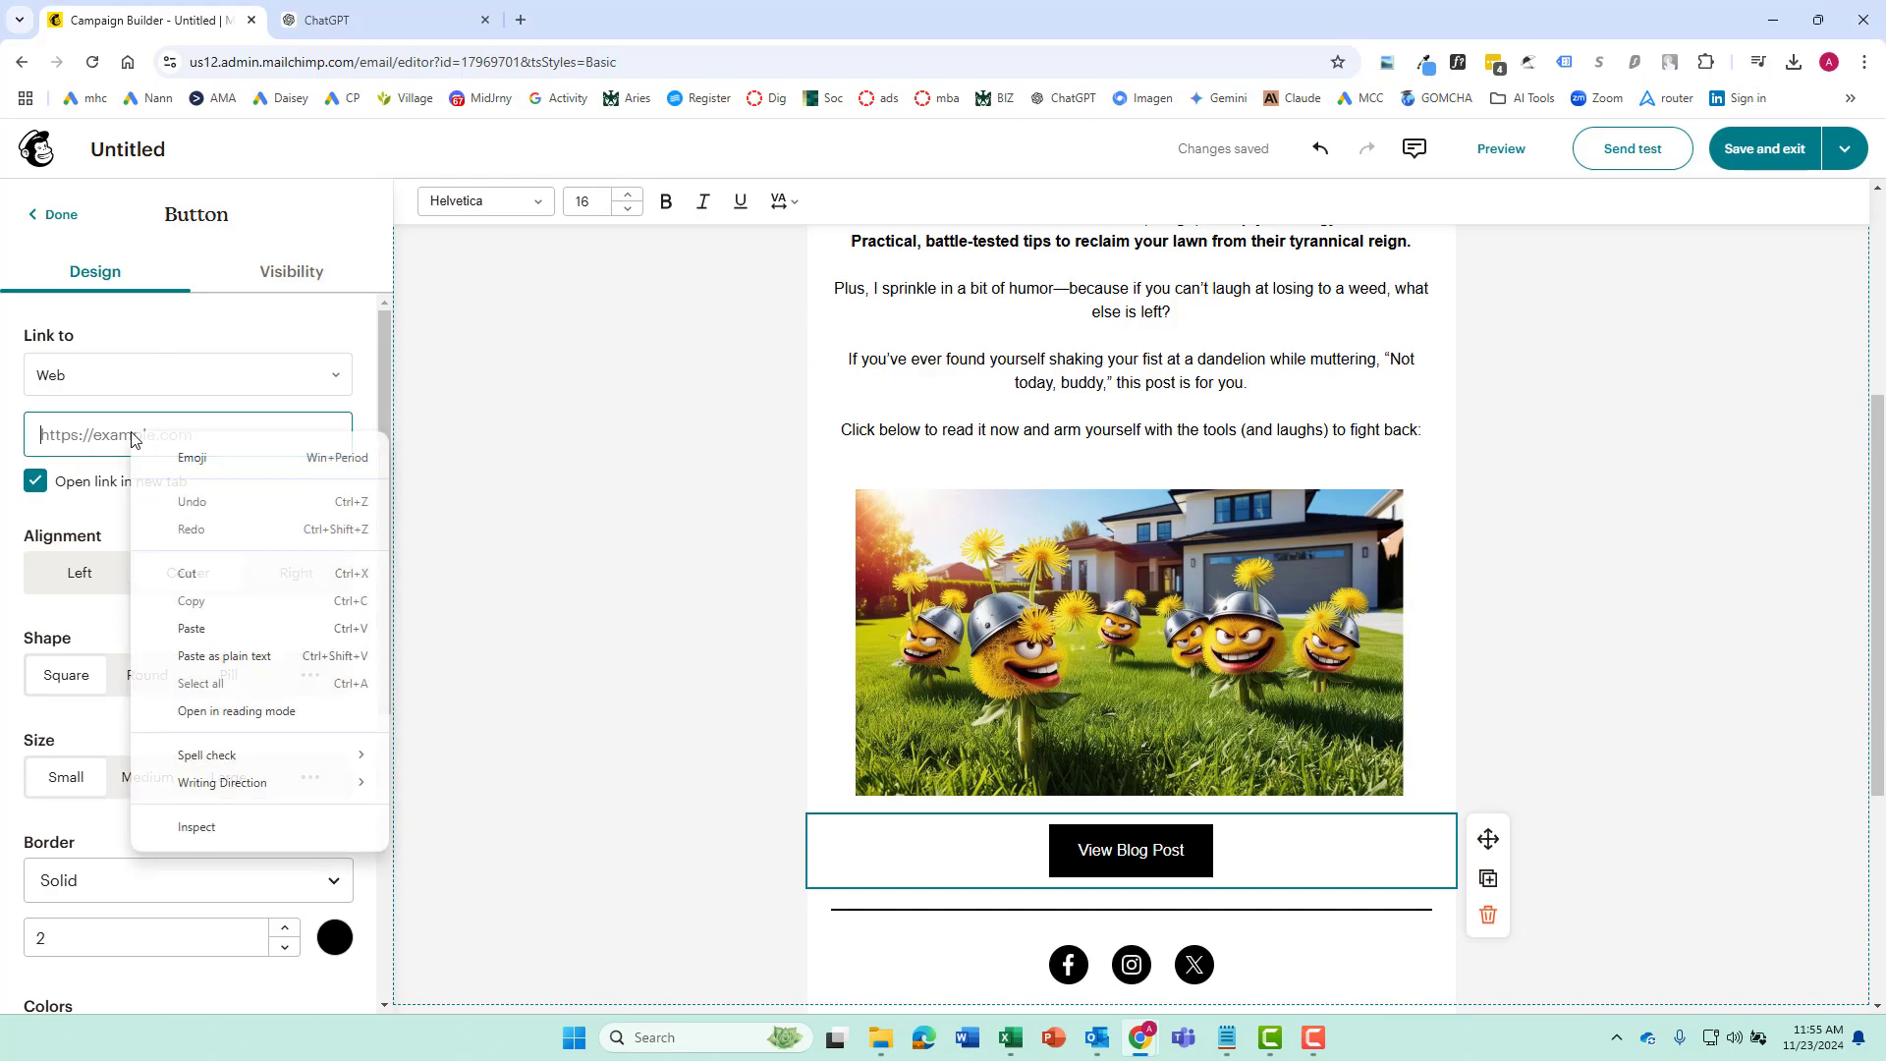
pyautogui.click(234, 628)
pyautogui.scroll(-5, 260, 682)
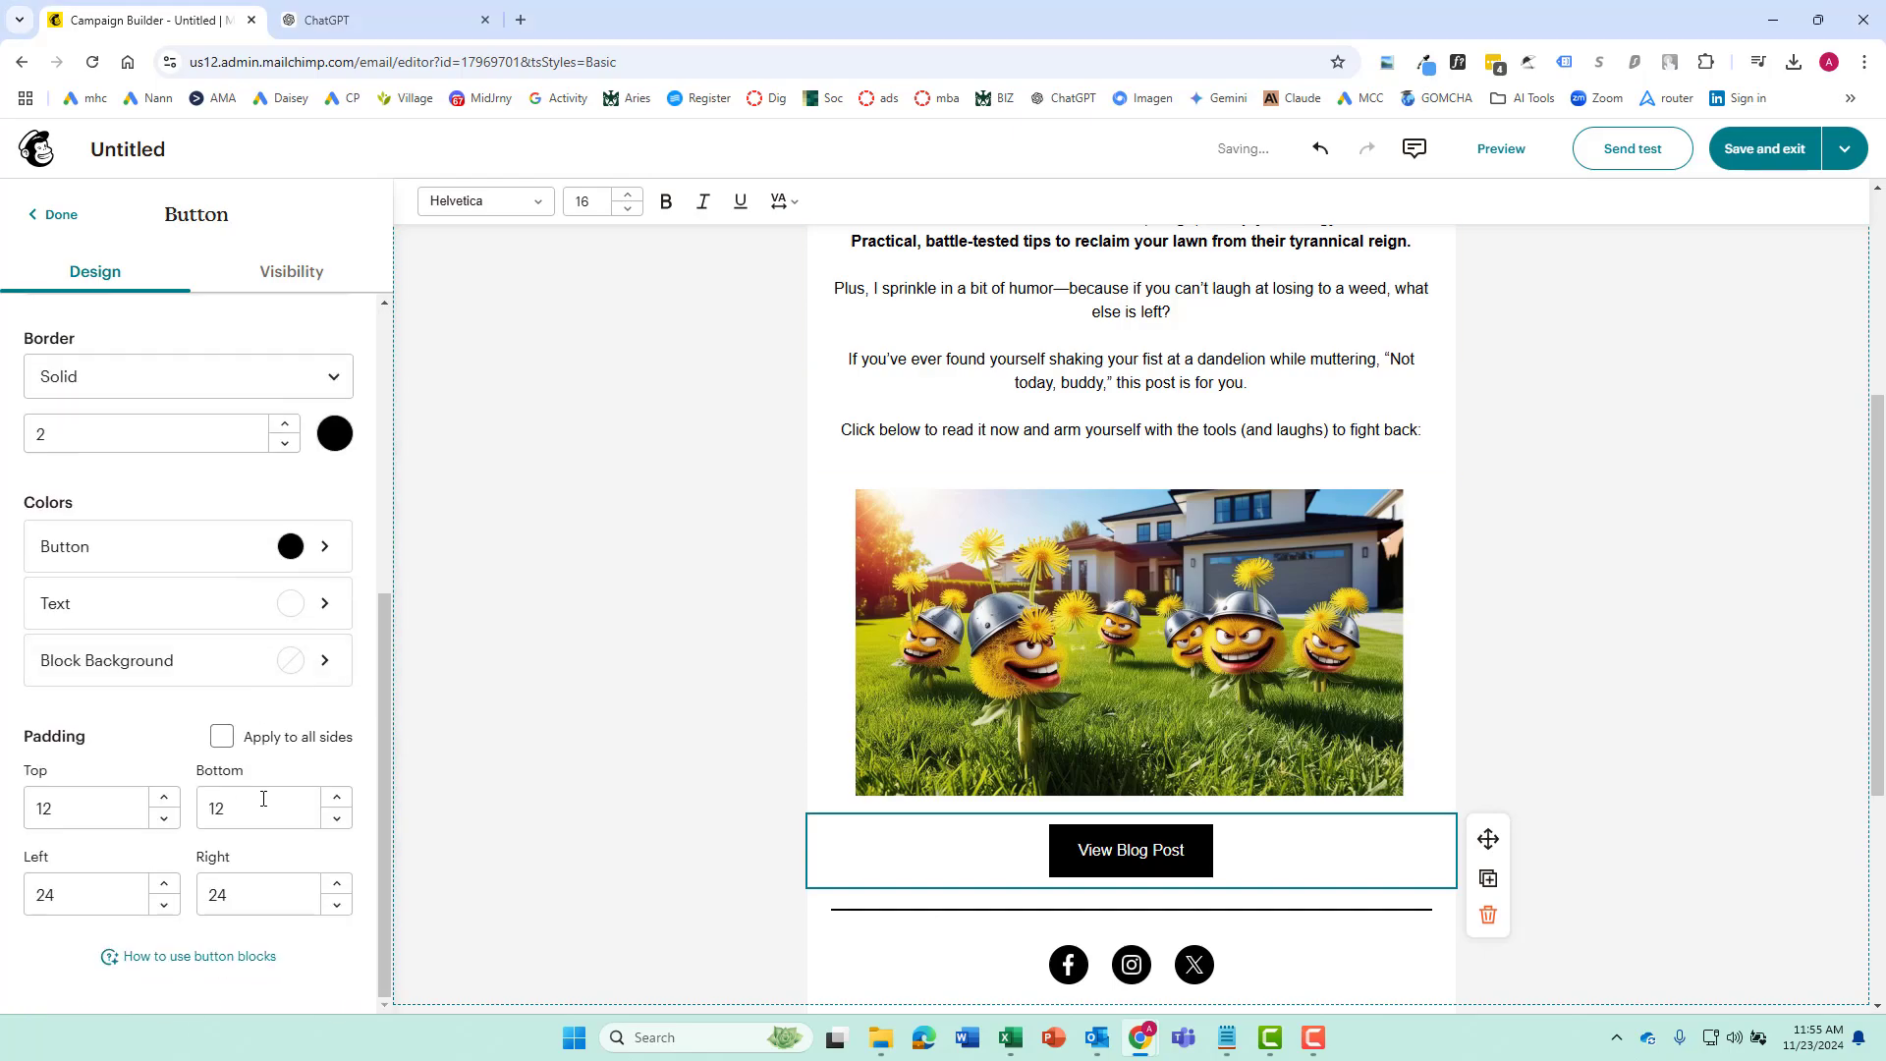
pyautogui.scroll(5, 260, 796)
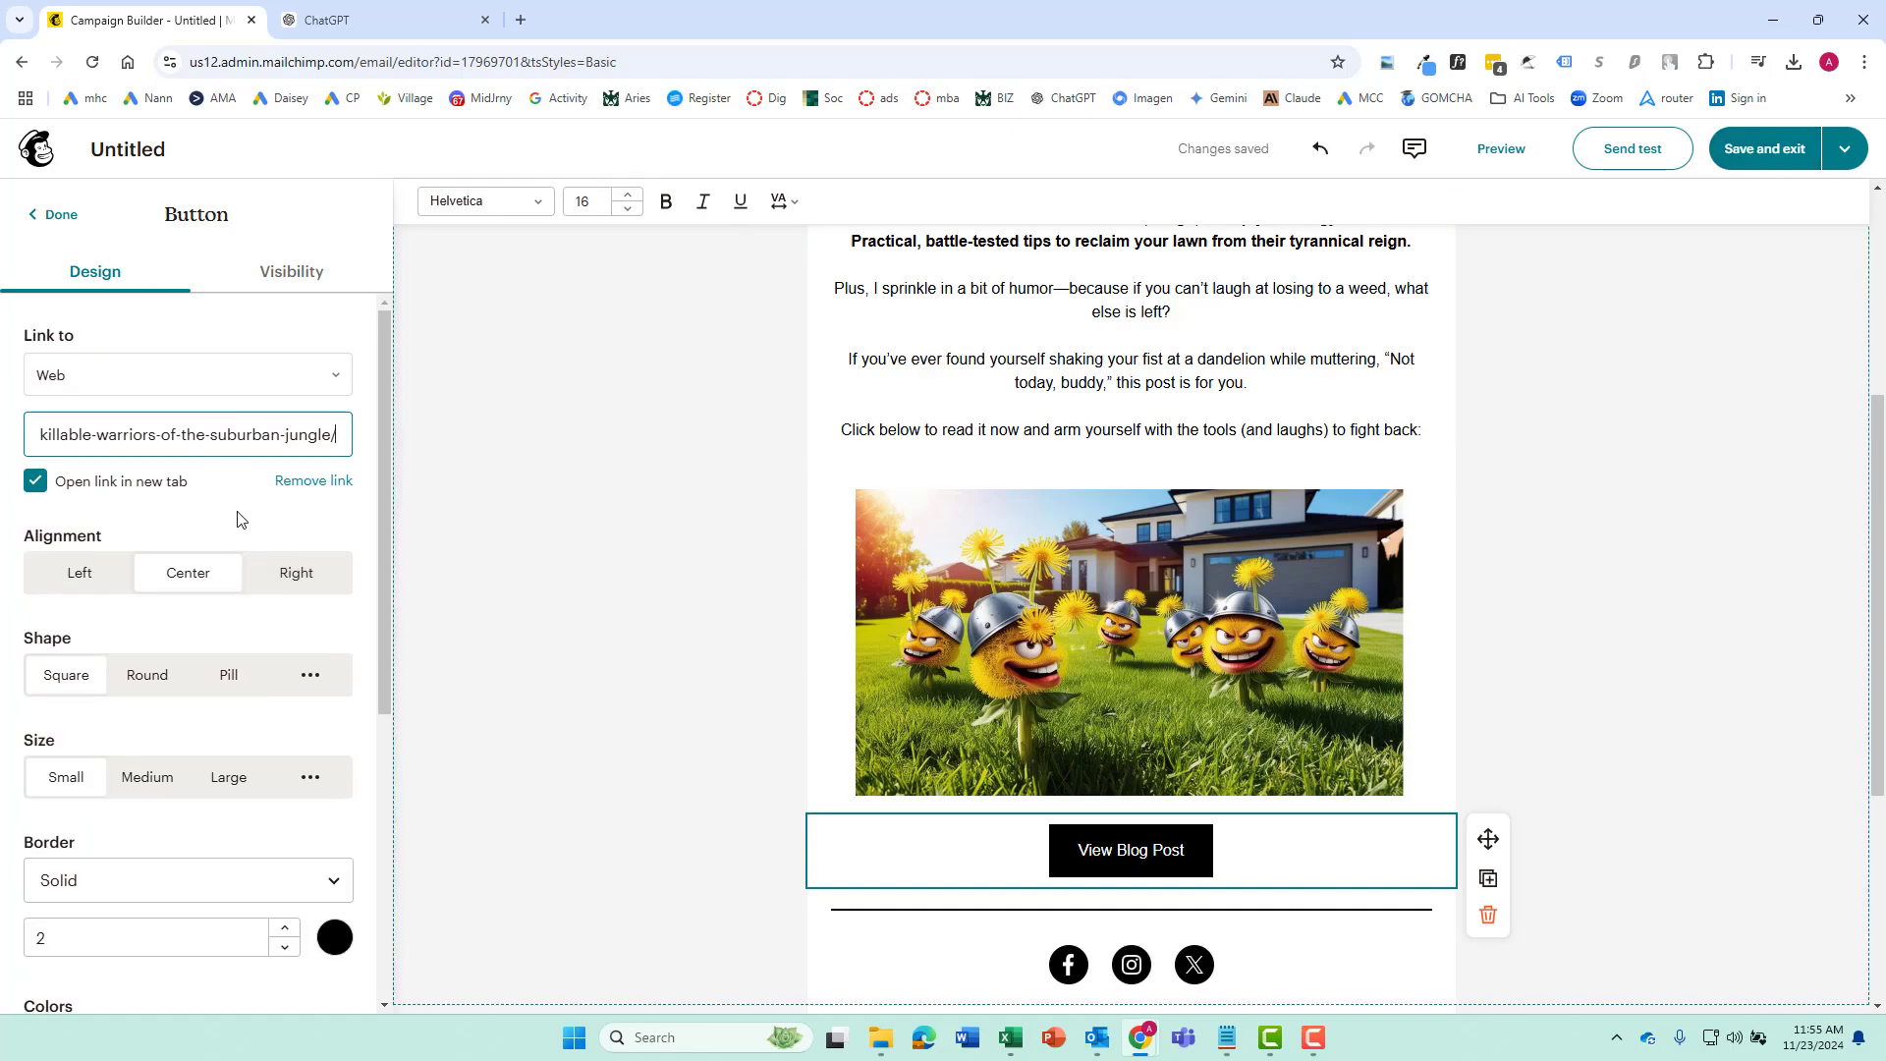
pyautogui.click(54, 214)
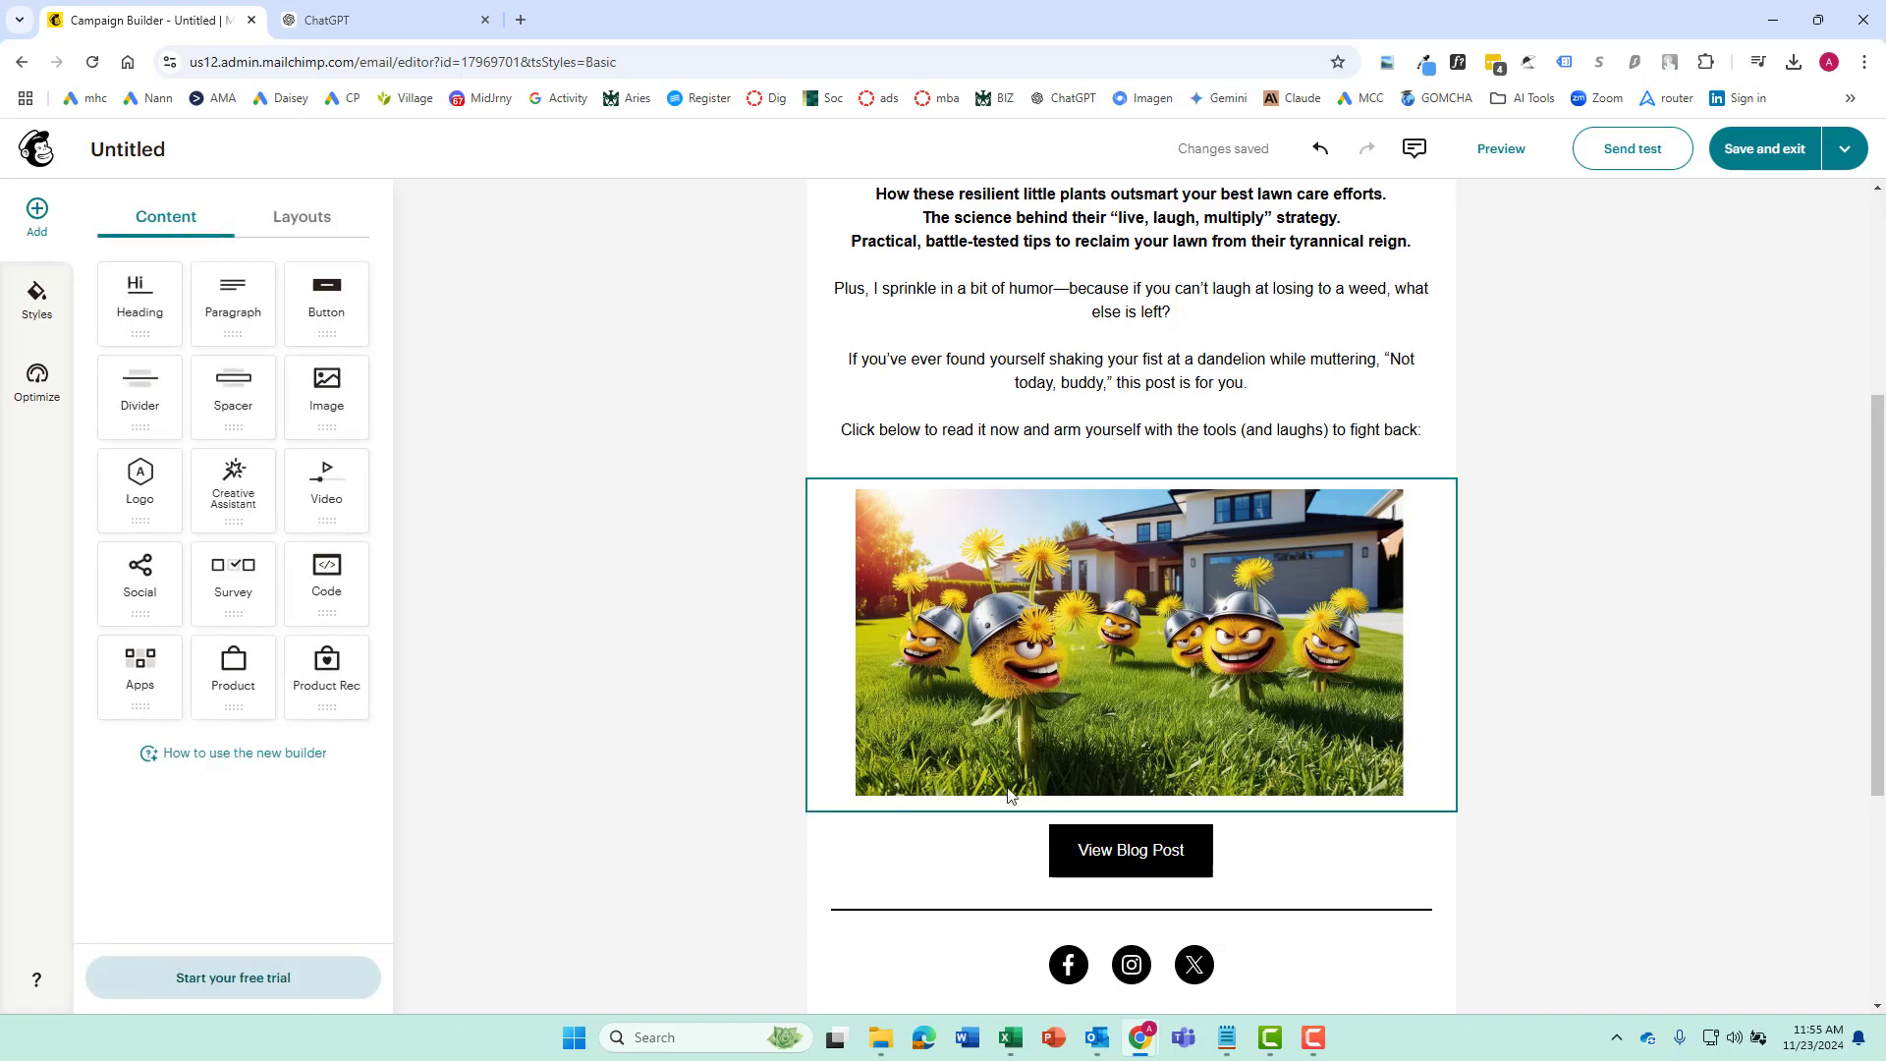
# Preview the email again on desktop, check the area around the "View Blog Post" button, and close the preview.
pyautogui.click(1503, 149)
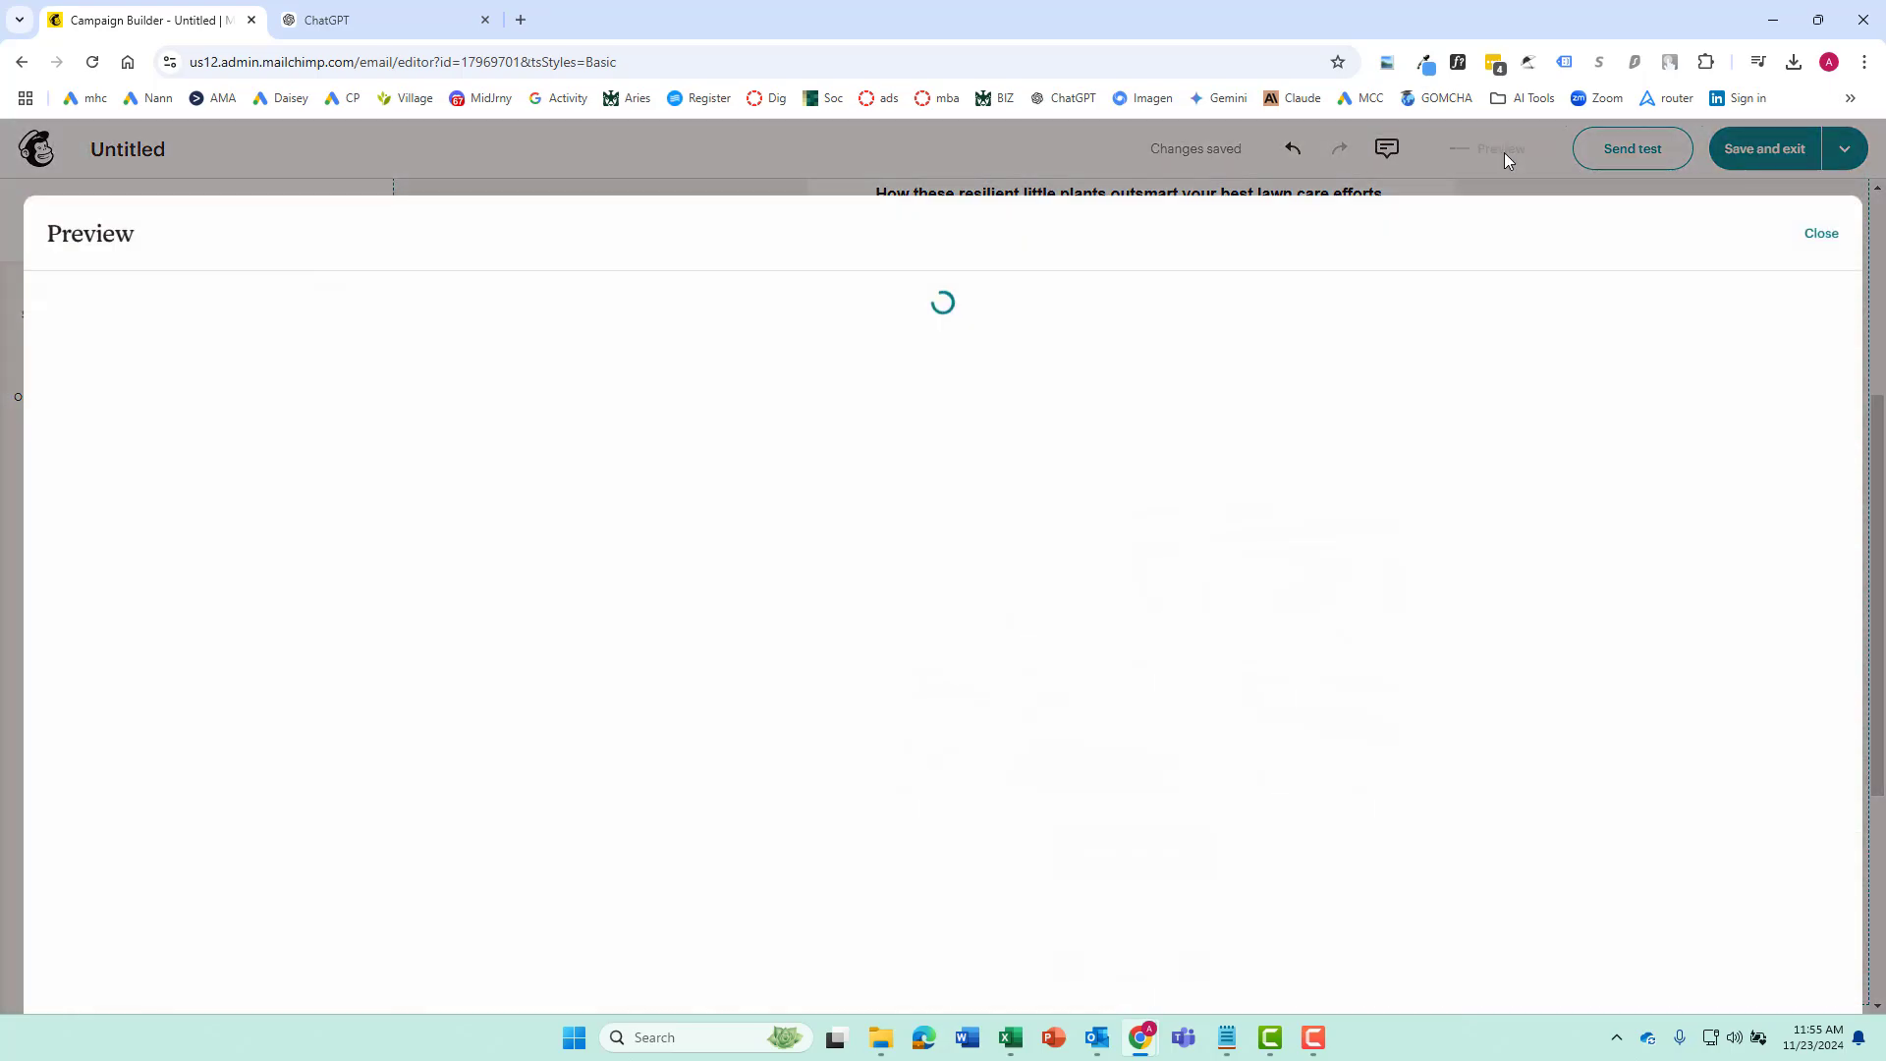
pyautogui.scroll(-5, 697, 702)
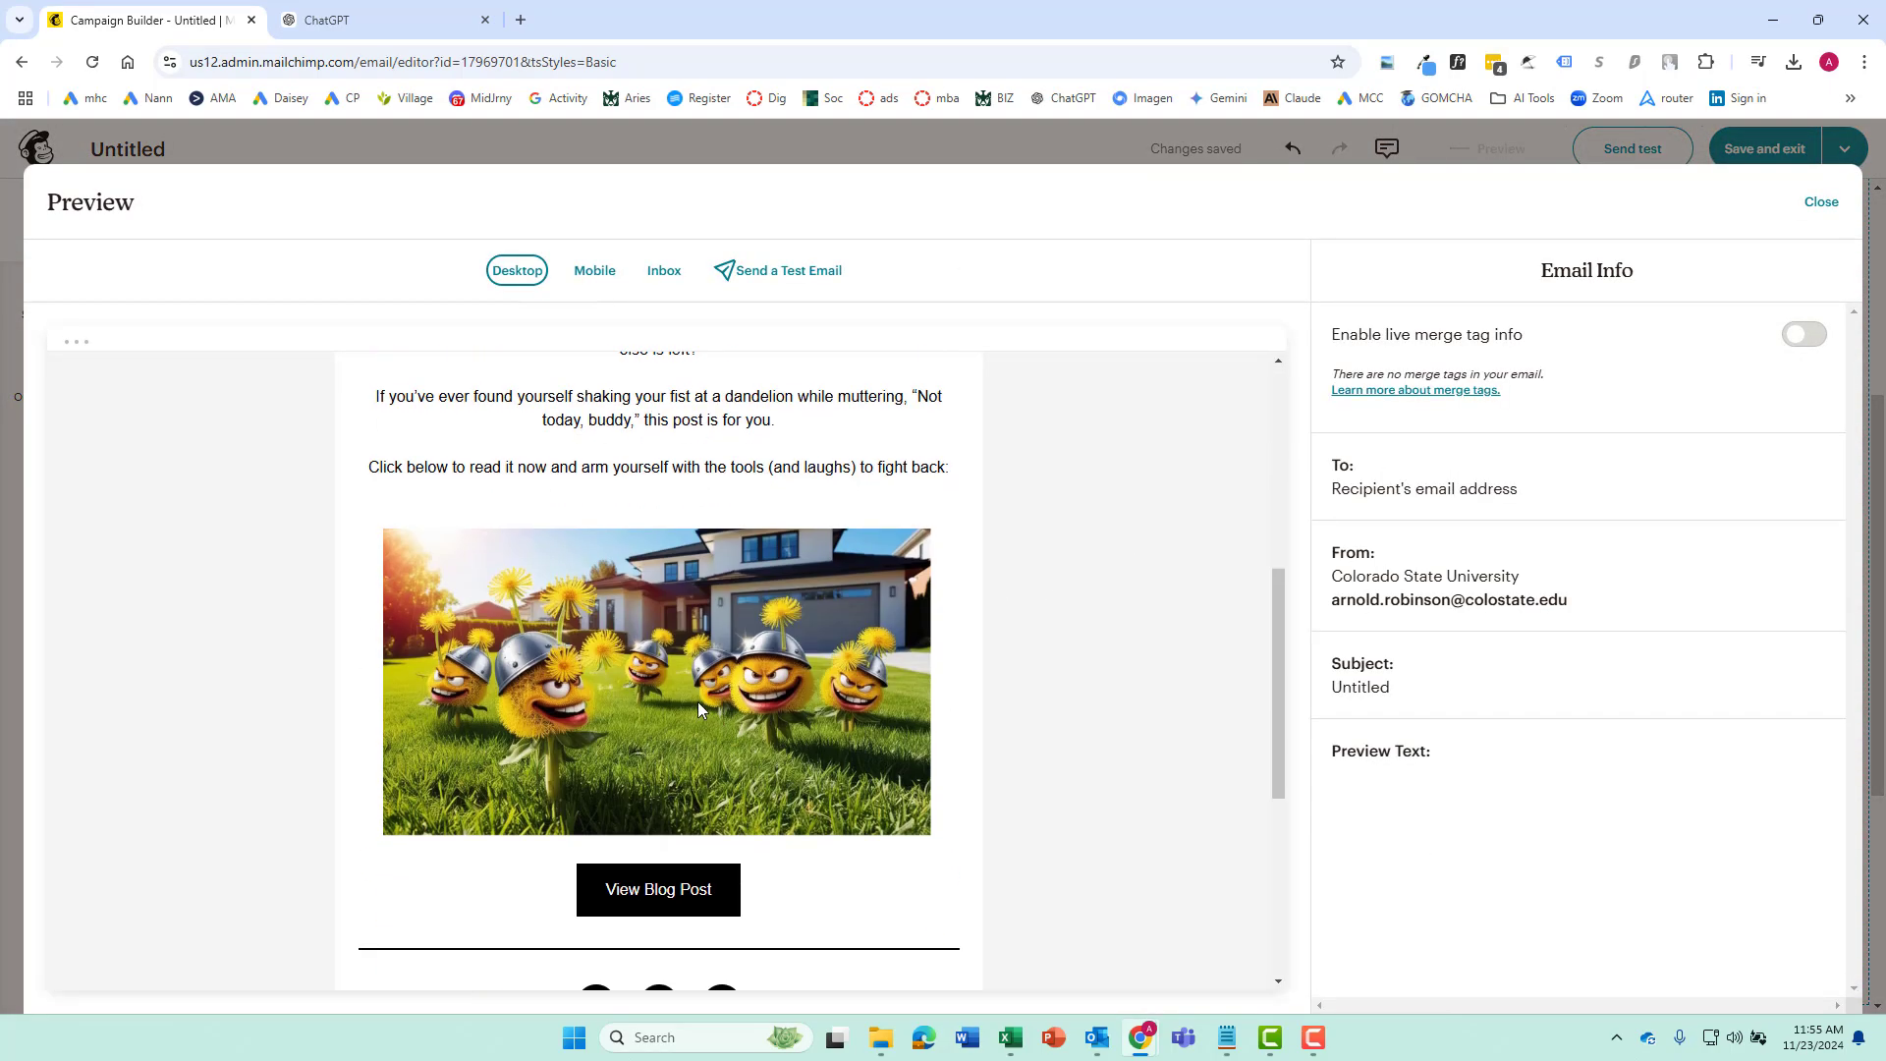
pyautogui.click(1821, 203)
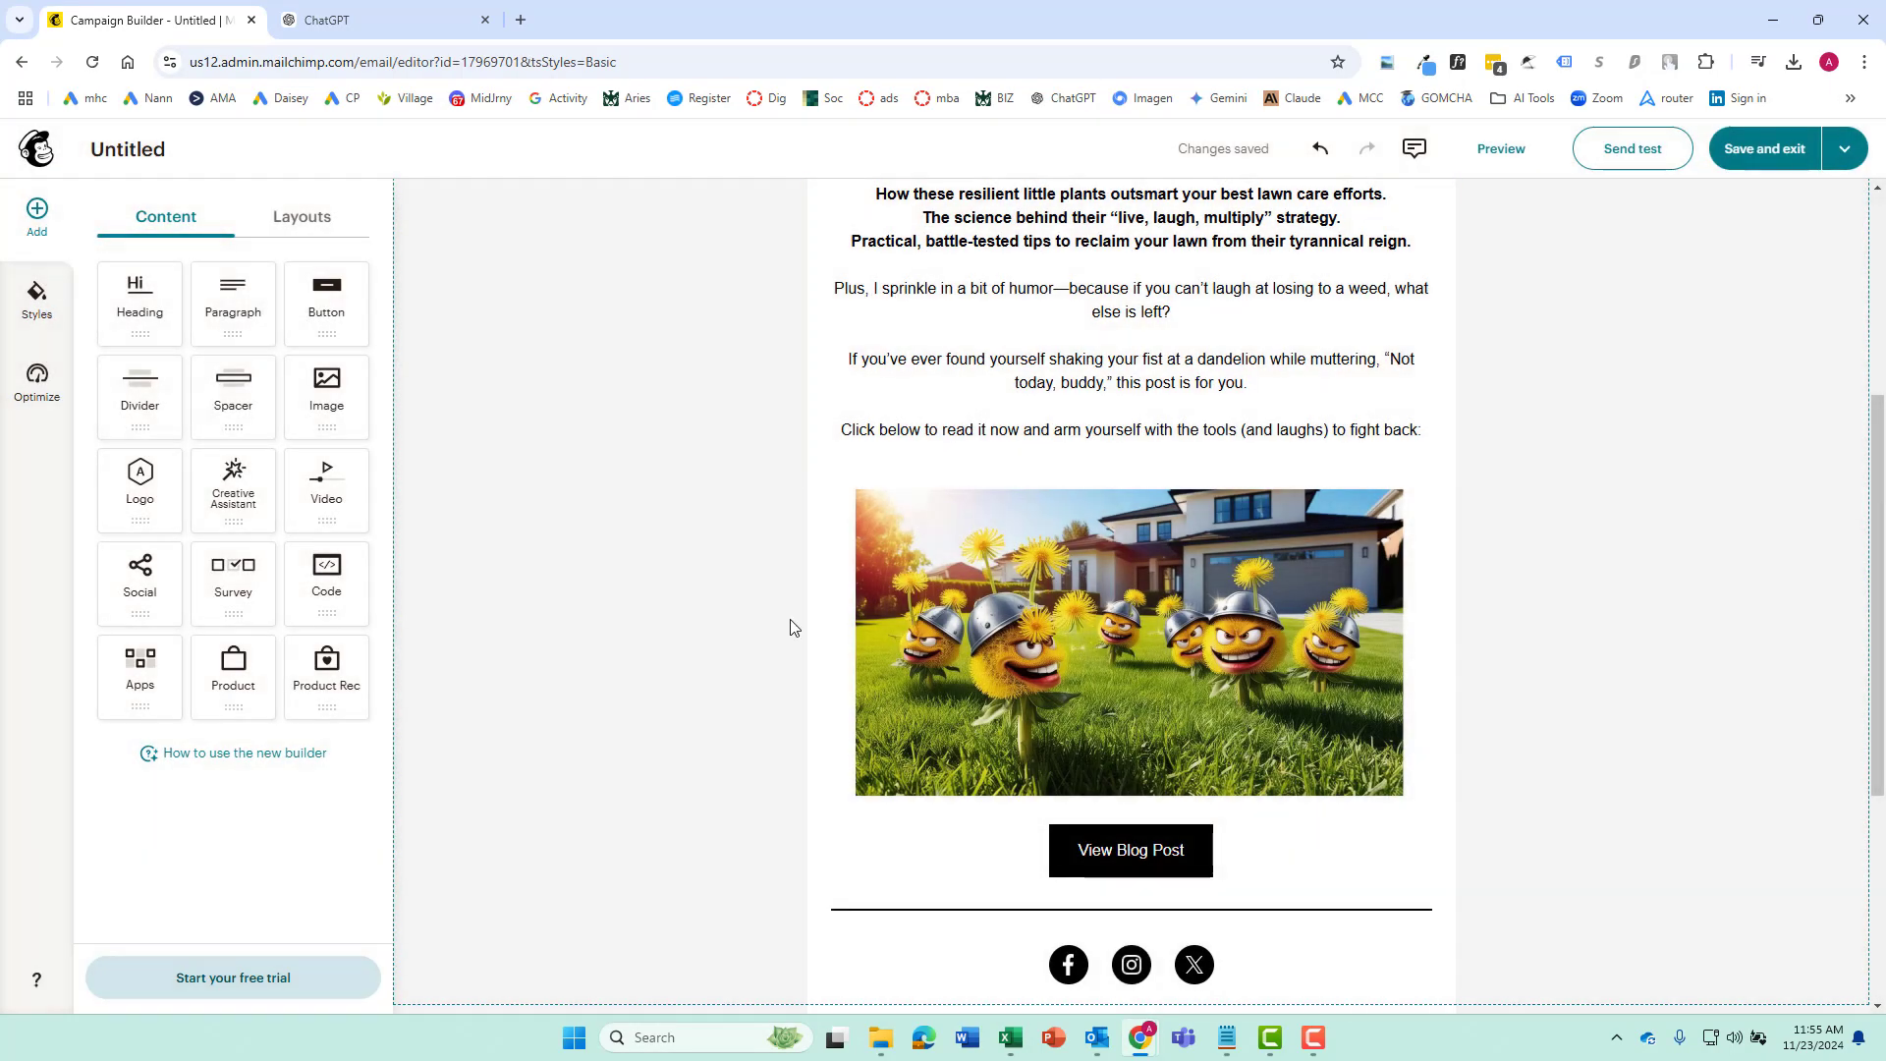
# Check the additional save options without choosing one, and save the email and exit the editor.
pyautogui.scroll(2, 1126, 593)
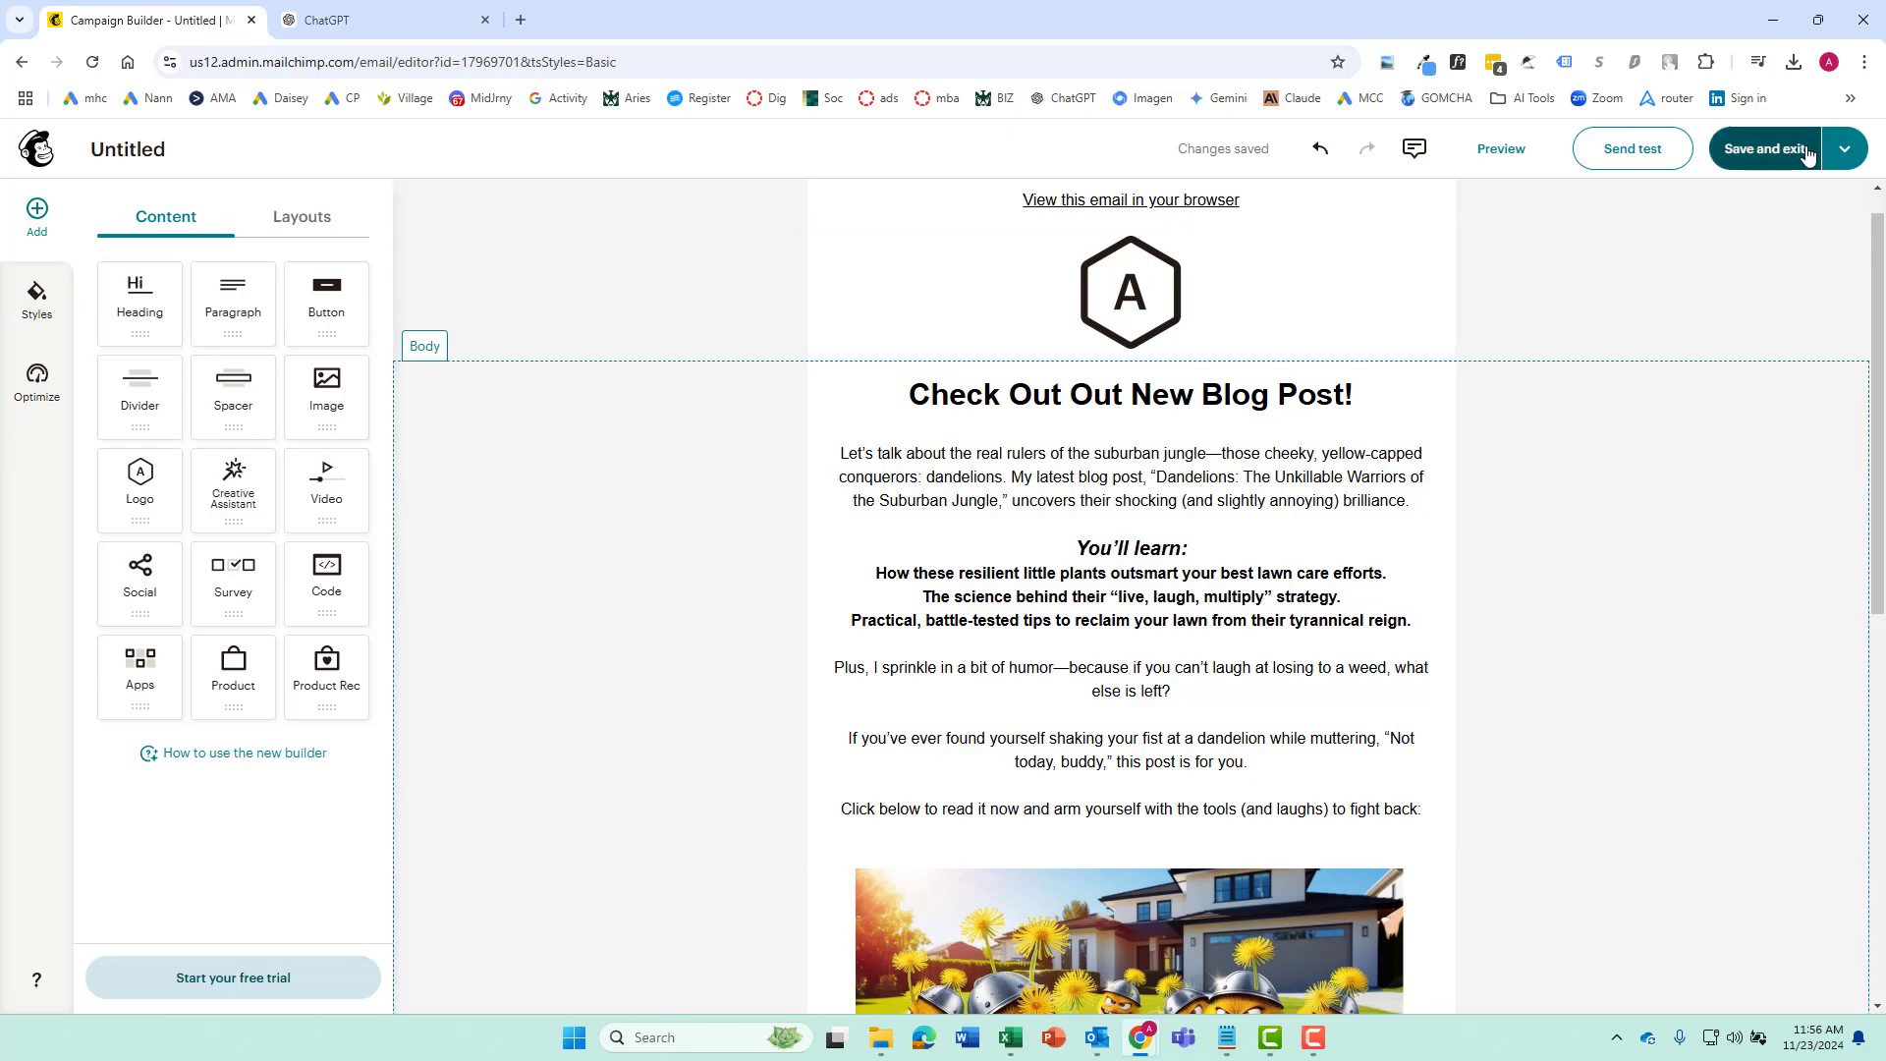
pyautogui.click(1844, 148)
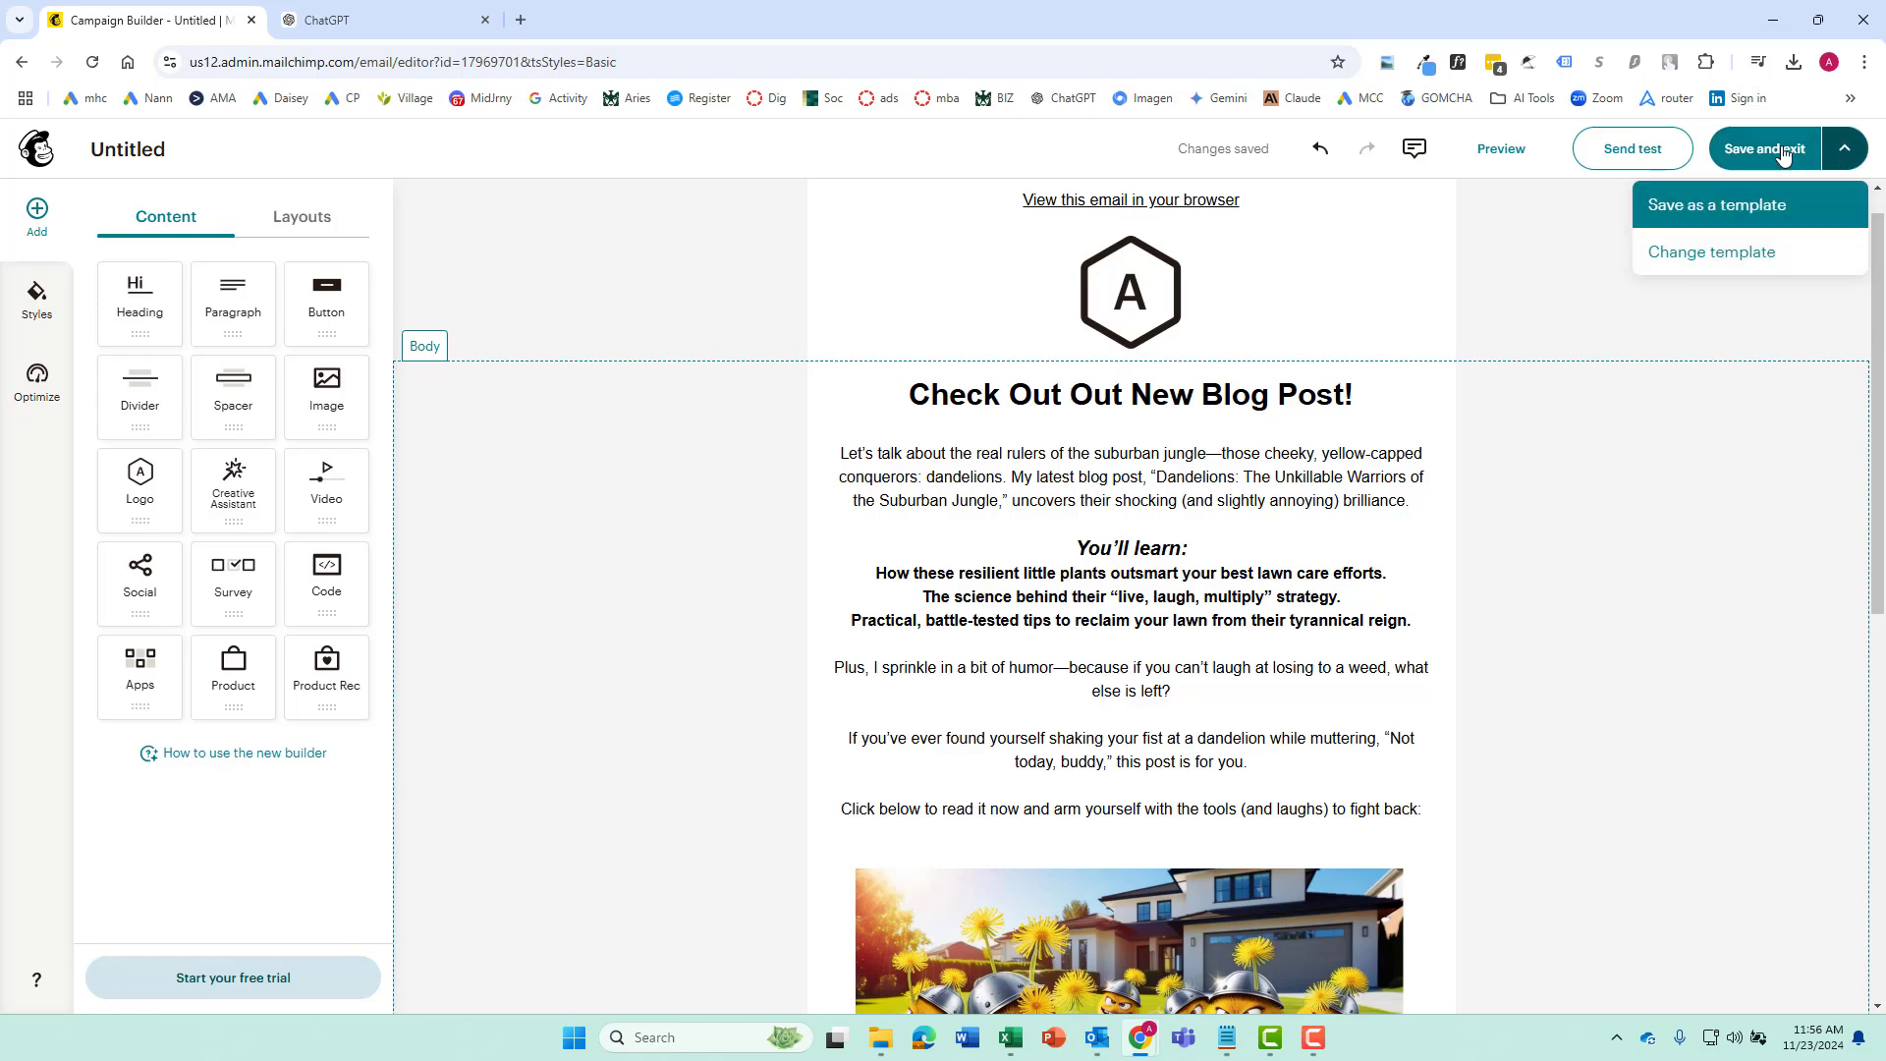
pyautogui.click(1527, 236)
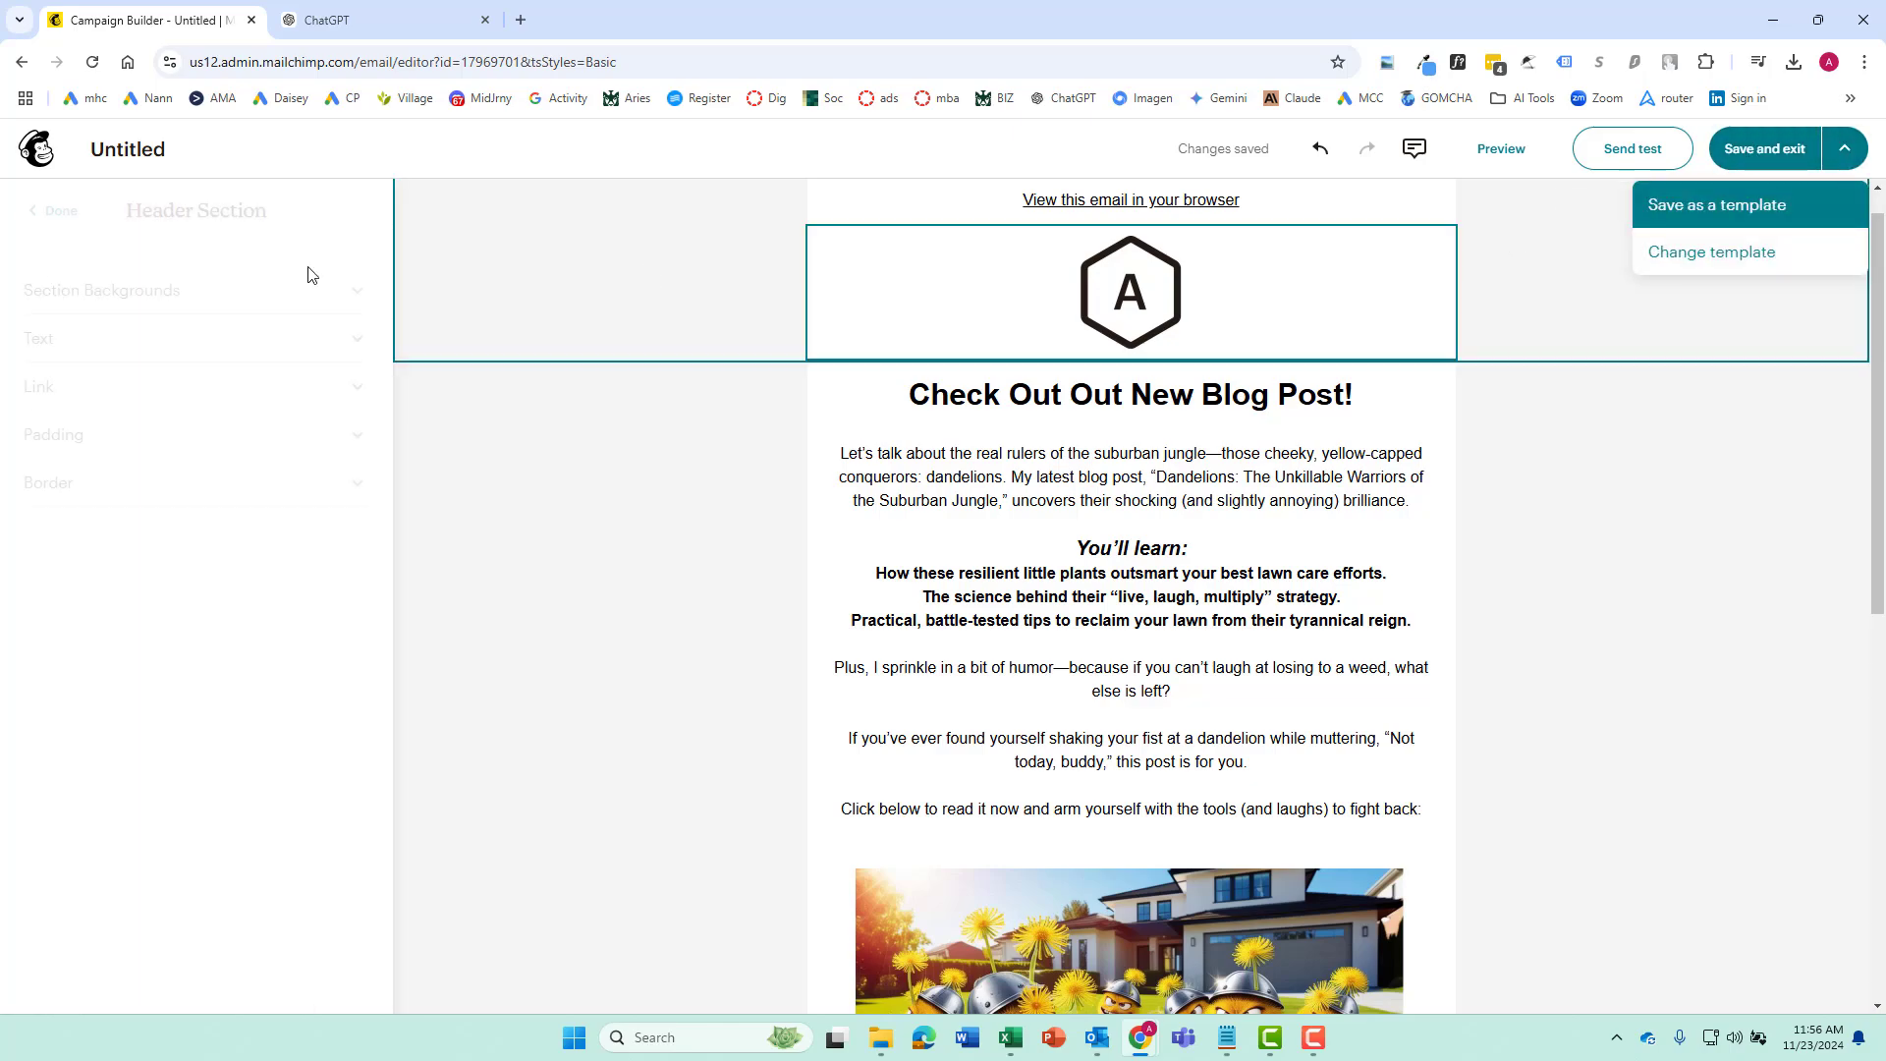
pyautogui.click(1734, 152)
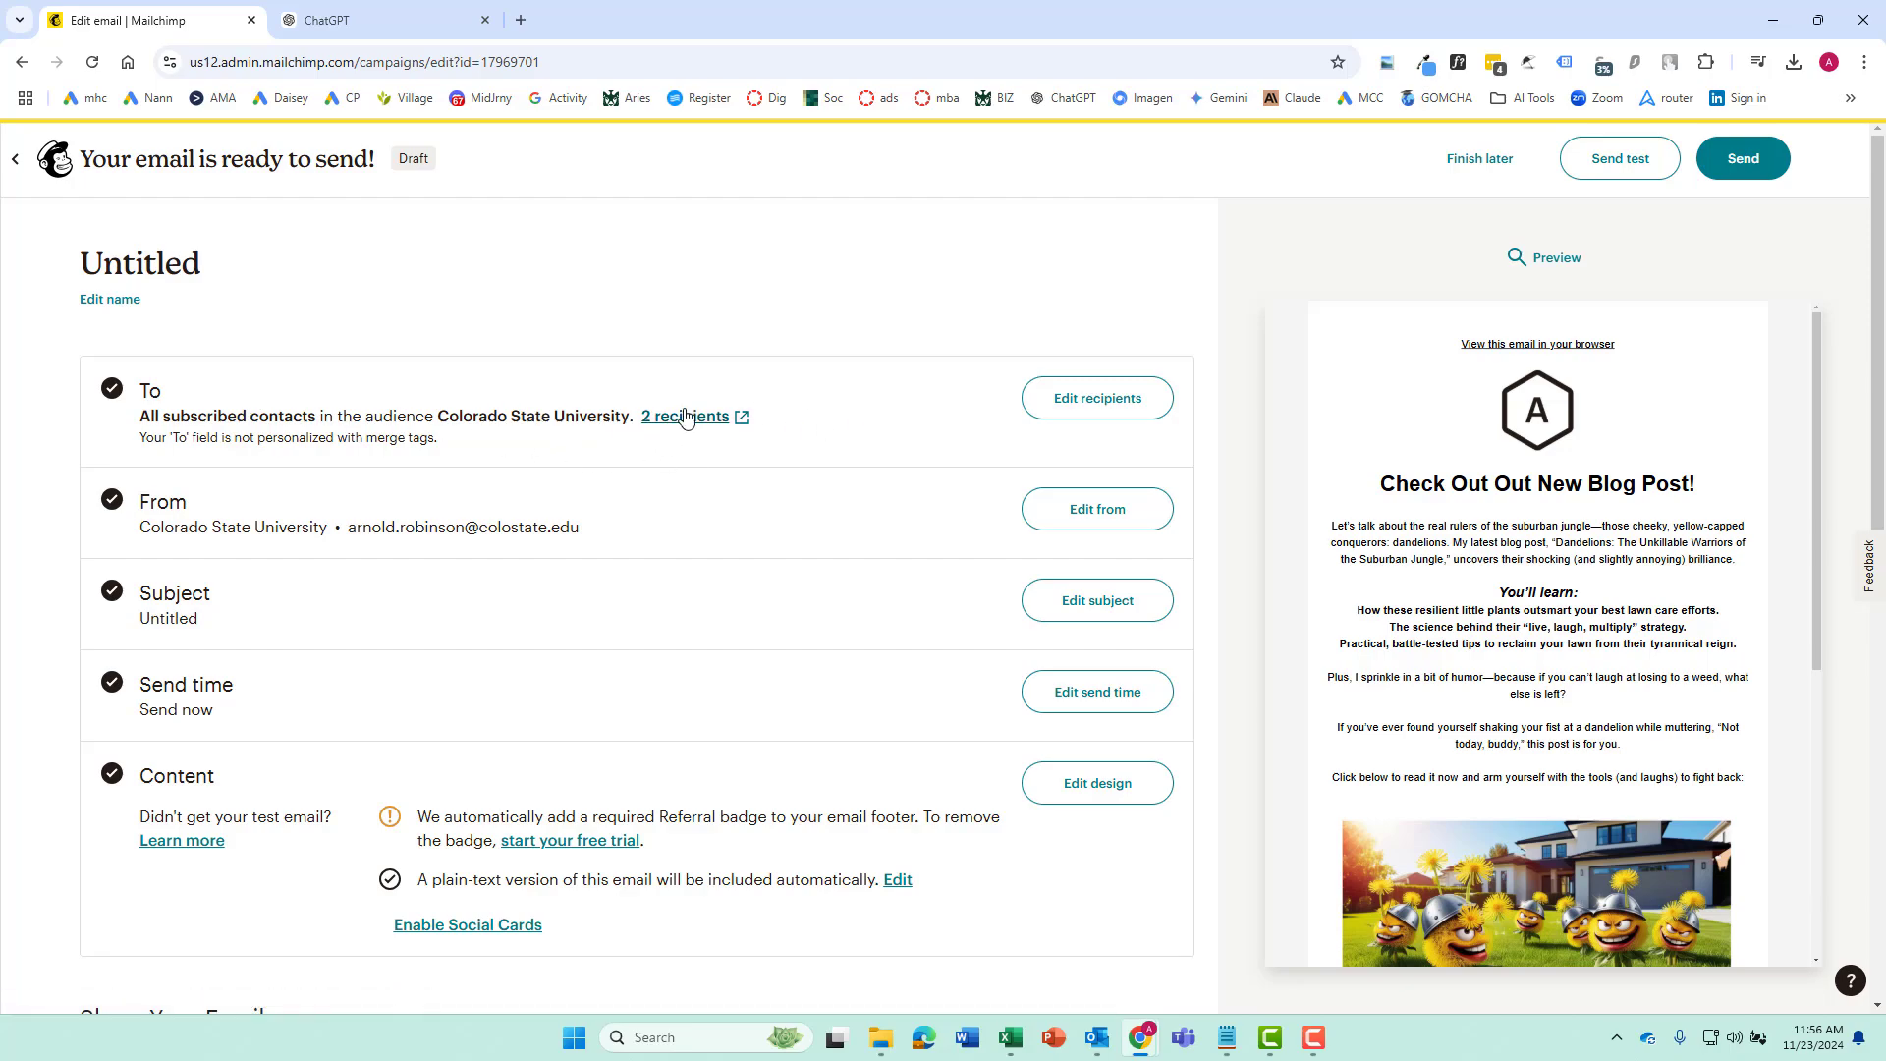
# Open the recipients for editing, try the 2024 tag as the send-to group, and switch back to all subscribers in the audience.
pyautogui.click(1100, 396)
pyautogui.click(709, 550)
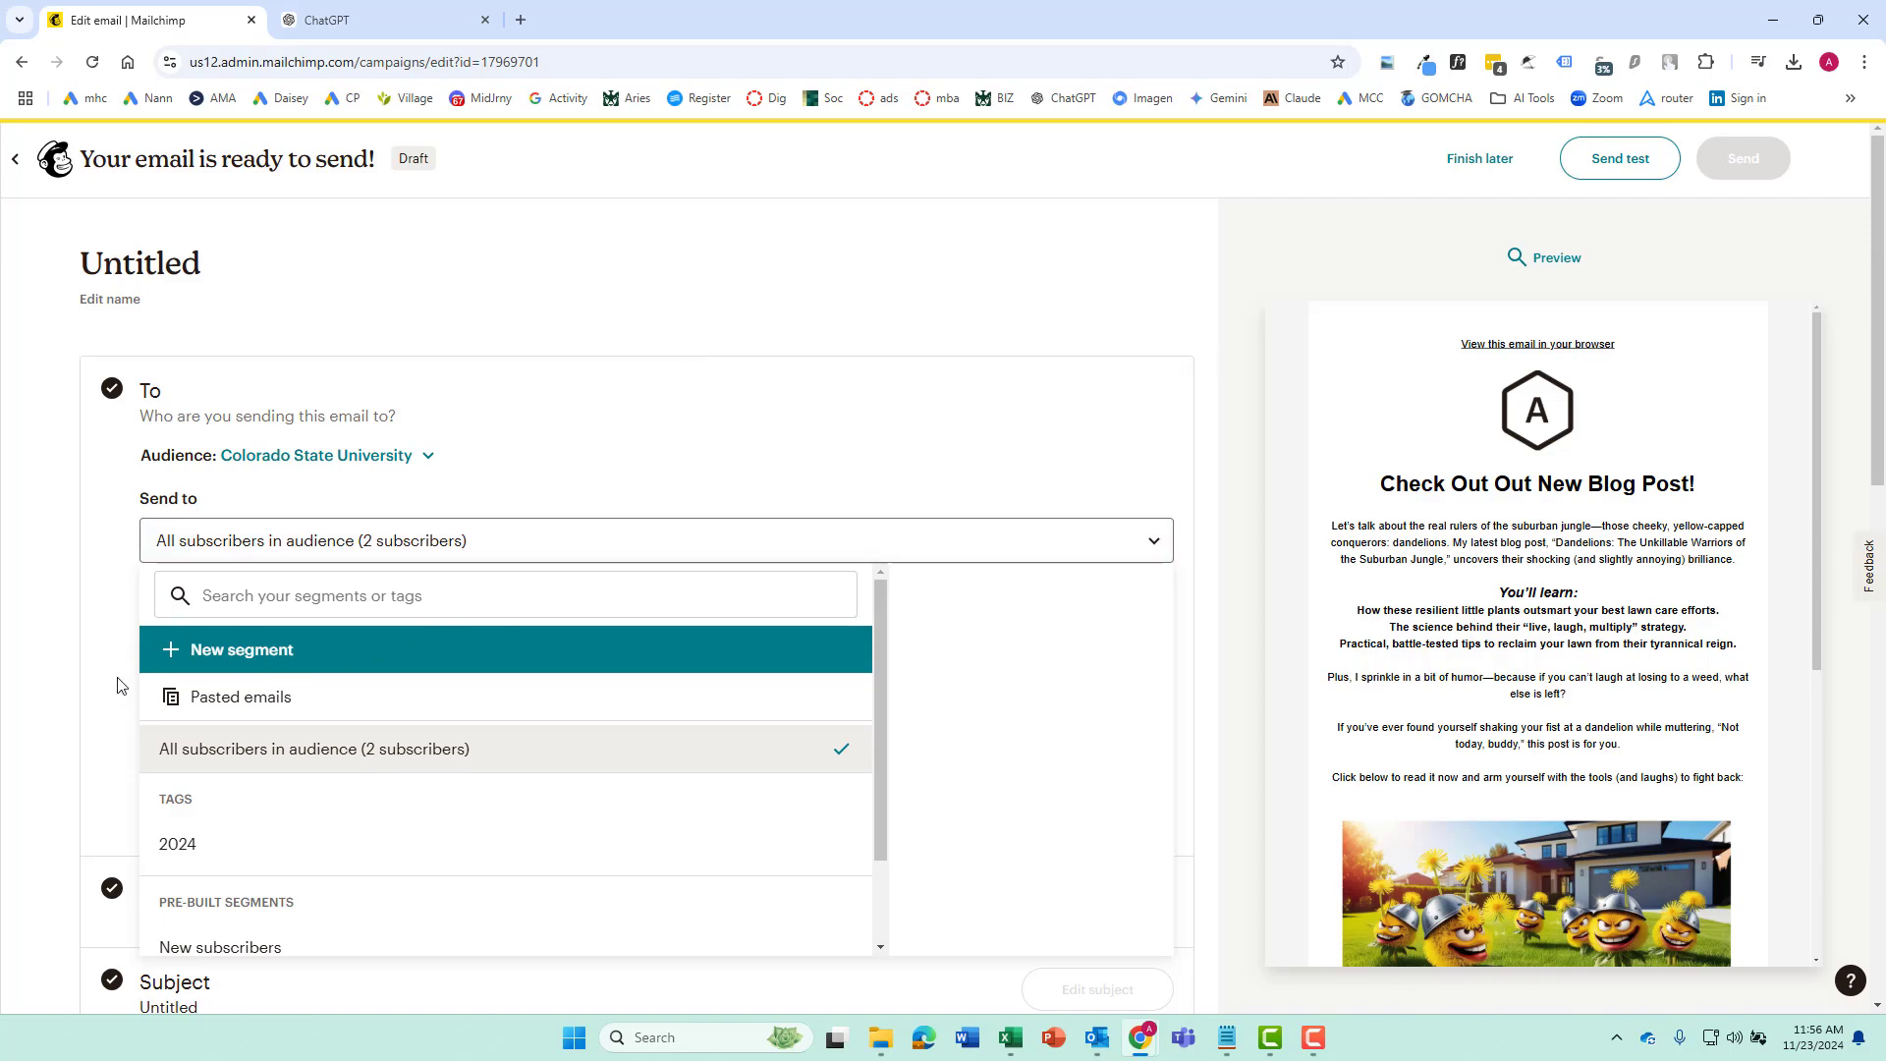
pyautogui.click(172, 845)
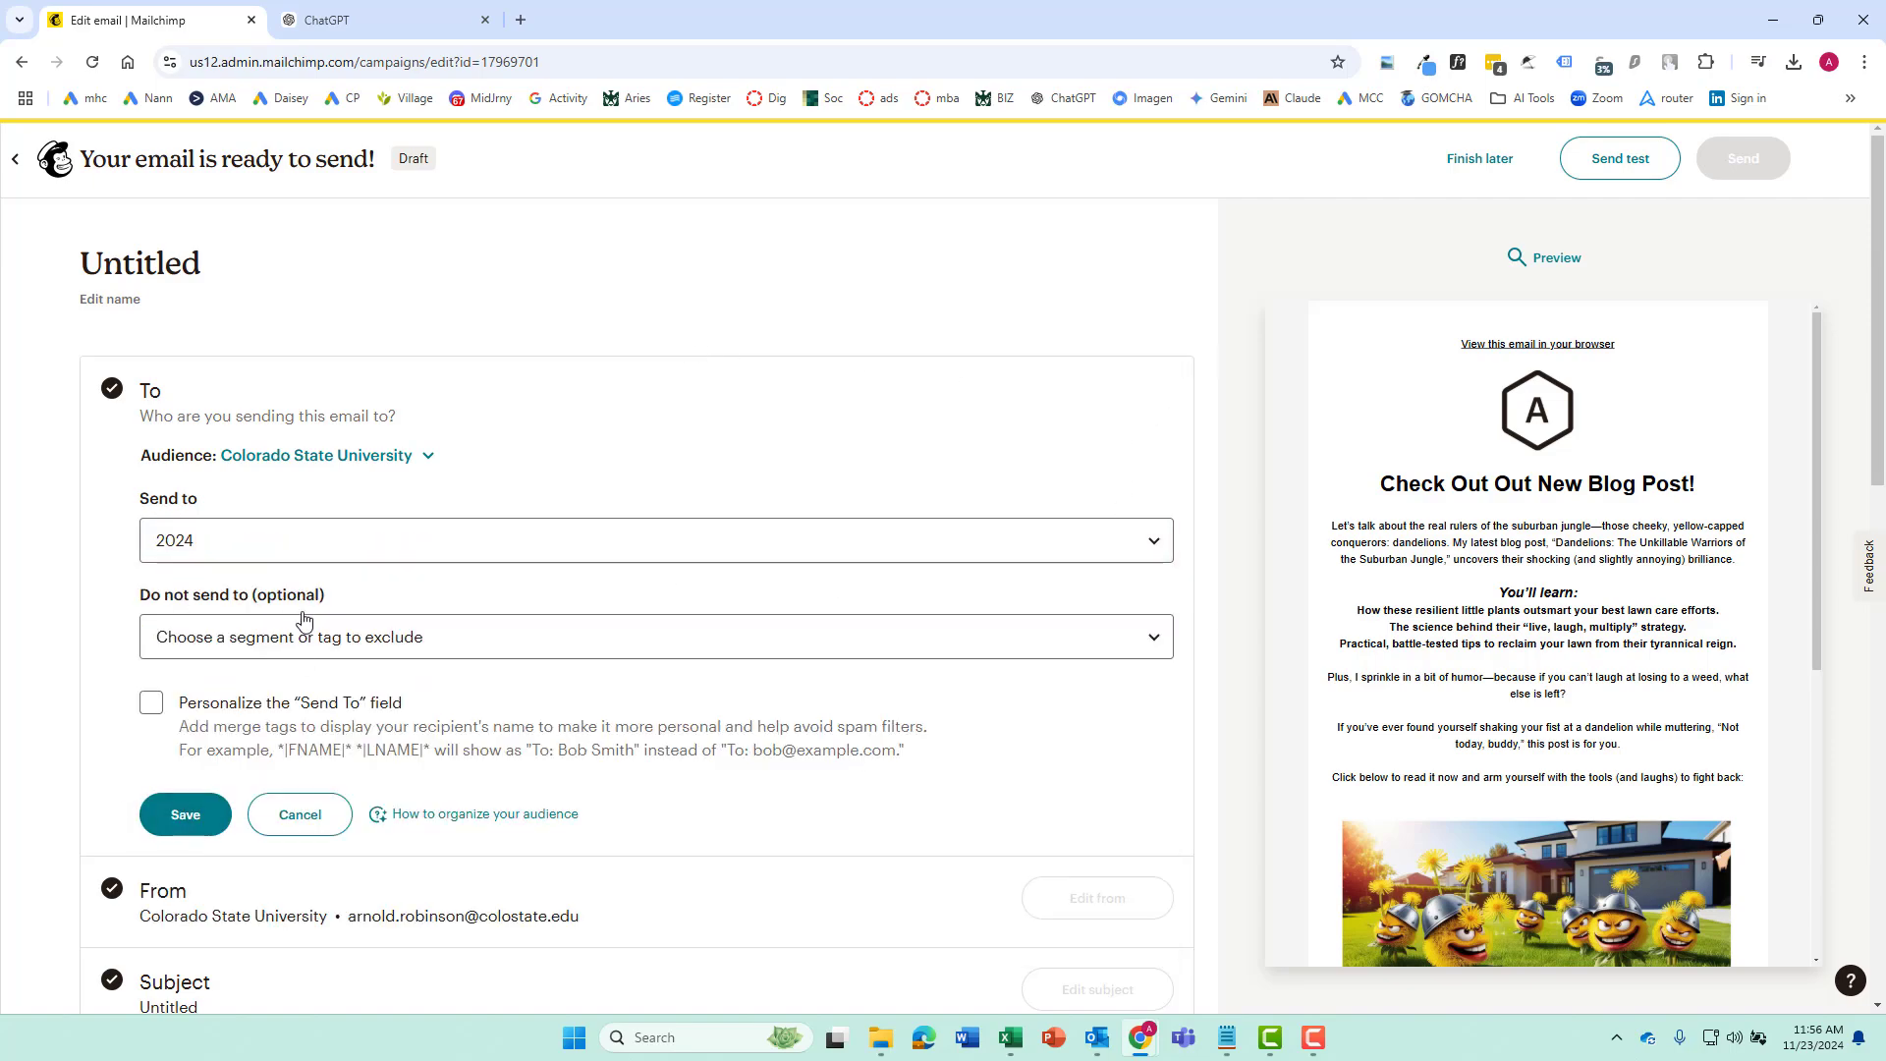
pyautogui.click(484, 556)
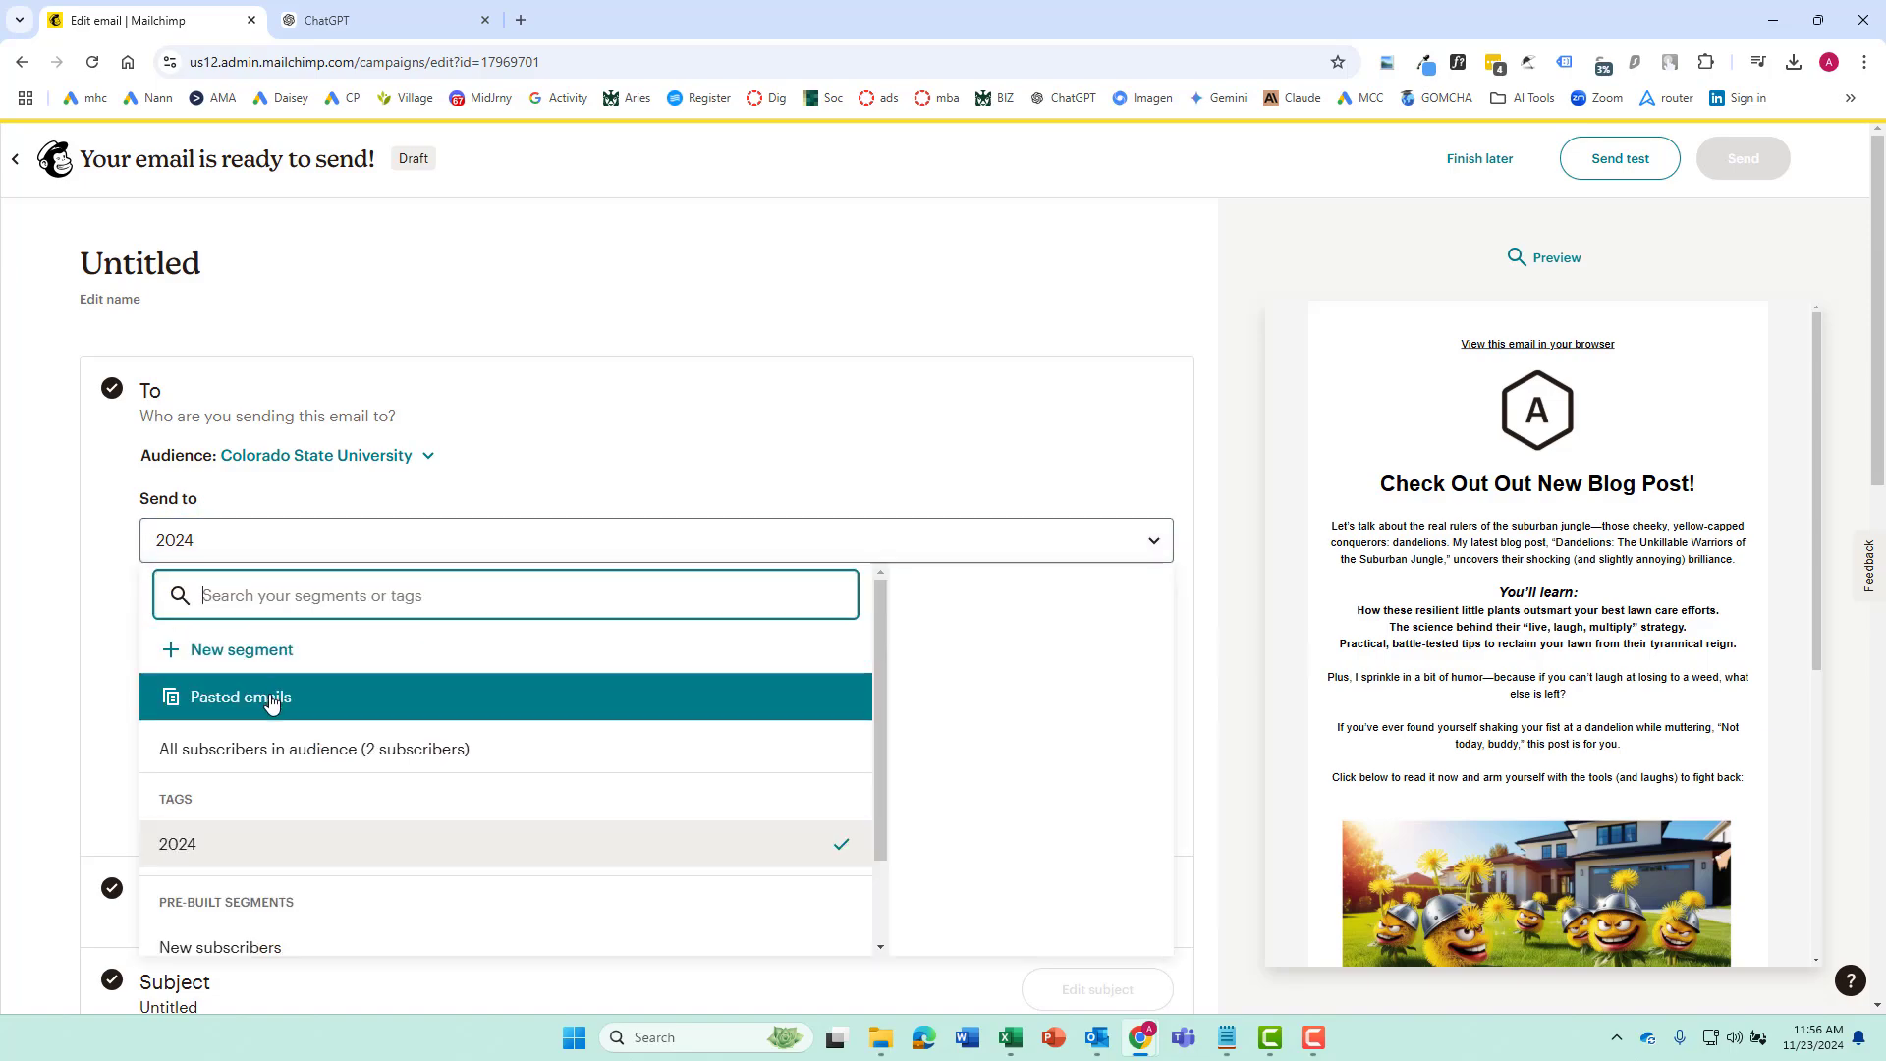
pyautogui.click(275, 763)
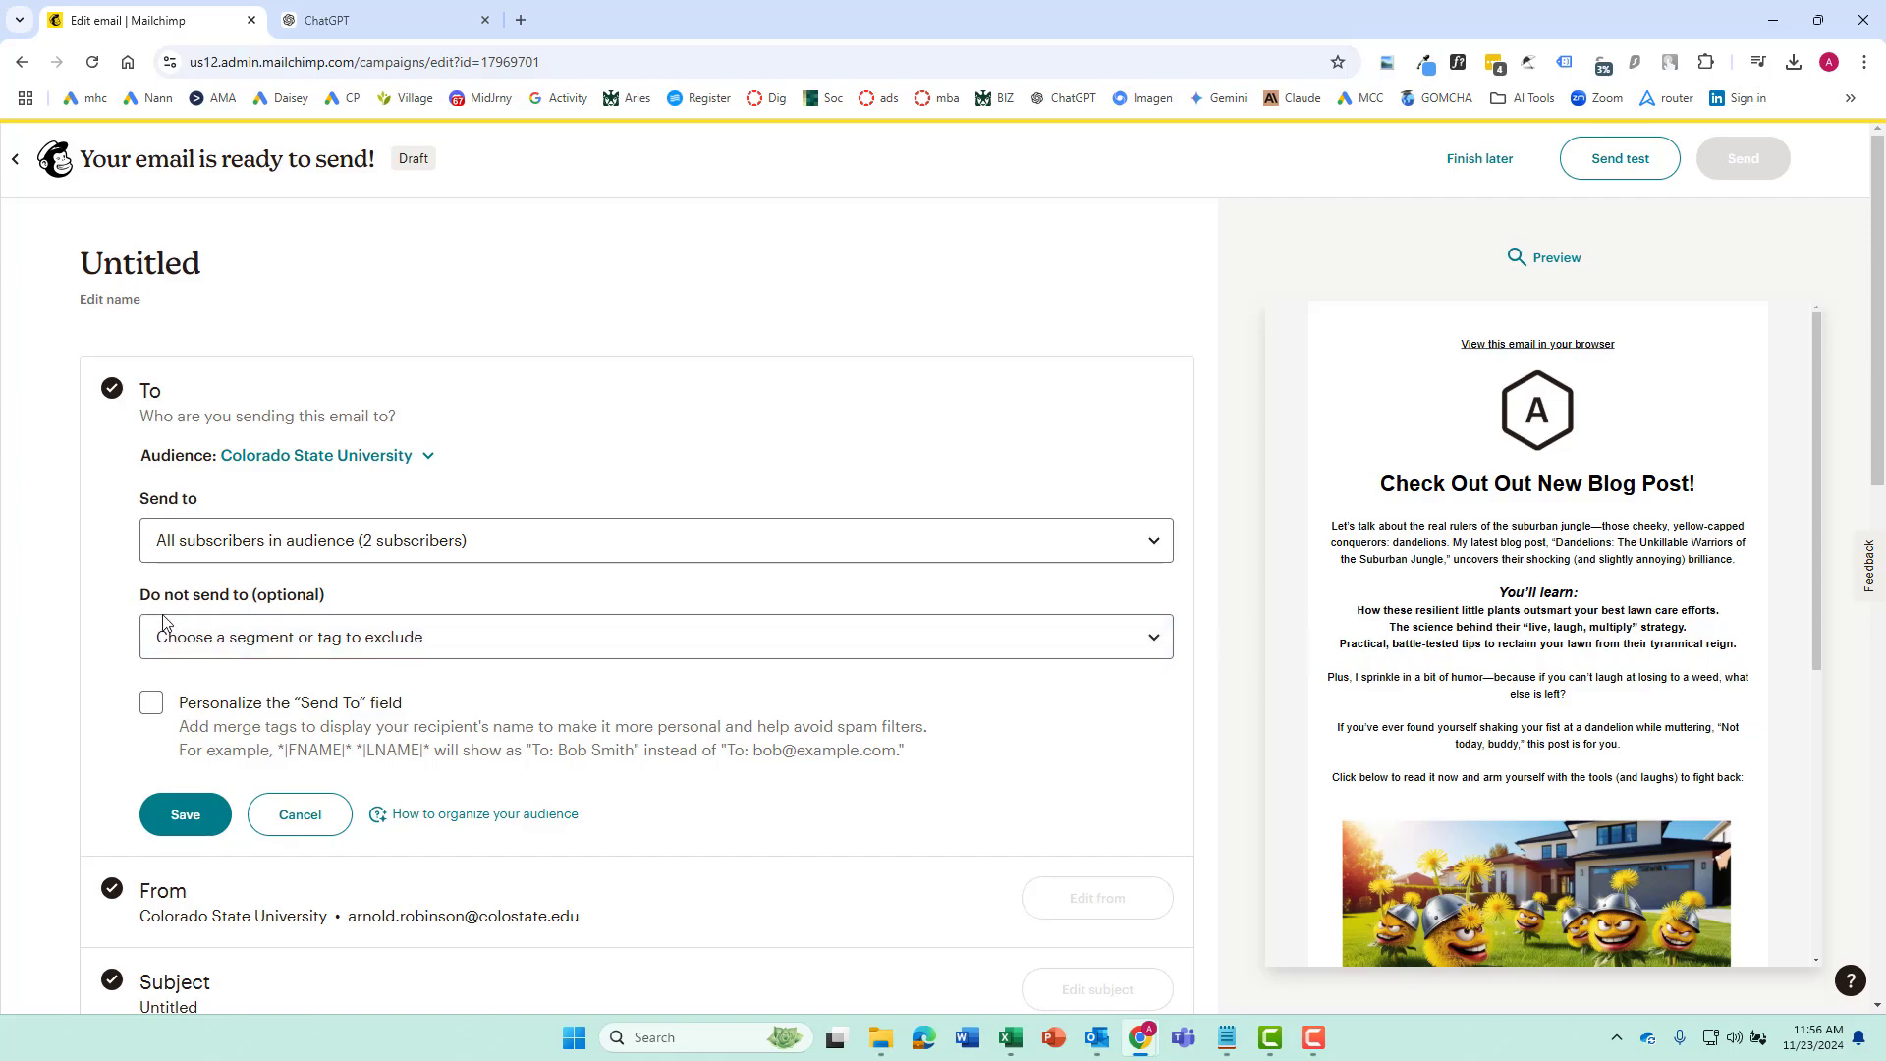
# Review the remaining campaign sections, switch to ChatGPT and submit the prompt "Write me a subject line for the email".
pyautogui.scroll(-2, 565, 669)
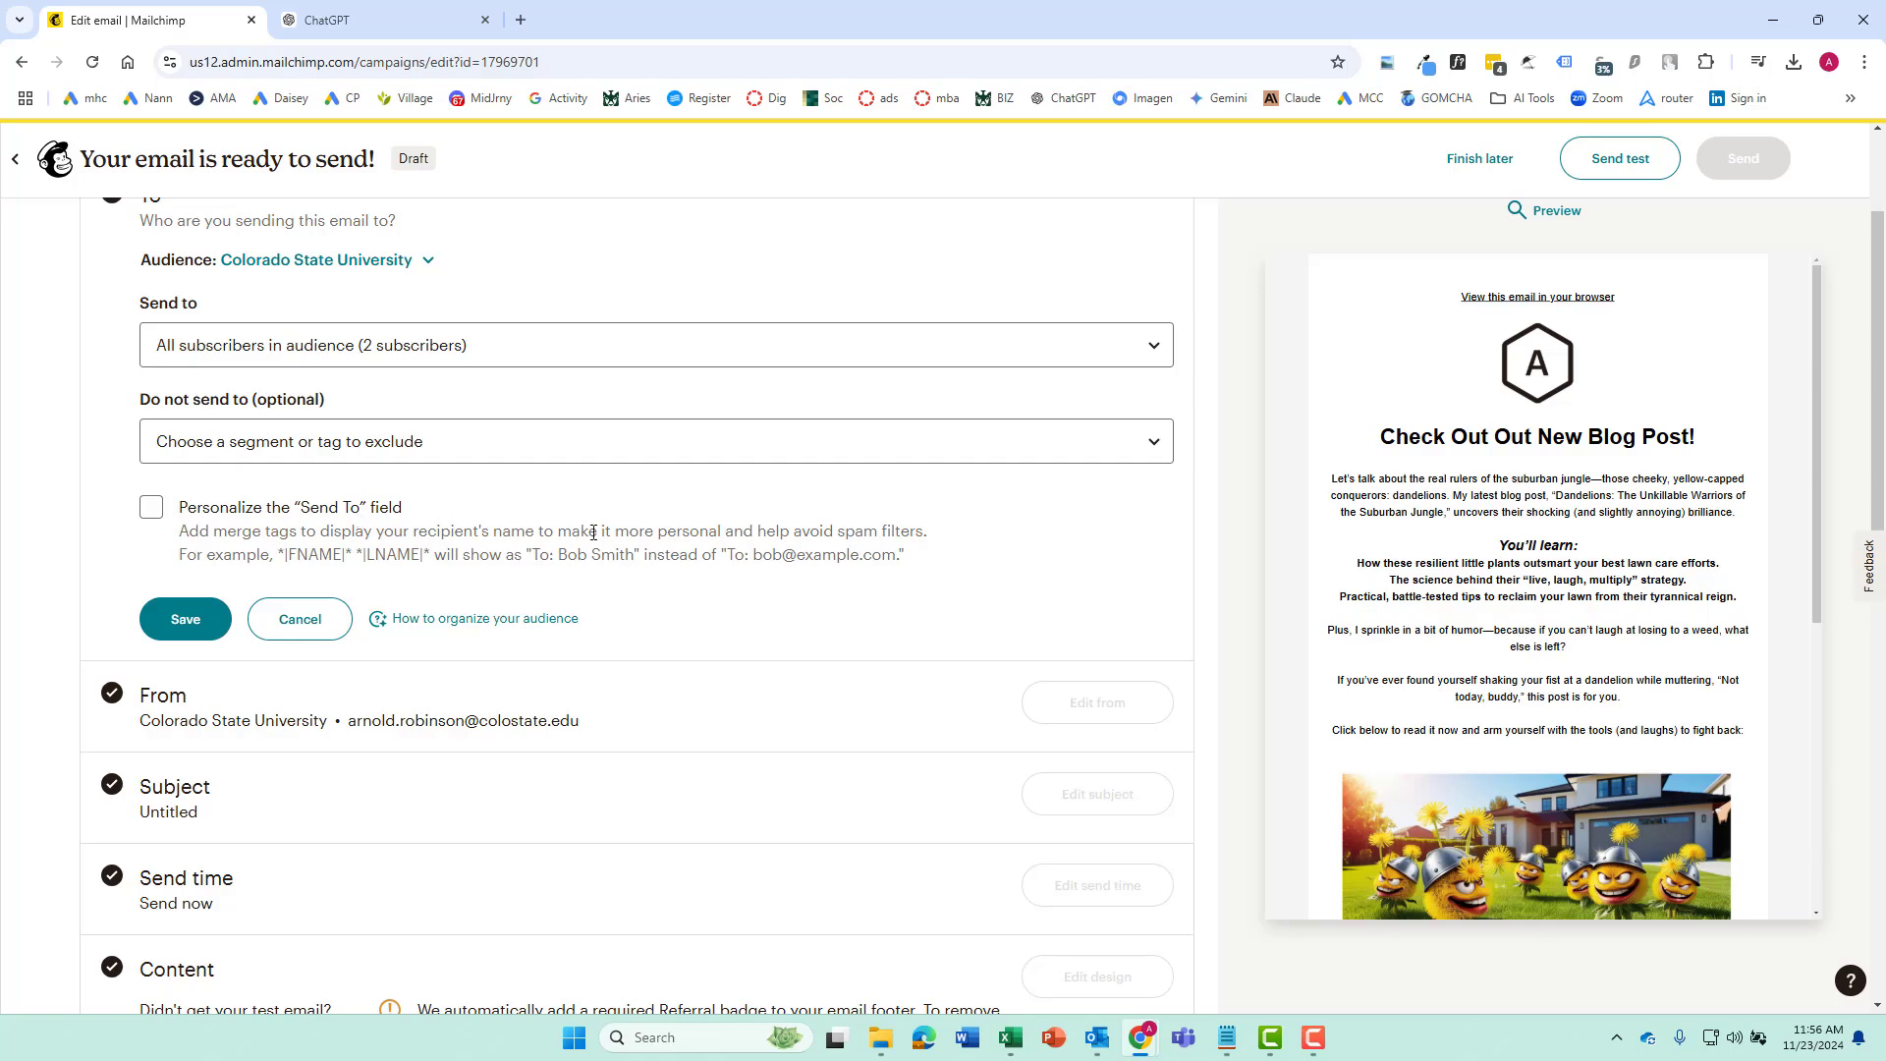
pyautogui.scroll(-1, 666, 535)
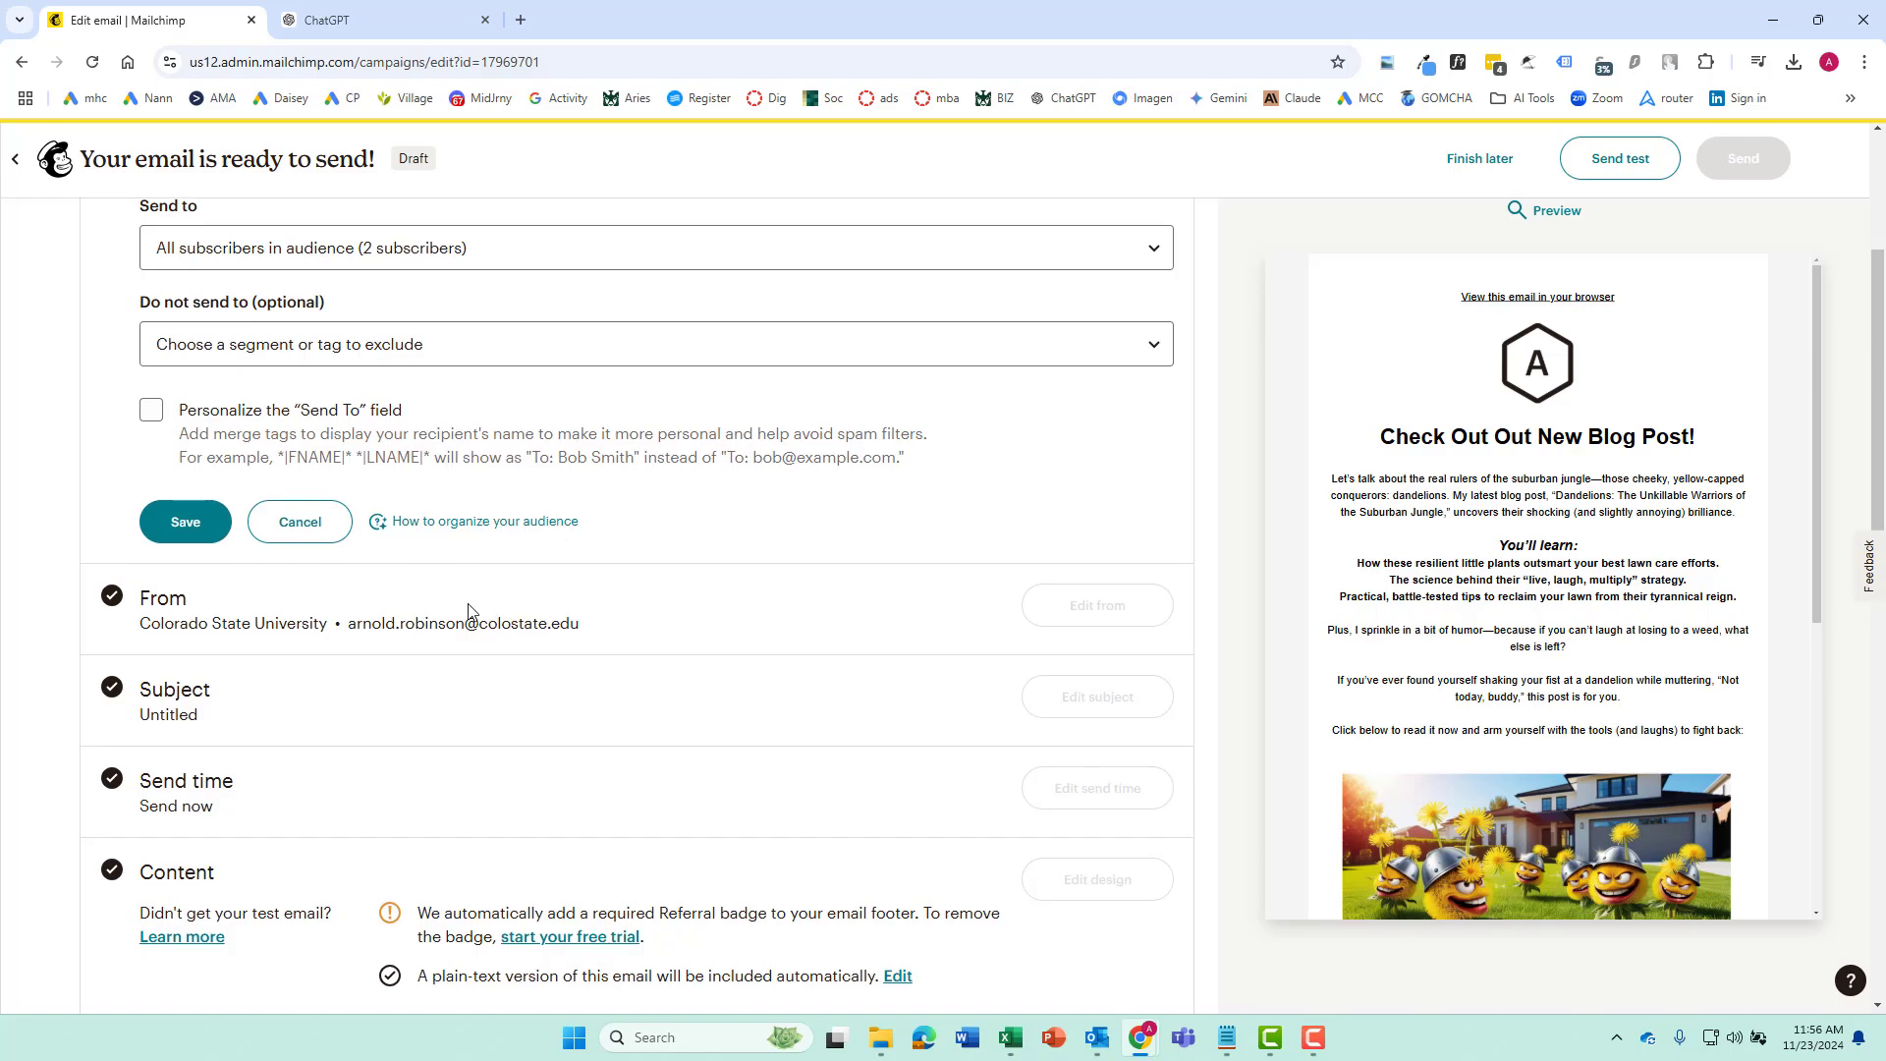
pyautogui.scroll(-2, 470, 609)
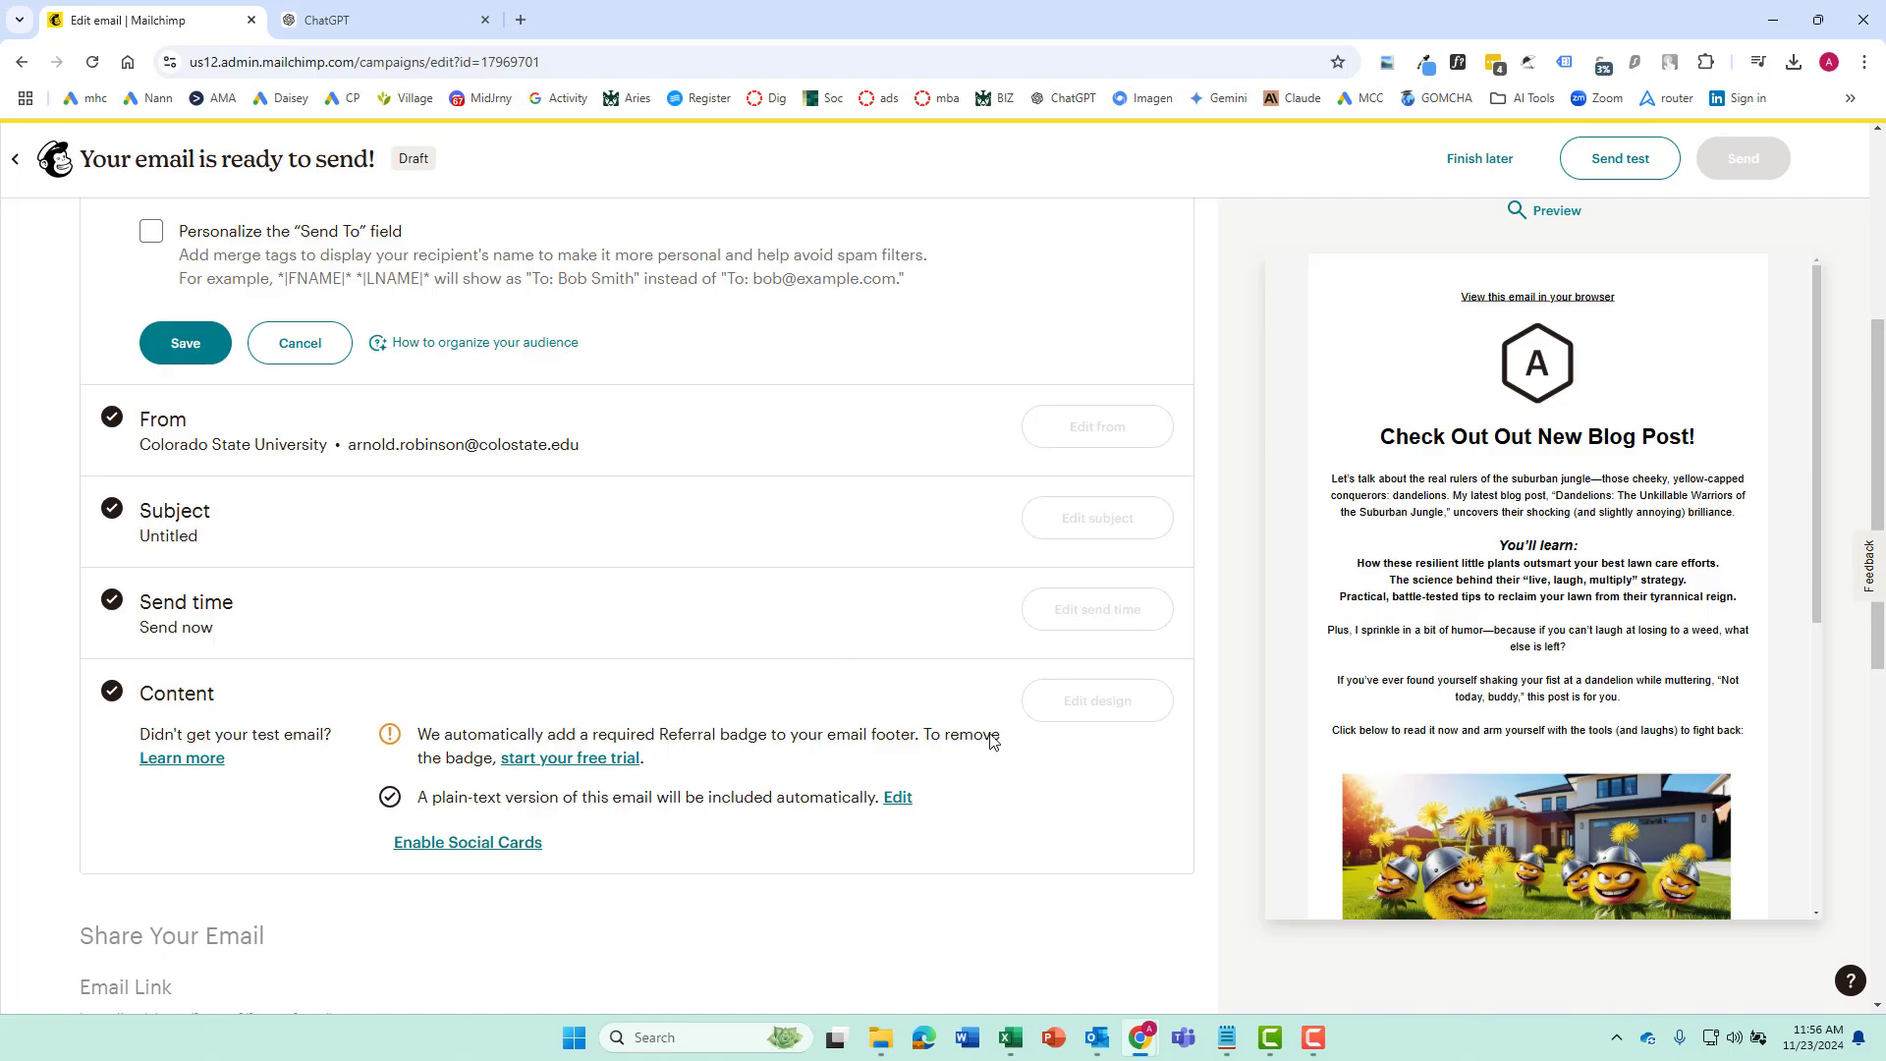
pyautogui.hotkey('ctrl', 'Tab')
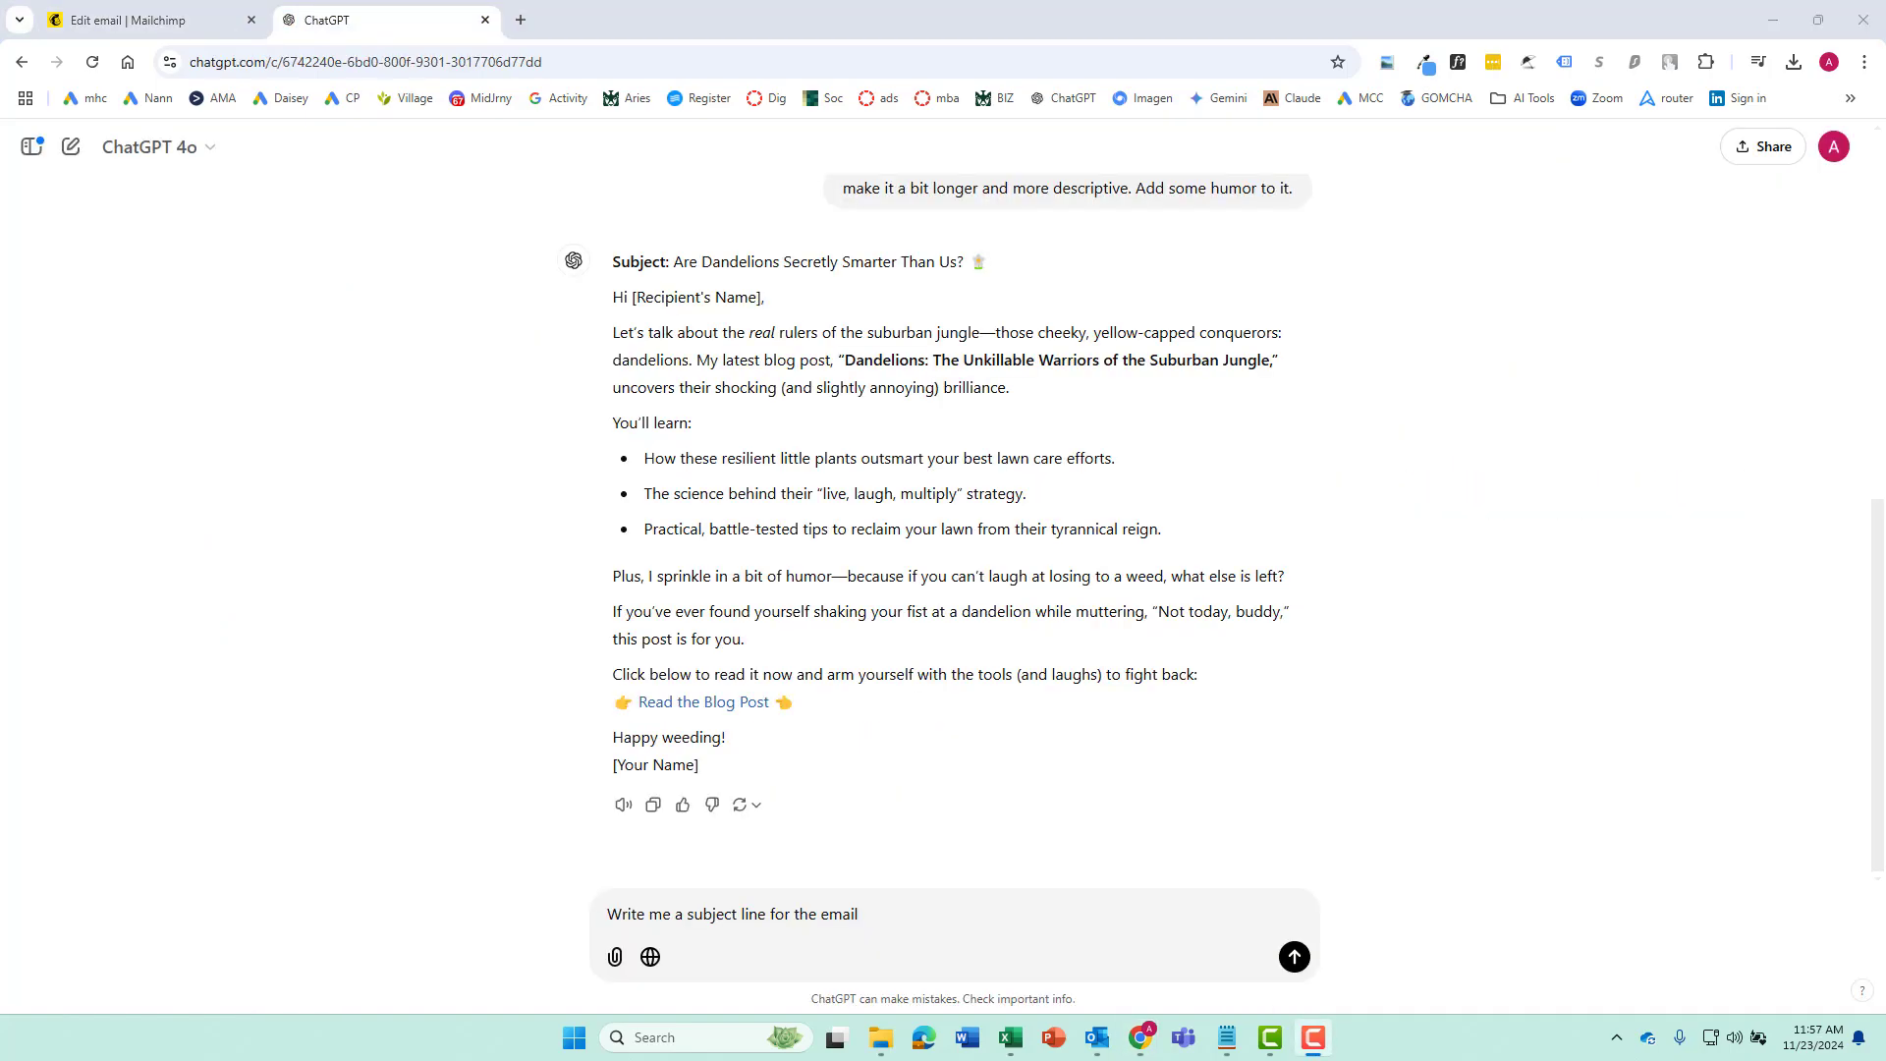
pyautogui.click(1293, 957)
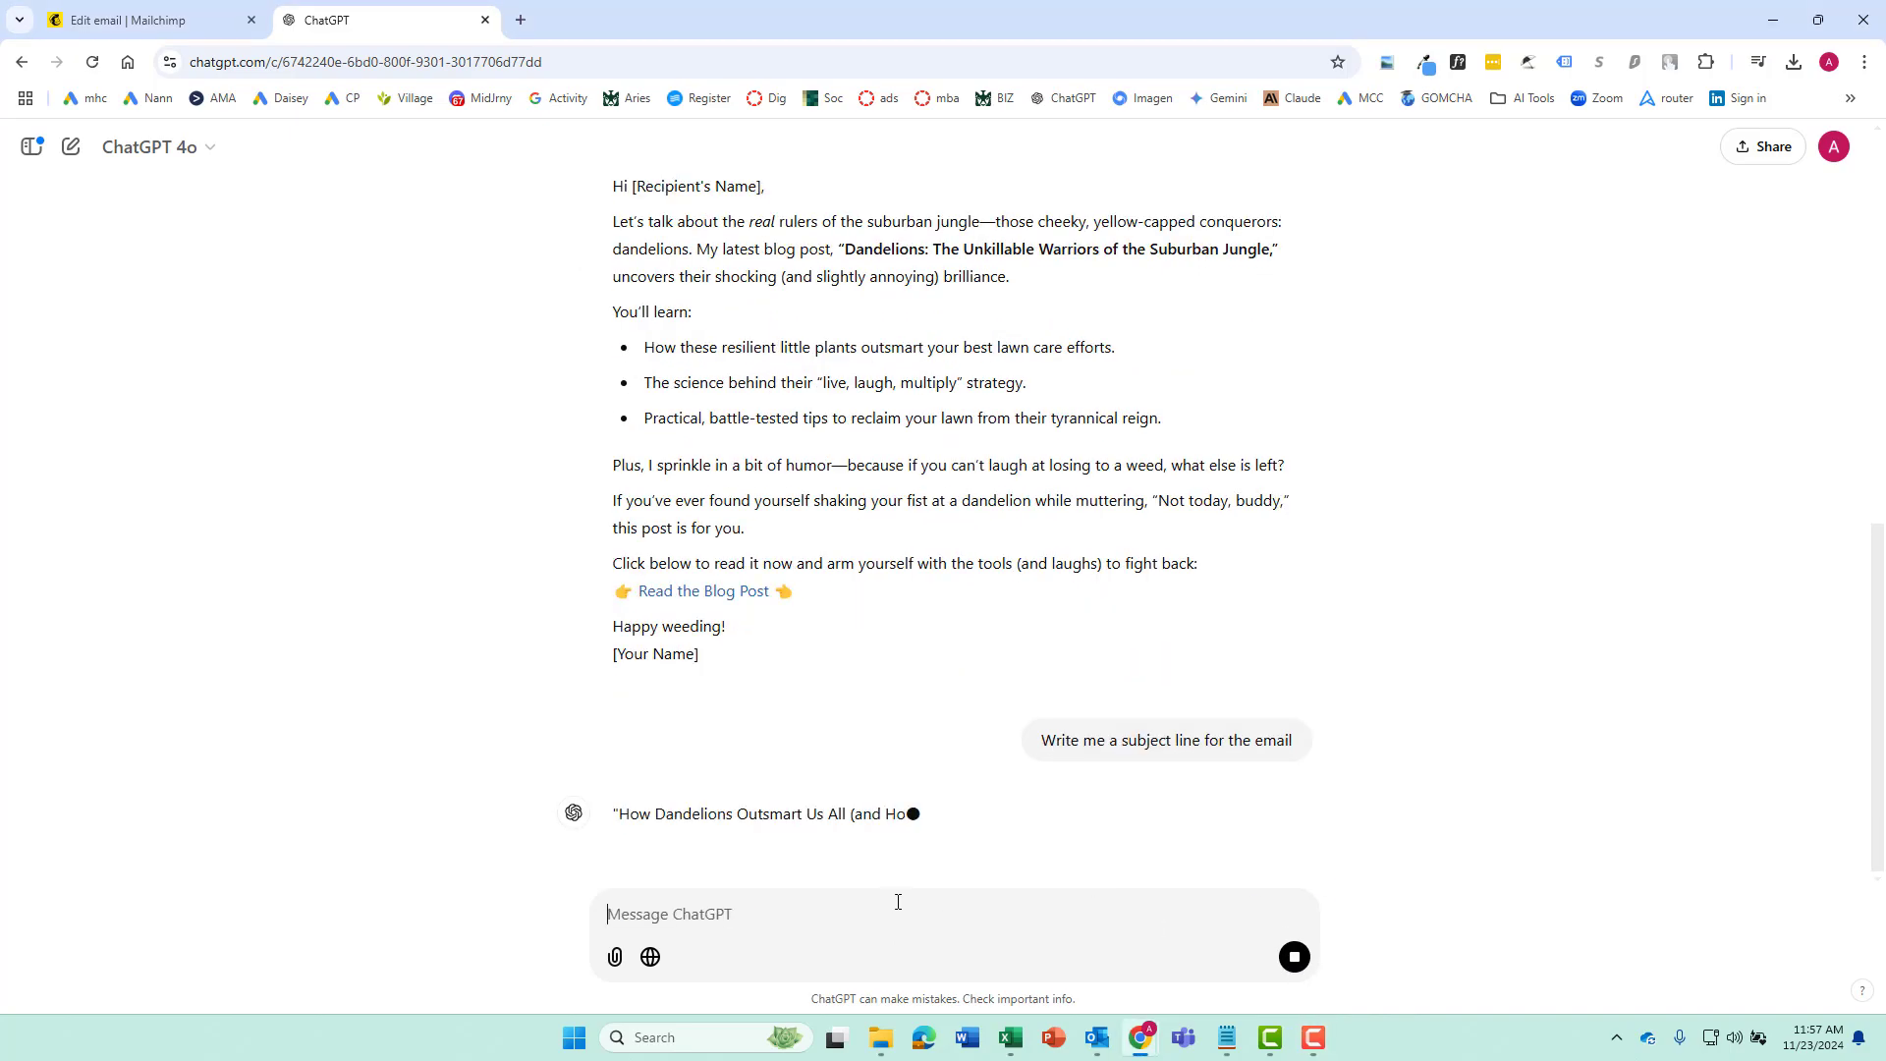
# Ask ChatGPT with "give me 10" for more subject lines and copy "Dandelions: Nature's Little Warriors in Disguise".
pyautogui.write('give me 10')
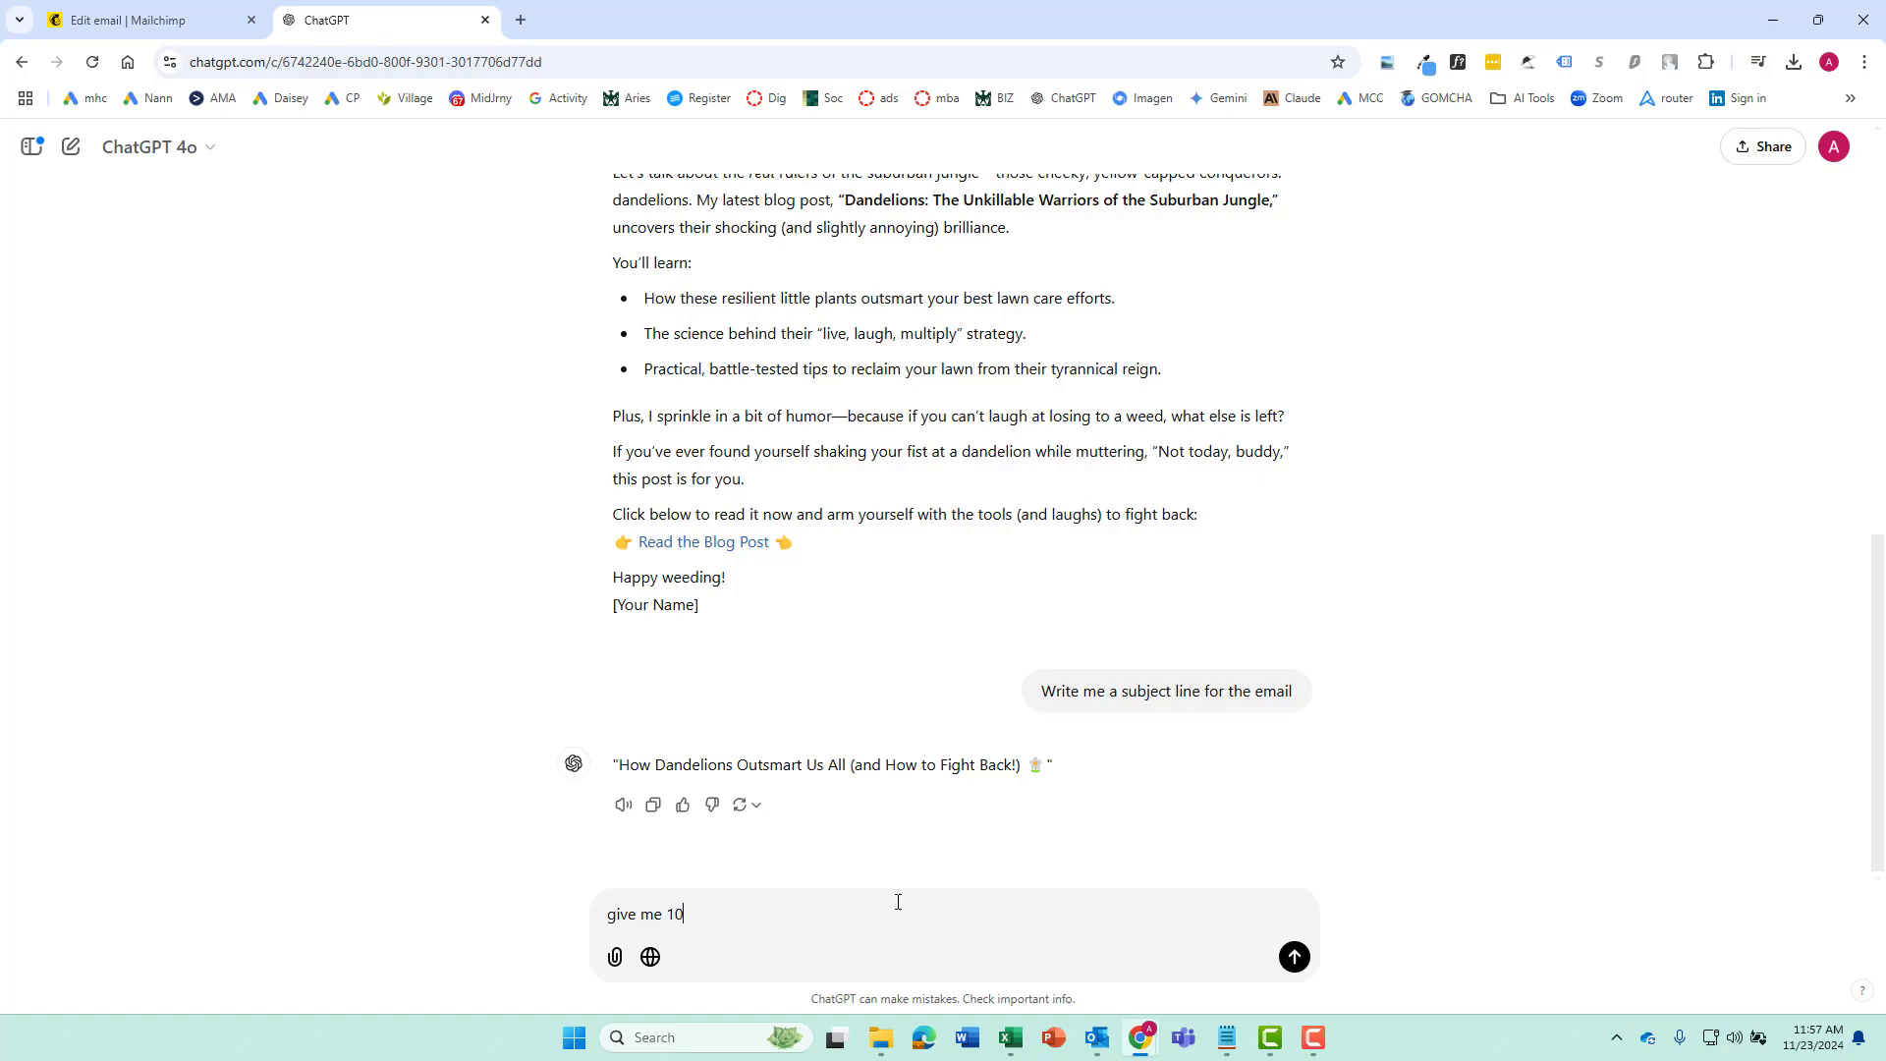
pyautogui.press('Return')
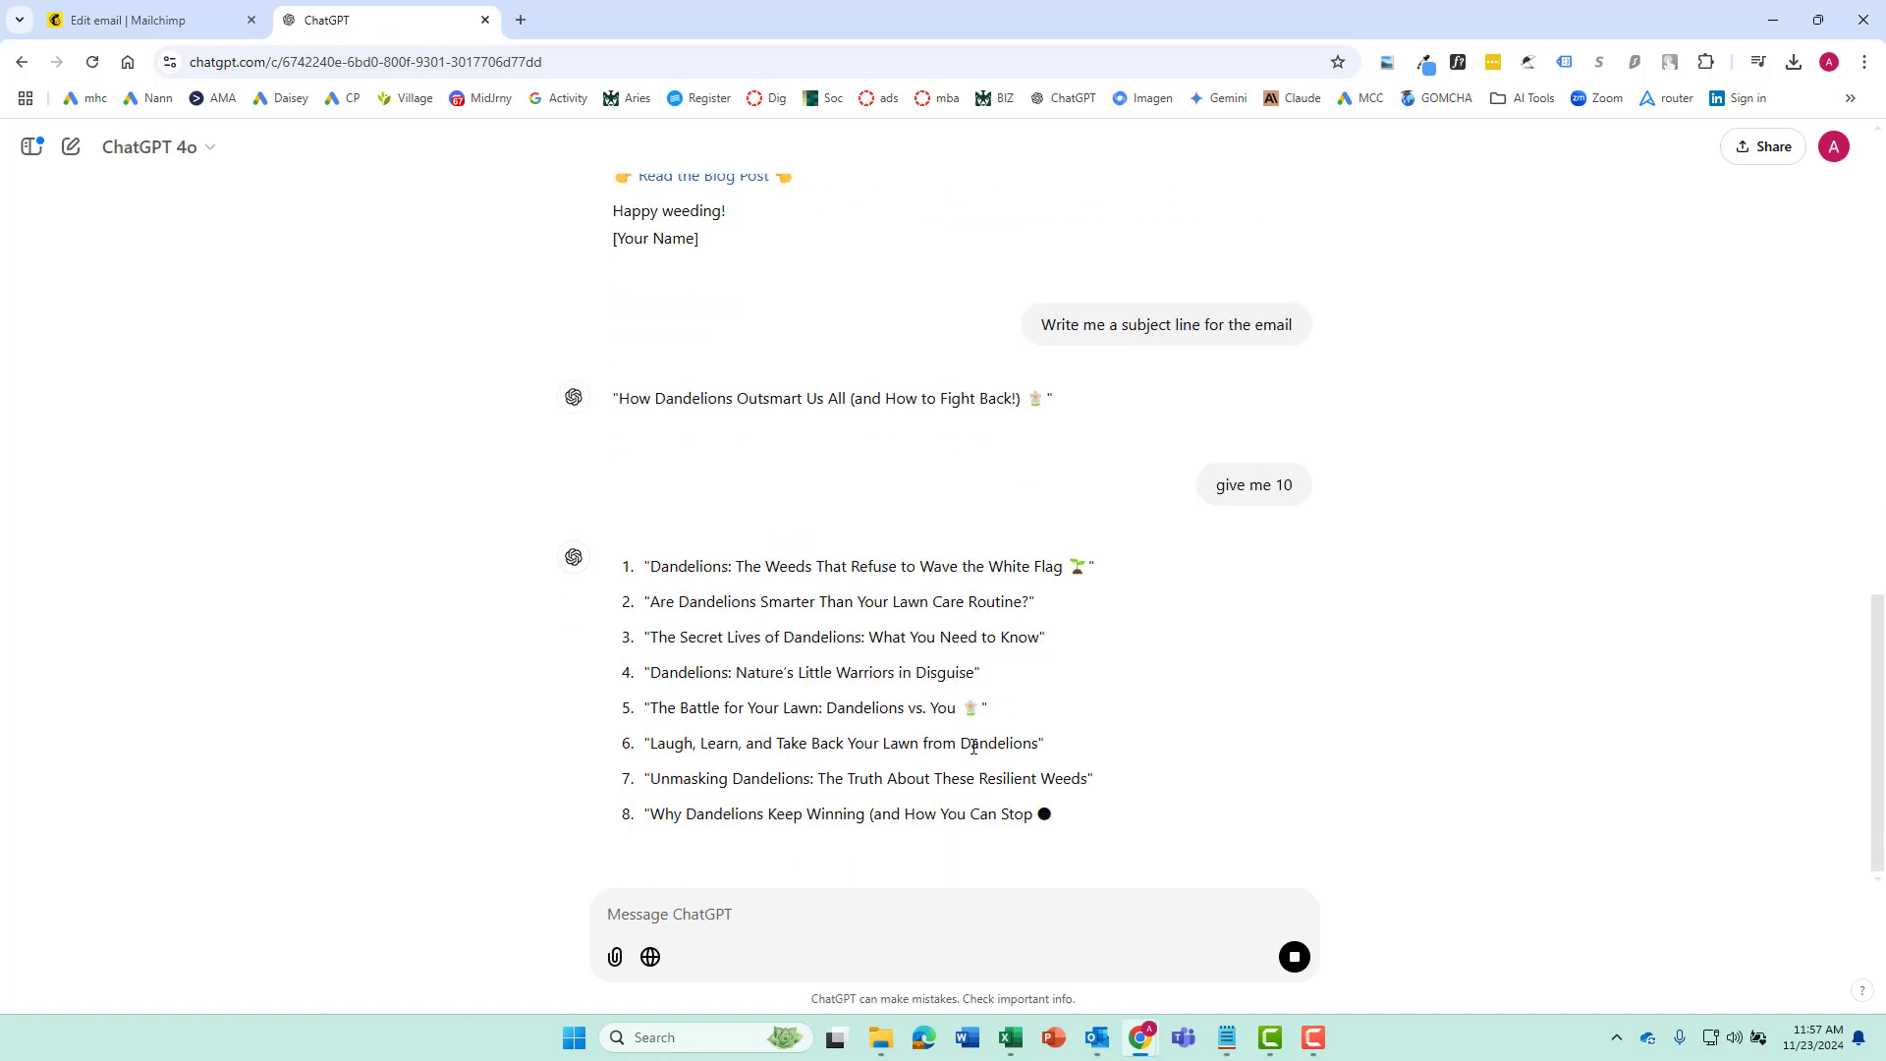
pyautogui.moveTo(1004, 681); pyautogui.dragTo(619, 672)
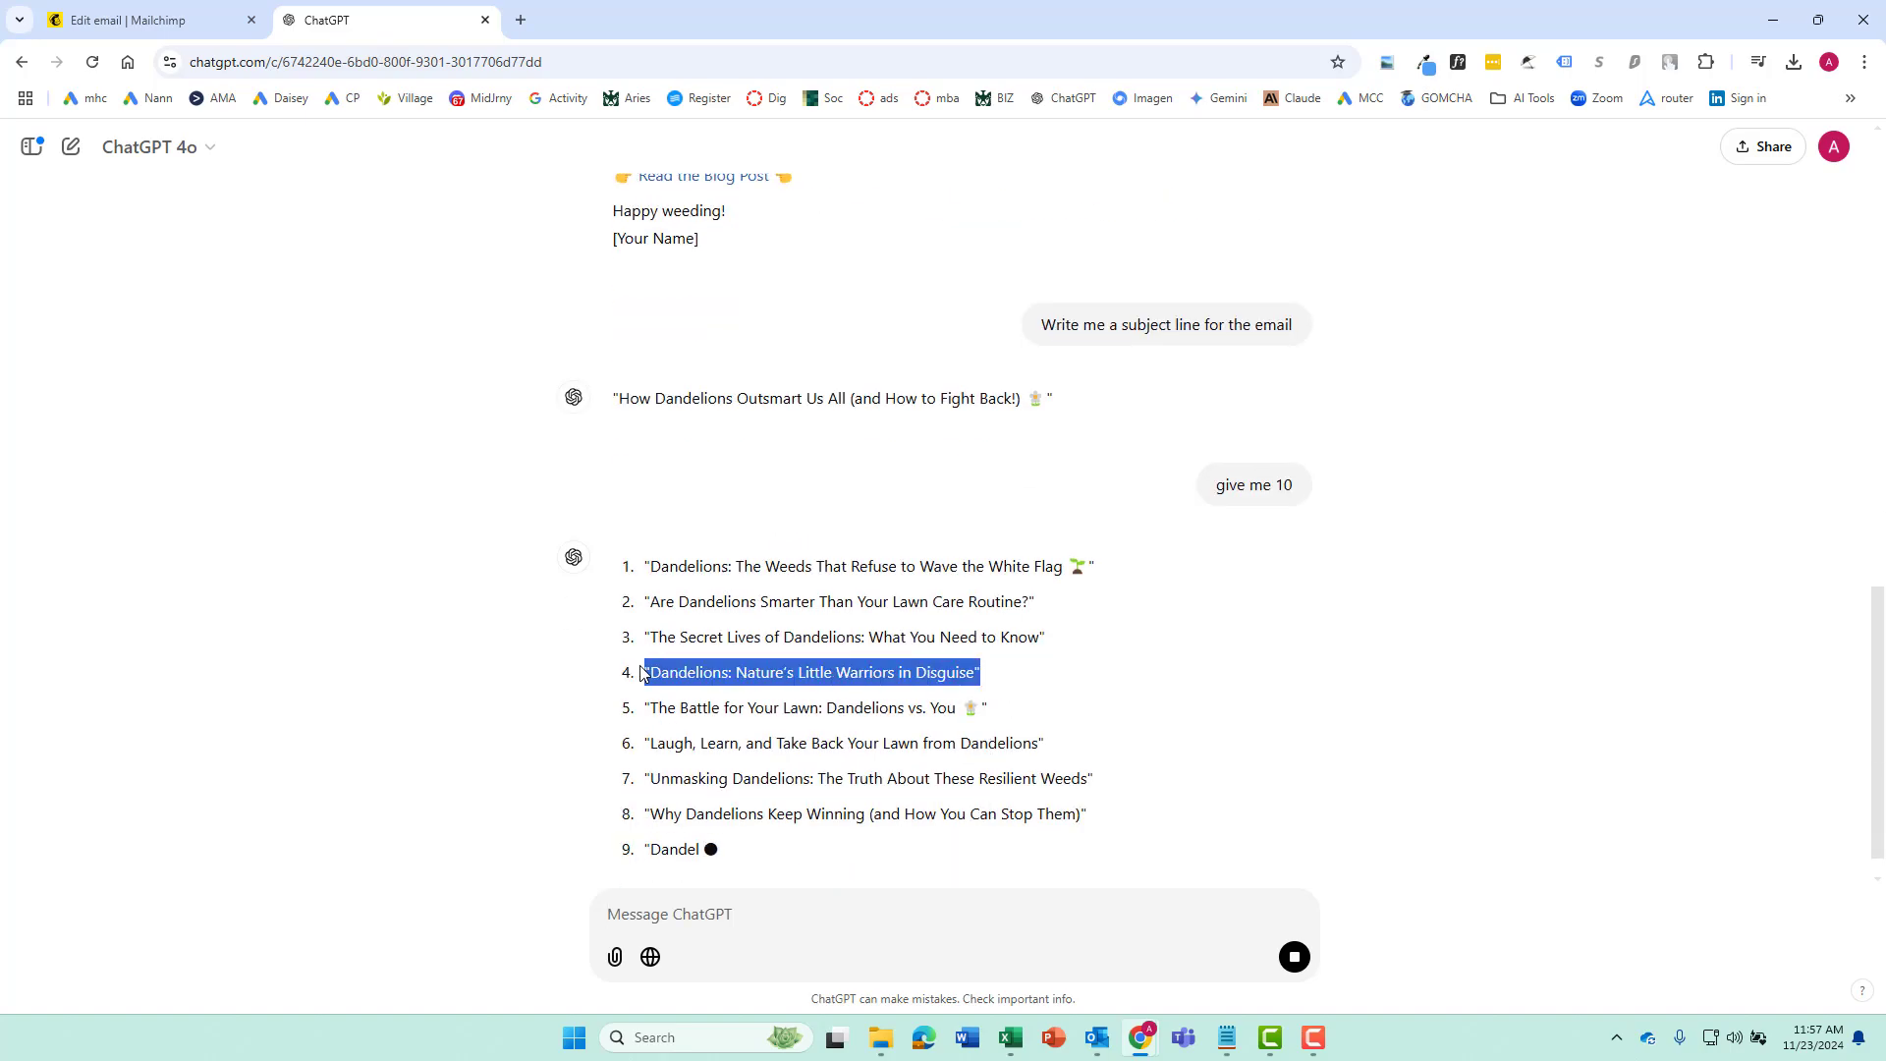
pyautogui.click(694, 631)
pyautogui.tripleClick(648, 637)
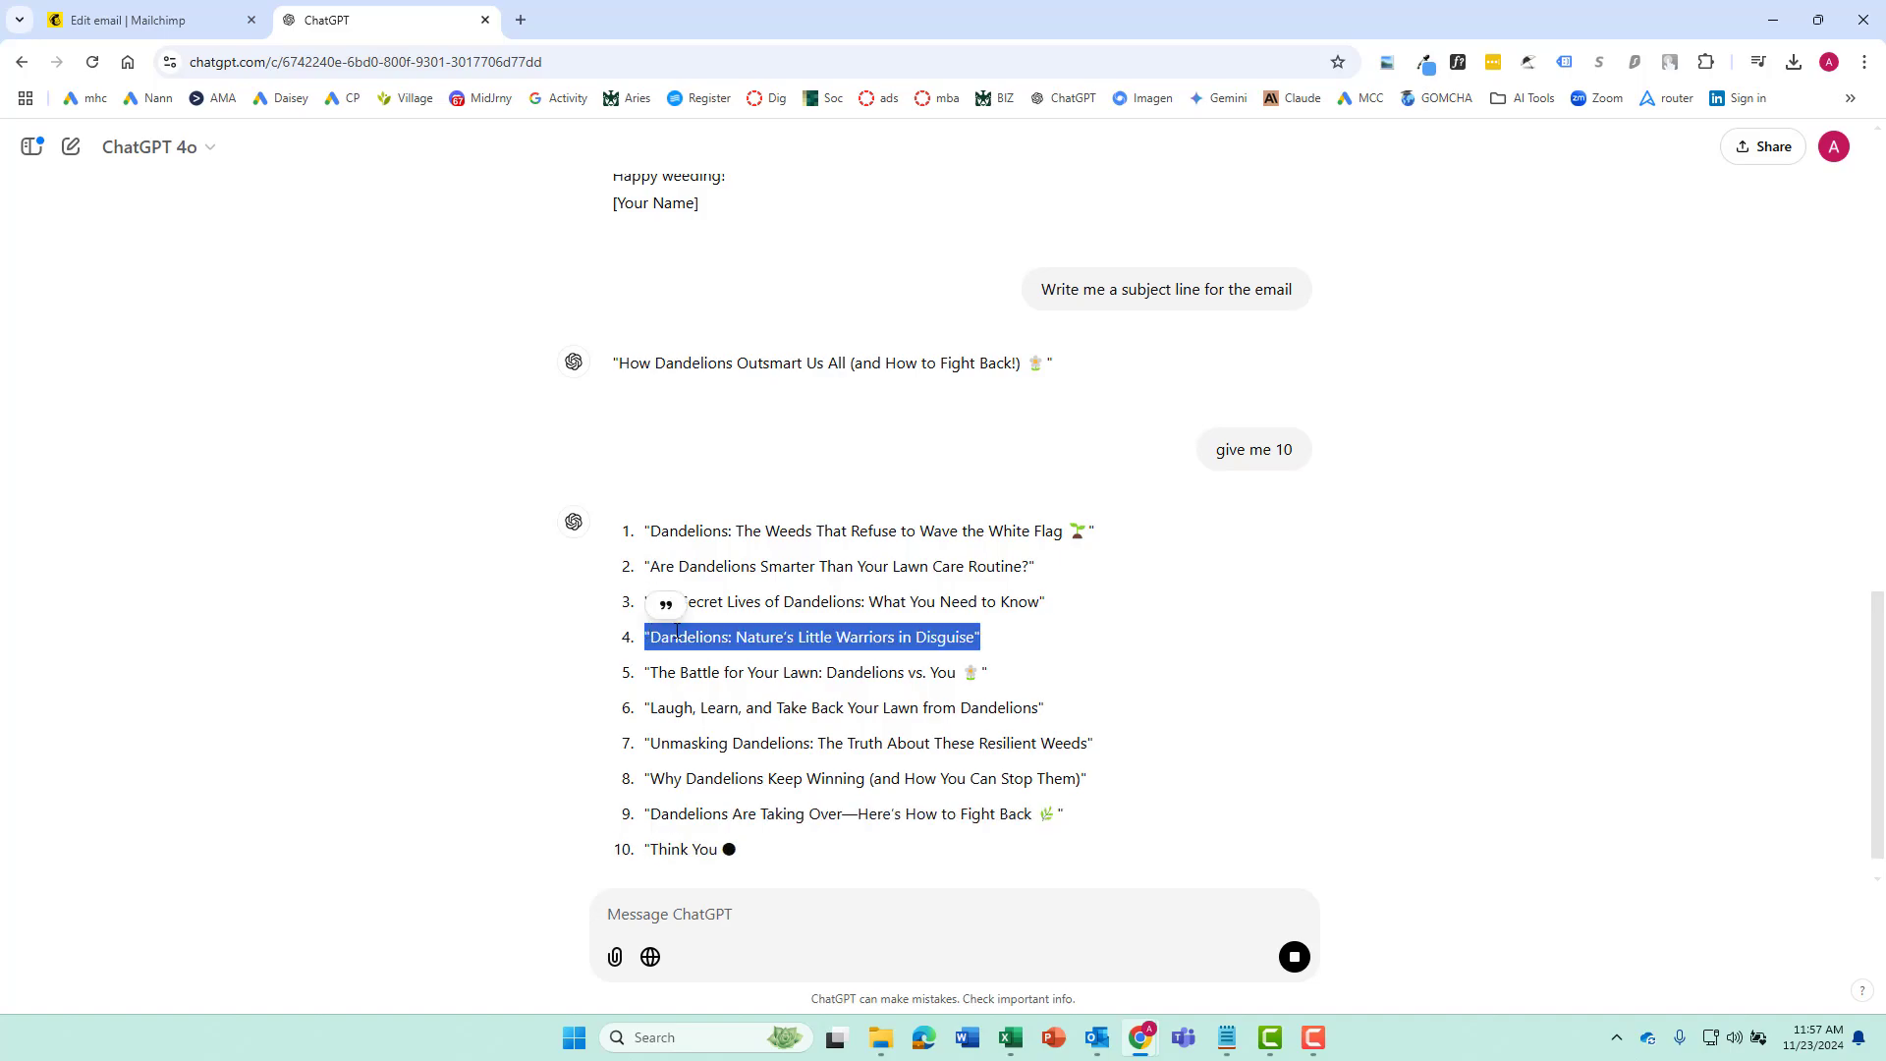
pyautogui.rightClick(675, 636)
pyautogui.click(735, 656)
# Switch back to Mailchimp and save the recipient settings with all subscribers in the audience.
pyautogui.click(128, 20)
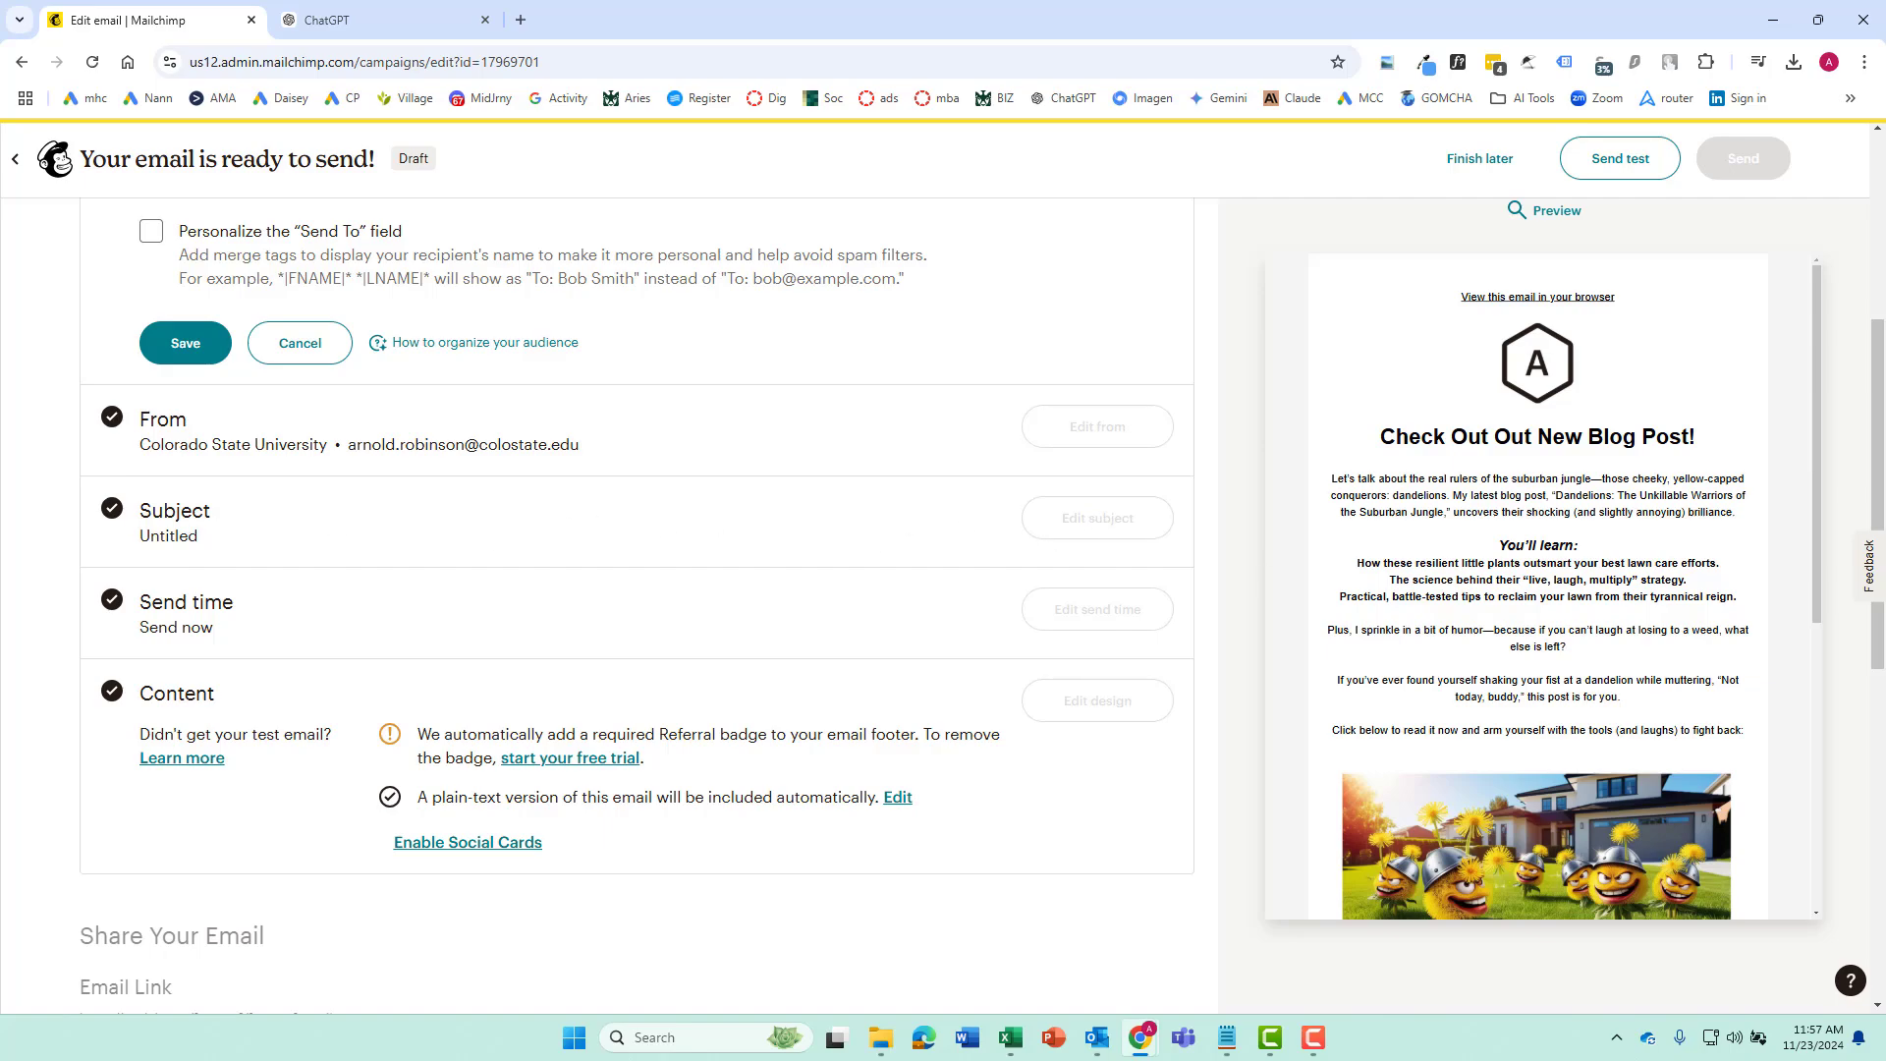
pyautogui.scroll(2, 1342, 744)
pyautogui.click(187, 496)
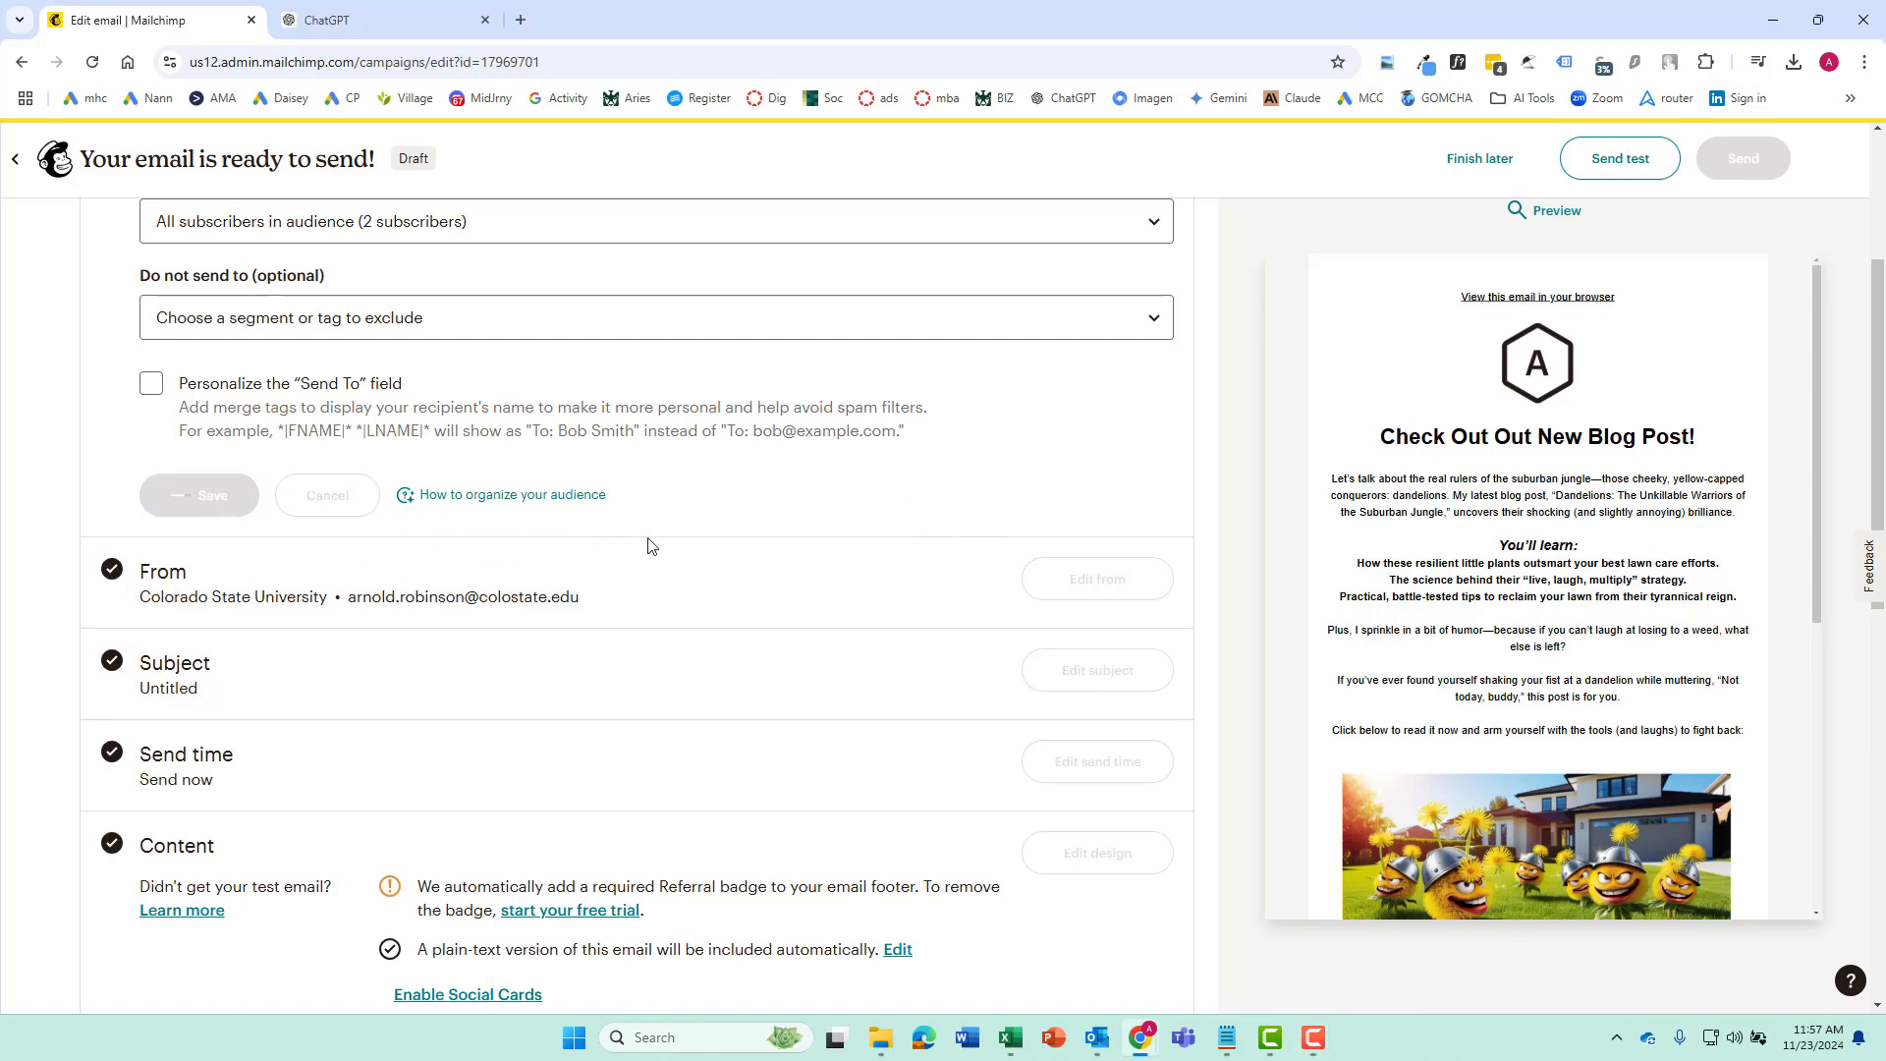
pyautogui.scroll(2, 455, 474)
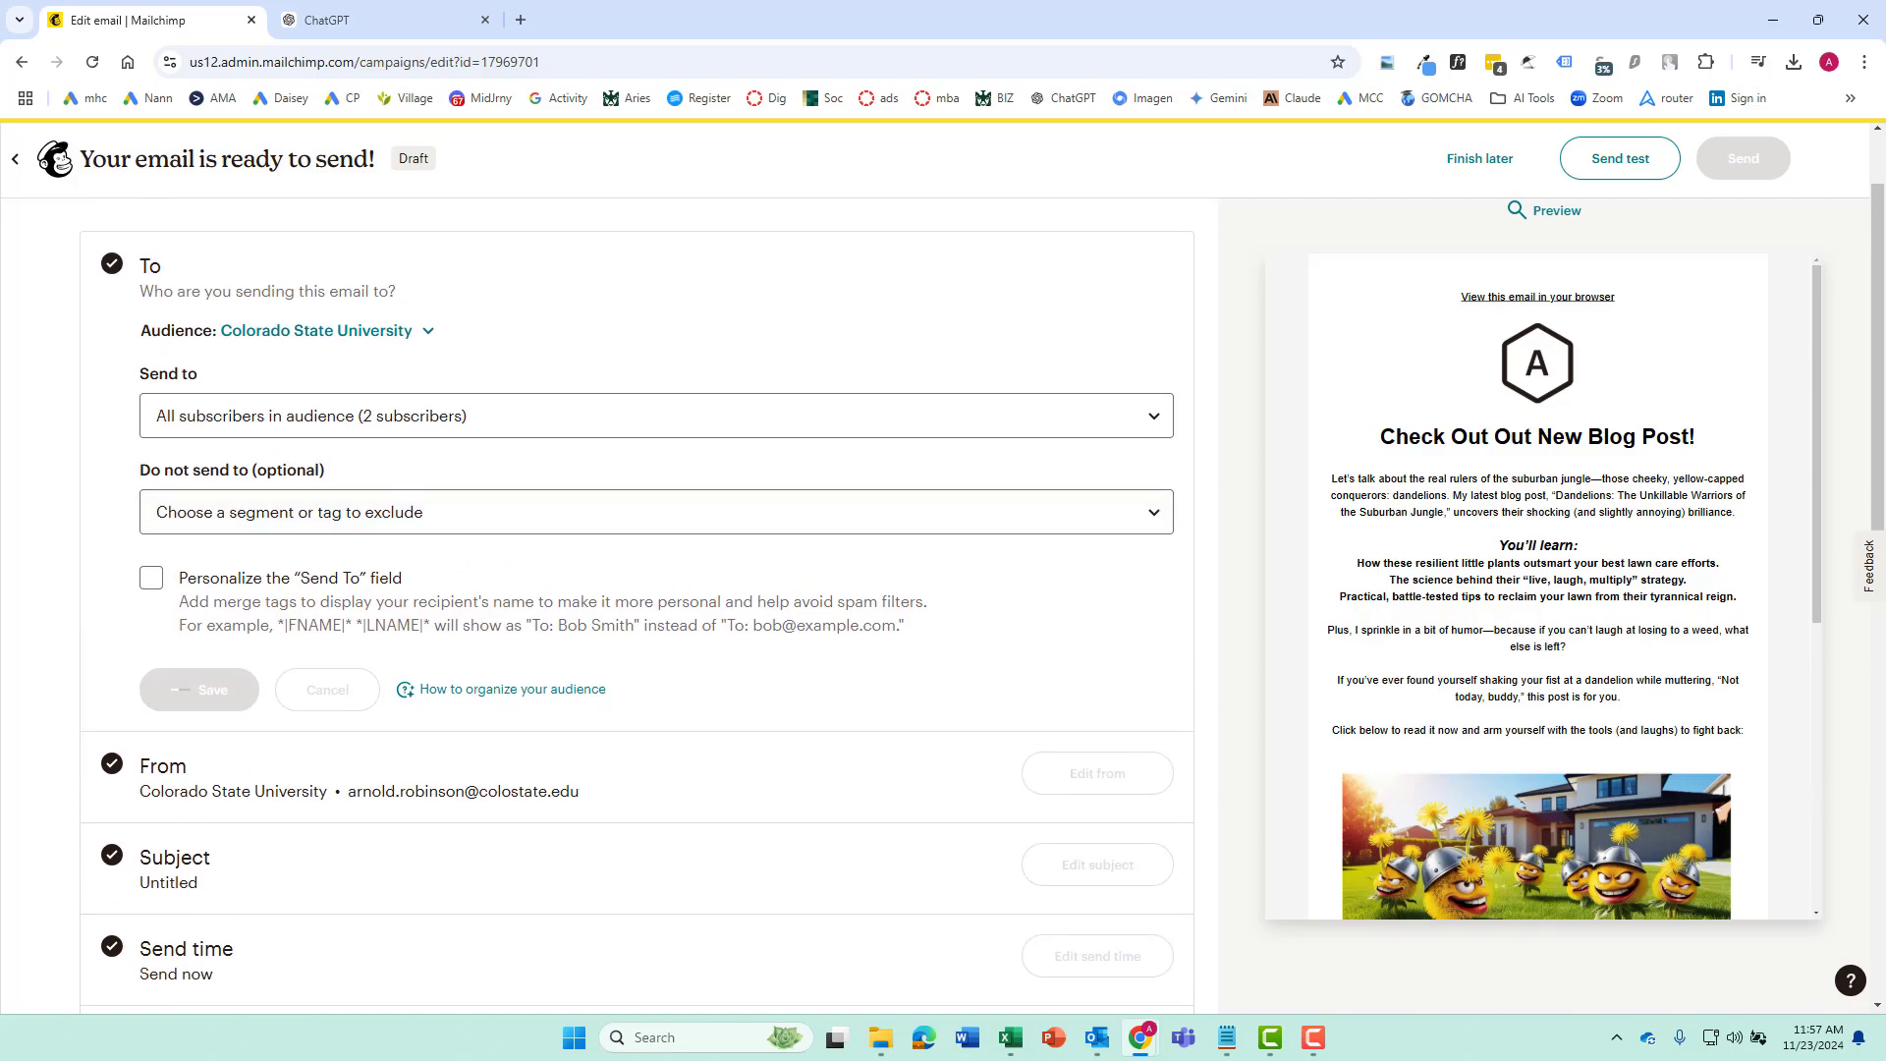
# Set the email subject to the copied line "Dandelions: Nature's Little Warriors in Disguise" without its quotation marks, and save it.
pyautogui.click(1122, 468)
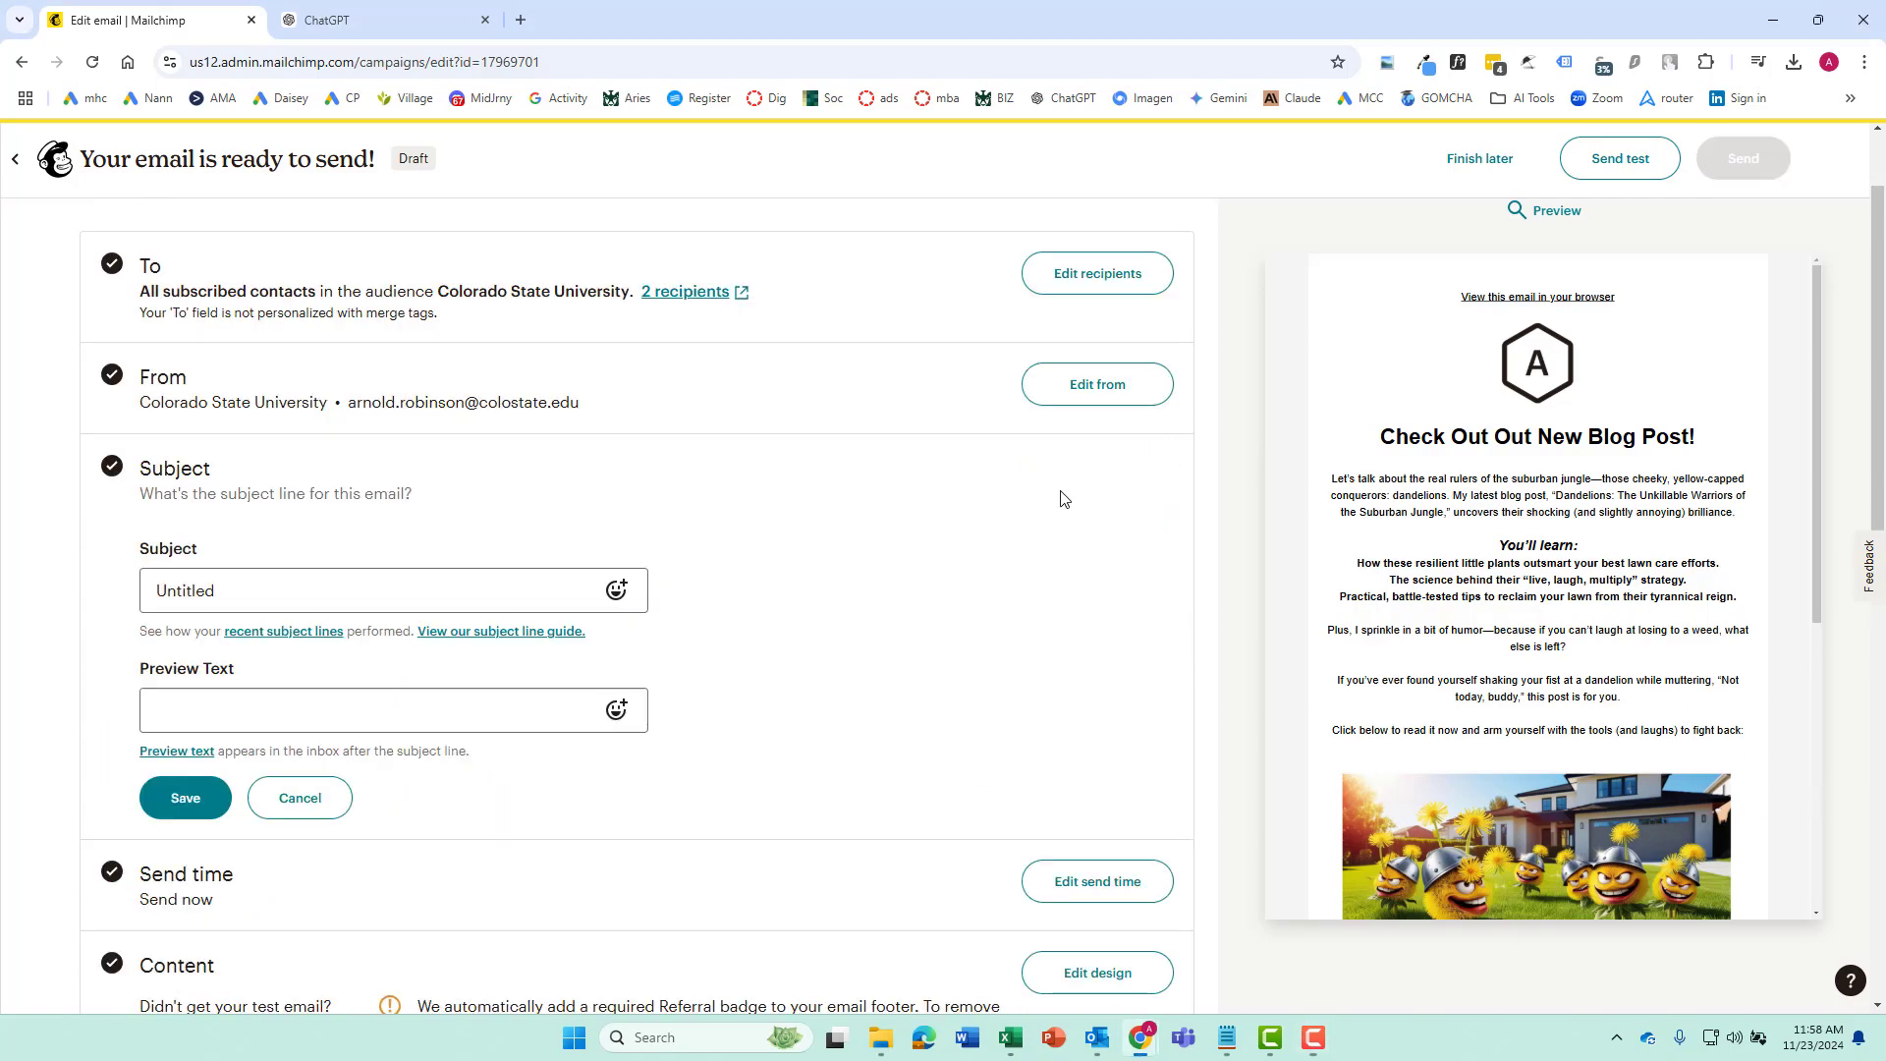
pyautogui.click(295, 578)
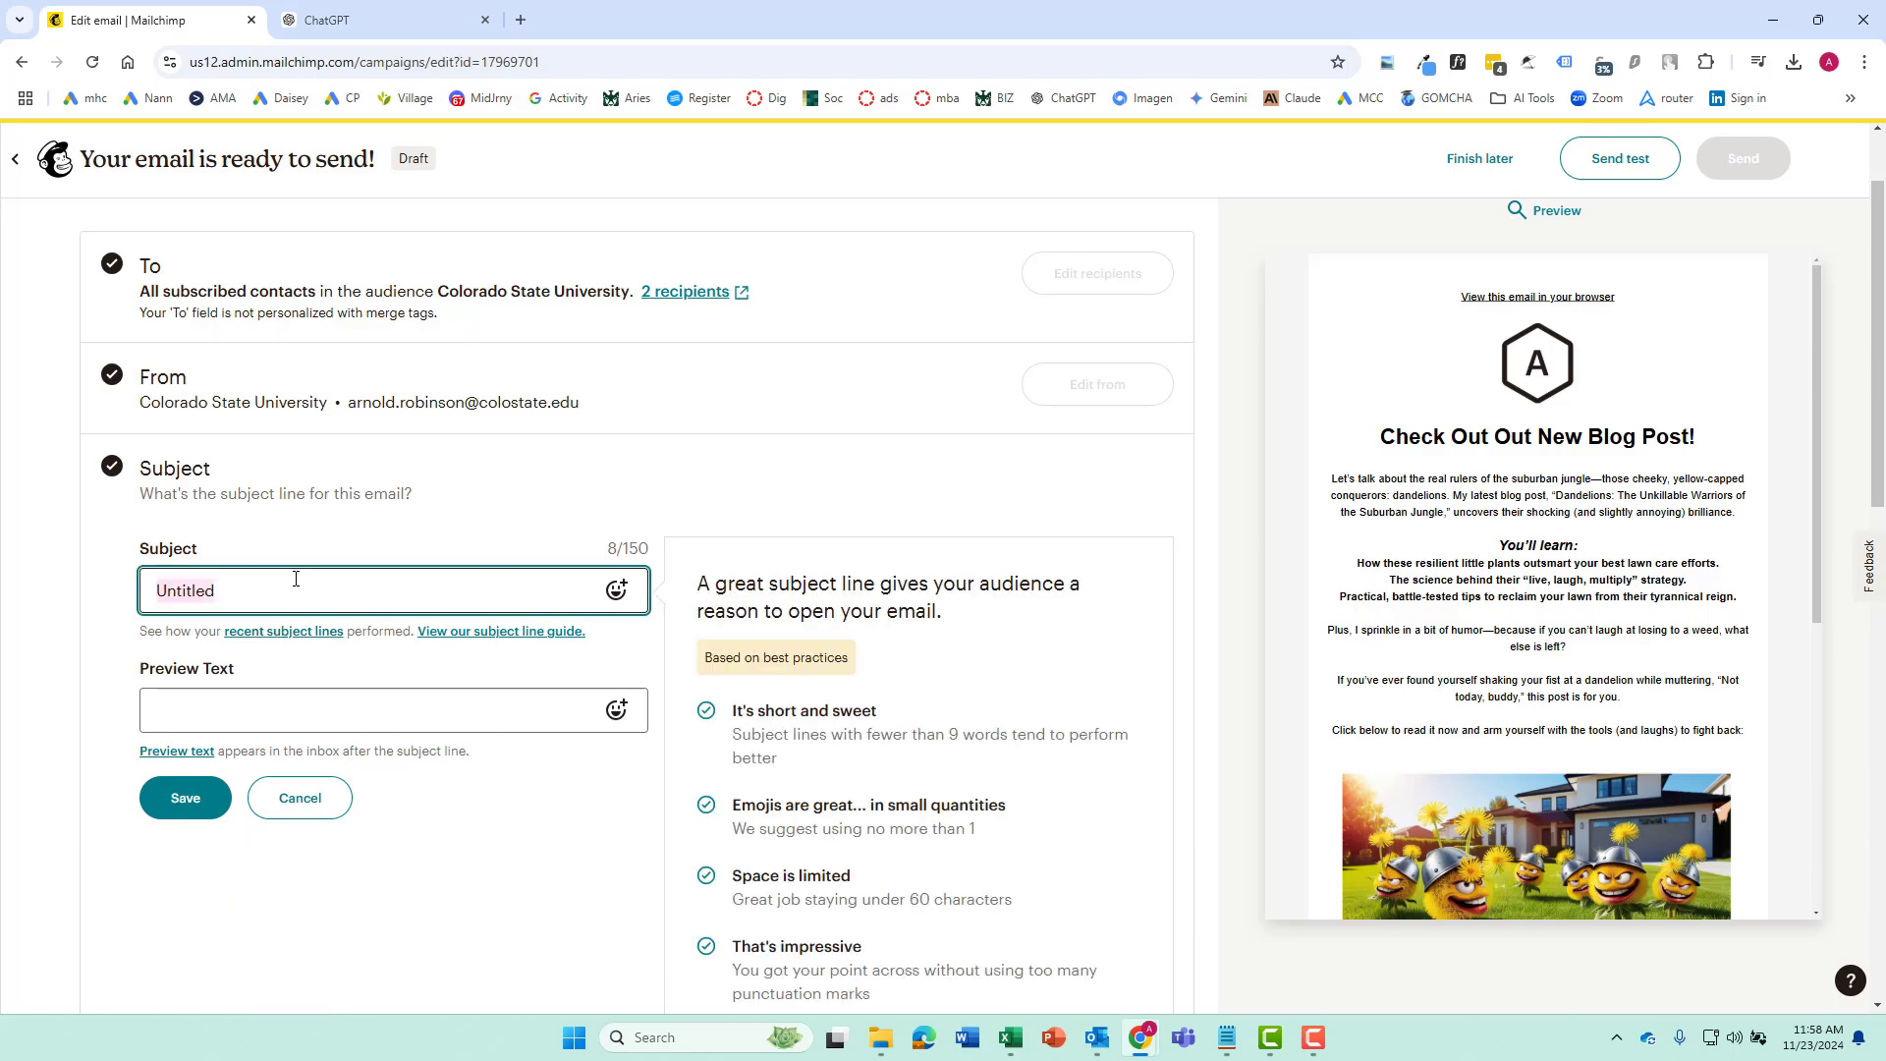
pyautogui.hotkey('ctrl', 'v')
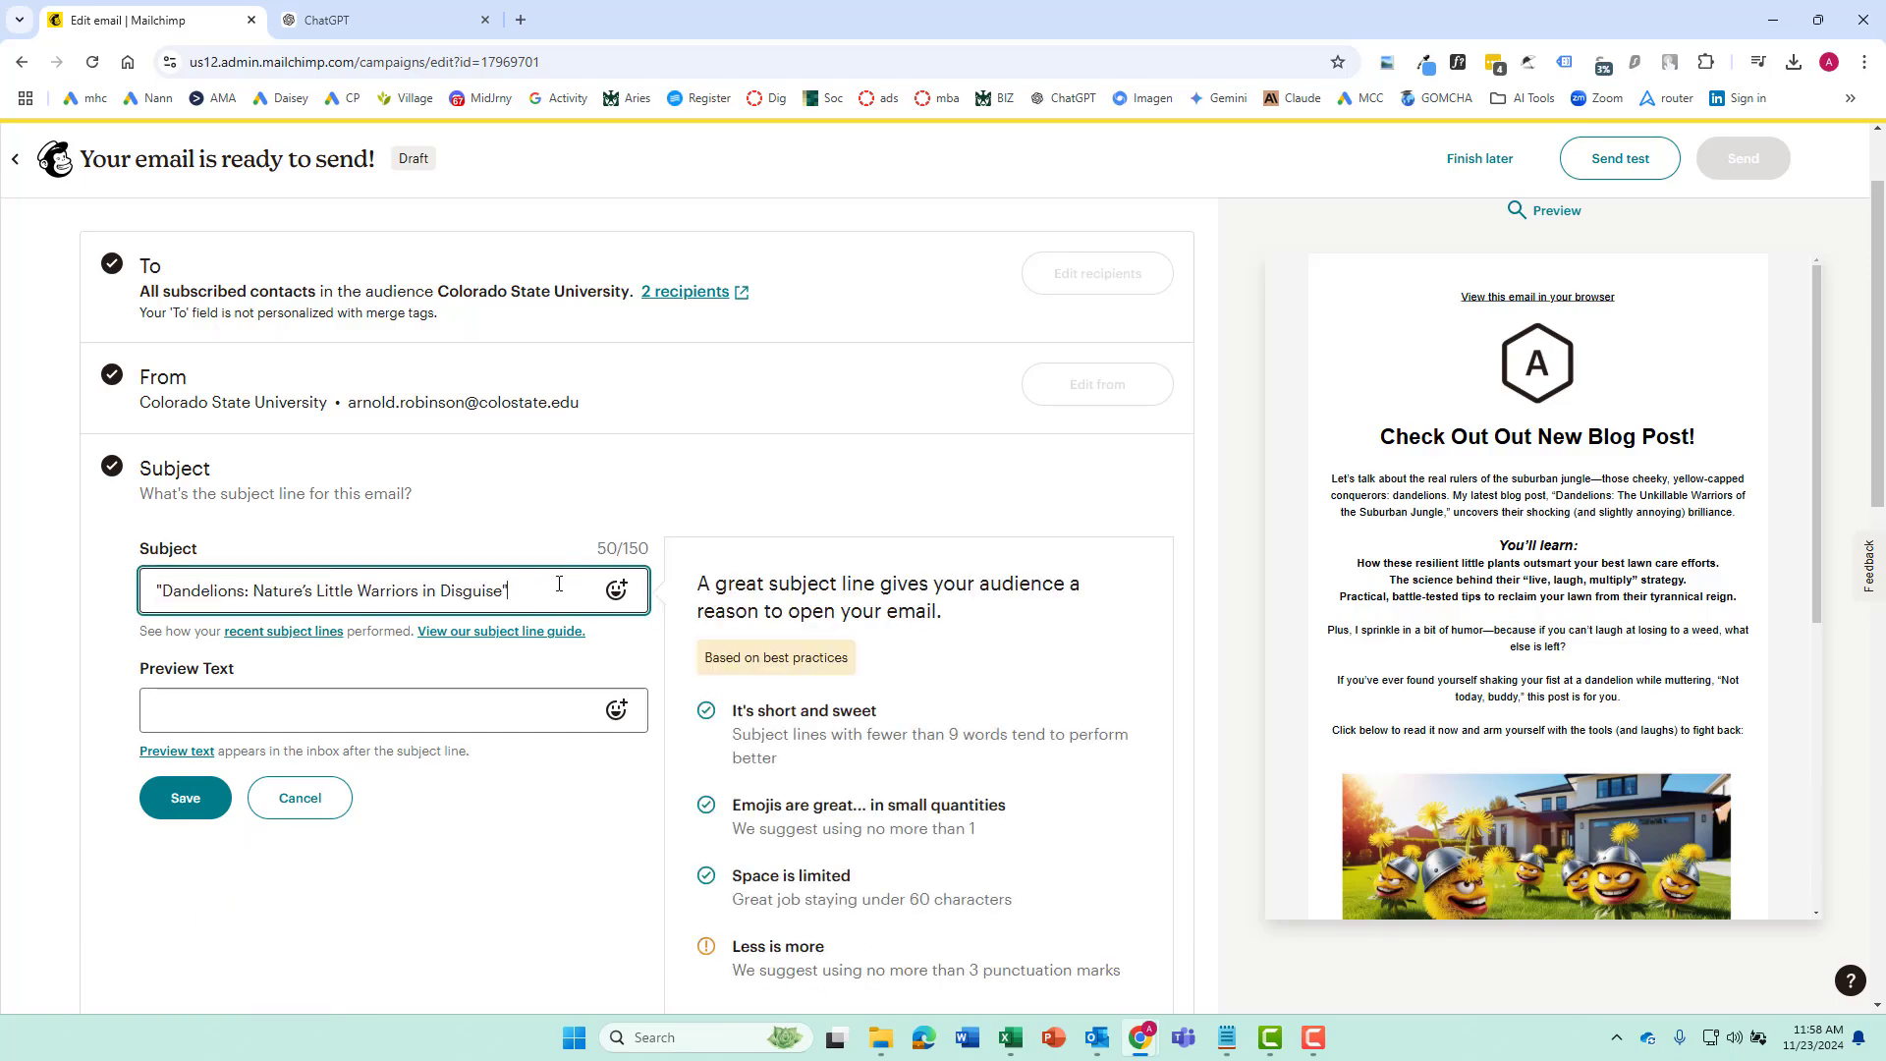
pyautogui.press('BackSpace')
pyautogui.press('Home')
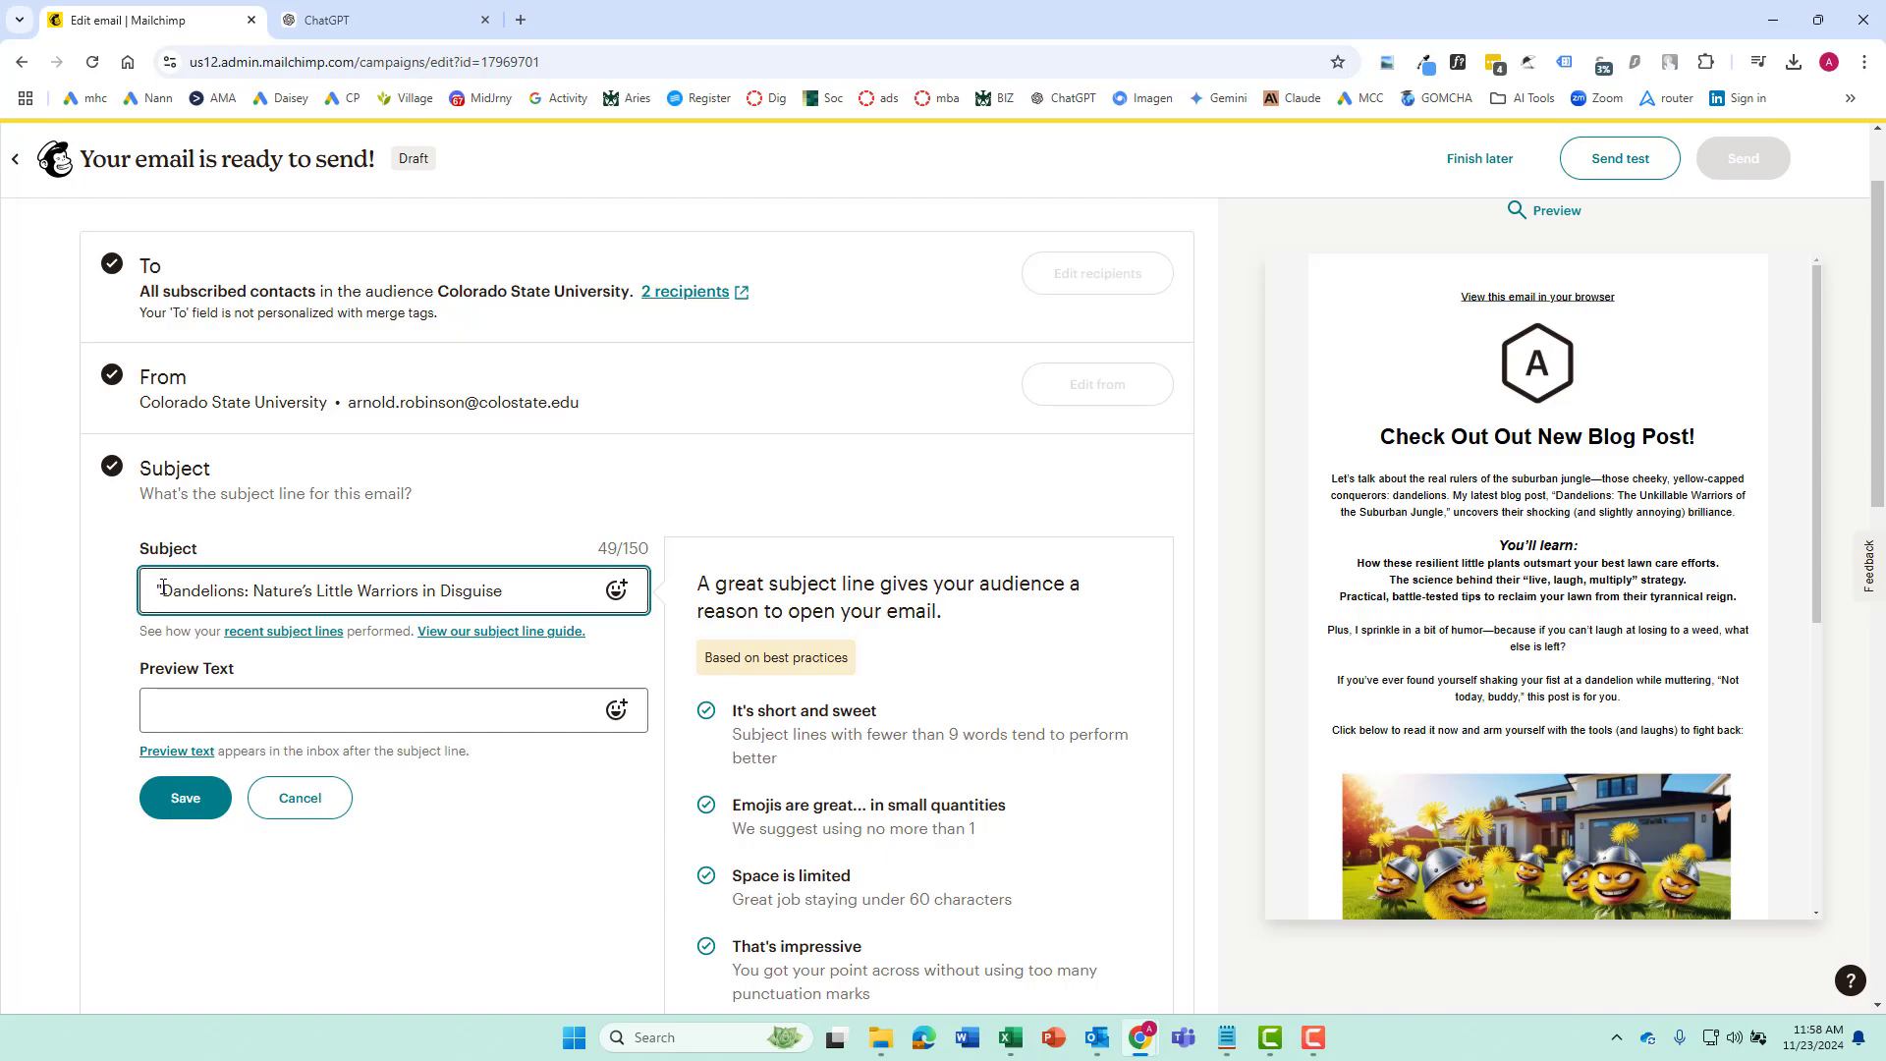
pyautogui.press('Delete')
pyautogui.click(211, 795)
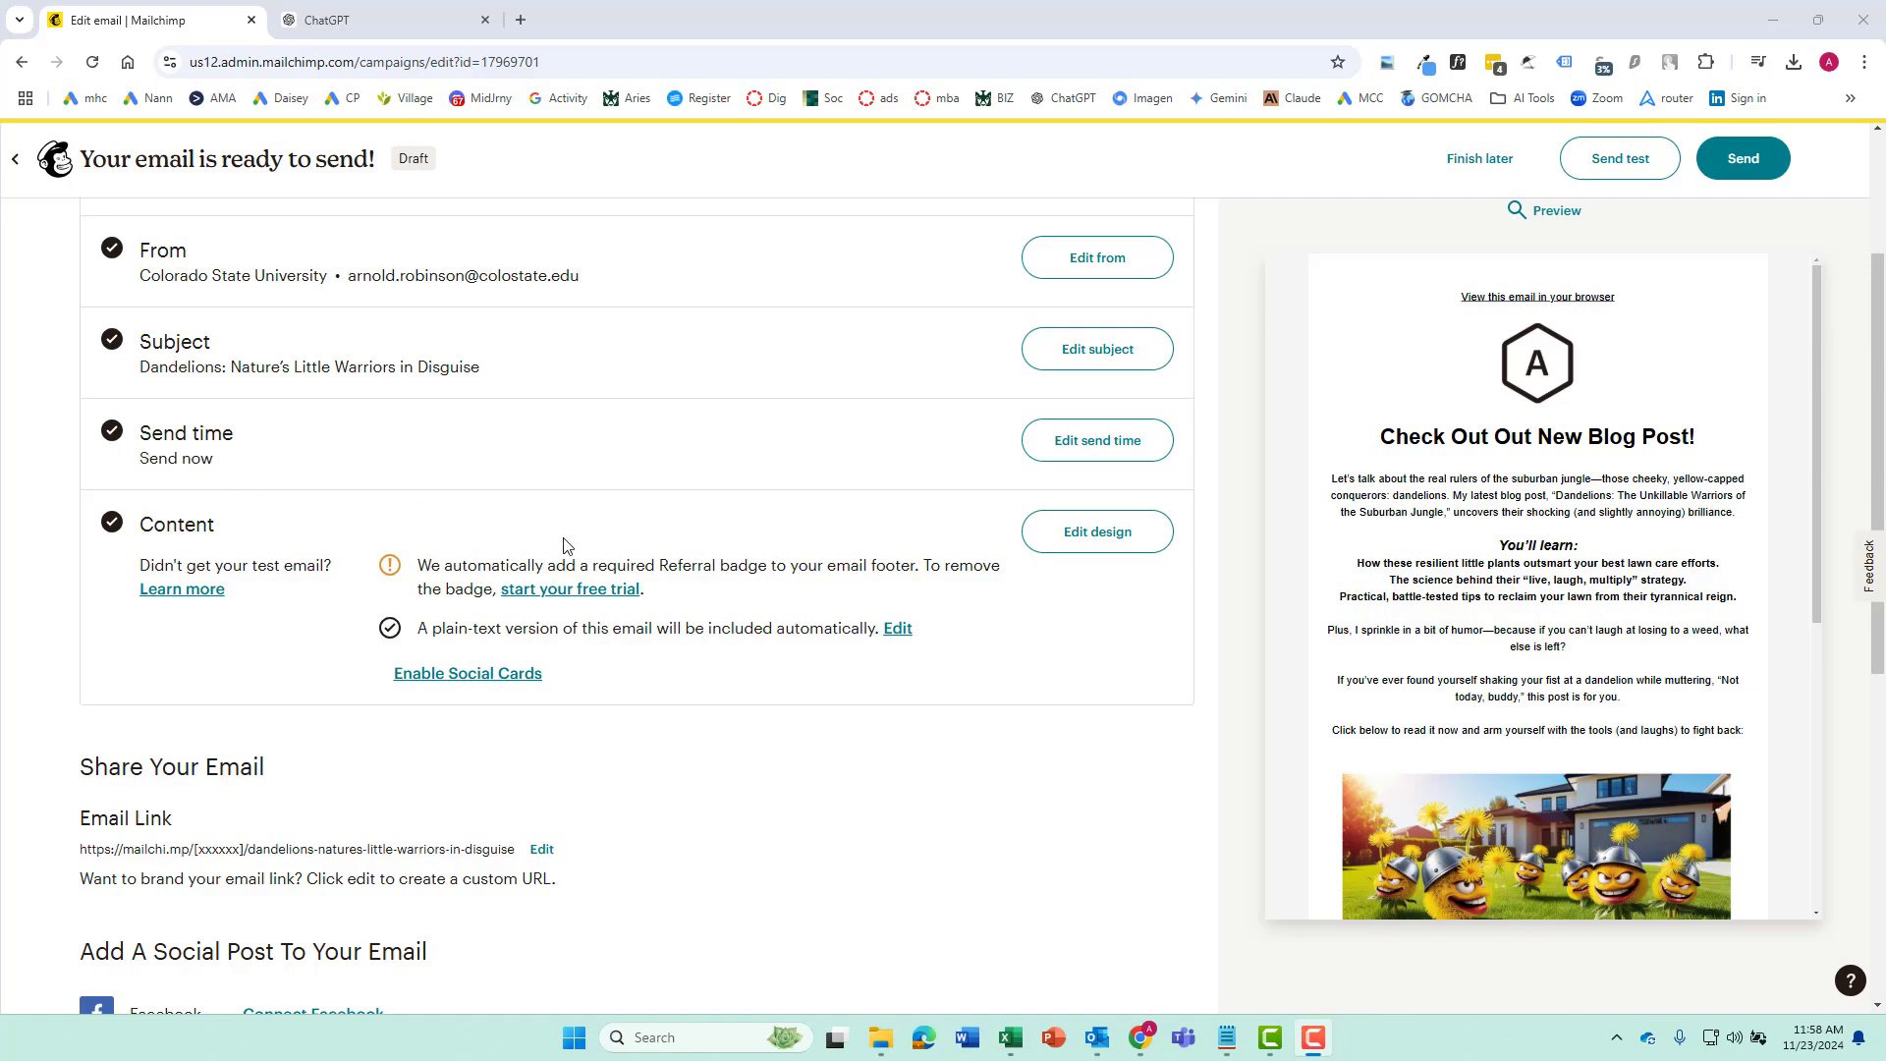
# Name the campaign "Test Campaign", save the name, and send the email now to the audience.
pyautogui.scroll(-1, 629, 540)
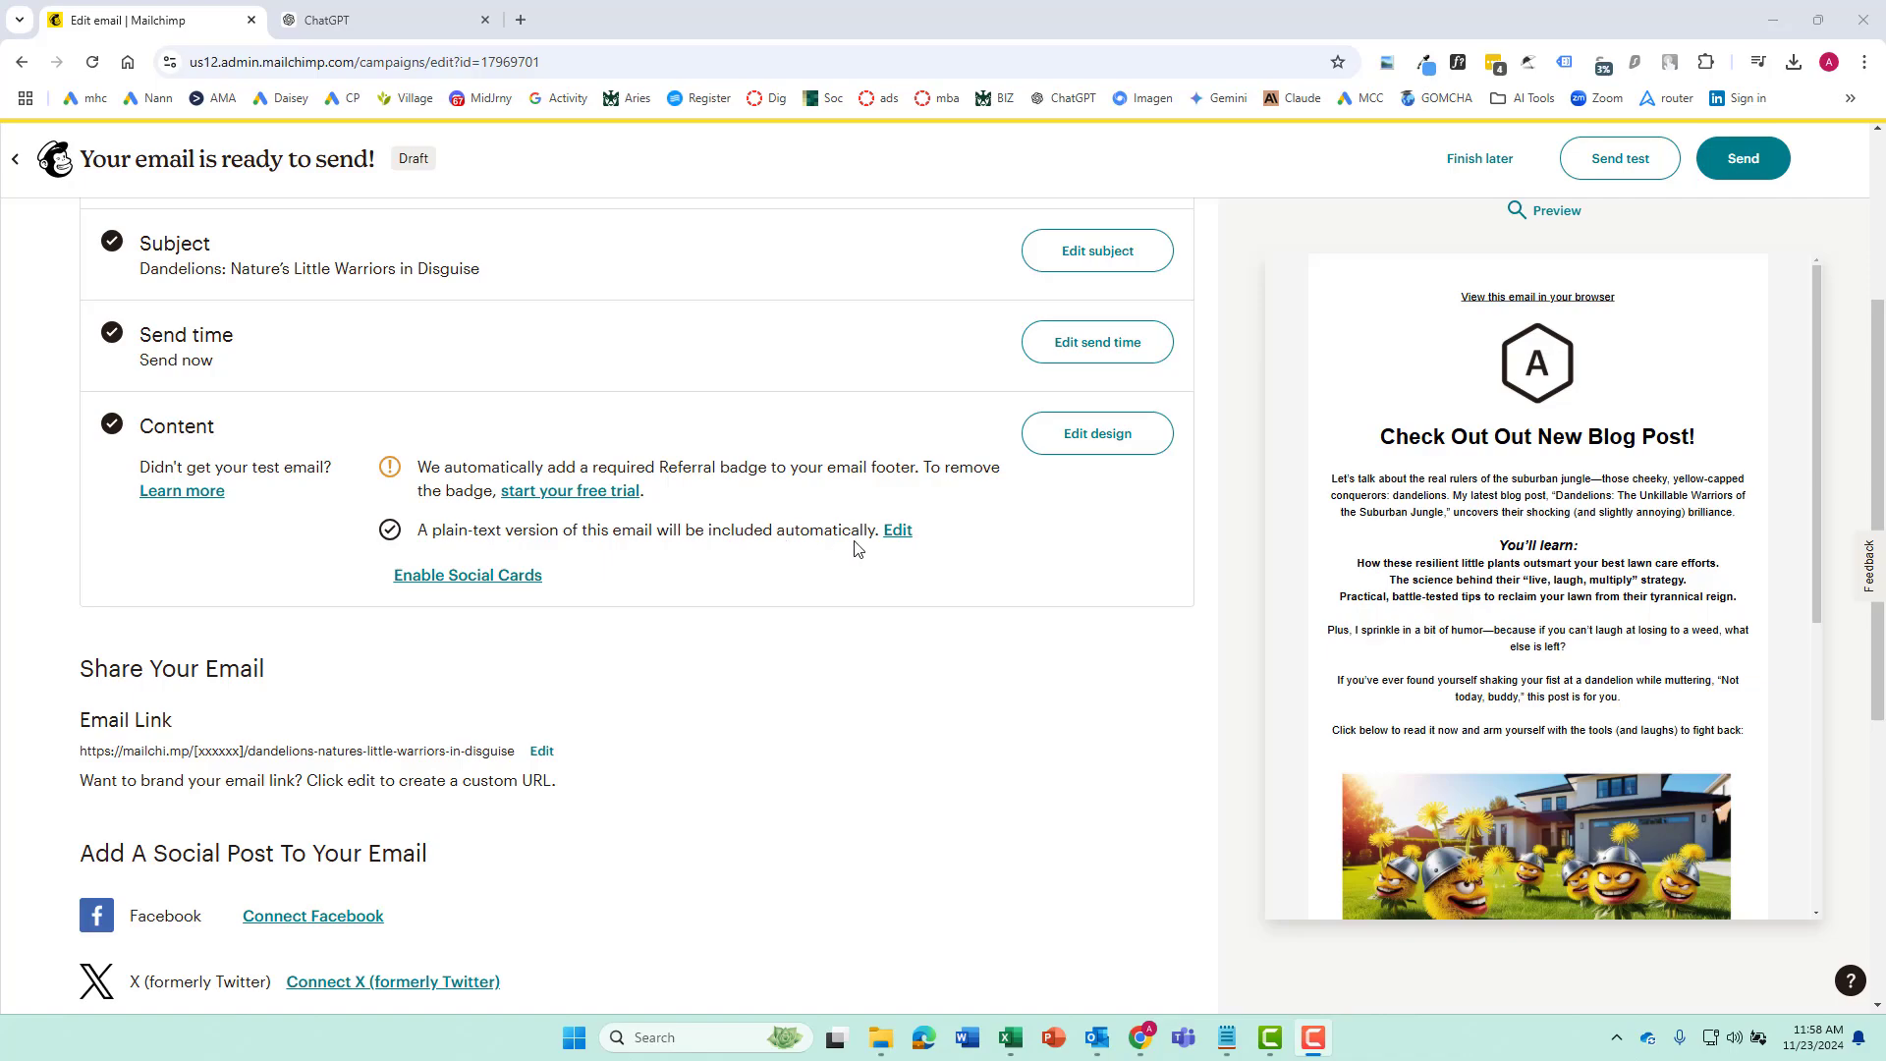
pyautogui.scroll(-2, 853, 550)
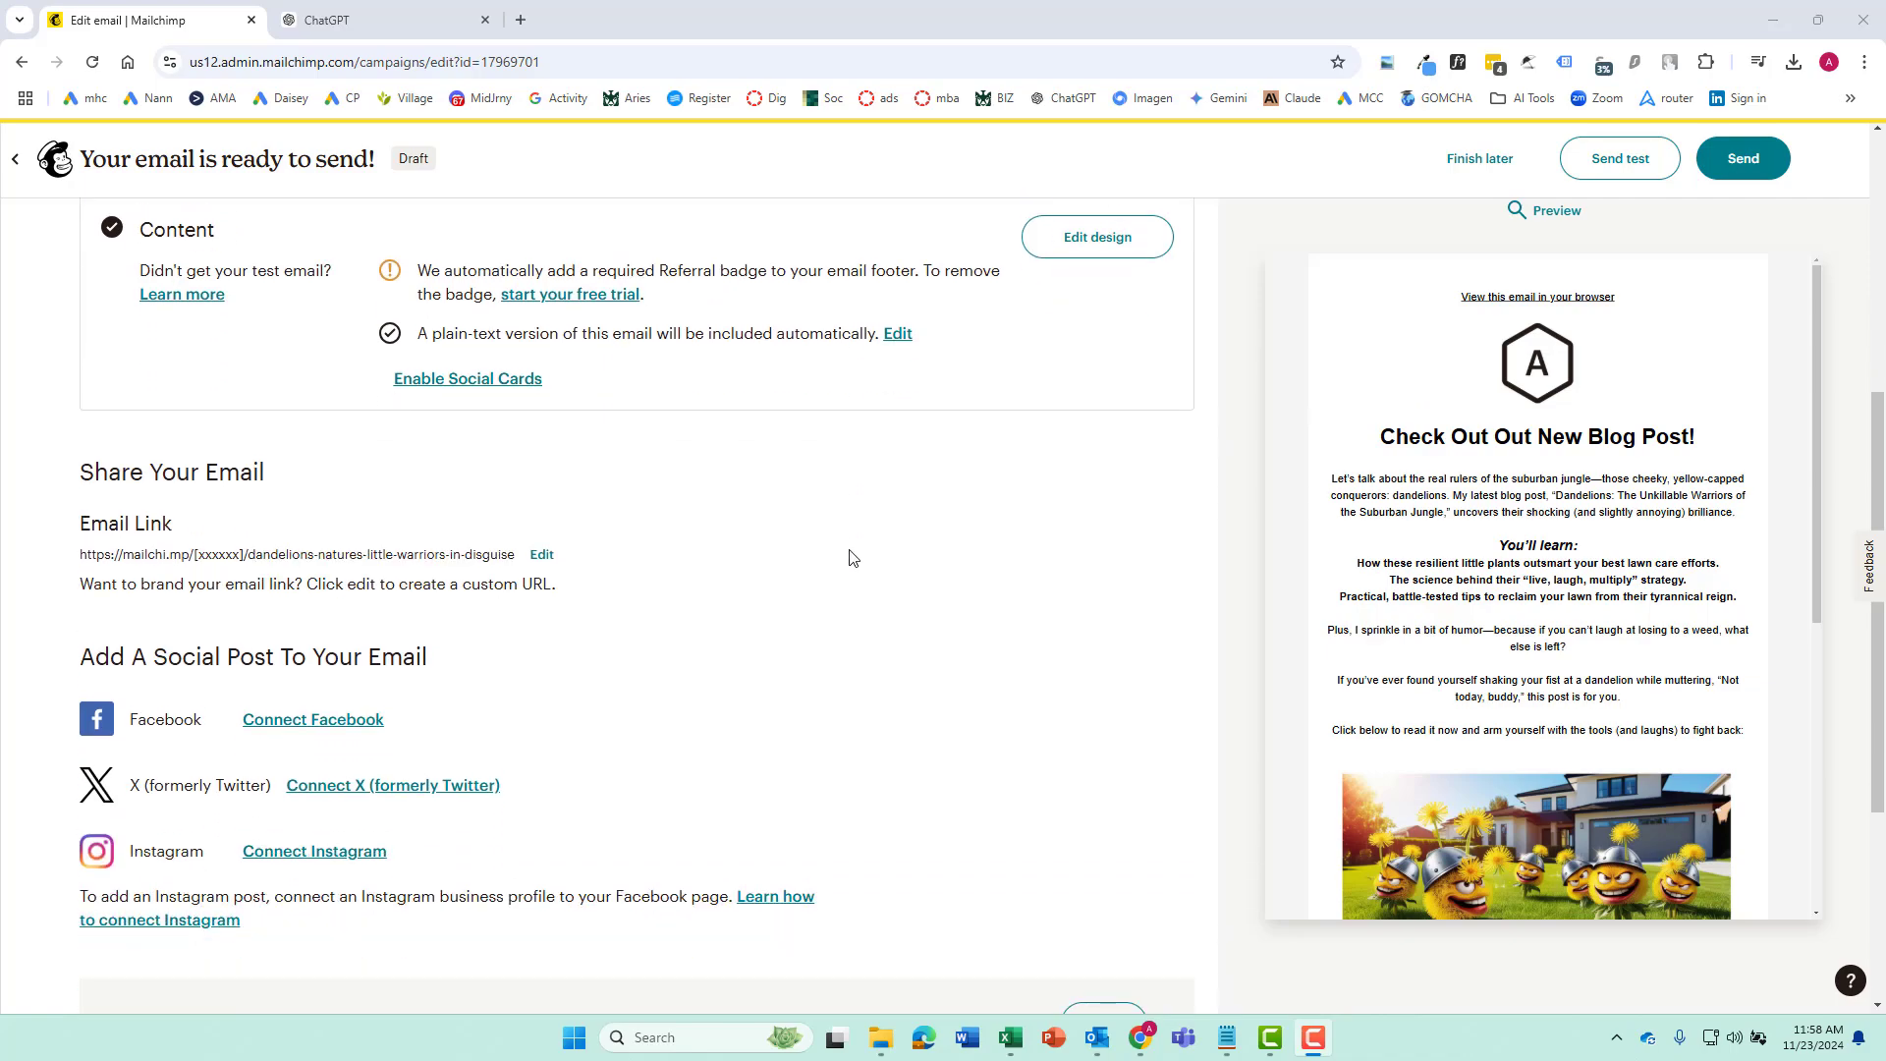
pyautogui.scroll(-2, 438, 415)
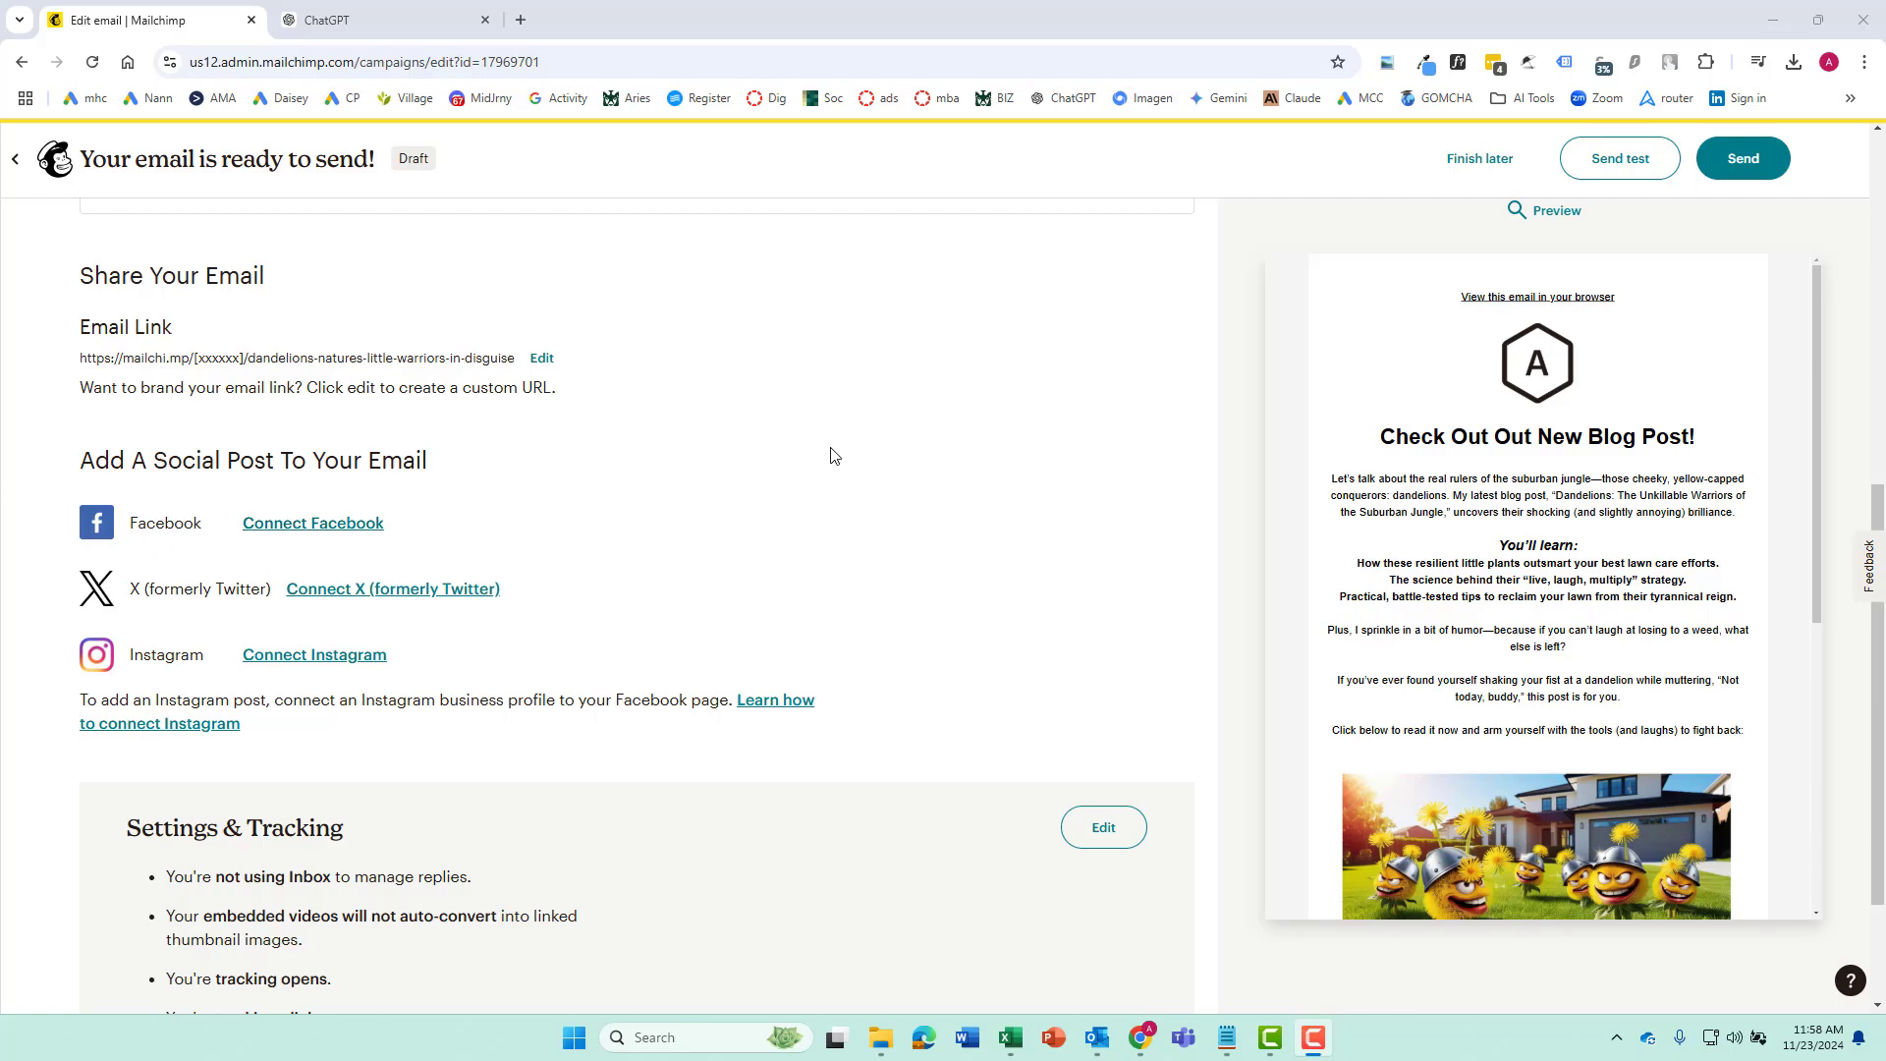
pyautogui.scroll(-2, 884, 460)
pyautogui.scroll(9, 888, 461)
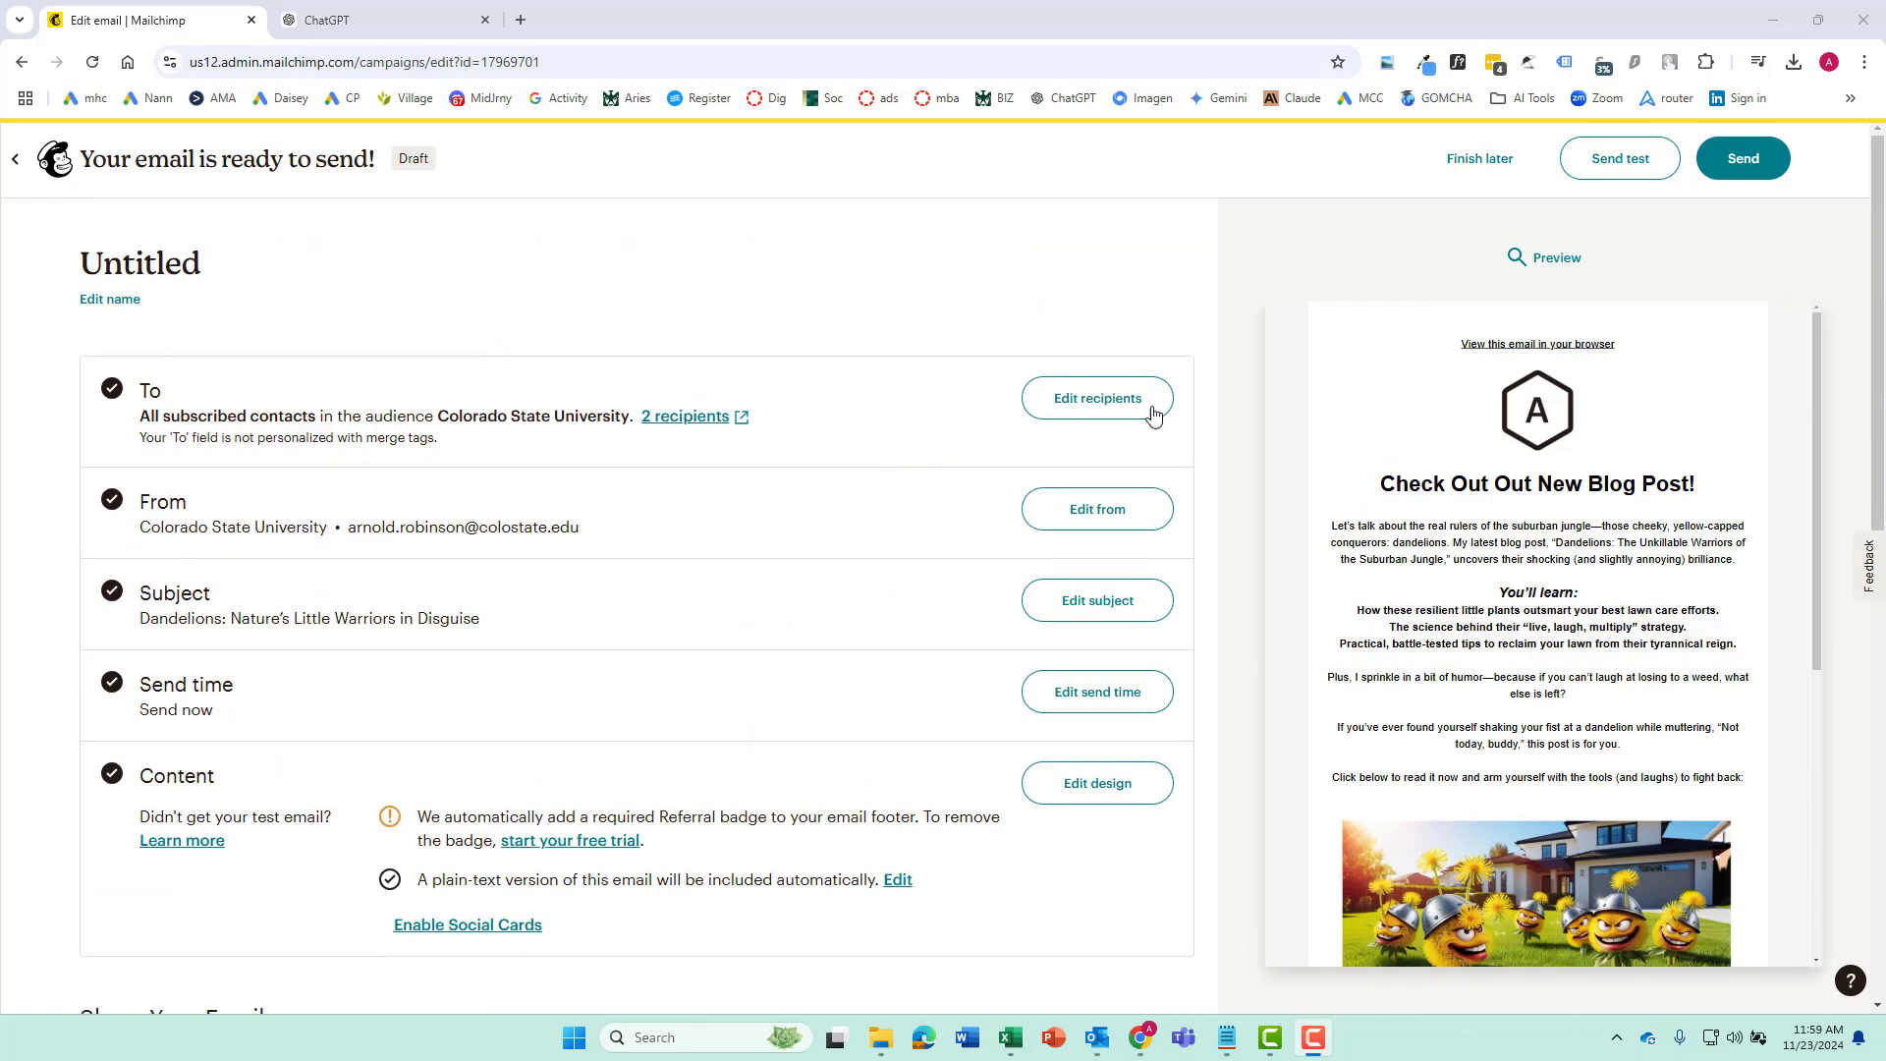
pyautogui.click(111, 299)
pyautogui.write('Test Campaign')
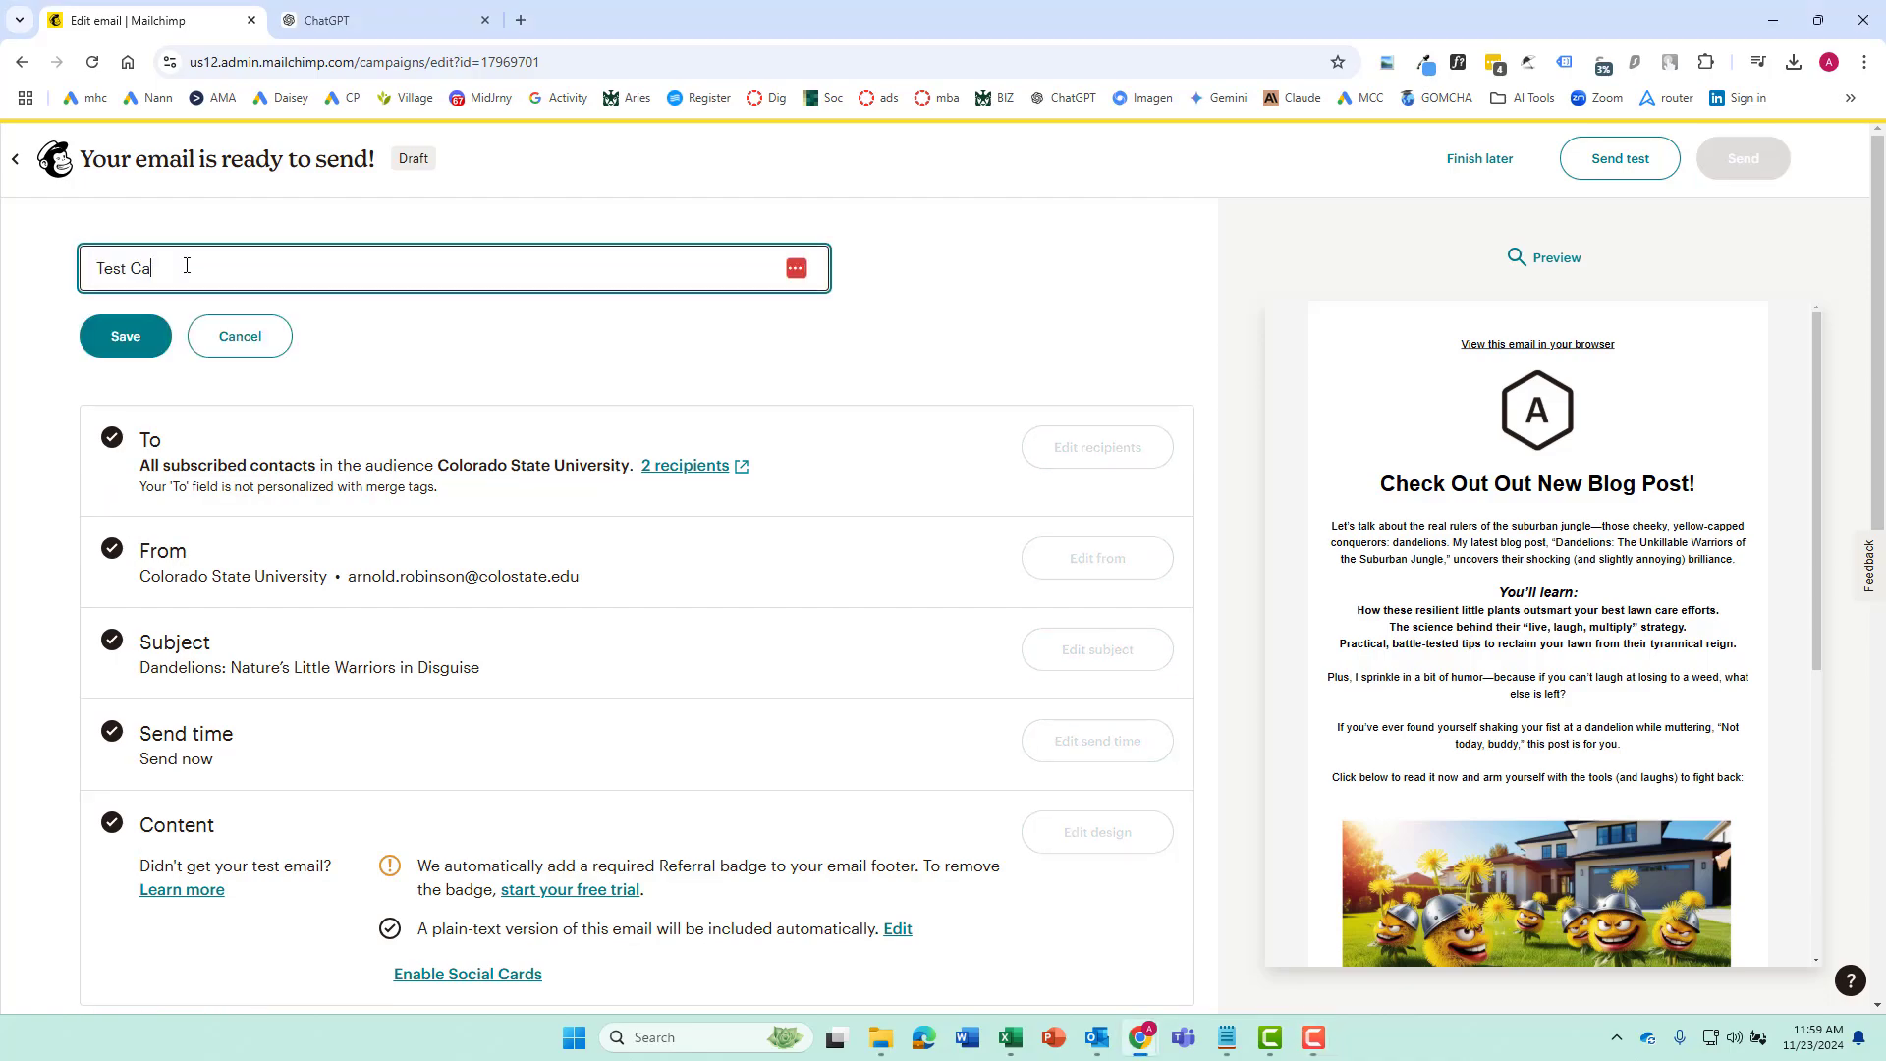
pyautogui.click(133, 334)
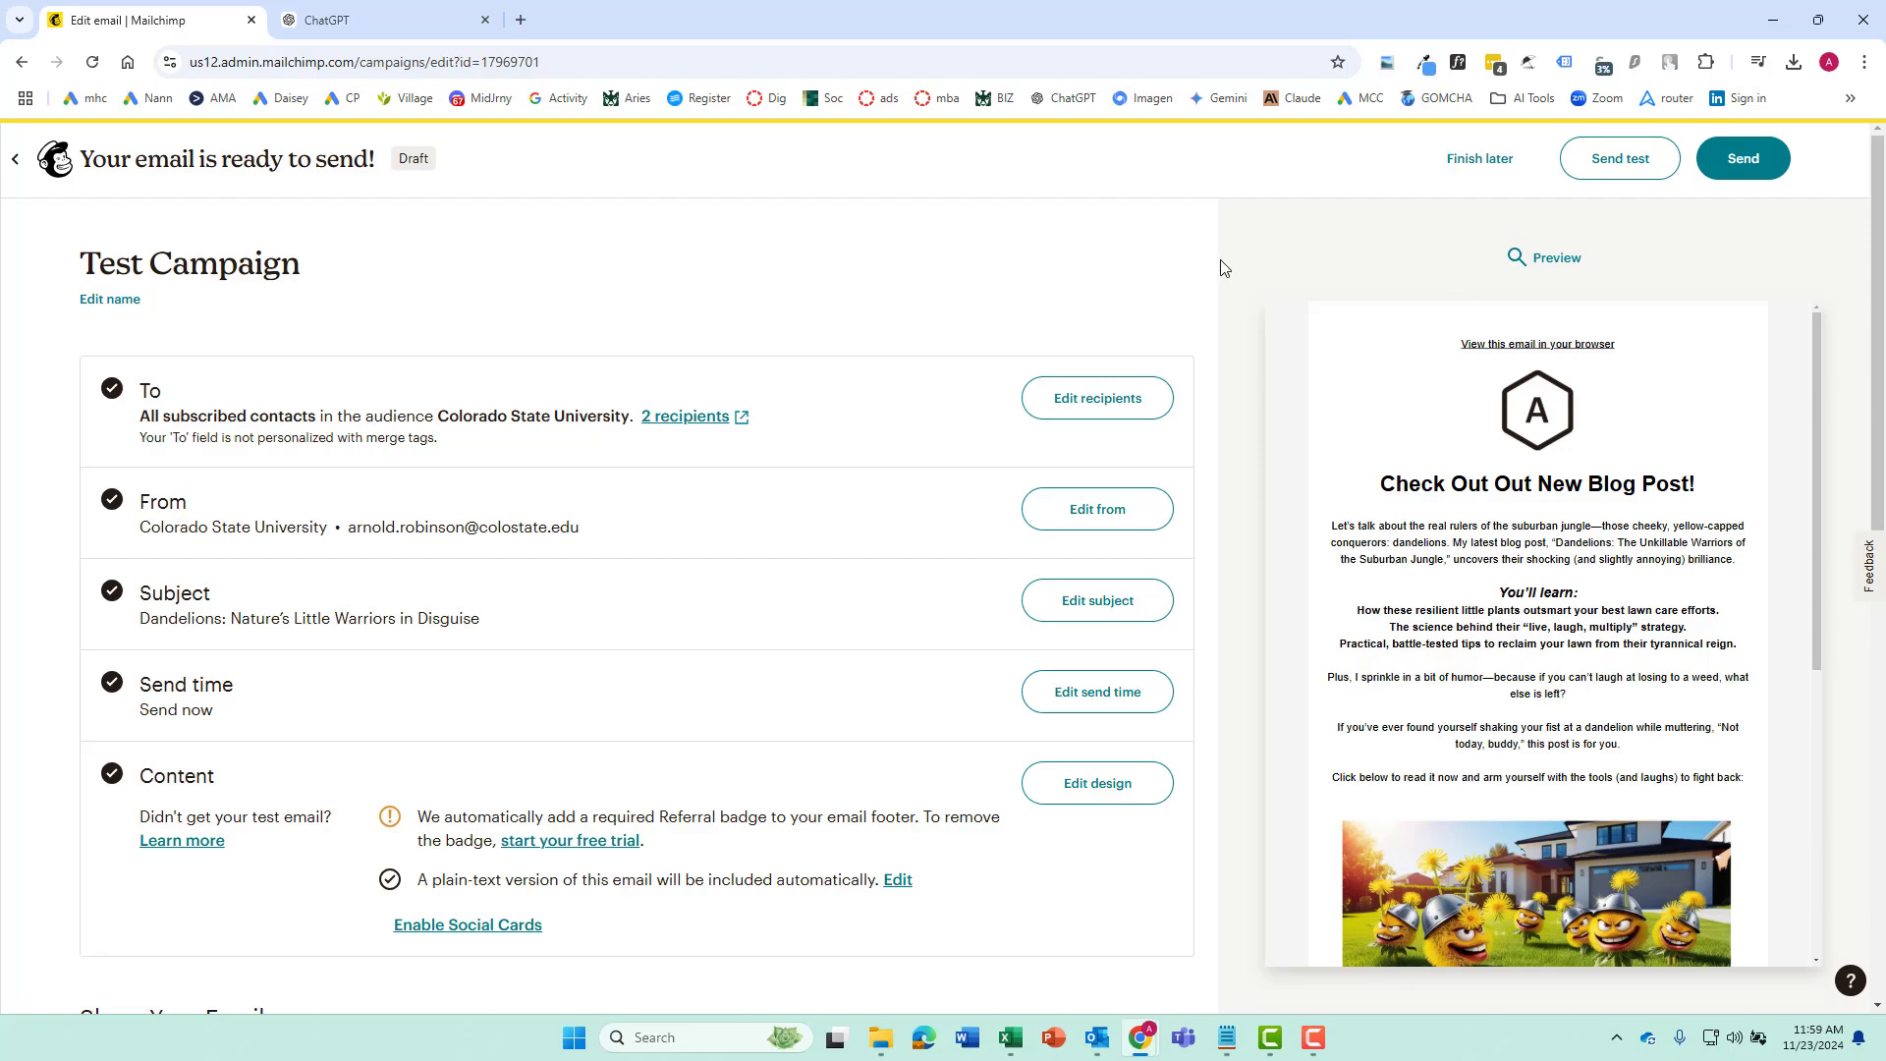
pyautogui.click(1743, 162)
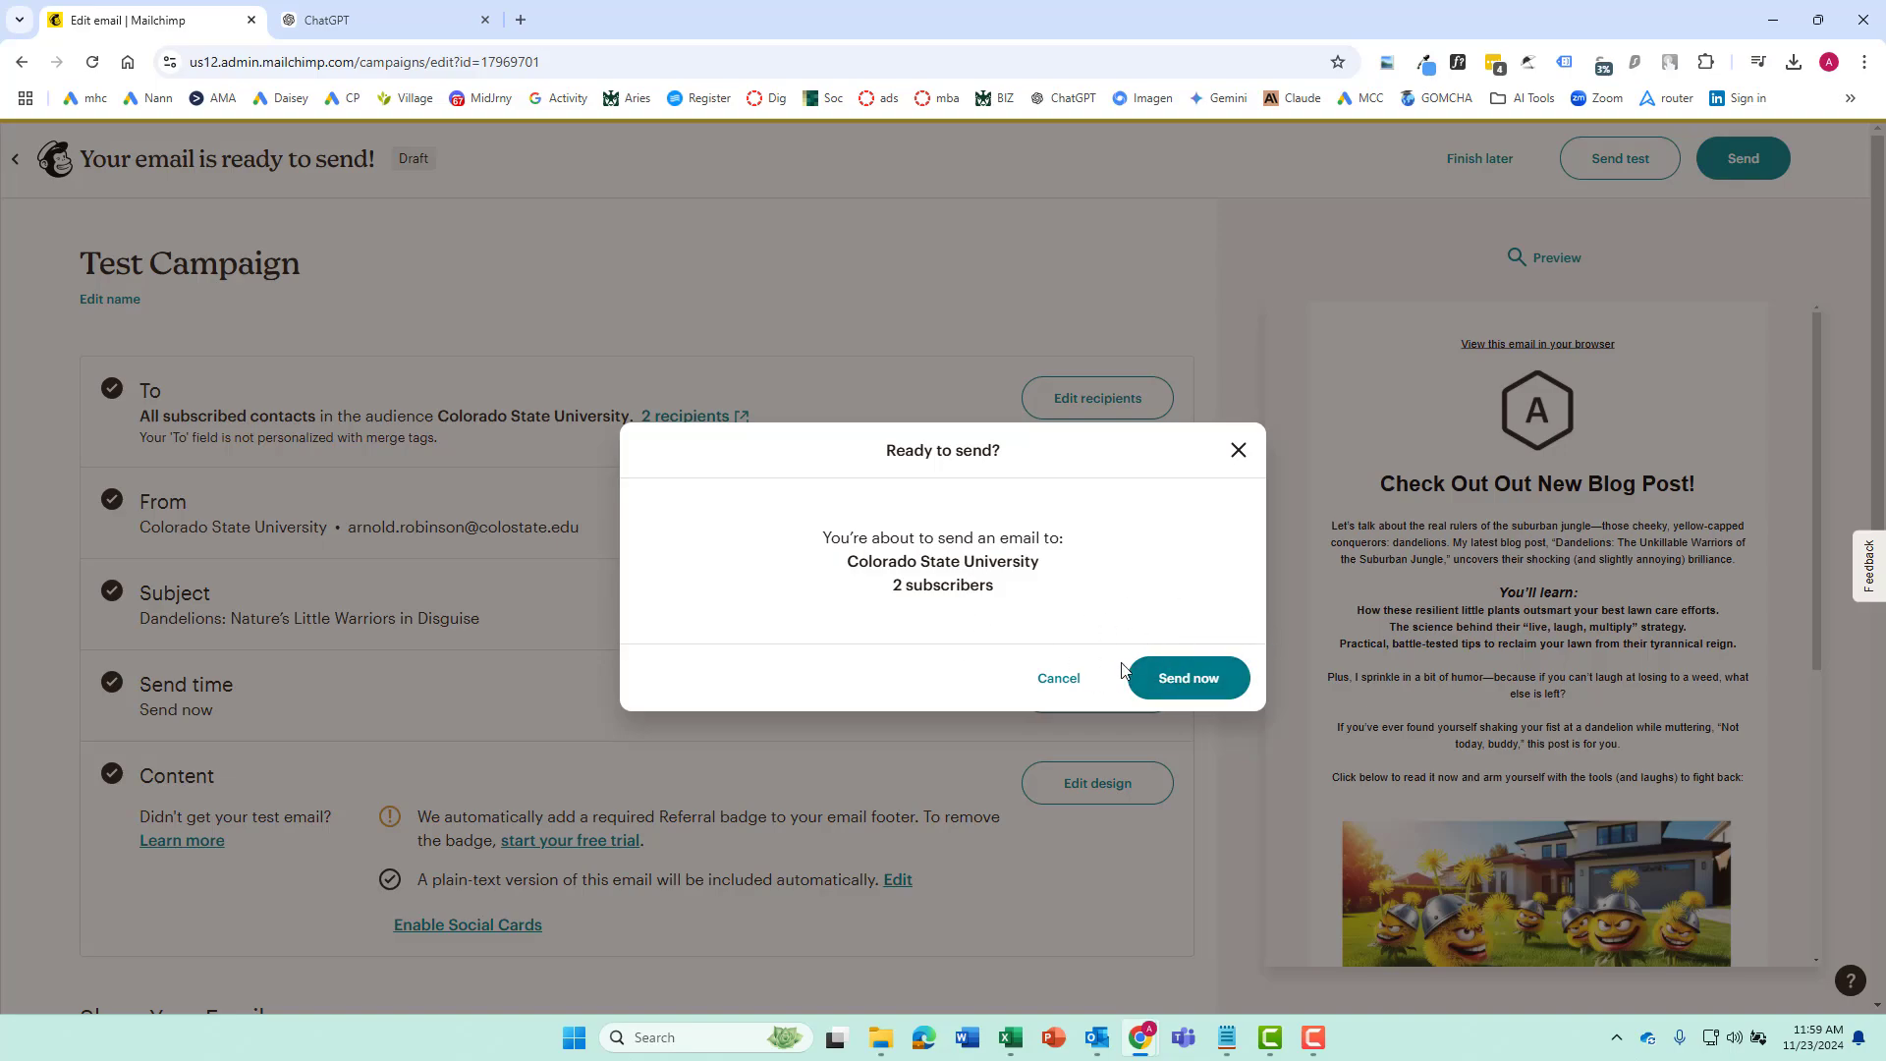
pyautogui.click(1188, 678)
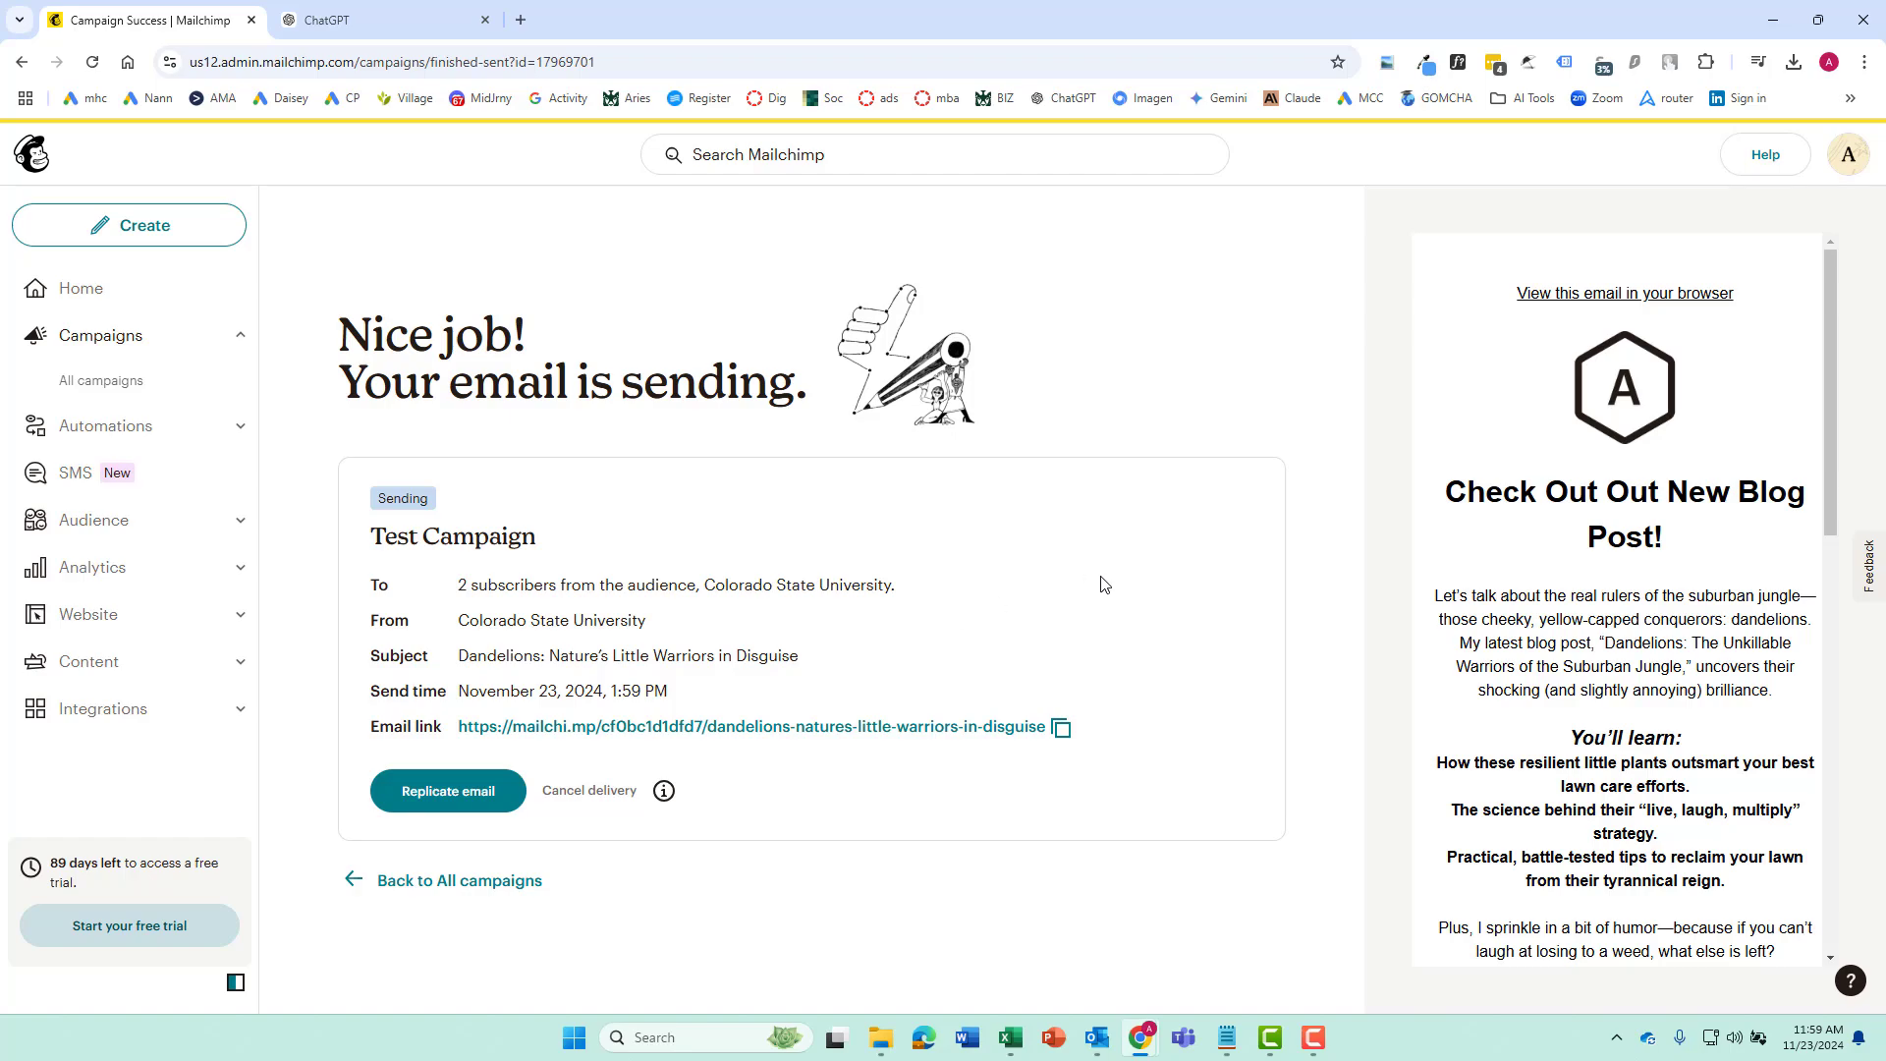
# Switch to Outlook and check the delivered dandelion email from its heading to the "View Blog Post" button.
pyautogui.press('F5')
pyautogui.moveTo(1314, 365); pyautogui.dragTo(870, 146)
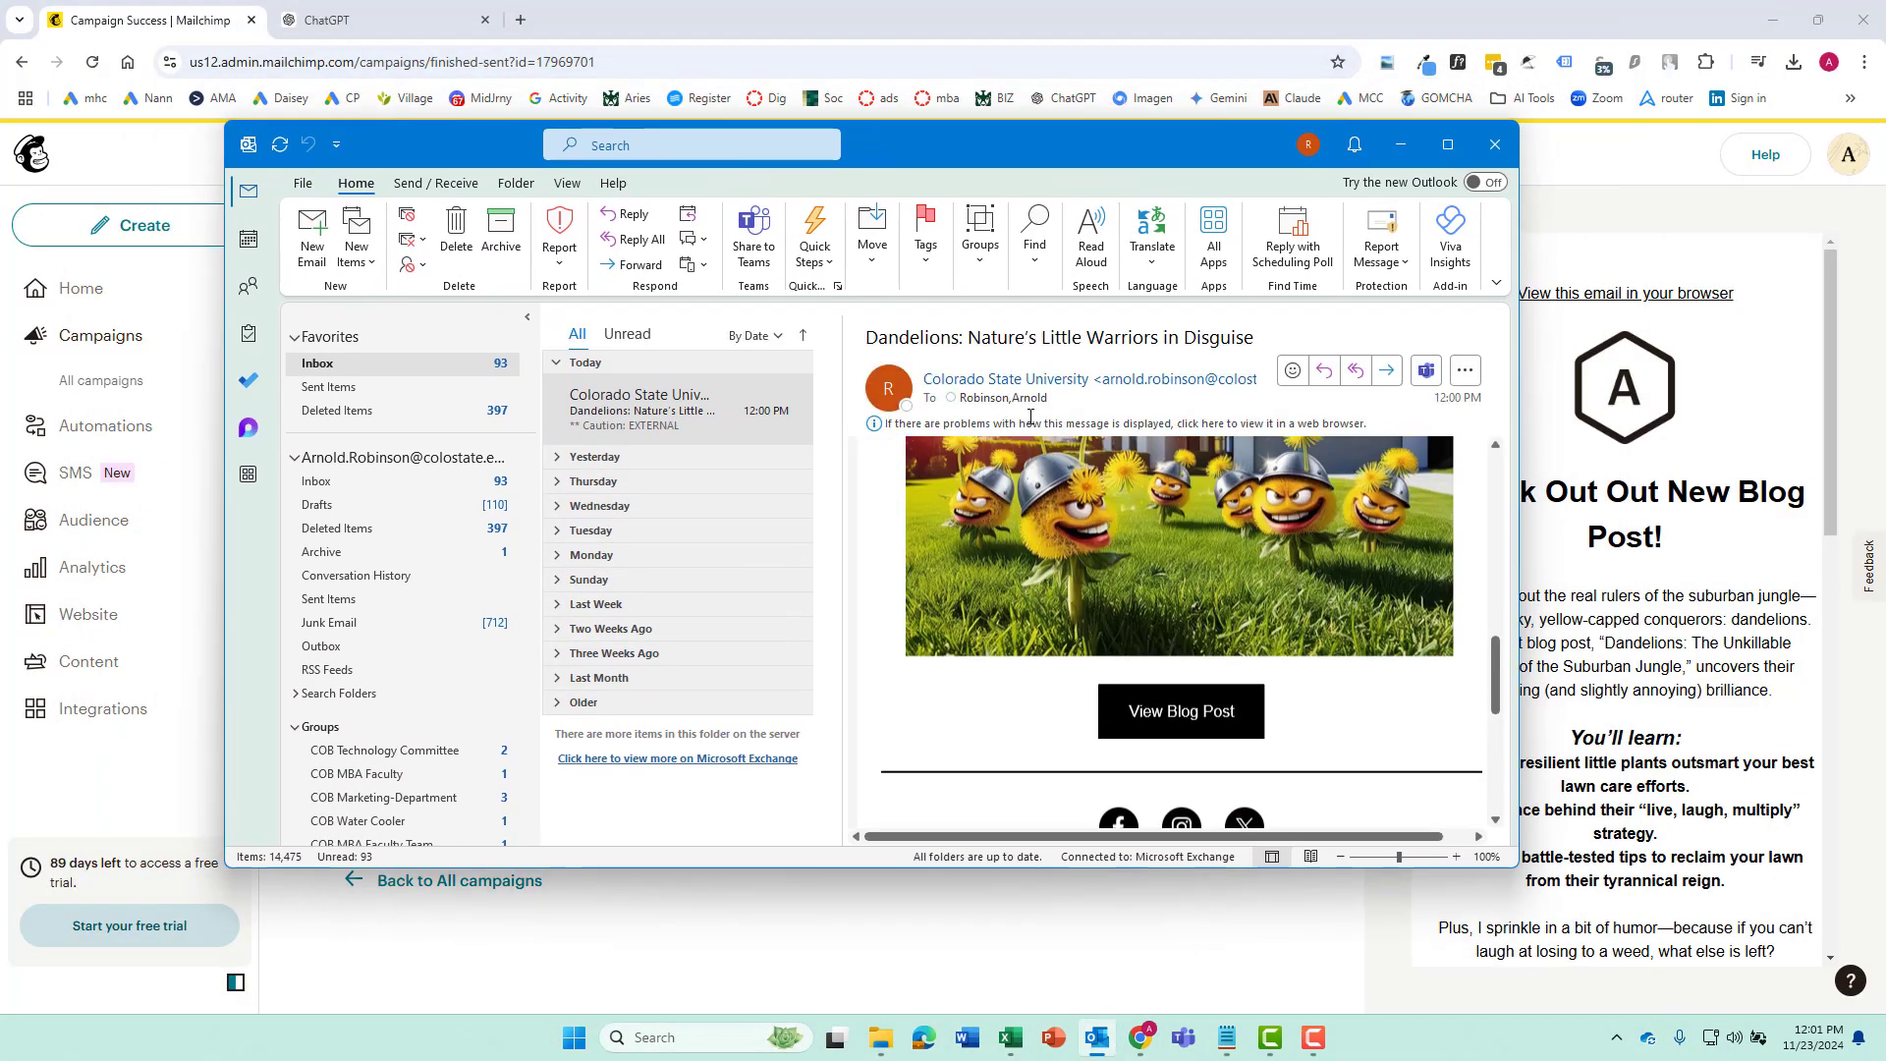
pyautogui.scroll(3, 1201, 517)
pyautogui.scroll(5, 1200, 518)
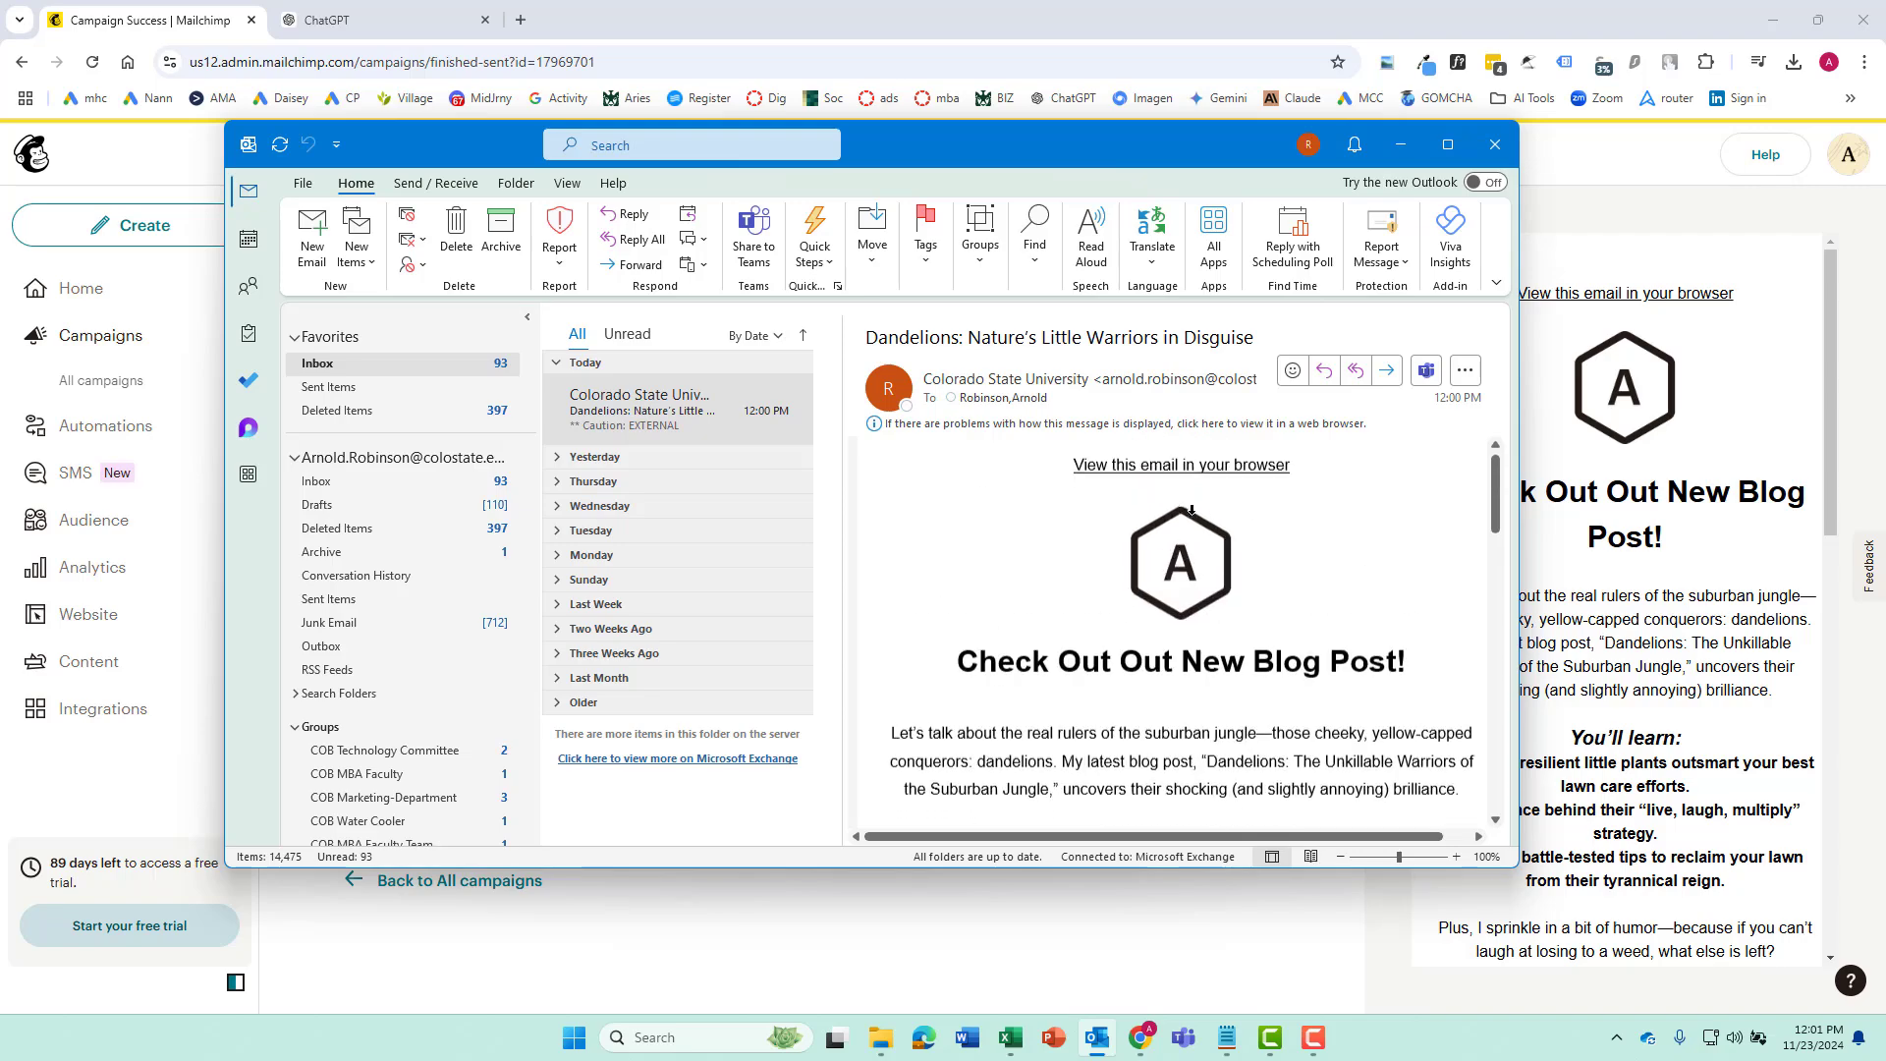
pyautogui.scroll(-3, 1248, 548)
pyautogui.scroll(-12, 1247, 548)
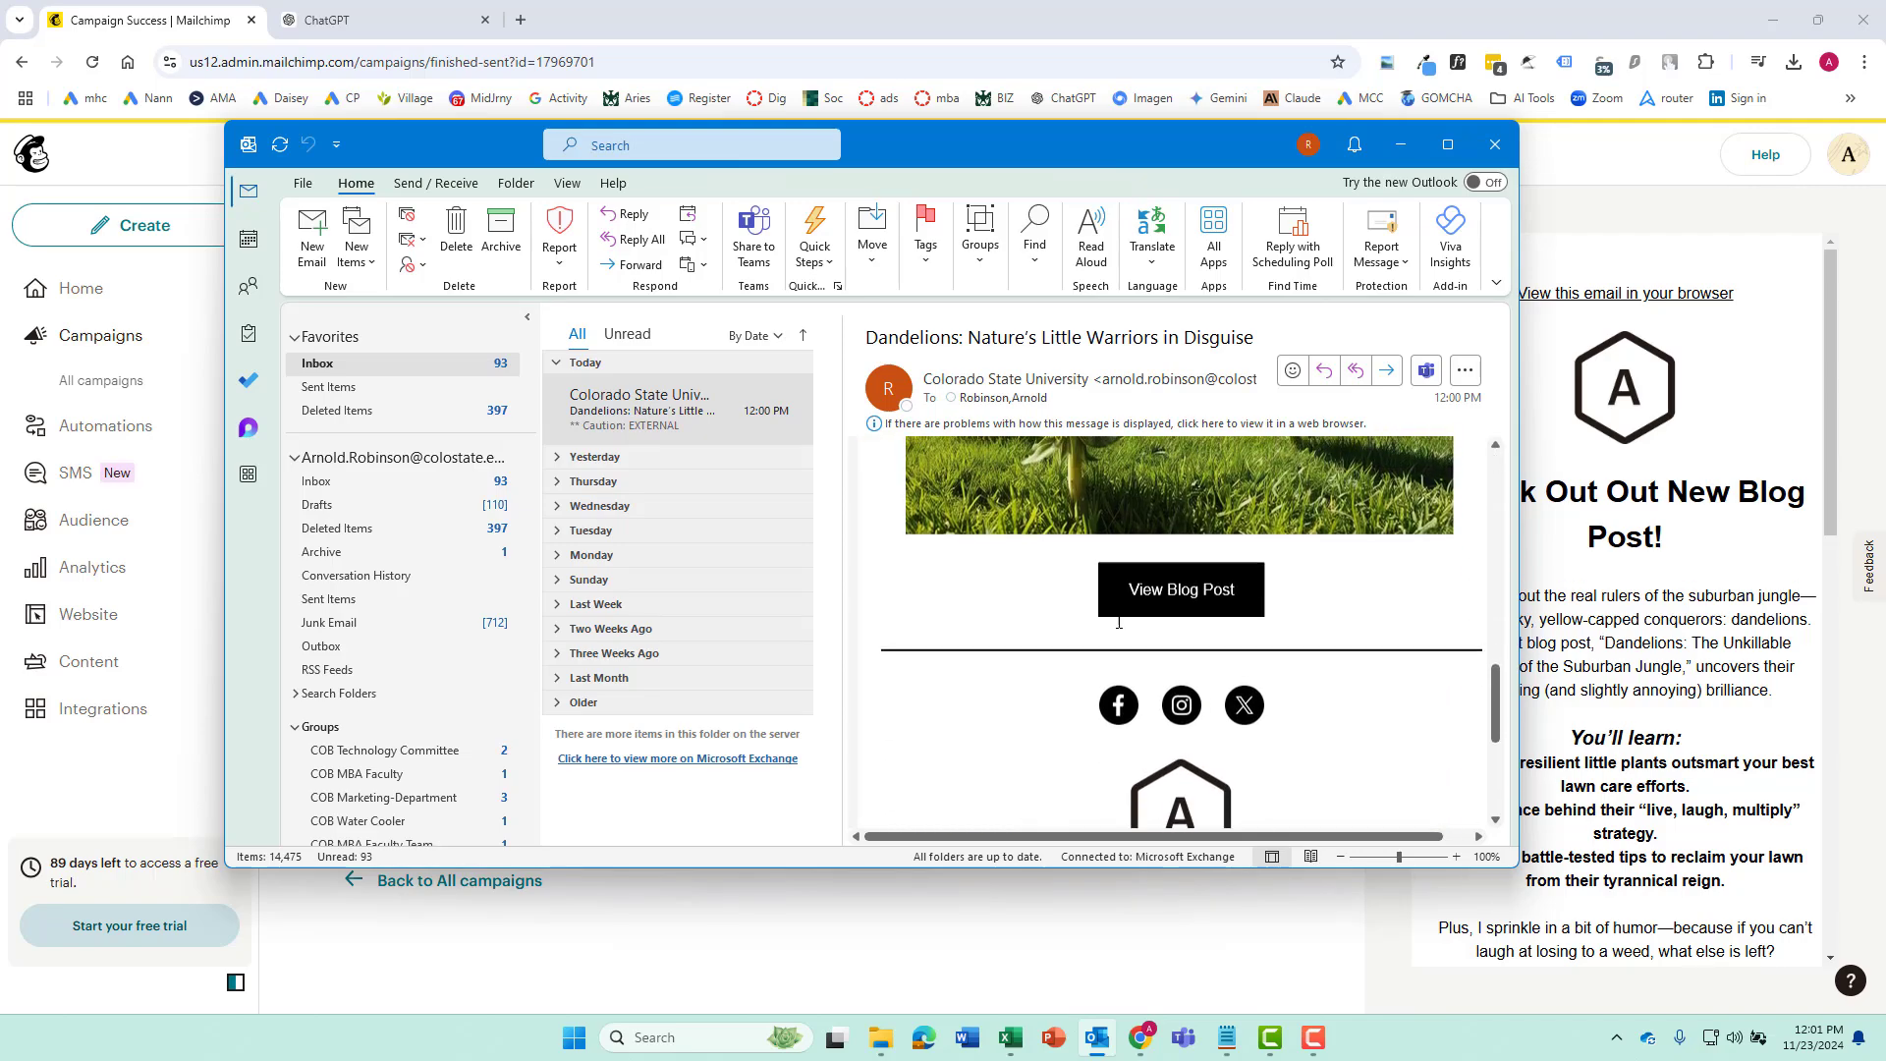
# Test the "View Blog Post" button in the received email, look through the linked blog post, and return to Mailchimp.
pyautogui.click(1179, 591)
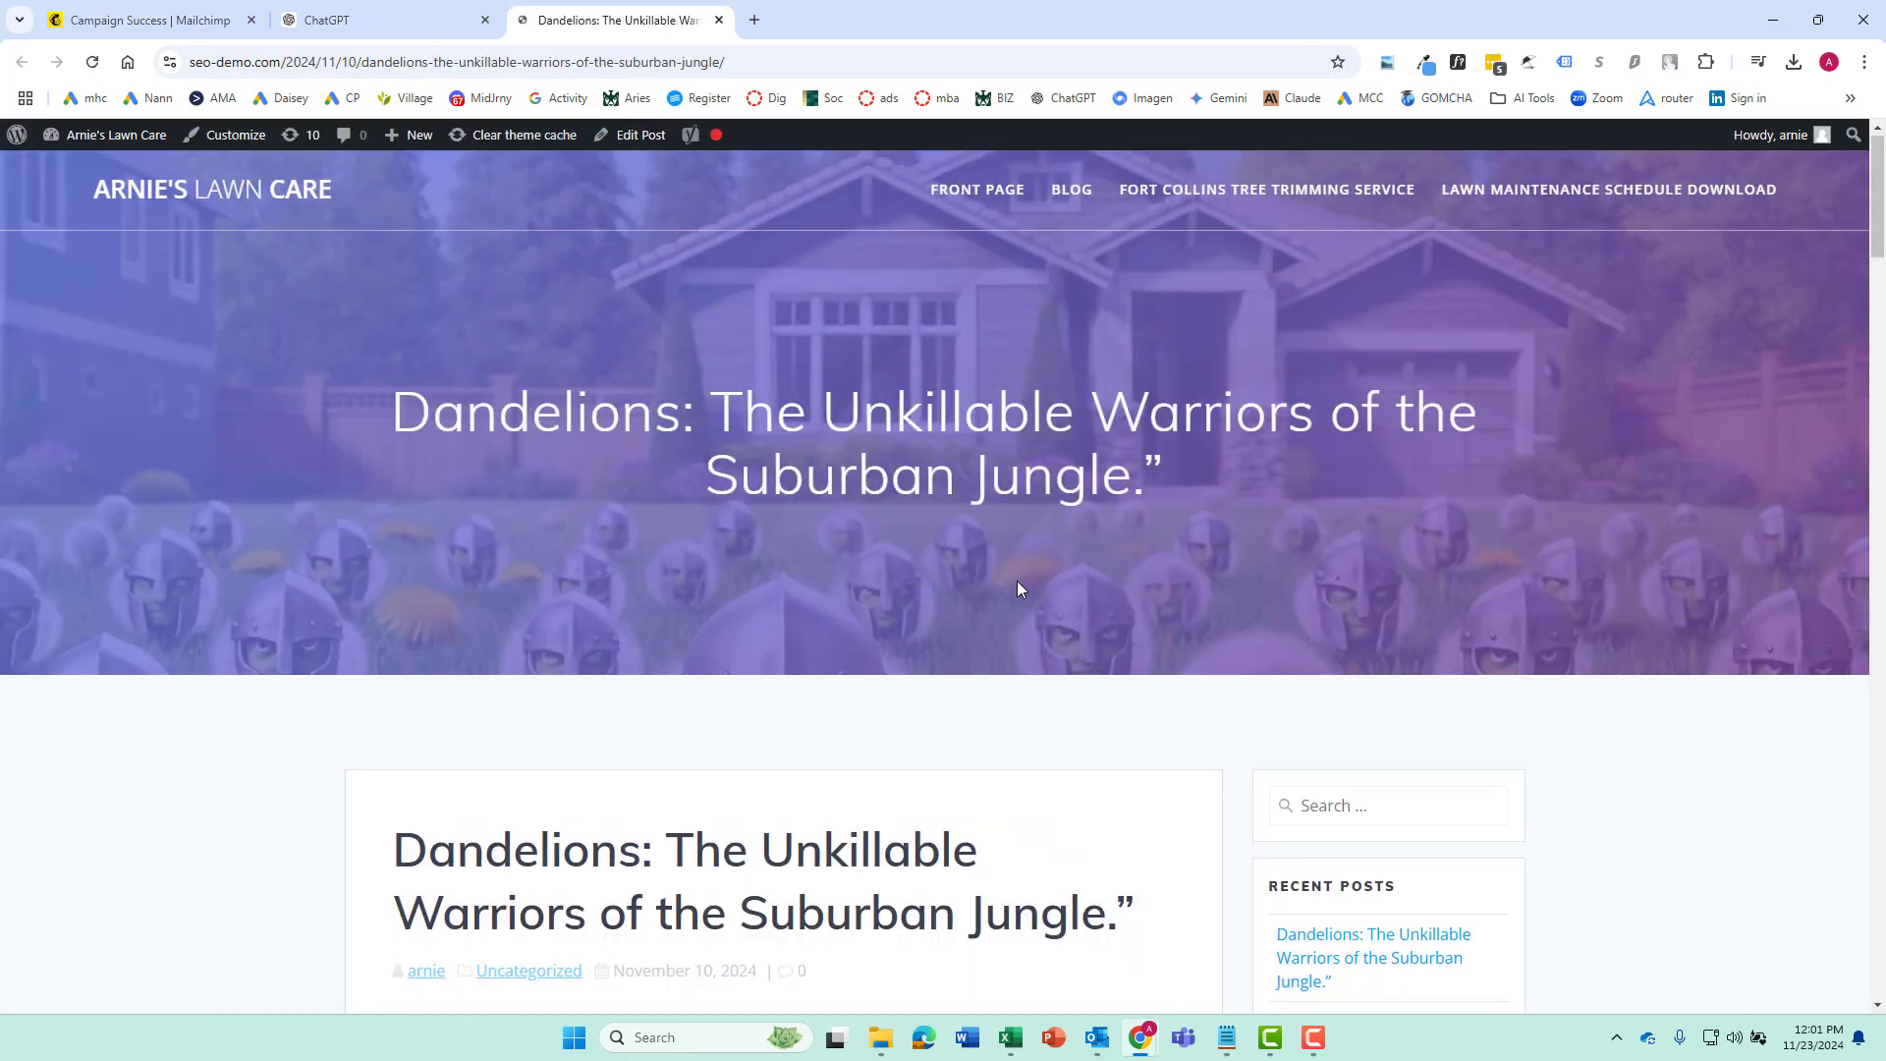
pyautogui.scroll(-15, 1126, 556)
pyautogui.scroll(-10, 1126, 556)
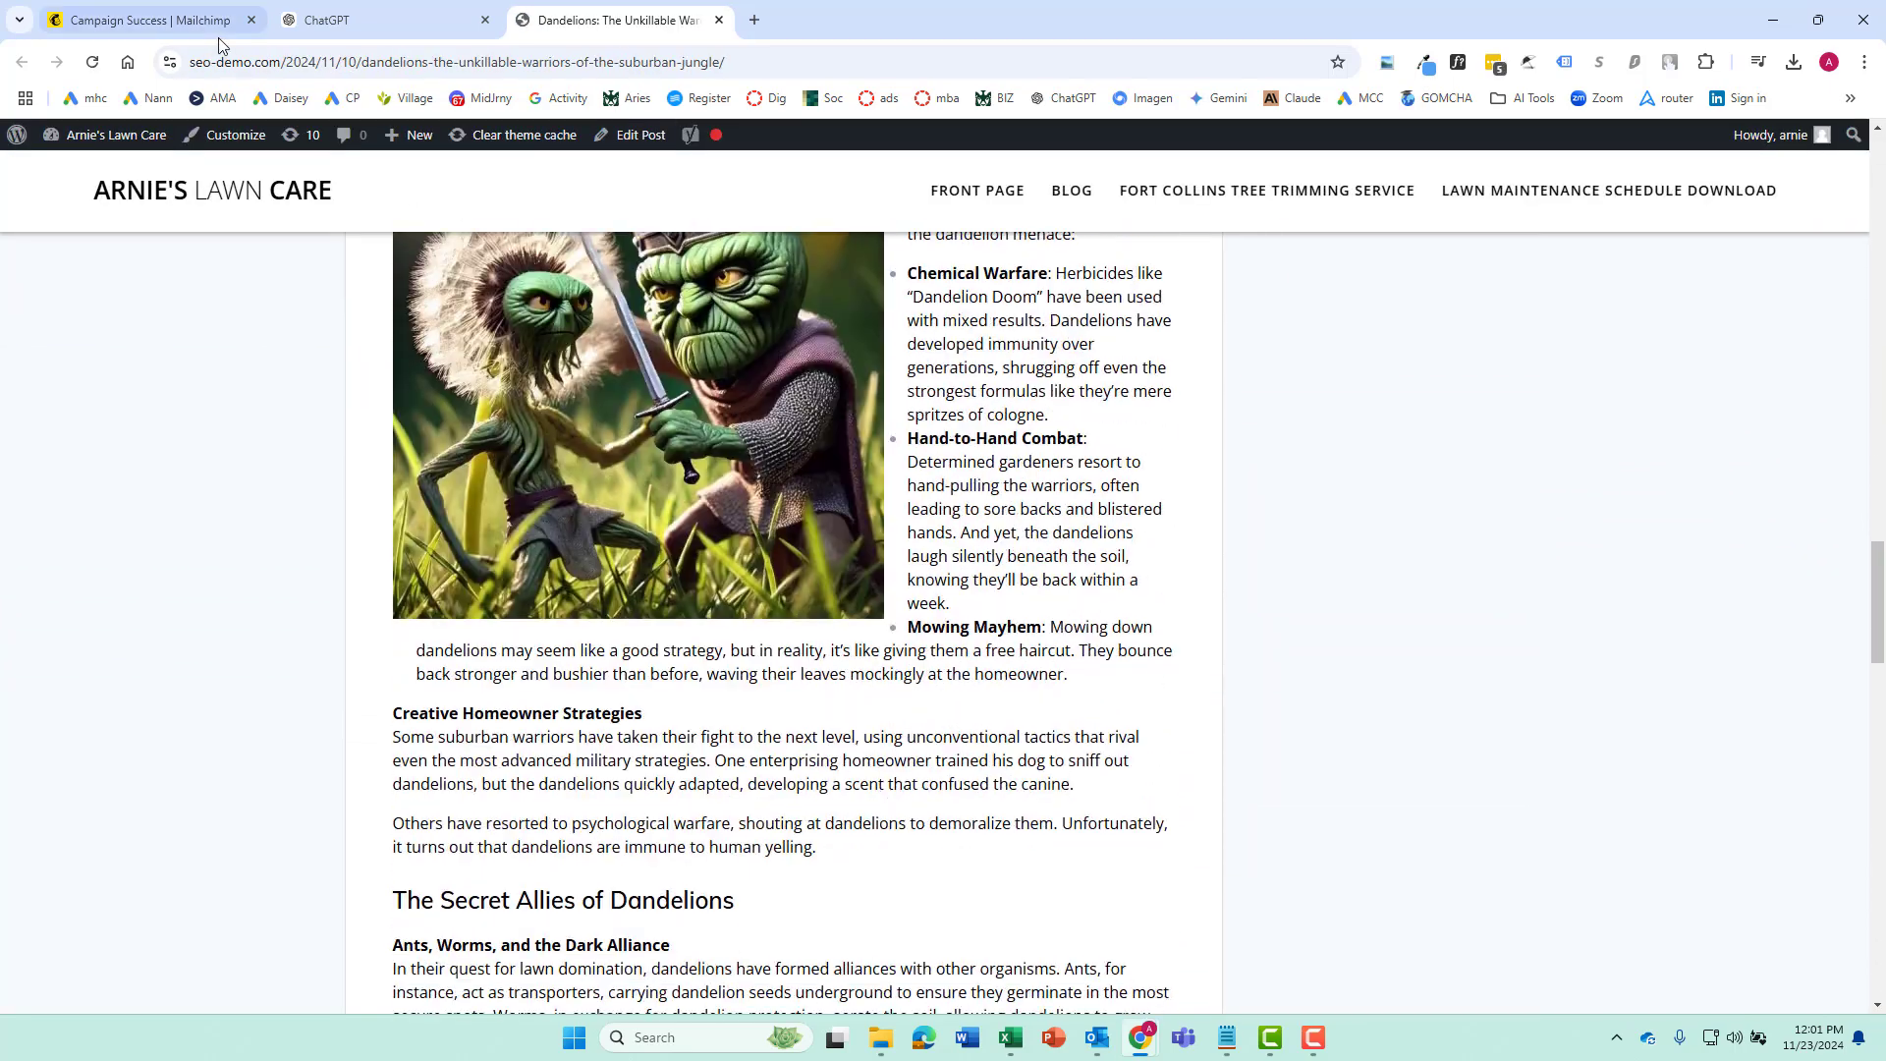
pyautogui.click(179, 7)
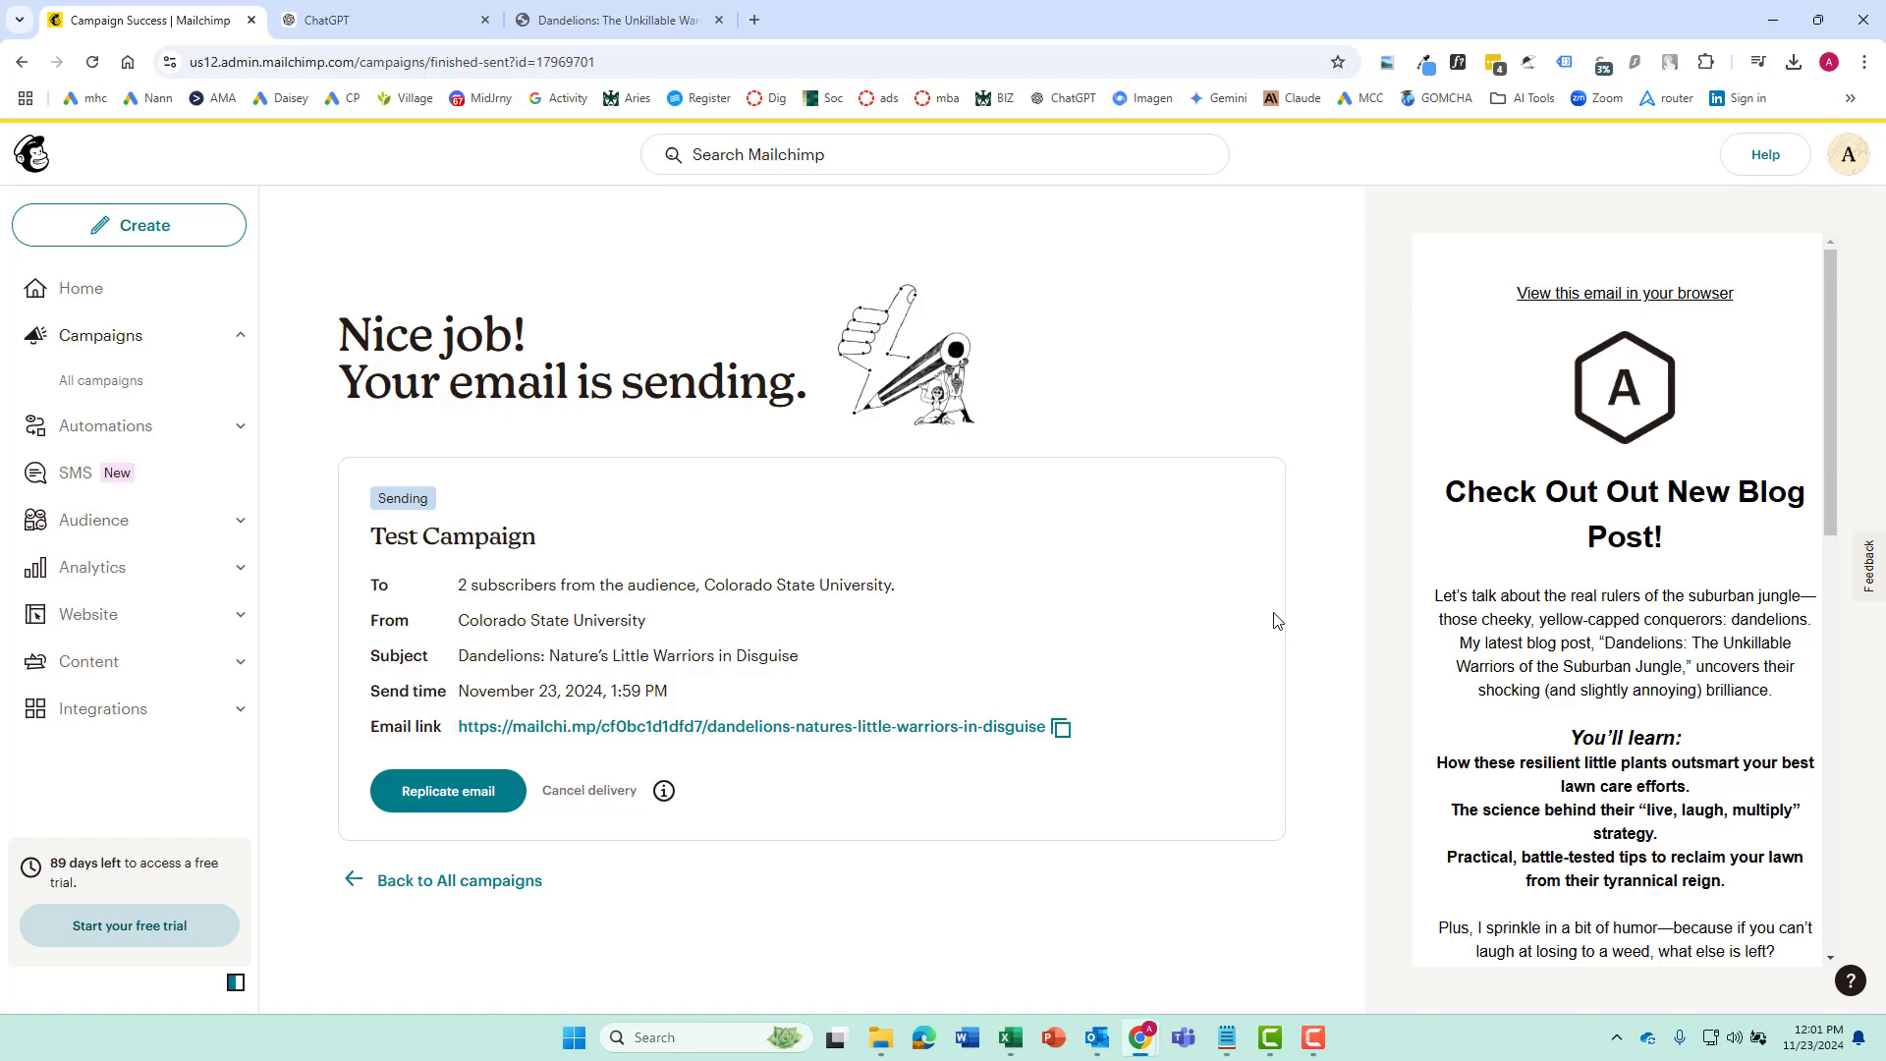